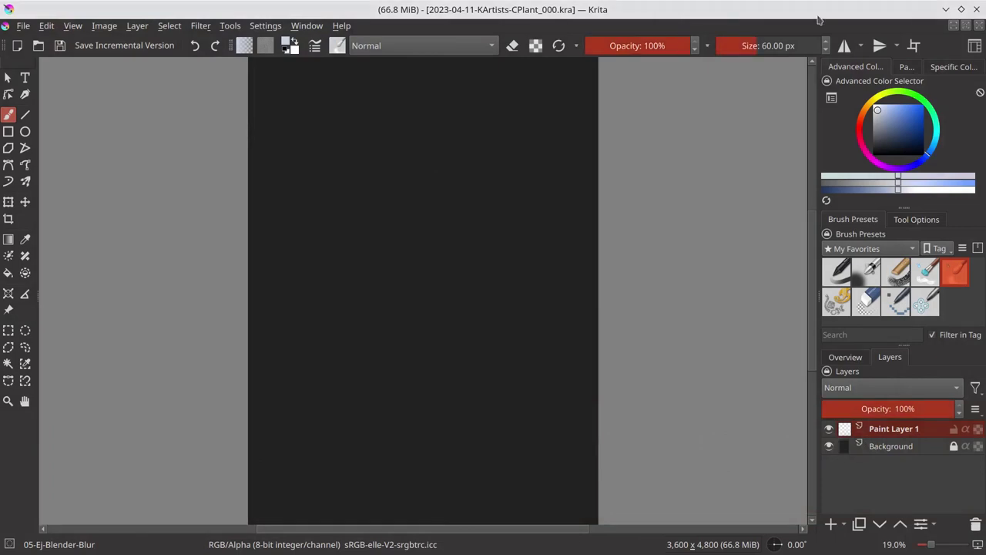
Select the 01-Ej-Basic-Opacity brush preset and test a light grey stroke on the canvas.
{"action": "left_click", "coordinate": [837, 271]}
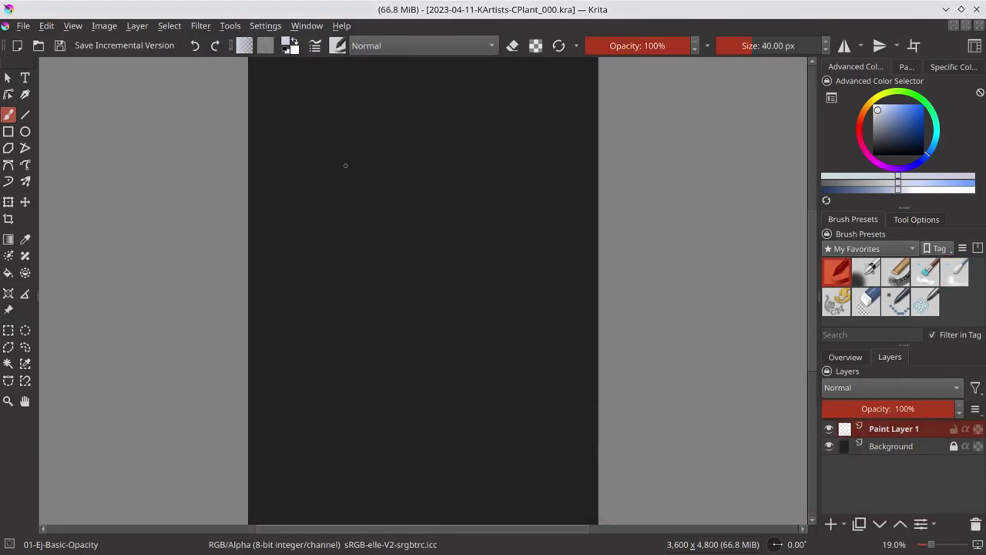
{"action": "left_click_drag", "start_coordinate": [338, 201], "coordinate": [351, 199]}
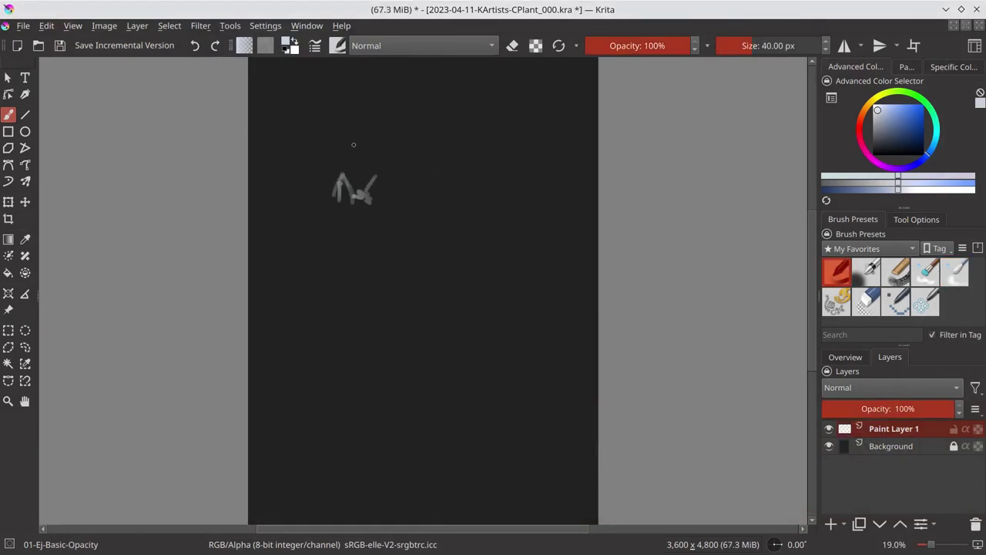
{"action": "key", "text": "e"}
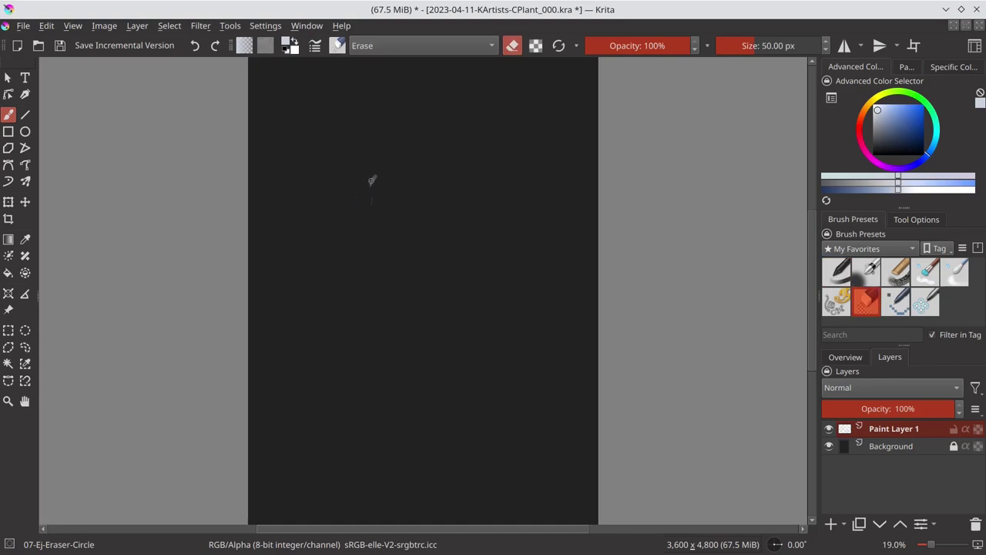
{"action": "key", "text": "e"}
Sketch the cat's head, both ears, chest and front leg in light grey.
{"action": "mouse_move", "coordinate": [323, 167]}
{"action": "left_mouse_down"}
{"action": "mouse_move", "coordinate": [381, 188]}
{"action": "mouse_move", "coordinate": [389, 217]}
{"action": "left_mouse_up"}
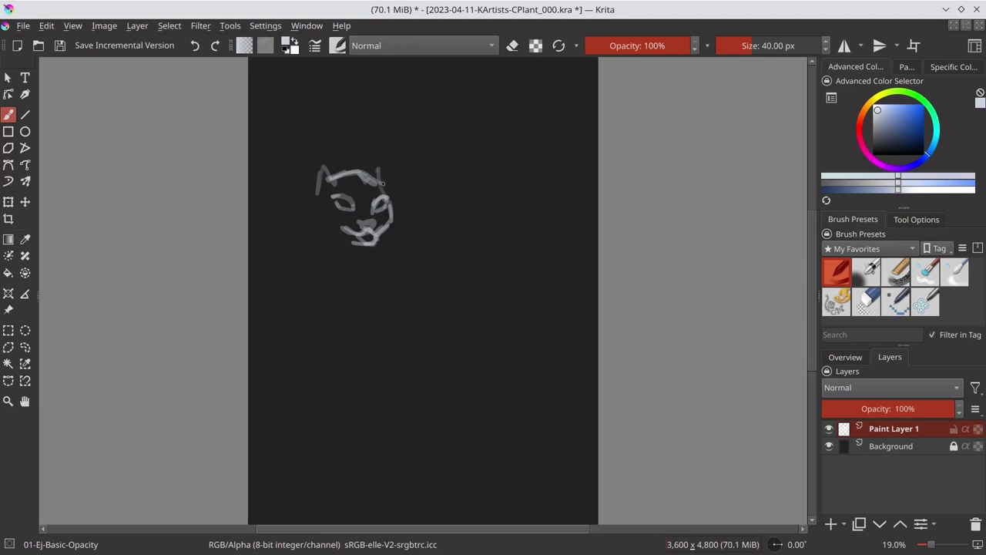
{"action": "left_click_drag", "start_coordinate": [376, 177], "coordinate": [390, 188]}
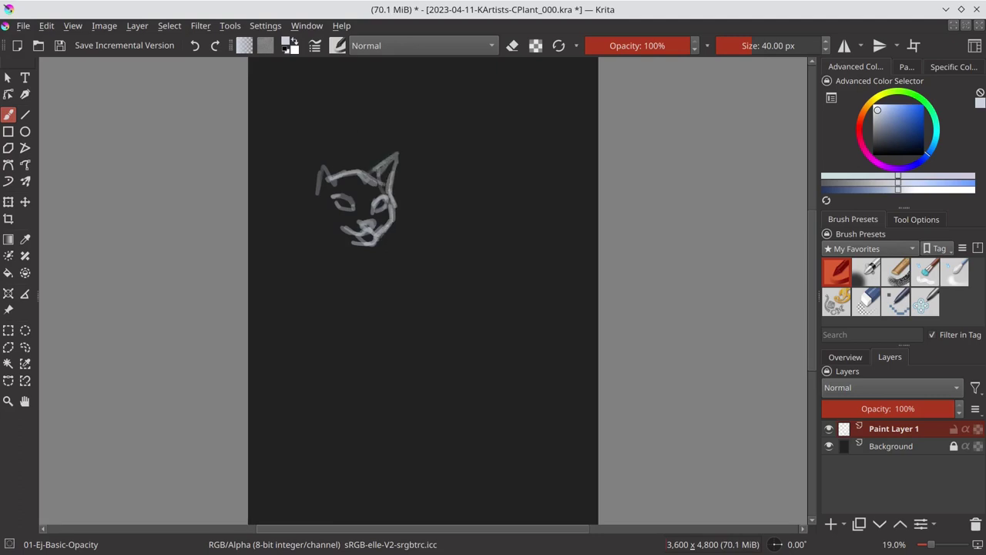
{"action": "mouse_move", "coordinate": [327, 163]}
{"action": "left_mouse_down"}
{"action": "mouse_move", "coordinate": [308, 191]}
{"action": "mouse_move", "coordinate": [357, 346]}
{"action": "left_mouse_up"}
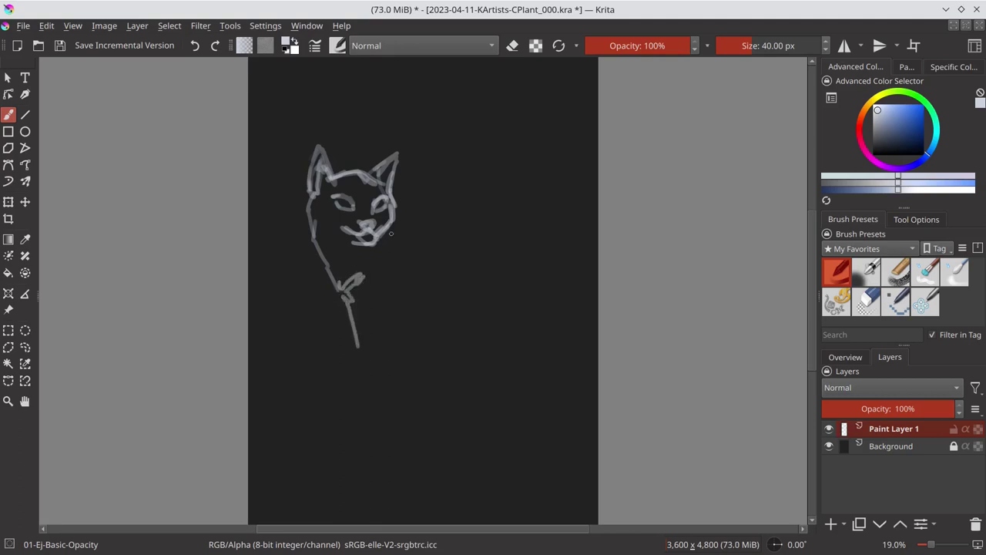
{"action": "mouse_move", "coordinate": [394, 235]}
{"action": "left_mouse_down"}
{"action": "mouse_move", "coordinate": [497, 277]}
{"action": "mouse_move", "coordinate": [520, 343]}
{"action": "left_mouse_up"}
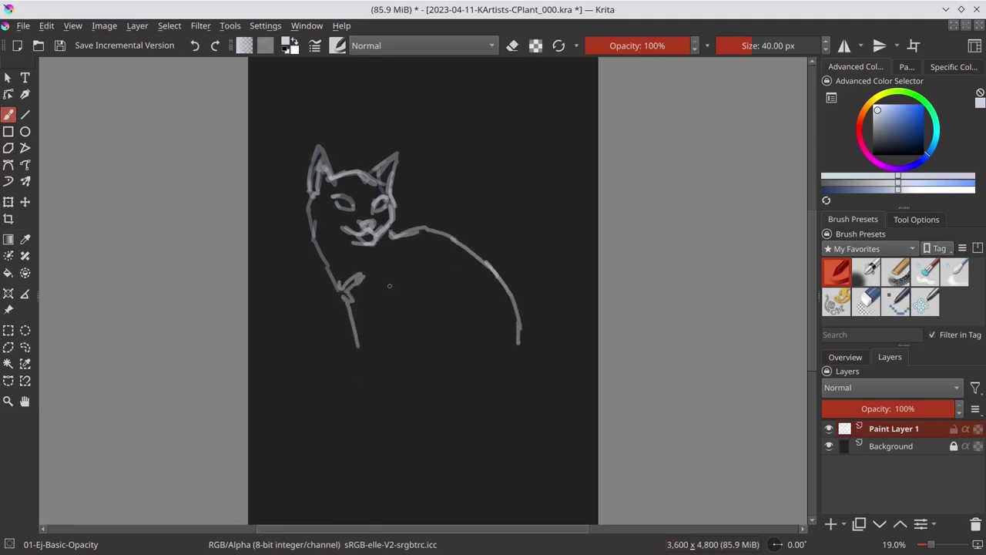
Draw the cat's back, haunch, hind leg, tail, front paws and belly line.
{"action": "left_click_drag", "start_coordinate": [398, 269], "coordinate": [394, 389]}
{"action": "mouse_move", "coordinate": [517, 345]}
{"action": "left_mouse_down"}
{"action": "mouse_move", "coordinate": [533, 399]}
{"action": "mouse_move", "coordinate": [416, 432]}
{"action": "mouse_move", "coordinate": [456, 457]}
{"action": "mouse_move", "coordinate": [548, 396]}
{"action": "left_mouse_up"}
{"action": "mouse_move", "coordinate": [389, 366]}
{"action": "left_mouse_down"}
{"action": "mouse_move", "coordinate": [420, 397]}
{"action": "mouse_move", "coordinate": [394, 399]}
{"action": "left_mouse_up"}
{"action": "mouse_move", "coordinate": [339, 294]}
{"action": "left_mouse_down"}
{"action": "mouse_move", "coordinate": [370, 389]}
{"action": "mouse_move", "coordinate": [396, 410]}
{"action": "left_mouse_up"}
{"action": "mouse_move", "coordinate": [362, 347]}
{"action": "left_mouse_down"}
{"action": "mouse_move", "coordinate": [372, 411]}
{"action": "mouse_move", "coordinate": [441, 415]}
{"action": "left_mouse_up"}
Mirror the view and retrace the cat's back, neck, chest, front legs and haunch.
{"action": "left_click", "coordinate": [845, 357]}
{"action": "left_click", "coordinate": [929, 523]}
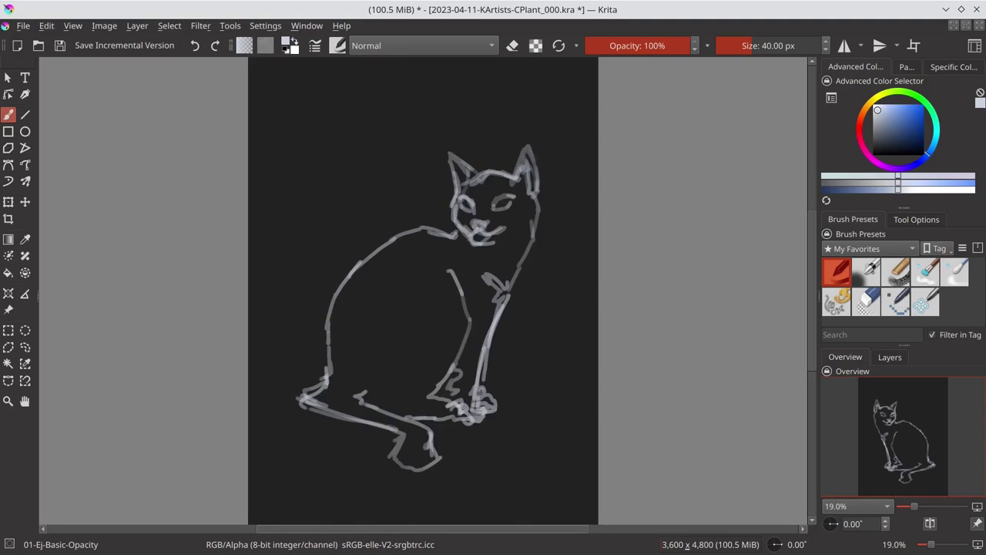
{"action": "mouse_move", "coordinate": [327, 382]}
{"action": "left_mouse_down"}
{"action": "mouse_move", "coordinate": [389, 238]}
{"action": "mouse_move", "coordinate": [462, 243]}
{"action": "left_mouse_up"}
{"action": "left_click_drag", "start_coordinate": [538, 198], "coordinate": [493, 343]}
{"action": "left_click_drag", "start_coordinate": [420, 287], "coordinate": [428, 400]}
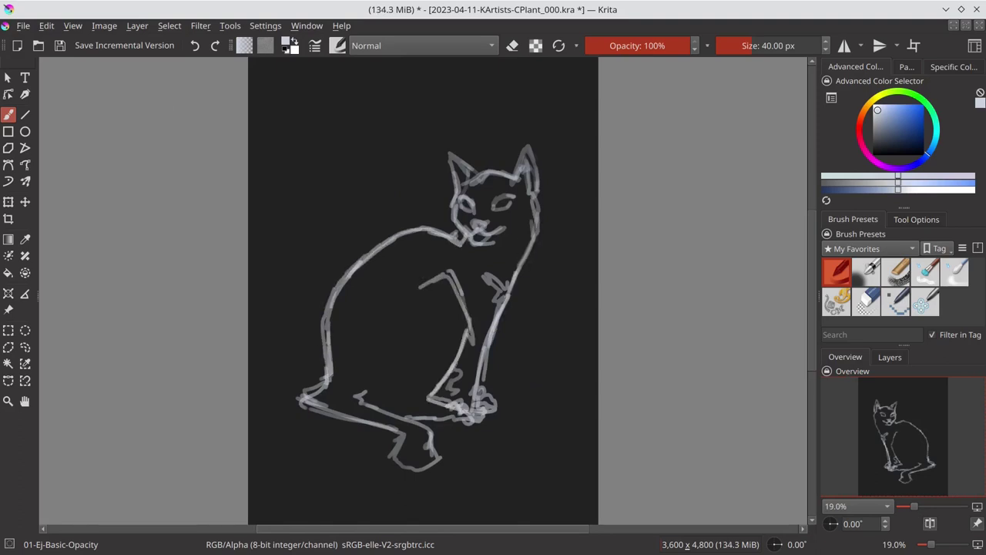
{"action": "left_click_drag", "start_coordinate": [492, 332], "coordinate": [505, 416]}
{"action": "mouse_move", "coordinate": [330, 339]}
{"action": "left_mouse_down"}
{"action": "mouse_move", "coordinate": [308, 404]}
{"action": "mouse_move", "coordinate": [439, 451]}
{"action": "left_mouse_up"}
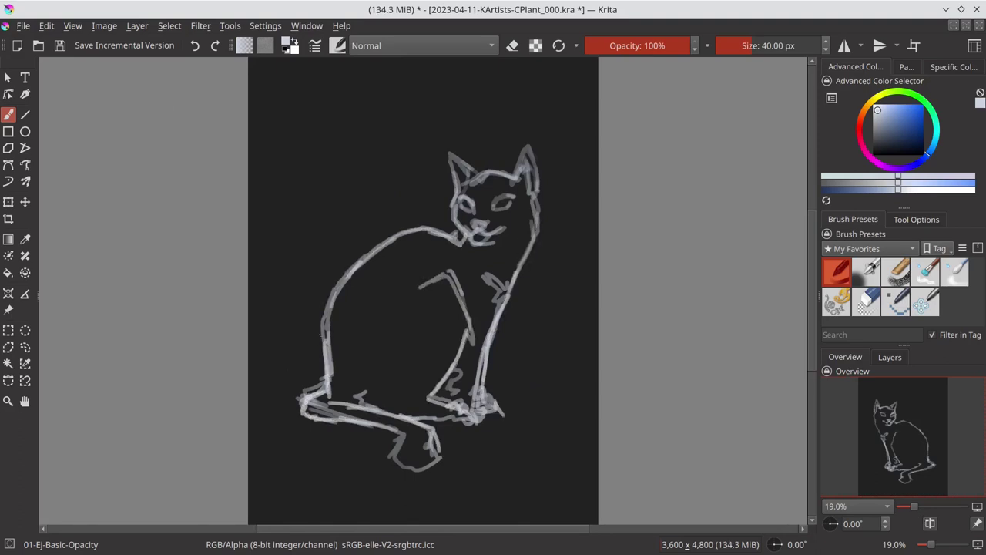
Sketch the tail, strokes at the left edge, and the first leaf shapes behind the cat.
{"action": "left_click_drag", "start_coordinate": [336, 254], "coordinate": [256, 245]}
{"action": "left_click_drag", "start_coordinate": [366, 239], "coordinate": [250, 236]}
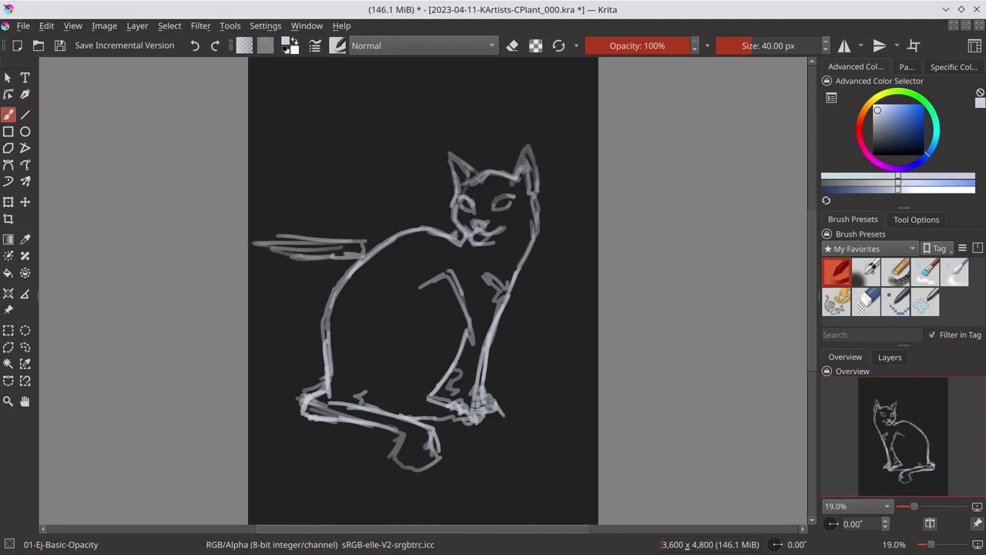
{"action": "left_click_drag", "start_coordinate": [299, 398], "coordinate": [252, 409]}
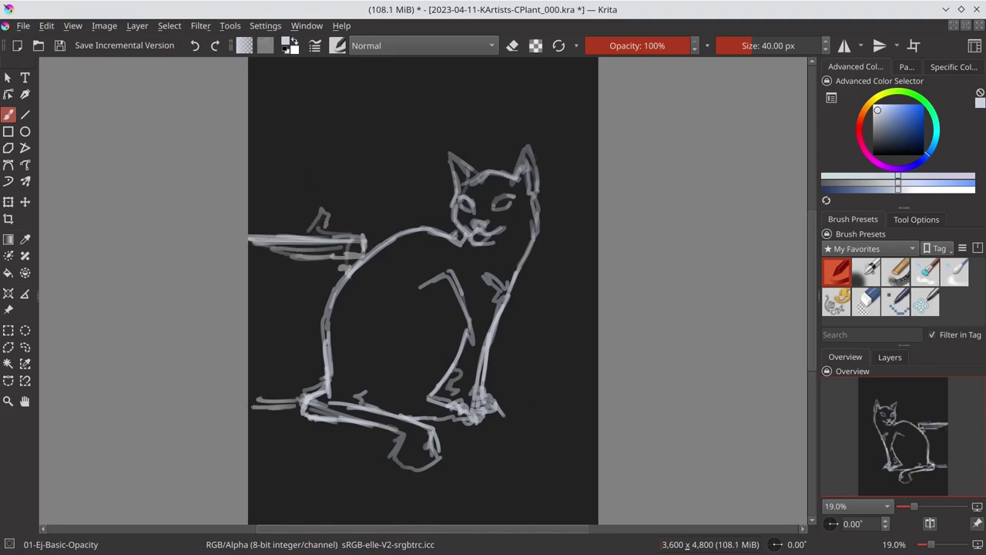
{"action": "mouse_move", "coordinate": [322, 222]}
{"action": "left_mouse_down"}
{"action": "mouse_move", "coordinate": [352, 156]}
{"action": "mouse_move", "coordinate": [388, 136]}
{"action": "mouse_move", "coordinate": [301, 163]}
{"action": "mouse_move", "coordinate": [289, 231]}
{"action": "mouse_move", "coordinate": [262, 173]}
{"action": "left_mouse_up"}
{"action": "left_click_drag", "start_coordinate": [258, 157], "coordinate": [279, 231]}
{"action": "mouse_move", "coordinate": [297, 159]}
{"action": "left_mouse_down"}
{"action": "mouse_move", "coordinate": [299, 117]}
{"action": "mouse_move", "coordinate": [308, 150]}
{"action": "left_mouse_up"}
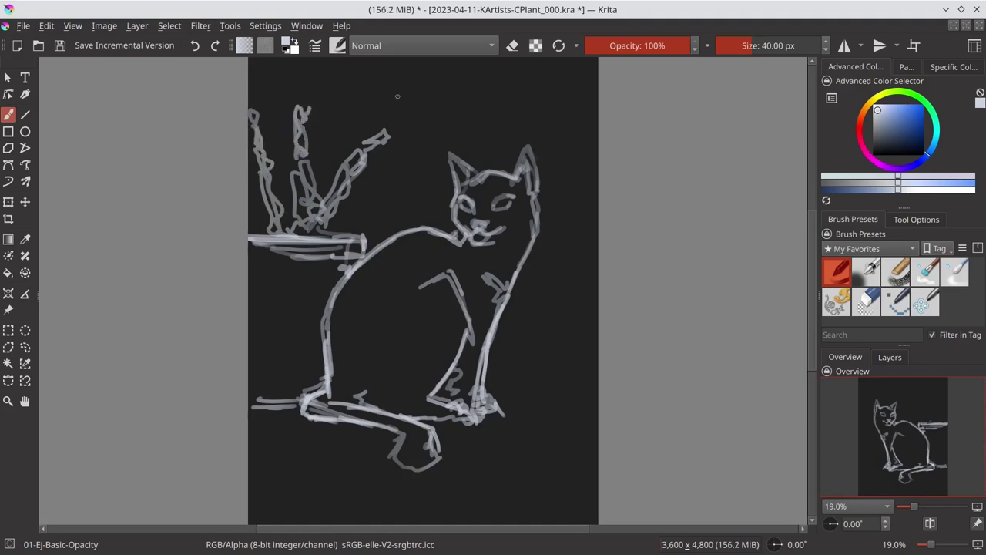
Zoom out and sketch large leaves from the canvas top plus two upright stems.
{"action": "key", "text": "minus"}
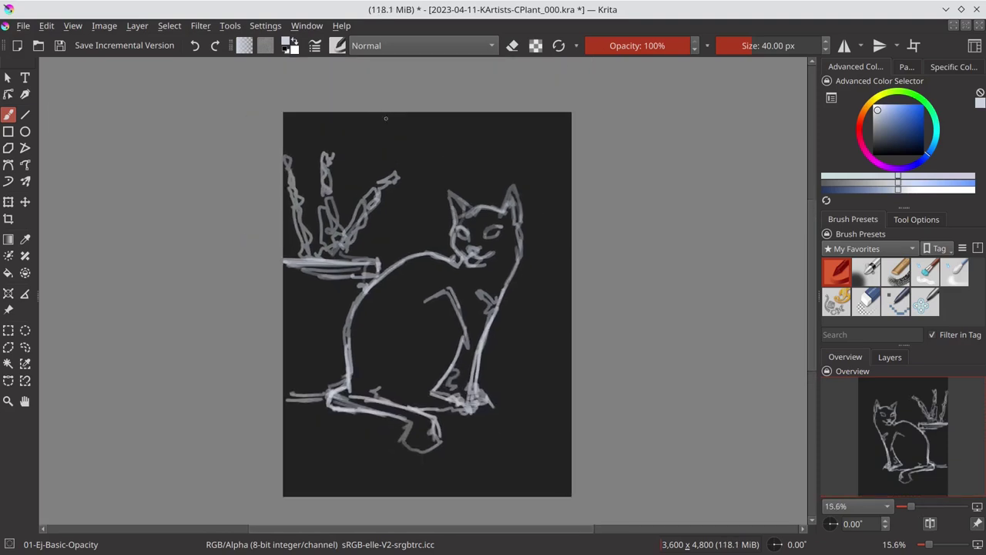
{"action": "left_click_drag", "start_coordinate": [386, 117], "coordinate": [434, 187]}
{"action": "left_click_drag", "start_coordinate": [487, 164], "coordinate": [418, 112]}
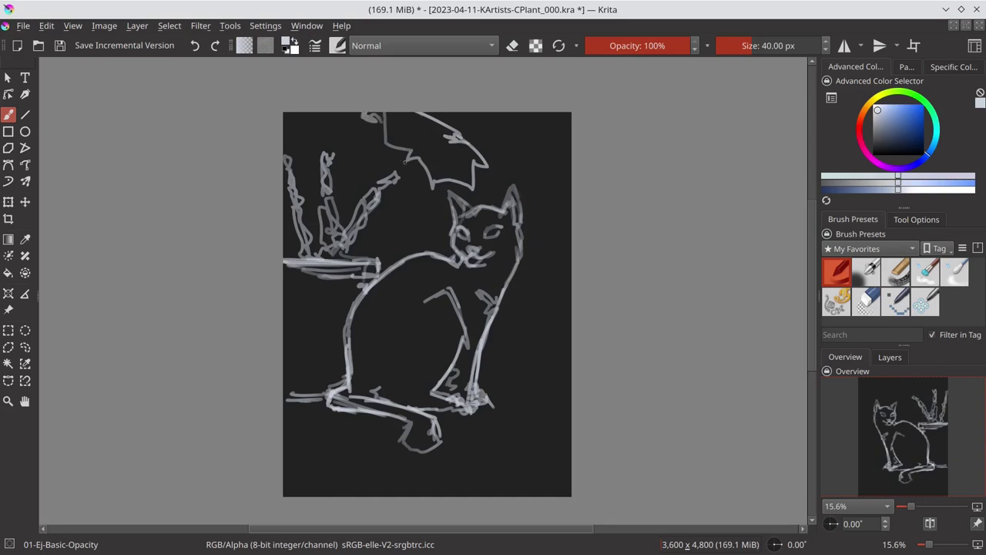
{"action": "left_click_drag", "start_coordinate": [479, 136], "coordinate": [506, 191]}
{"action": "left_click_drag", "start_coordinate": [494, 114], "coordinate": [539, 248]}
{"action": "mouse_move", "coordinate": [385, 192]}
{"action": "left_mouse_down"}
{"action": "mouse_move", "coordinate": [397, 225]}
{"action": "mouse_move", "coordinate": [436, 185]}
{"action": "left_mouse_up"}
{"action": "left_click_drag", "start_coordinate": [321, 112], "coordinate": [325, 152]}
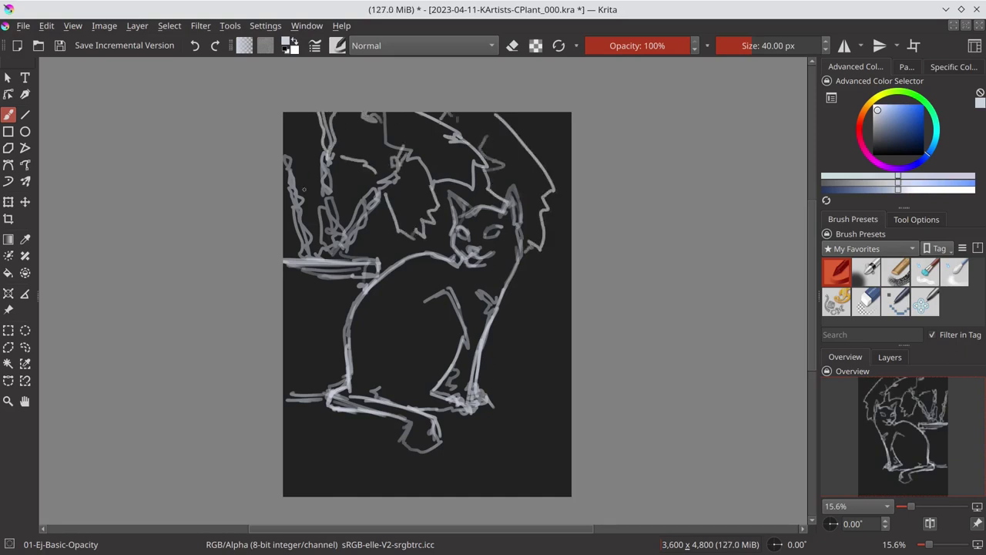
{"action": "left_click_drag", "start_coordinate": [304, 188], "coordinate": [315, 118]}
Toggle the eraser preset and back, then add a leaf stroke near the cat's ear.
{"action": "left_click", "coordinate": [866, 301]}
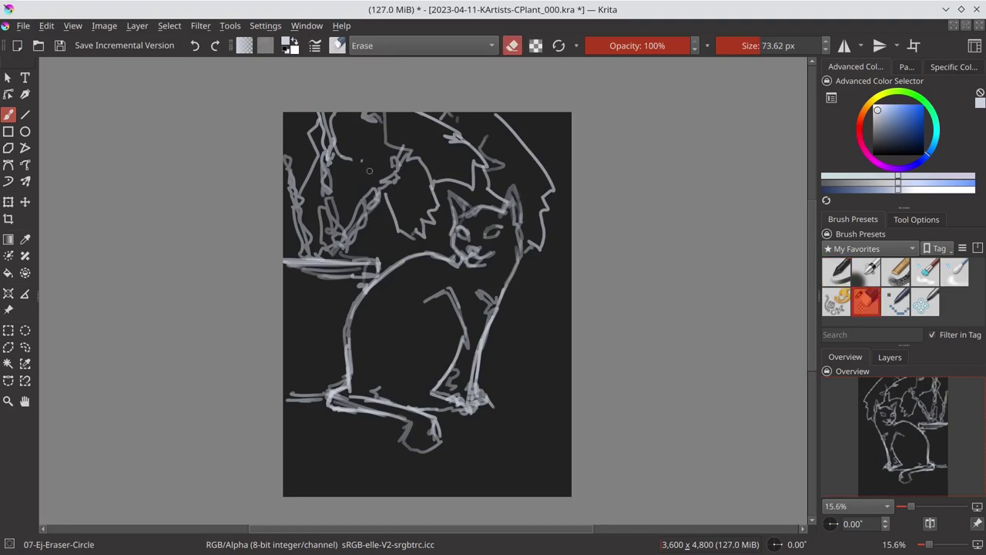
{"action": "key", "text": "slash"}
{"action": "left_click_drag", "start_coordinate": [403, 146], "coordinate": [439, 208]}
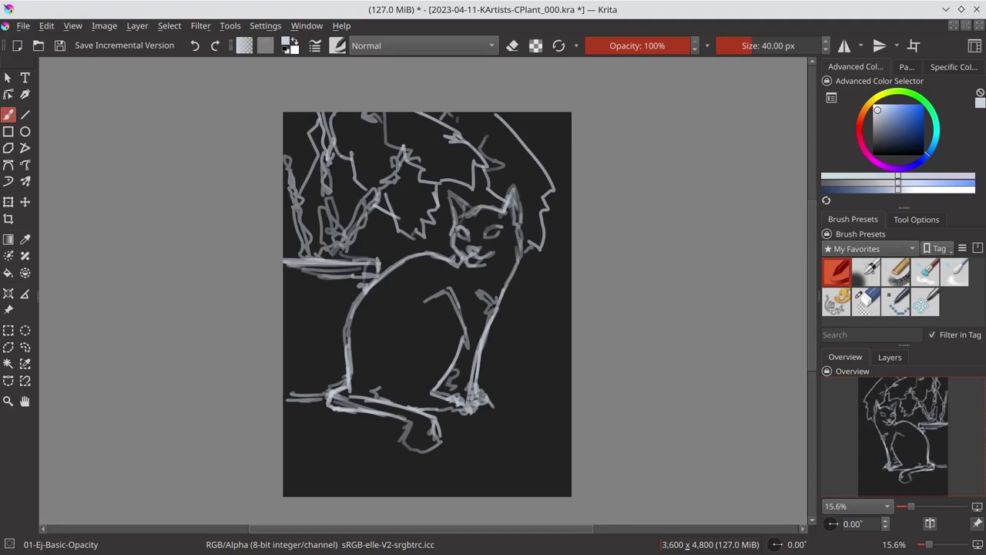
Unmirror the view, duplicate Paint Layer 1 as a hidden backup, and reselect the original.
{"action": "key", "text": "m"}
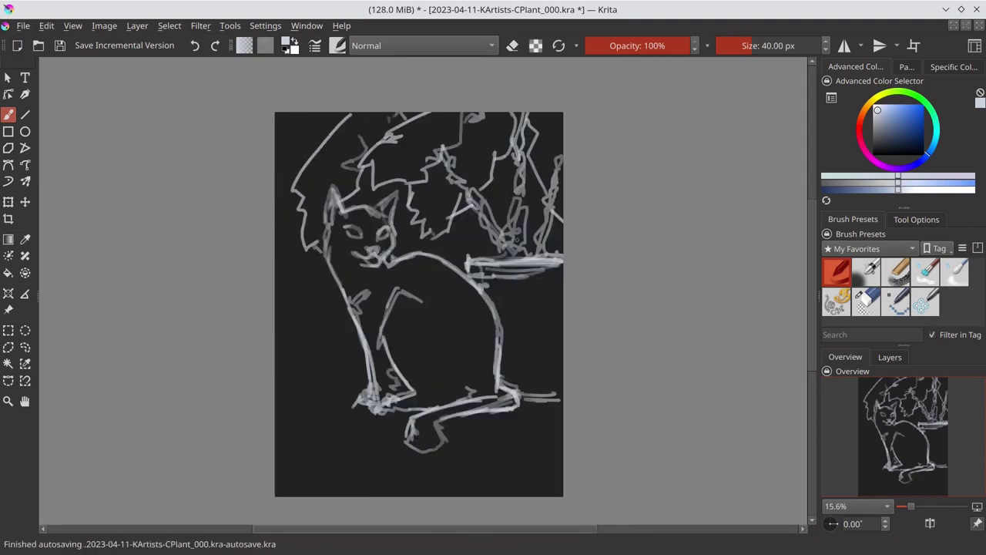
{"action": "left_click", "coordinate": [890, 356]}
{"action": "right_click", "coordinate": [892, 428]}
{"action": "left_click", "coordinate": [816, 162]}
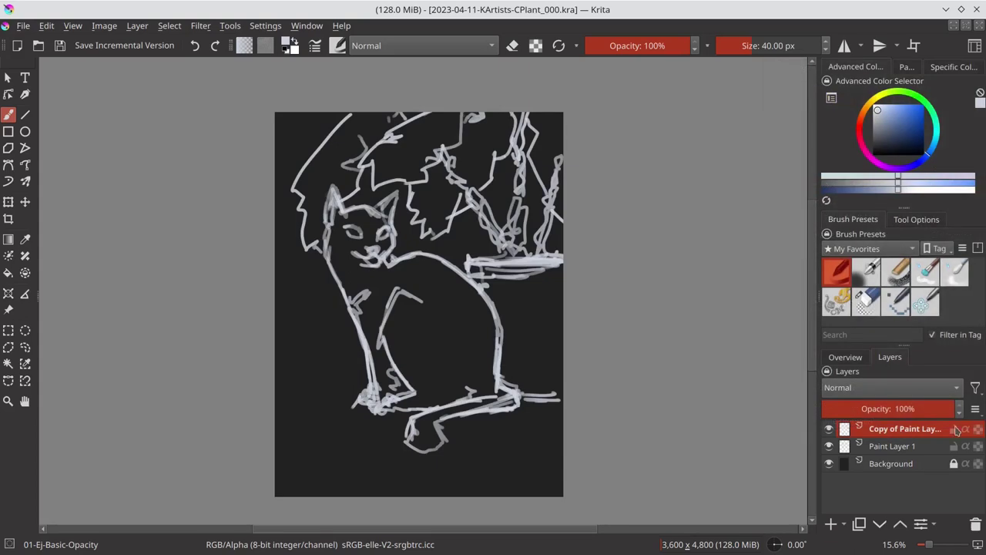
{"action": "left_click", "coordinate": [828, 429]}
{"action": "left_click", "coordinate": [892, 446]}
Invert Paint Layer 1 so the lines turn dark, reset colours, enlarge the brush, and save.
{"action": "left_click", "coordinate": [200, 26]}
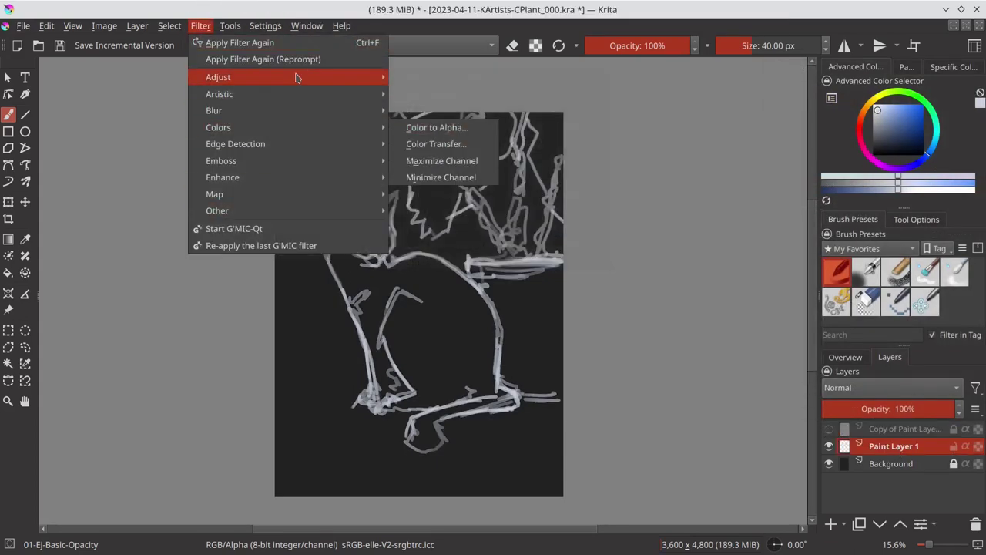
{"action": "left_click", "coordinate": [468, 208]}
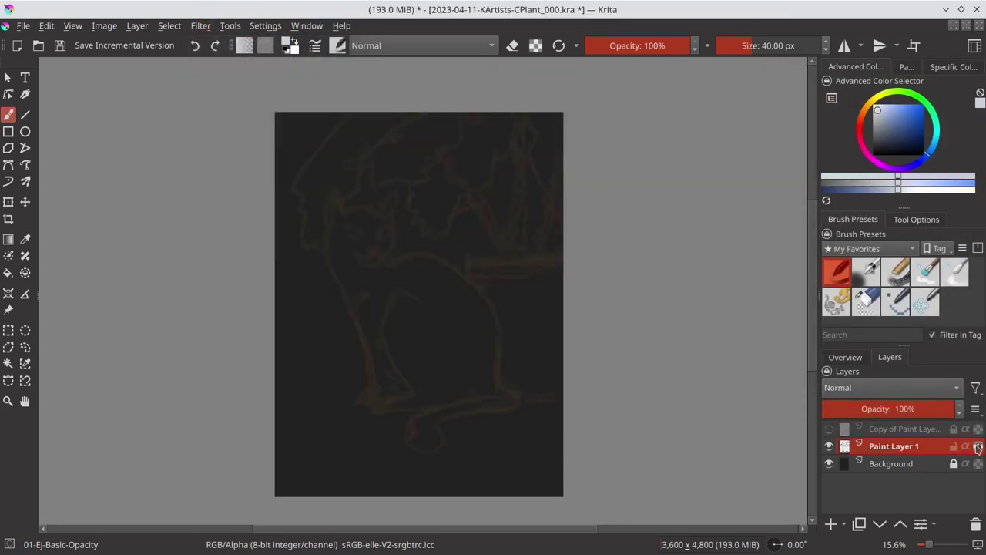
{"action": "key", "text": "d"}
{"action": "key", "text": "bracketright"}
{"action": "key", "text": "bracketright"}
{"action": "key", "text": "bracketright"}
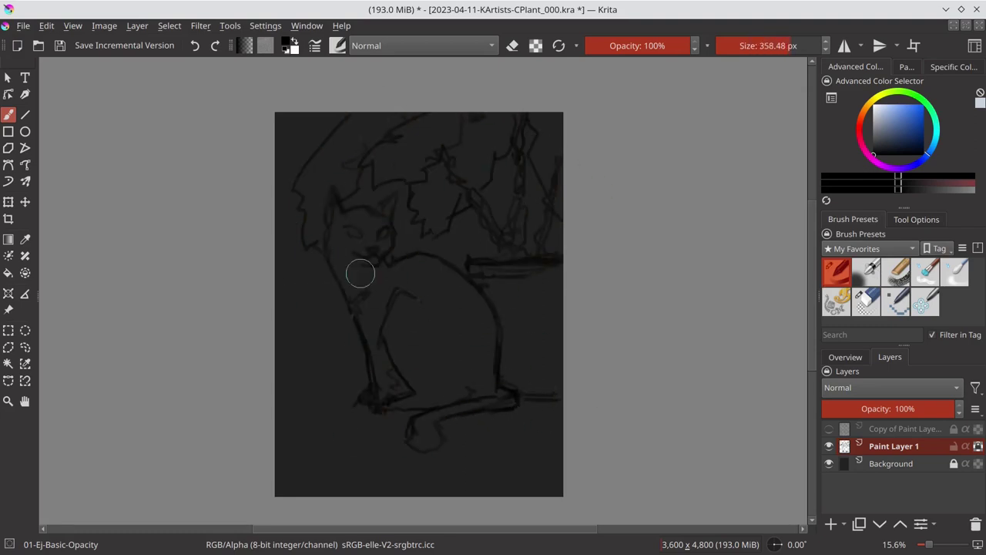
{"action": "key", "text": "ctrl+s"}
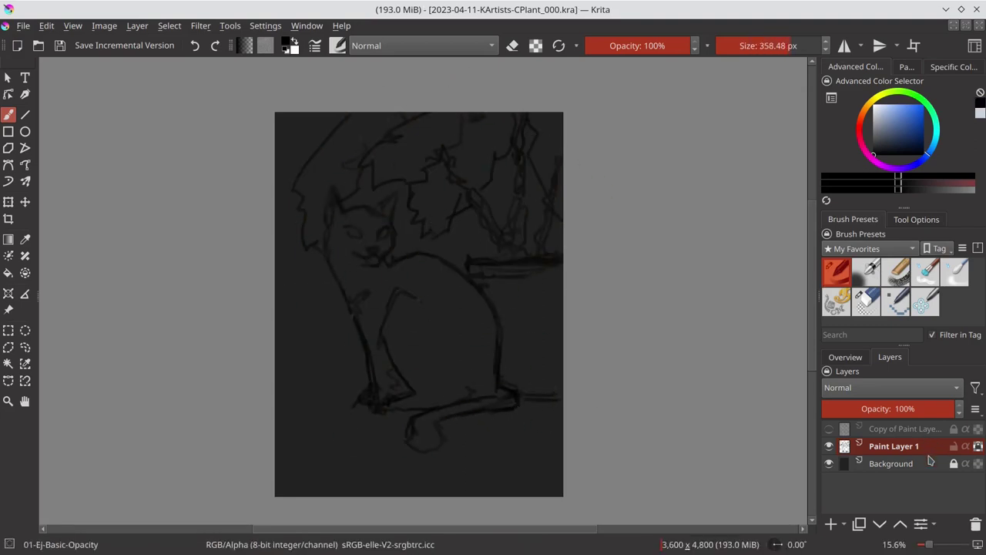
{"action": "left_click", "coordinate": [930, 460]}
Add Paint Layer 2 and start a selection outline around the cat's face and ear.
{"action": "left_click", "coordinate": [830, 523]}
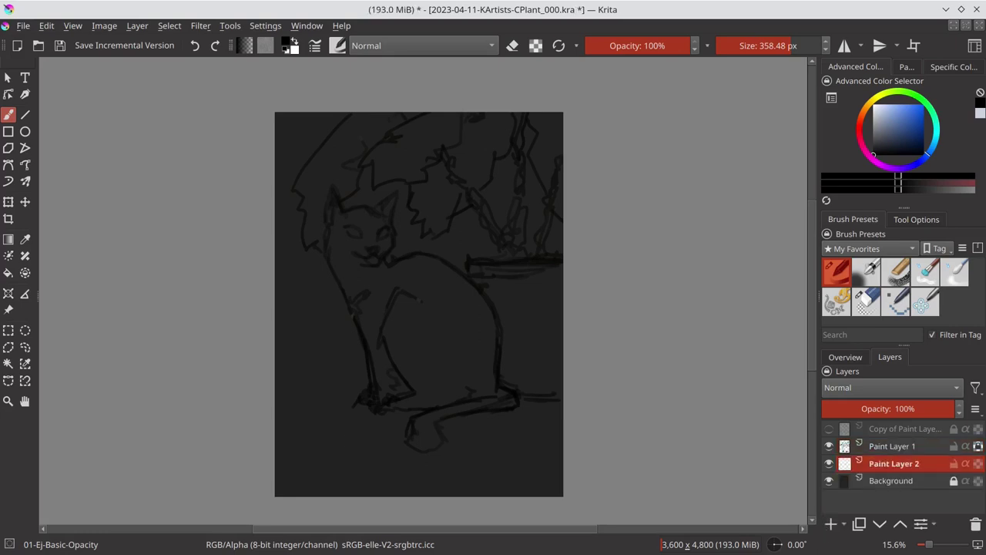
{"action": "left_click", "coordinate": [9, 348]}
{"action": "left_click", "coordinate": [292, 187]}
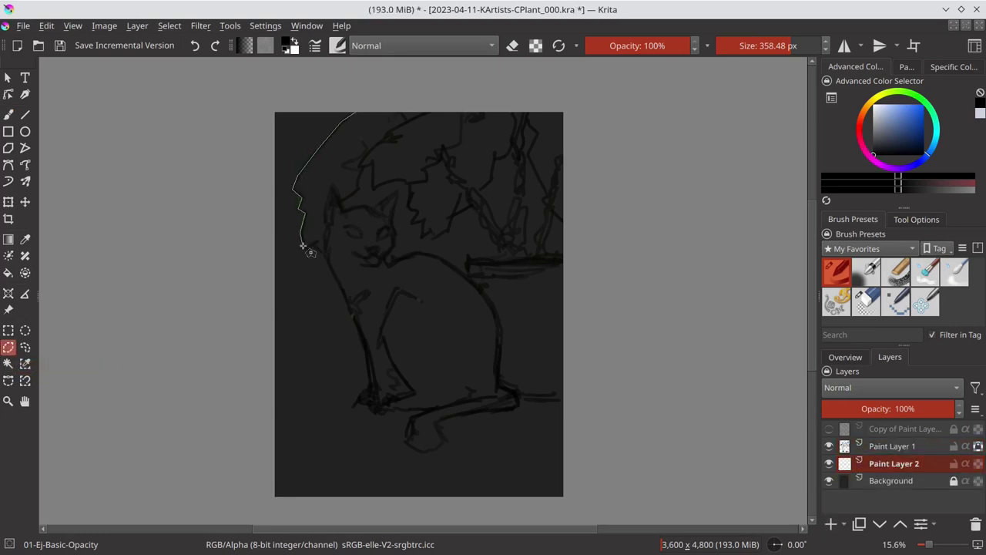
{"action": "mouse_move", "coordinate": [302, 245]}
{"action": "left_mouse_down"}
{"action": "mouse_move", "coordinate": [368, 257]}
{"action": "mouse_move", "coordinate": [378, 280]}
{"action": "mouse_move", "coordinate": [398, 226]}
{"action": "mouse_move", "coordinate": [375, 207]}
{"action": "left_mouse_up"}
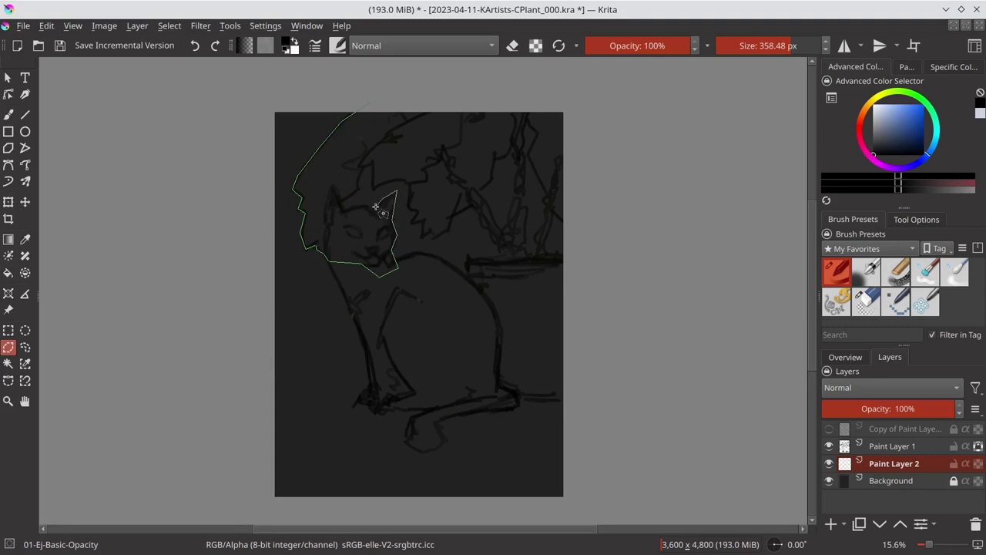
{"action": "left_click", "coordinate": [375, 206]}
{"action": "left_click", "coordinate": [342, 208]}
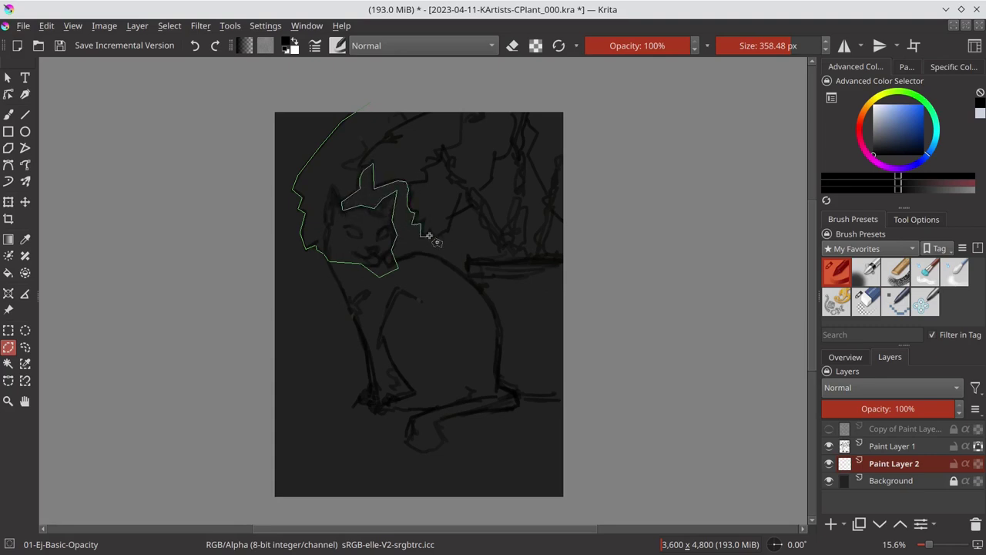
Extend the freehand selection along the cat's back and body and around the plant.
{"action": "left_click_drag", "start_coordinate": [429, 235], "coordinate": [474, 208]}
{"action": "left_click_drag", "start_coordinate": [466, 274], "coordinate": [516, 398]}
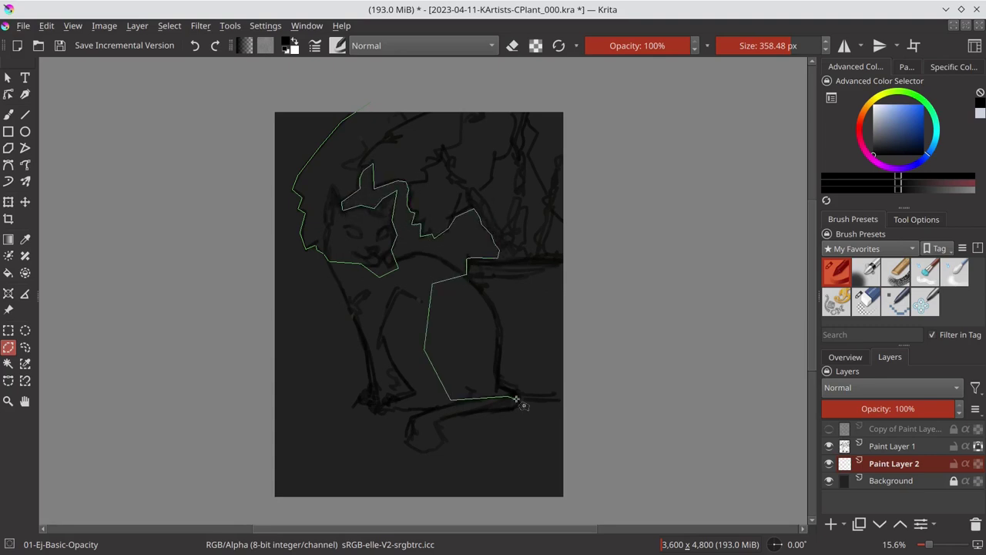
{"action": "left_click_drag", "start_coordinate": [486, 207], "coordinate": [506, 154]}
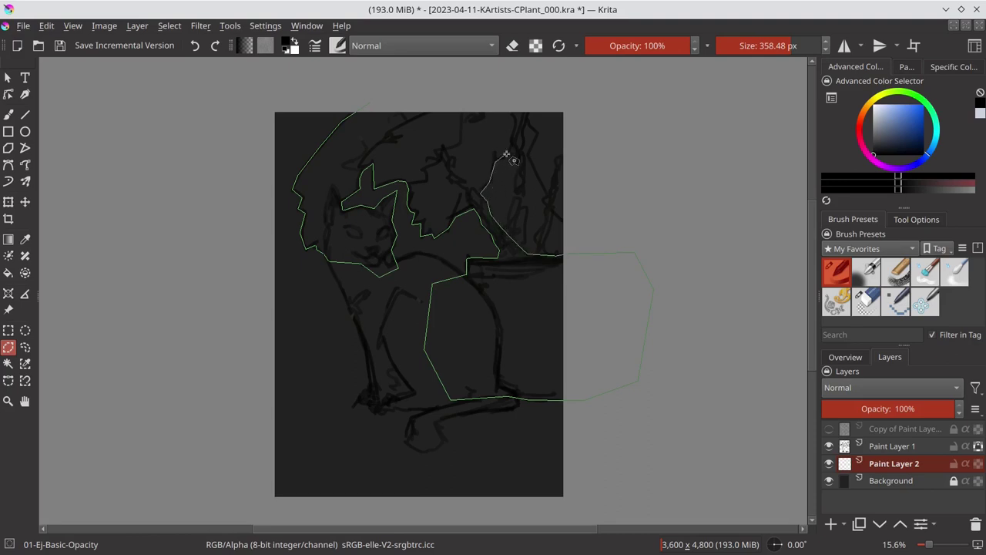
{"action": "left_click_drag", "start_coordinate": [433, 96], "coordinate": [435, 95]}
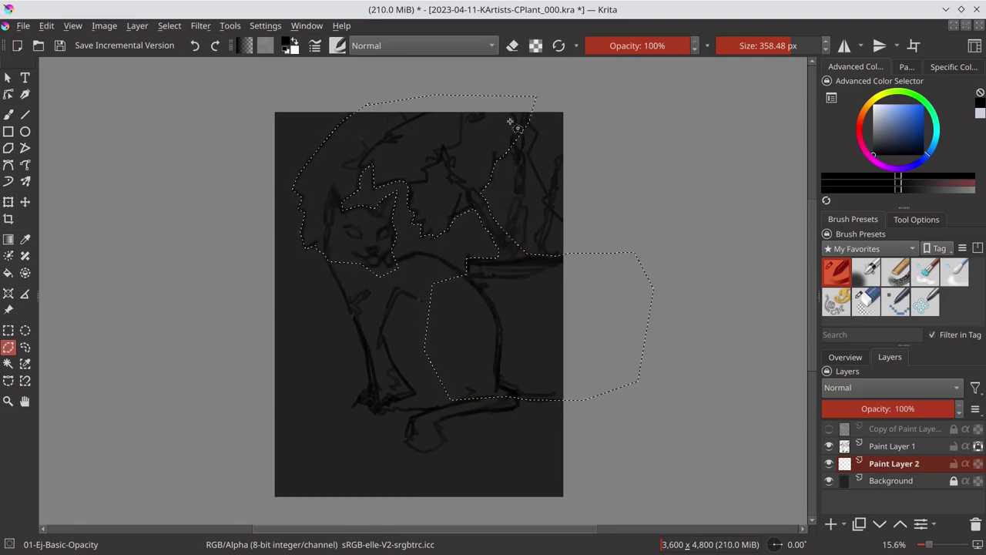
Add the plant's right side and the cat's body and tail to the selection, then save.
{"action": "mouse_move", "coordinate": [519, 116]}
{"action": "left_mouse_down"}
{"action": "mouse_move", "coordinate": [533, 244]}
{"action": "mouse_move", "coordinate": [565, 225]}
{"action": "left_mouse_up"}
{"action": "left_click_drag", "start_coordinate": [533, 101], "coordinate": [527, 98]}
{"action": "mouse_move", "coordinate": [337, 233]}
{"action": "left_mouse_down"}
{"action": "mouse_move", "coordinate": [362, 399]}
{"action": "mouse_move", "coordinate": [465, 416]}
{"action": "mouse_move", "coordinate": [523, 400]}
{"action": "mouse_move", "coordinate": [484, 291]}
{"action": "left_mouse_up"}
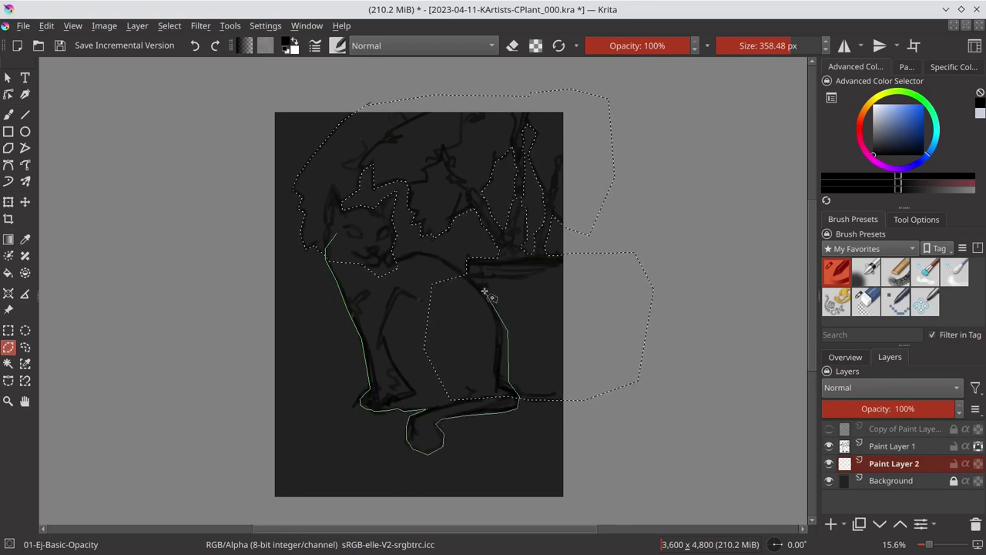
{"action": "left_click_drag", "start_coordinate": [426, 252], "coordinate": [385, 256]}
{"action": "key", "text": "ctrl+s"}
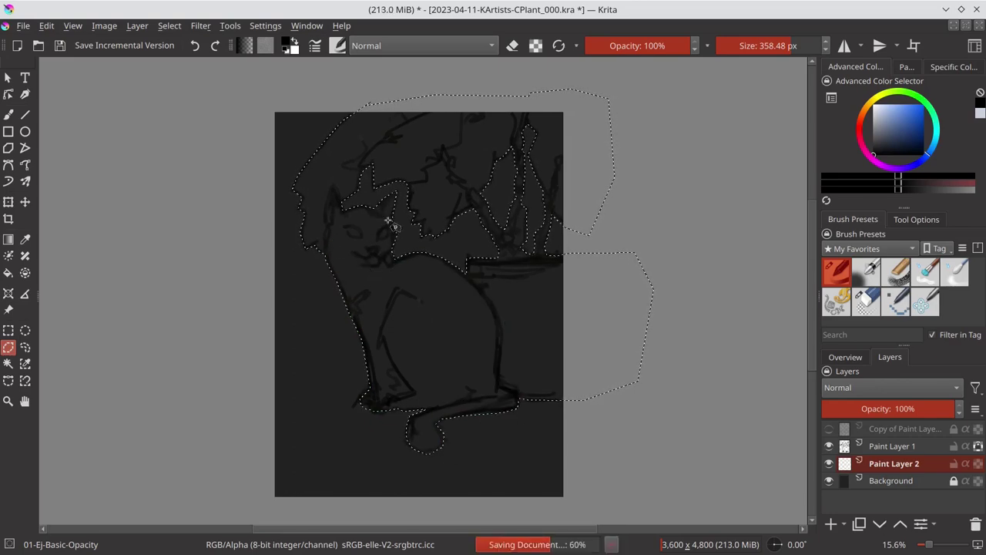
Fill the selection blue-grey on Paint Layer 2, move it above Paint Layer 1, then hide the fill.
{"action": "key", "text": "f"}
{"action": "left_click", "coordinate": [367, 288]}
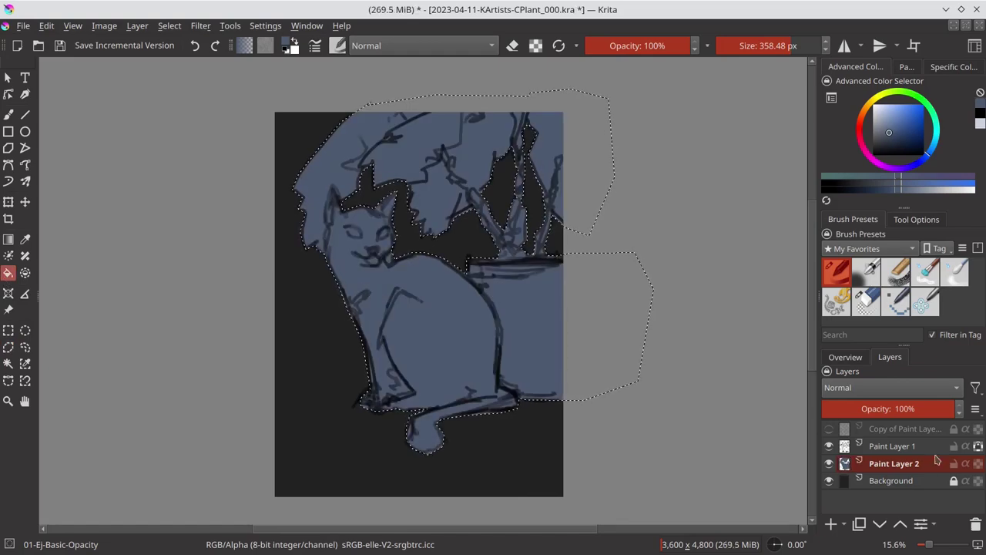
{"action": "left_click_drag", "start_coordinate": [894, 464], "coordinate": [955, 455]}
{"action": "key", "text": "ctrl+z"}
{"action": "left_click", "coordinate": [909, 481]}
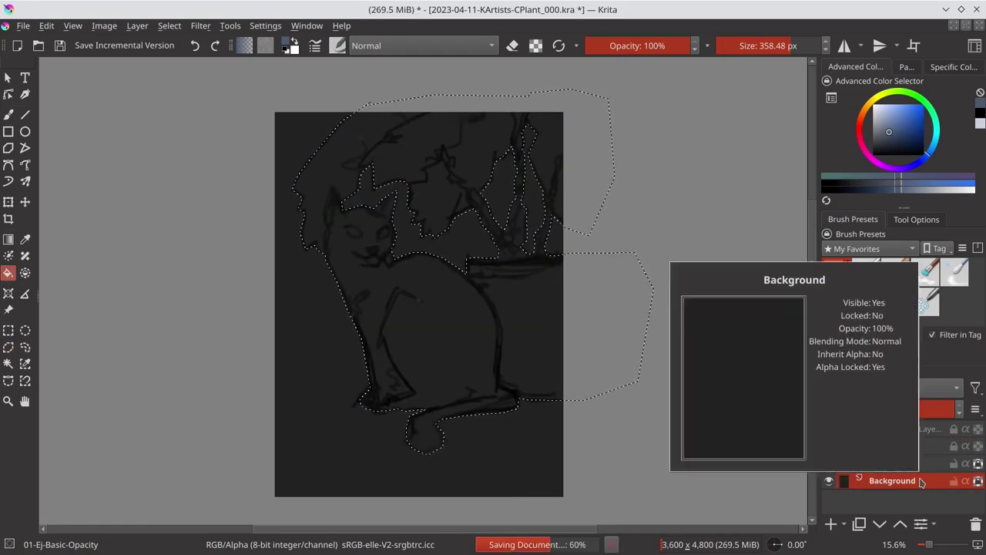
Clear the selection and load the 02_MT-6-Blue-03 palette in the Palette docker.
{"action": "key", "text": "ctrl+shift+a"}
{"action": "scroll", "coordinate": [659, 320], "scroll_direction": "down", "scroll_amount": 3}
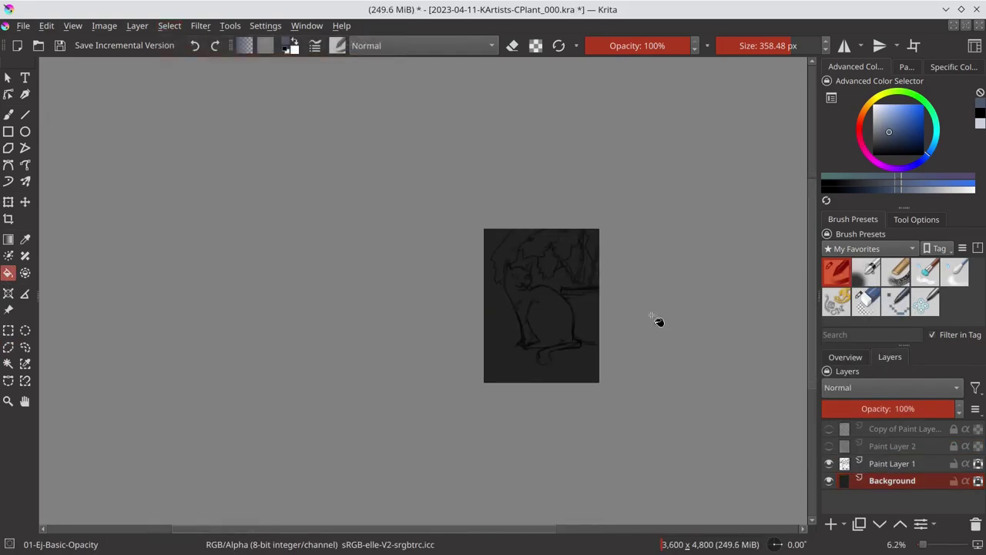
{"action": "left_click", "coordinate": [906, 67]}
{"action": "left_click", "coordinate": [861, 198]}
{"action": "scroll", "coordinate": [858, 314], "scroll_direction": "down", "scroll_amount": 5}
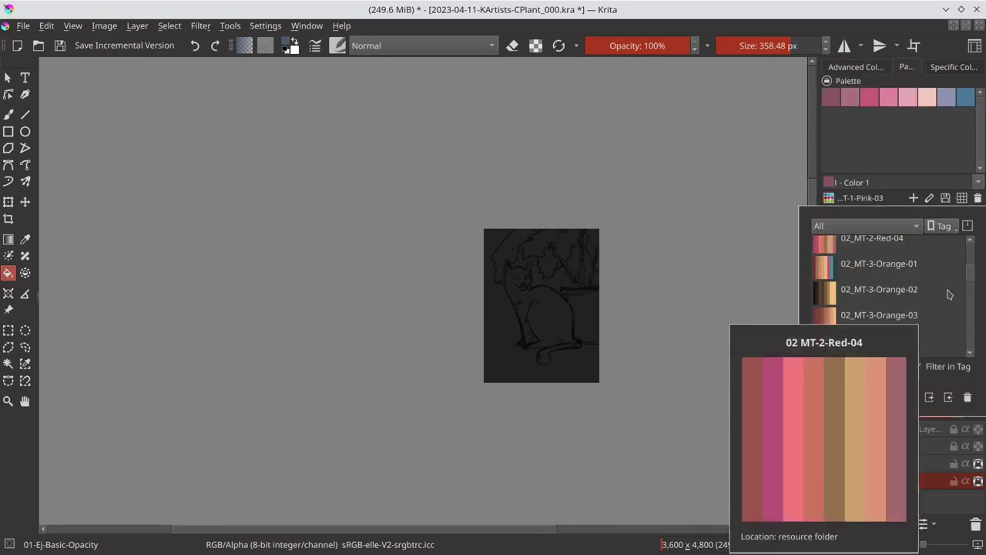
{"action": "scroll", "coordinate": [975, 284], "scroll_direction": "down", "scroll_amount": 2}
{"action": "left_click_drag", "start_coordinate": [975, 285], "coordinate": [985, 308]}
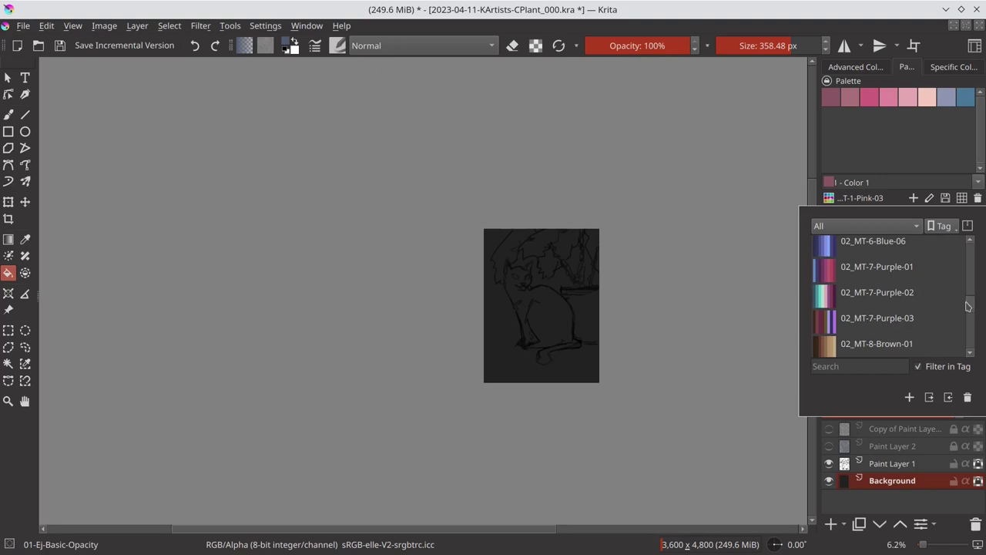
{"action": "scroll", "coordinate": [967, 305], "scroll_direction": "up", "scroll_amount": 2}
{"action": "scroll", "coordinate": [968, 306], "scroll_direction": "up", "scroll_amount": 2}
{"action": "scroll", "coordinate": [967, 306], "scroll_direction": "up", "scroll_amount": 2}
{"action": "left_click", "coordinate": [870, 324]}
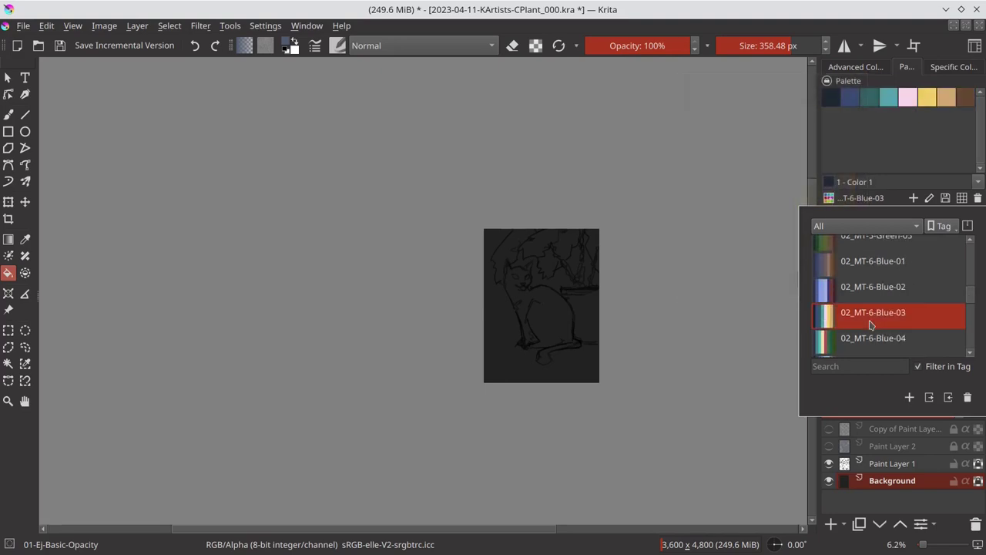
Choose the Freehand Brush with a new preset and the pale pink palette swatch.
{"action": "left_click", "coordinate": [7, 116]}
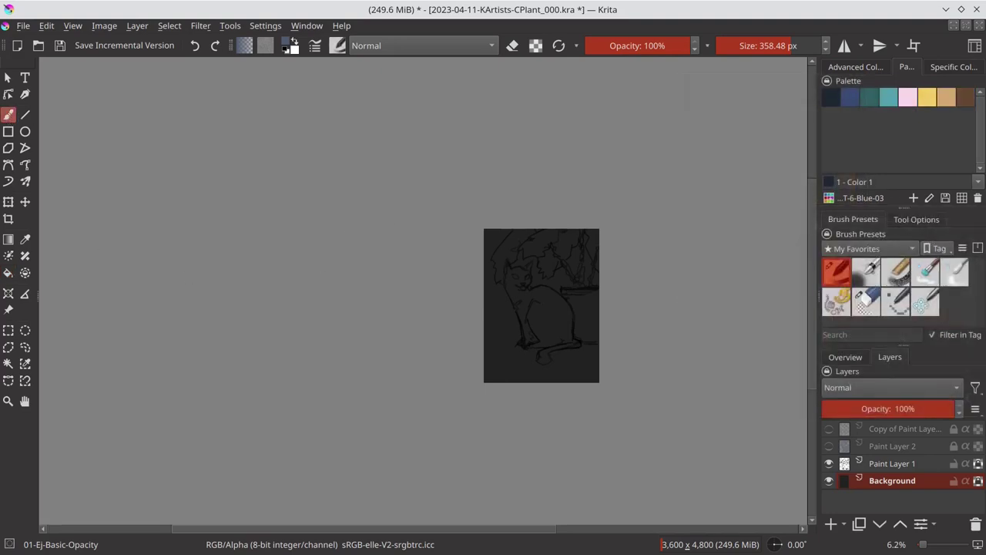
{"action": "left_click", "coordinate": [925, 271]}
{"action": "left_click", "coordinate": [836, 301]}
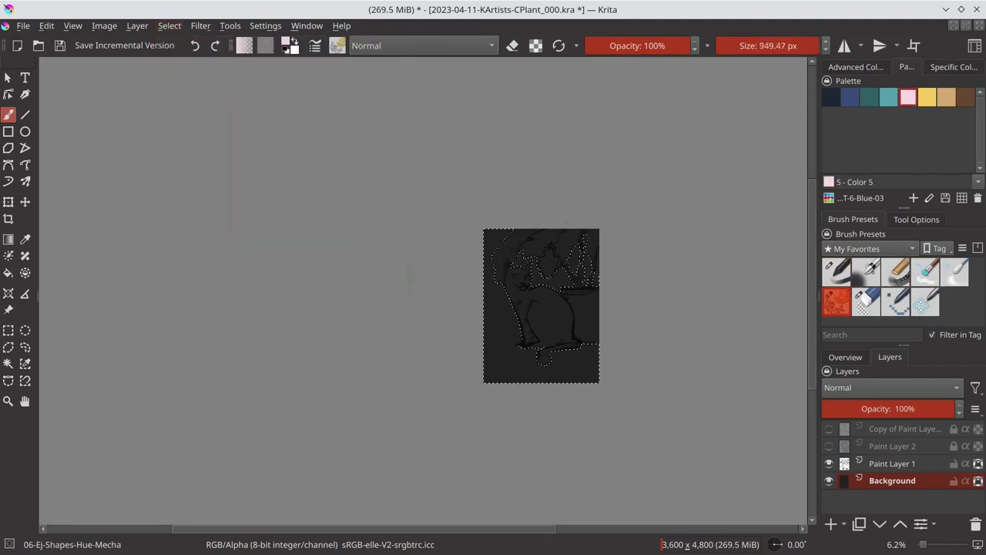
Paint the pale pink background along the edges and invert the selection to the cat and plant.
{"action": "mouse_move", "coordinate": [493, 231]}
{"action": "left_mouse_down"}
{"action": "mouse_move", "coordinate": [493, 297]}
{"action": "mouse_move", "coordinate": [583, 341]}
{"action": "mouse_move", "coordinate": [501, 343]}
{"action": "mouse_move", "coordinate": [540, 378]}
{"action": "mouse_move", "coordinate": [487, 289]}
{"action": "left_mouse_up"}
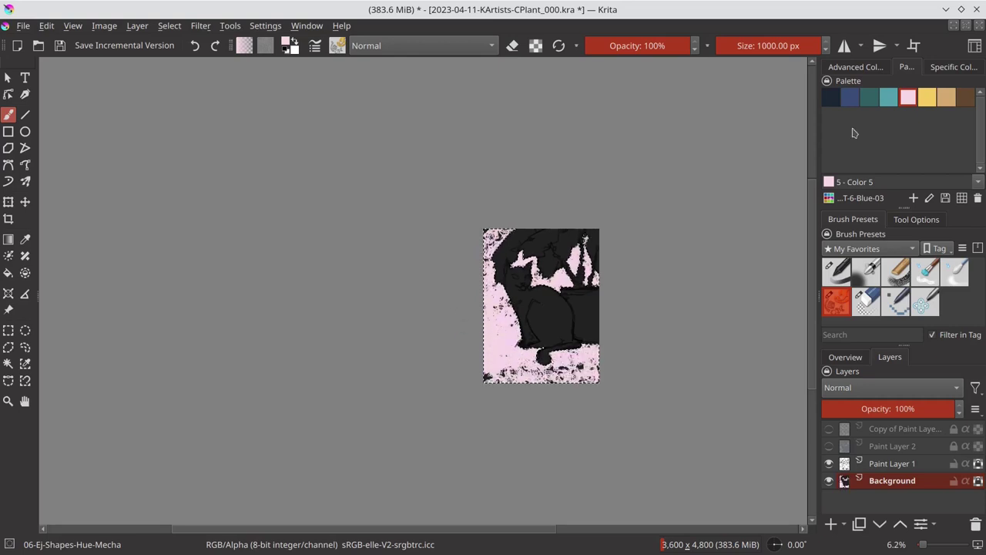
{"action": "left_click_drag", "start_coordinate": [490, 328], "coordinate": [494, 292]}
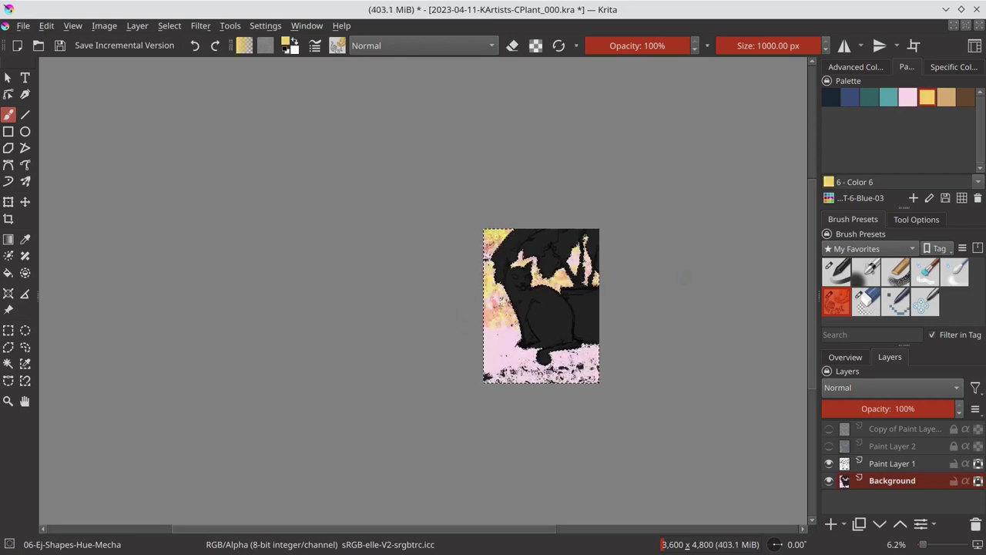
{"action": "left_click", "coordinate": [965, 97]}
{"action": "left_click", "coordinate": [170, 25]}
{"action": "left_click", "coordinate": [200, 93]}
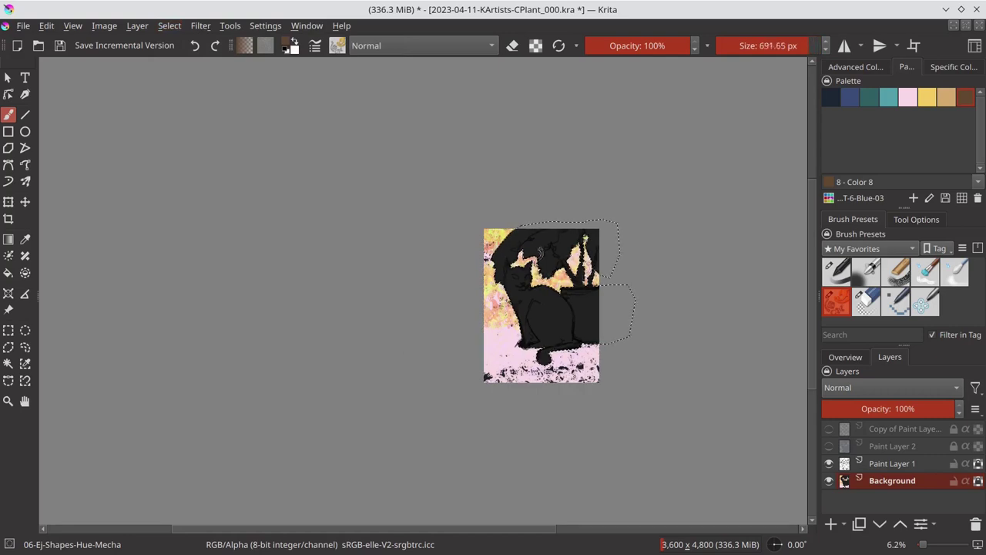
Paint the cat's body blue, switching between teal, navy and light teal swatches.
{"action": "left_click", "coordinate": [946, 97]}
{"action": "left_click", "coordinate": [869, 97]}
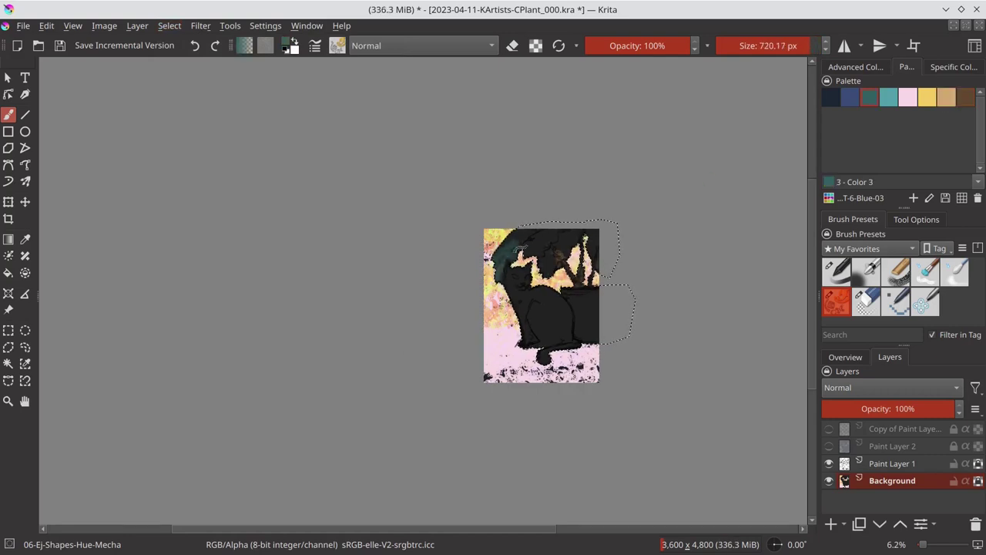
{"action": "mouse_move", "coordinate": [558, 300]}
{"action": "left_mouse_down"}
{"action": "mouse_move", "coordinate": [568, 320]}
{"action": "mouse_move", "coordinate": [555, 331]}
{"action": "mouse_move", "coordinate": [573, 335]}
{"action": "mouse_move", "coordinate": [539, 332]}
{"action": "mouse_move", "coordinate": [561, 339]}
{"action": "left_mouse_up"}
{"action": "left_click", "coordinate": [513, 277], "text": "ctrl"}
{"action": "left_click", "coordinate": [585, 307], "text": "ctrl"}
Paint the pot tan, add pink strokes on the cat, and try blue and navy swatches.
{"action": "left_click", "coordinate": [946, 96]}
{"action": "mouse_move", "coordinate": [579, 299]}
{"action": "left_mouse_down"}
{"action": "mouse_move", "coordinate": [577, 318]}
{"action": "mouse_move", "coordinate": [594, 306]}
{"action": "mouse_move", "coordinate": [547, 322]}
{"action": "left_mouse_up"}
{"action": "left_click", "coordinate": [508, 354], "text": "ctrl"}
{"action": "left_click", "coordinate": [888, 97]}
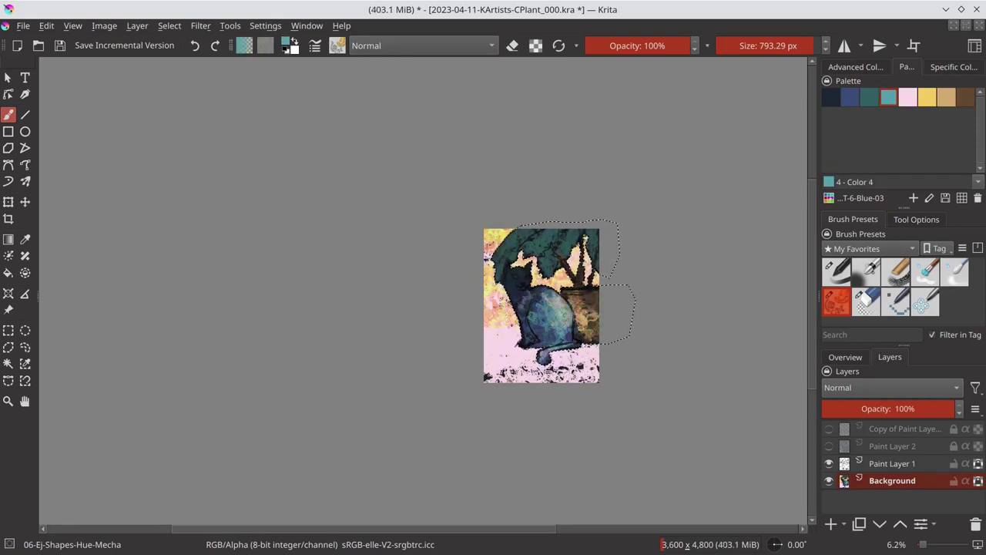
{"action": "left_click", "coordinate": [850, 96]}
{"action": "left_click", "coordinate": [830, 96]}
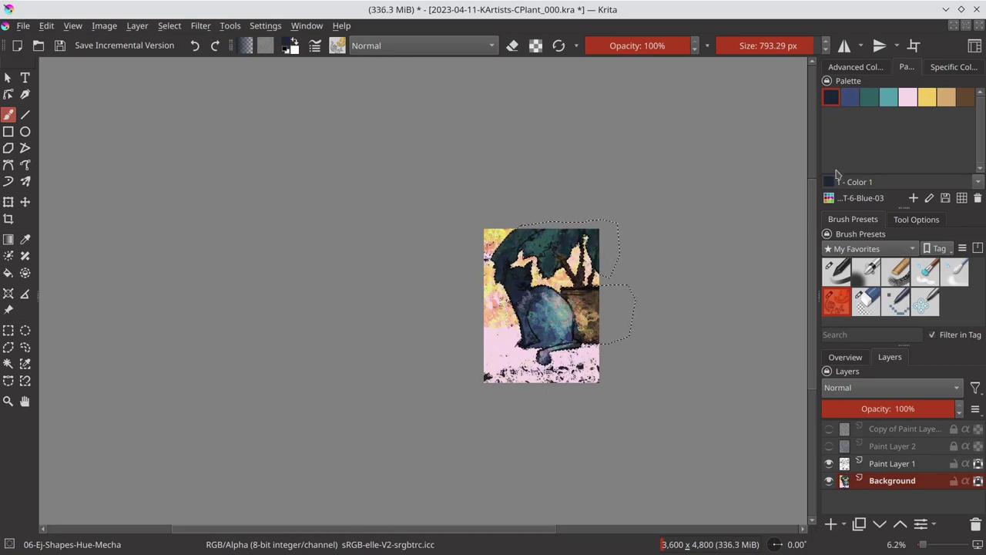
{"action": "left_click", "coordinate": [855, 66]}
Shade the pot and cat with Chalk-Grainy in Multiply, then brighten with yellow in Color Dodge.
{"action": "key", "text": "alt+shift+m"}
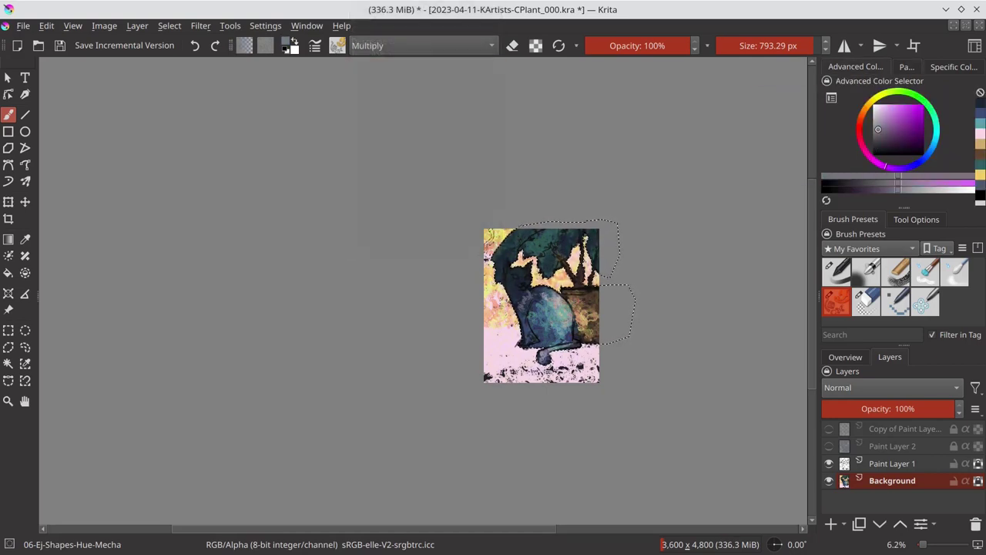
{"action": "left_click", "coordinate": [897, 274]}
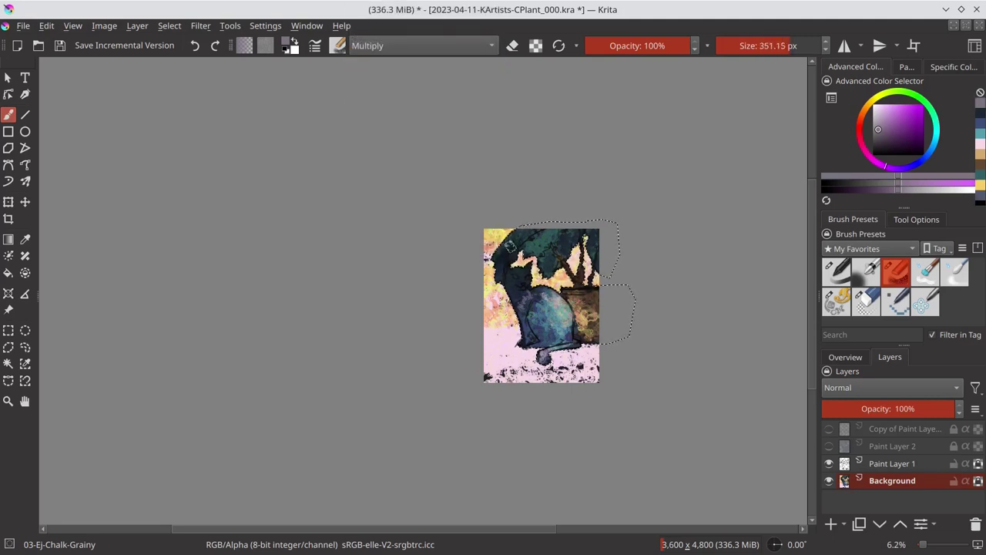
{"action": "mouse_move", "coordinate": [563, 304]}
{"action": "left_mouse_down"}
{"action": "mouse_move", "coordinate": [584, 295]}
{"action": "mouse_move", "coordinate": [555, 308]}
{"action": "mouse_move", "coordinate": [594, 316]}
{"action": "left_mouse_up"}
{"action": "left_click", "coordinate": [877, 97]}
{"action": "key", "text": "alt+shift+d"}
{"action": "key", "text": "ctrl+s"}
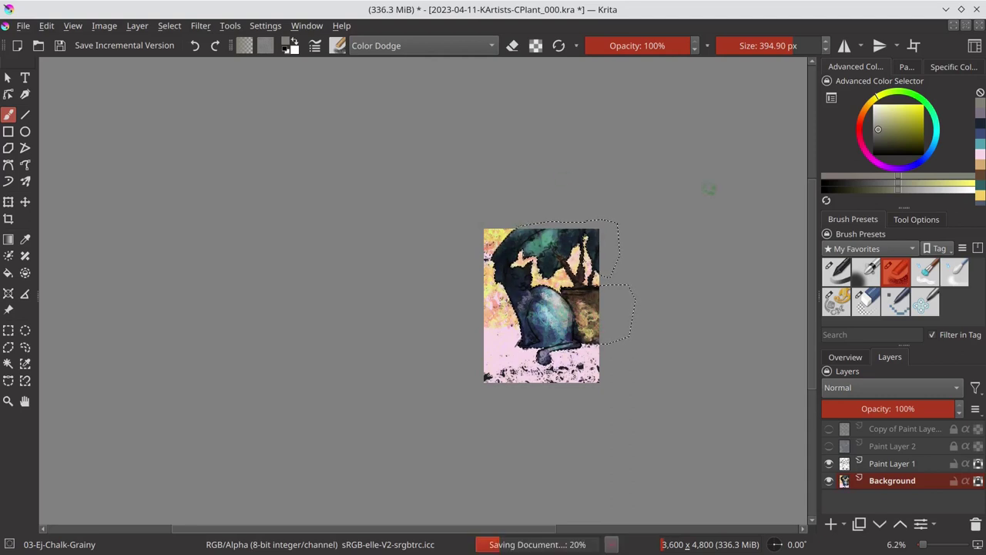
Select all and darken the ground left of the cat in purple with Multiply blending.
{"action": "left_click", "coordinate": [914, 163]}
{"action": "left_click", "coordinate": [375, 45]}
{"action": "left_click", "coordinate": [375, 46]}
{"action": "left_click", "coordinate": [169, 25]}
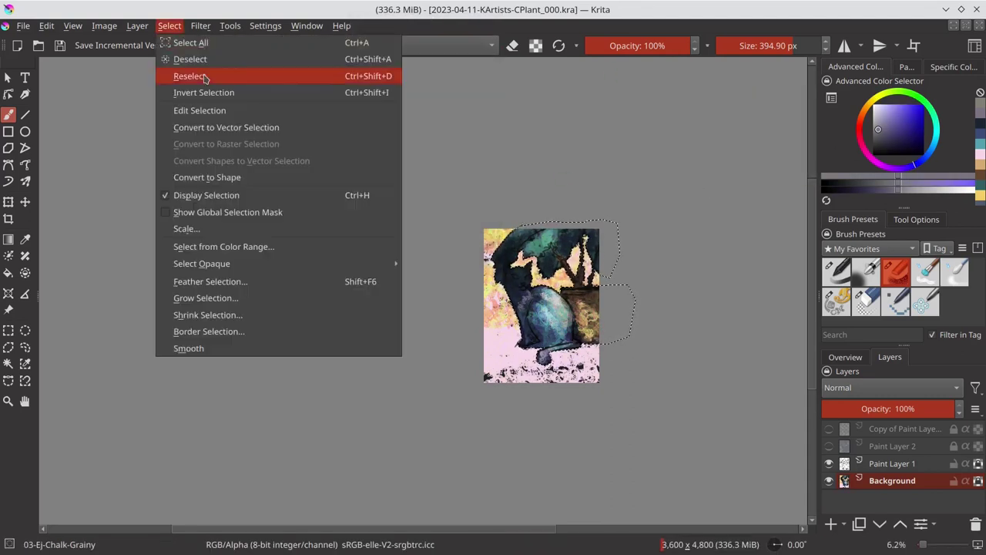
{"action": "left_click", "coordinate": [187, 75]}
{"action": "left_click_drag", "start_coordinate": [518, 342], "coordinate": [533, 340]}
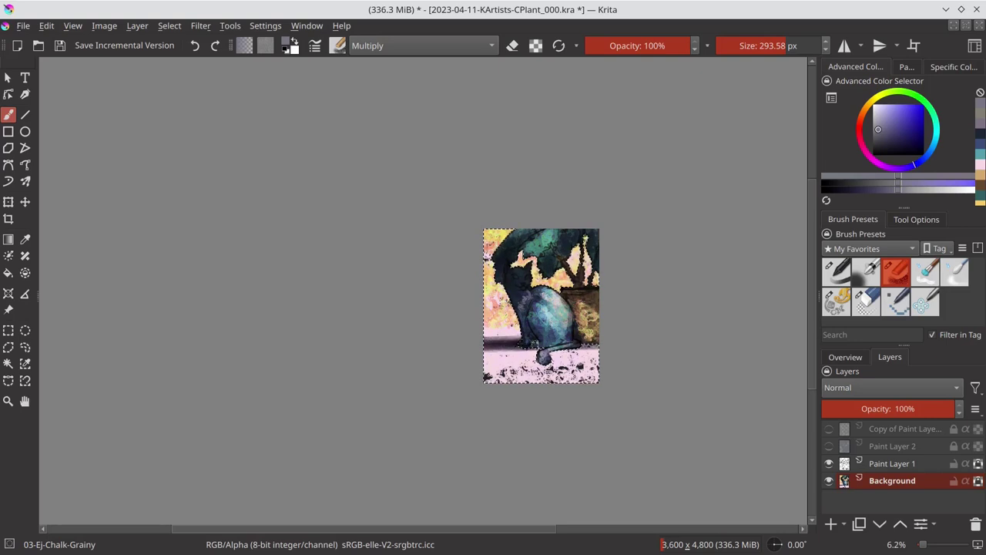
{"action": "key", "text": "ctrl+s"}
Merge Paint Layer 1 into the Background, clear the selection, and save.
{"action": "left_click", "coordinate": [845, 357]}
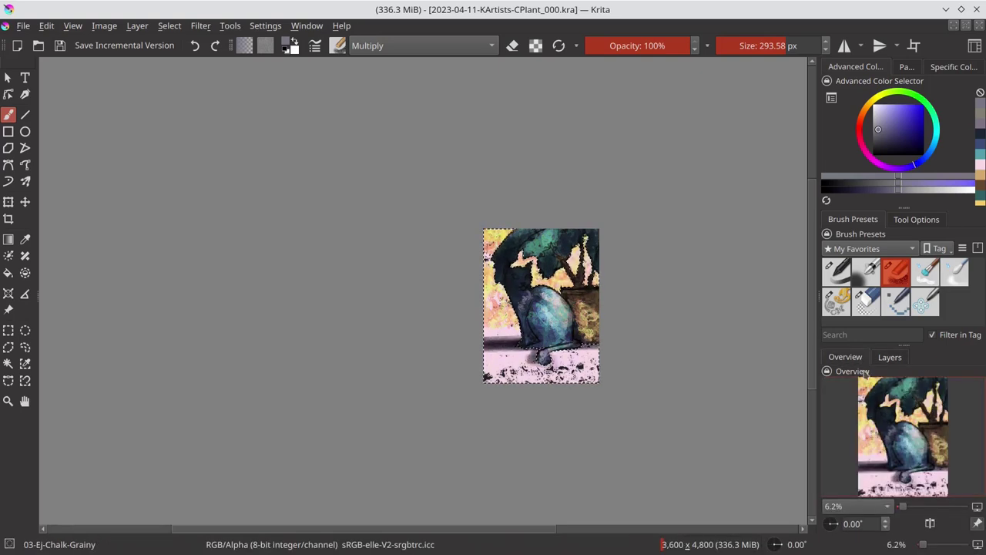
{"action": "left_click", "coordinate": [889, 356]}
{"action": "key", "text": "ctrl+e"}
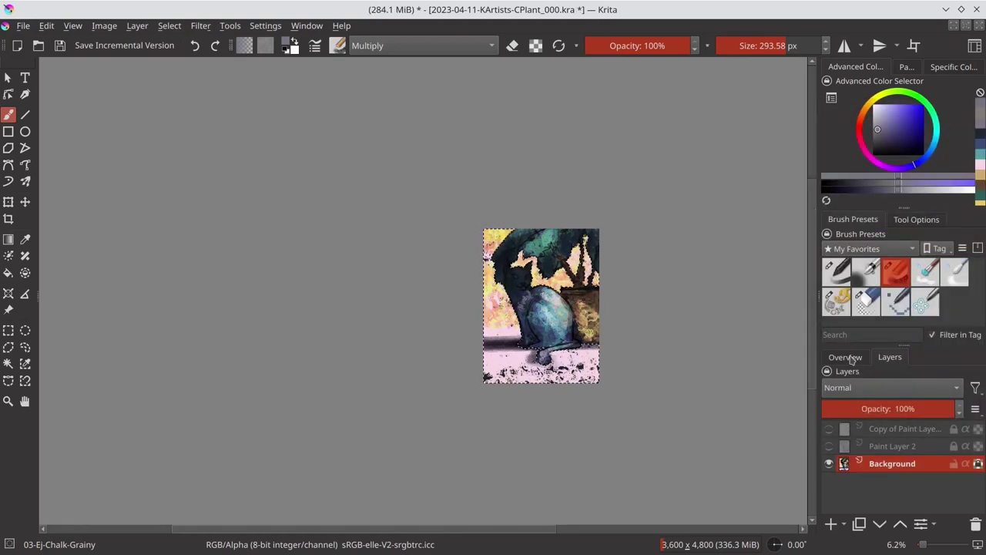
{"action": "left_click", "coordinate": [845, 357]}
{"action": "key", "text": "ctrl+shift+a"}
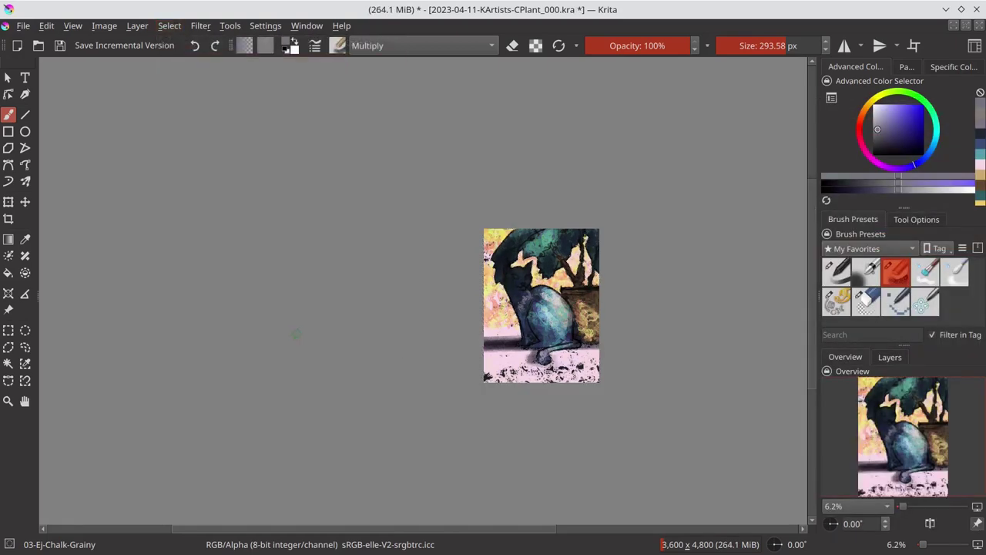
{"action": "key", "text": "ctrl+s"}
{"action": "left_click", "coordinate": [926, 271]}
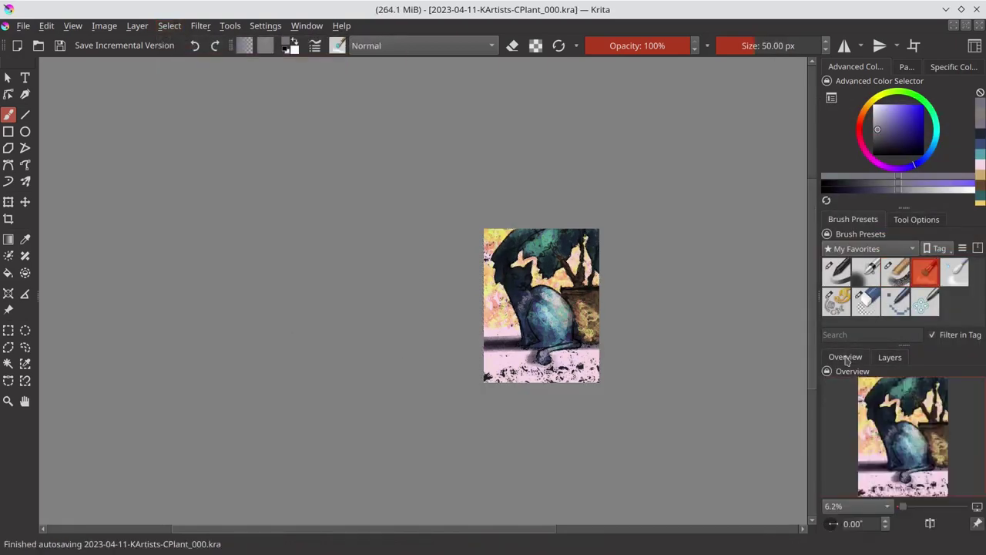
Blend the canvas's left edge and lighten the cat's body with light blue using the Blender-Textured brush.
{"action": "mouse_move", "coordinate": [493, 262]}
{"action": "left_mouse_down"}
{"action": "mouse_move", "coordinate": [491, 239]}
{"action": "mouse_move", "coordinate": [501, 254]}
{"action": "mouse_move", "coordinate": [554, 237]}
{"action": "left_mouse_up"}
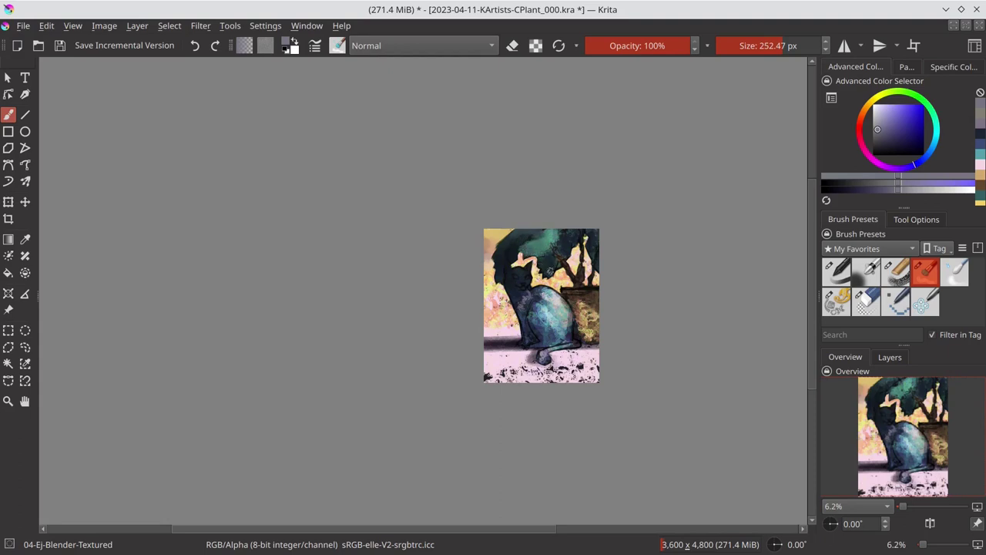
{"action": "key", "text": "bracketleft"}
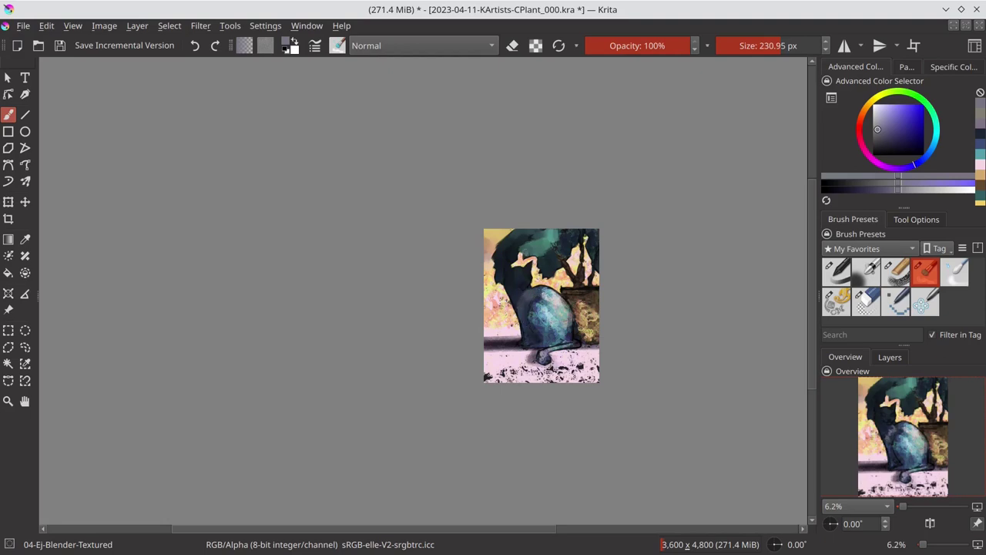
{"action": "key", "text": "slash"}
{"action": "left_click", "coordinate": [538, 337], "text": "ctrl"}
{"action": "key", "text": "slash"}
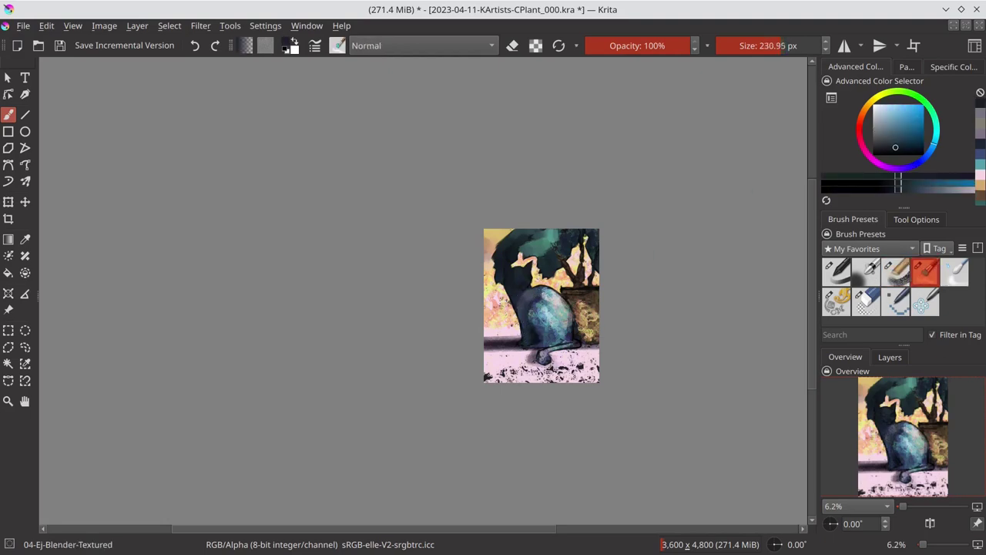
{"action": "mouse_move", "coordinate": [532, 304]}
{"action": "left_mouse_down"}
{"action": "mouse_move", "coordinate": [536, 328]}
{"action": "mouse_move", "coordinate": [517, 323]}
{"action": "mouse_move", "coordinate": [559, 300]}
{"action": "mouse_move", "coordinate": [568, 331]}
{"action": "mouse_move", "coordinate": [543, 327]}
{"action": "mouse_move", "coordinate": [574, 348]}
{"action": "mouse_move", "coordinate": [534, 365]}
{"action": "left_mouse_up"}
Smooth the cat's tail and lower-left edge, then save the painting.
{"action": "key", "text": "bracketright"}
{"action": "key", "text": "bracketleft"}
{"action": "mouse_move", "coordinate": [485, 333]}
{"action": "left_mouse_down"}
{"action": "mouse_move", "coordinate": [516, 343]}
{"action": "mouse_move", "coordinate": [490, 272]}
{"action": "mouse_move", "coordinate": [486, 335]}
{"action": "left_mouse_up"}
{"action": "key", "text": "bracketright"}
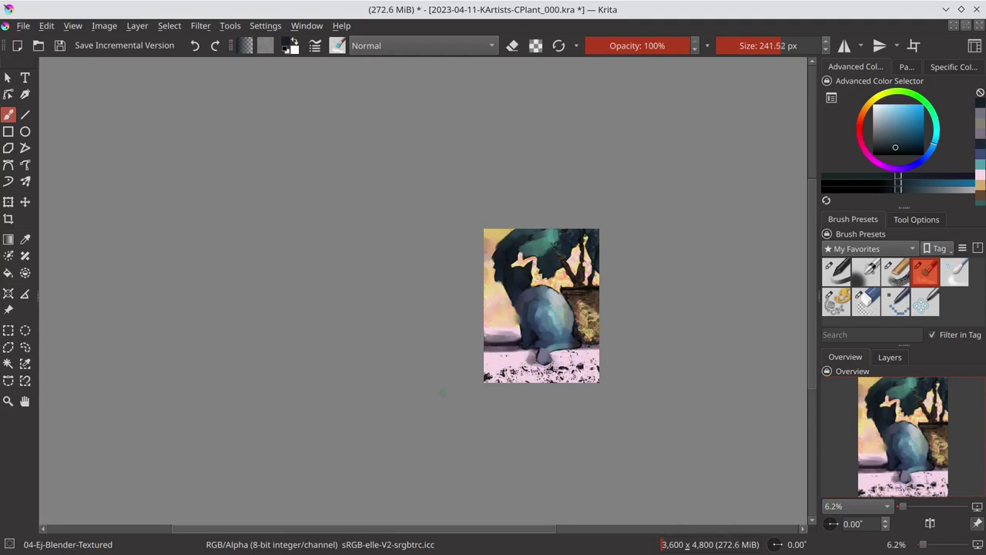
{"action": "key", "text": "ctrl+s"}
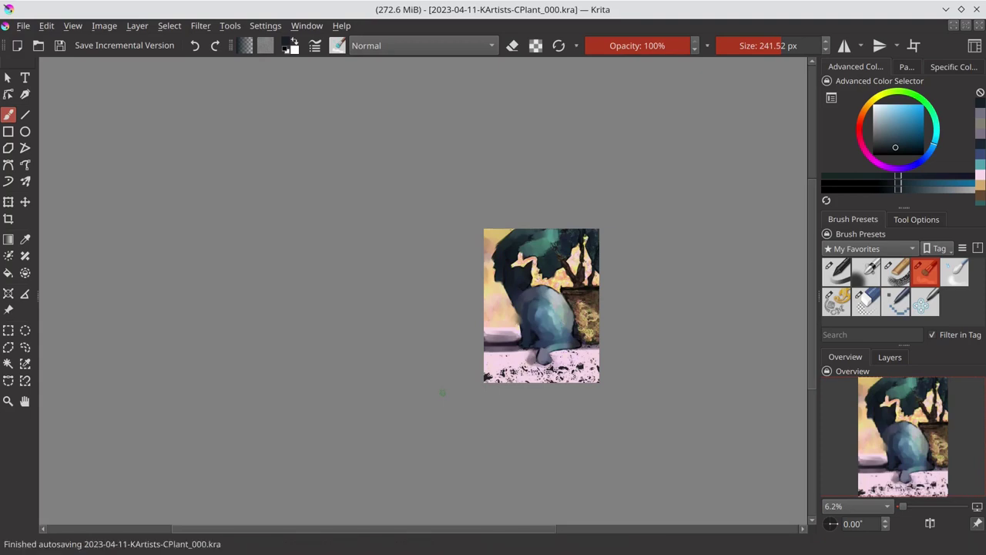
Cover the speckled bottom with broad strokes and repaint the pot's lower right in smoother tan.
{"action": "key", "text": "bracketright"}
{"action": "mouse_move", "coordinate": [521, 371]}
{"action": "left_mouse_down"}
{"action": "mouse_move", "coordinate": [493, 372]}
{"action": "mouse_move", "coordinate": [491, 333]}
{"action": "mouse_move", "coordinate": [512, 377]}
{"action": "mouse_move", "coordinate": [534, 368]}
{"action": "mouse_move", "coordinate": [509, 355]}
{"action": "mouse_move", "coordinate": [566, 370]}
{"action": "mouse_move", "coordinate": [596, 352]}
{"action": "mouse_move", "coordinate": [580, 322]}
{"action": "mouse_move", "coordinate": [597, 351]}
{"action": "mouse_move", "coordinate": [572, 367]}
{"action": "mouse_move", "coordinate": [598, 365]}
{"action": "mouse_move", "coordinate": [539, 379]}
{"action": "mouse_move", "coordinate": [583, 375]}
{"action": "mouse_move", "coordinate": [562, 372]}
{"action": "left_mouse_up"}
{"action": "key", "text": "bracketright"}
{"action": "key", "text": "bracketright"}
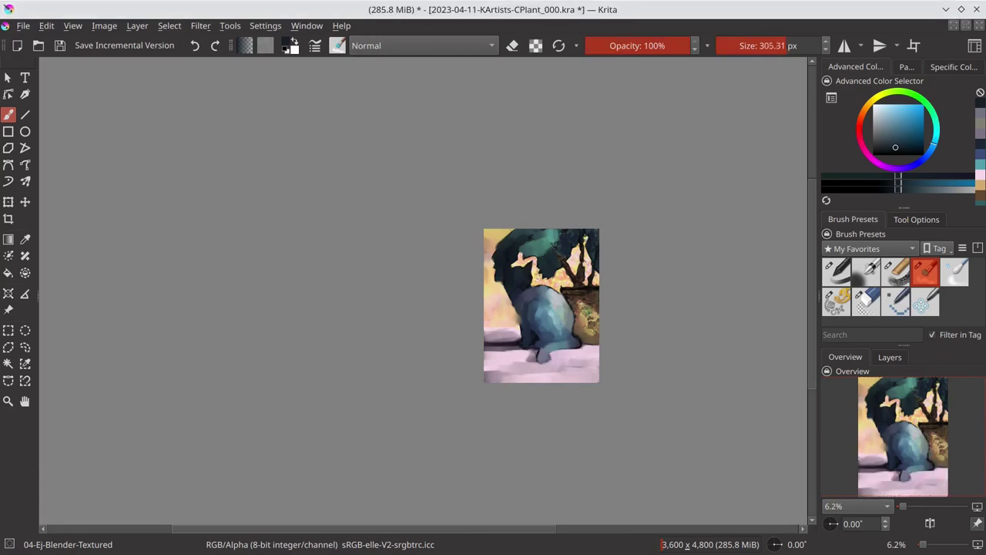
{"action": "key", "text": "bracketleft"}
{"action": "left_click_drag", "start_coordinate": [582, 305], "coordinate": [593, 333]}
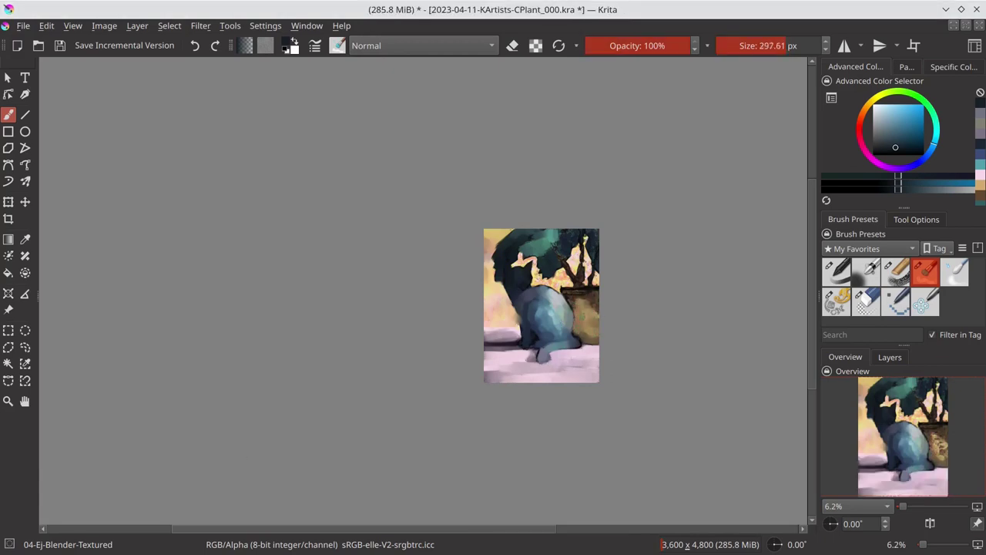
{"action": "key", "text": "bracketleft"}
Repaint beside the cat's head bluish and add dark branches and light edge strokes to the plant.
{"action": "mouse_move", "coordinate": [573, 292]}
{"action": "left_mouse_down"}
{"action": "mouse_move", "coordinate": [593, 305]}
{"action": "mouse_move", "coordinate": [552, 243]}
{"action": "left_mouse_up"}
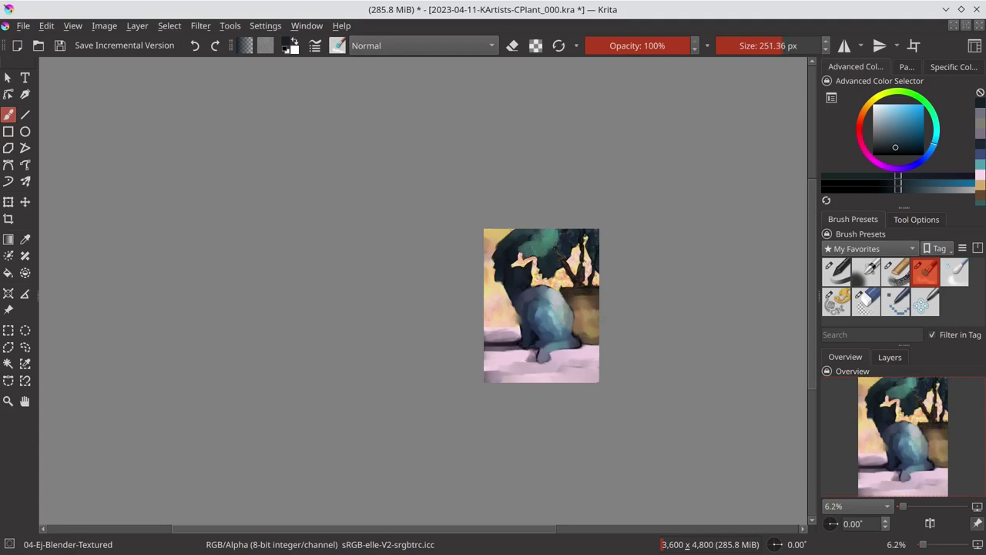
{"action": "key", "text": "bracketleft"}
{"action": "mouse_move", "coordinate": [539, 276]}
{"action": "left_mouse_down"}
{"action": "mouse_move", "coordinate": [561, 278]}
{"action": "mouse_move", "coordinate": [583, 260]}
{"action": "left_mouse_up"}
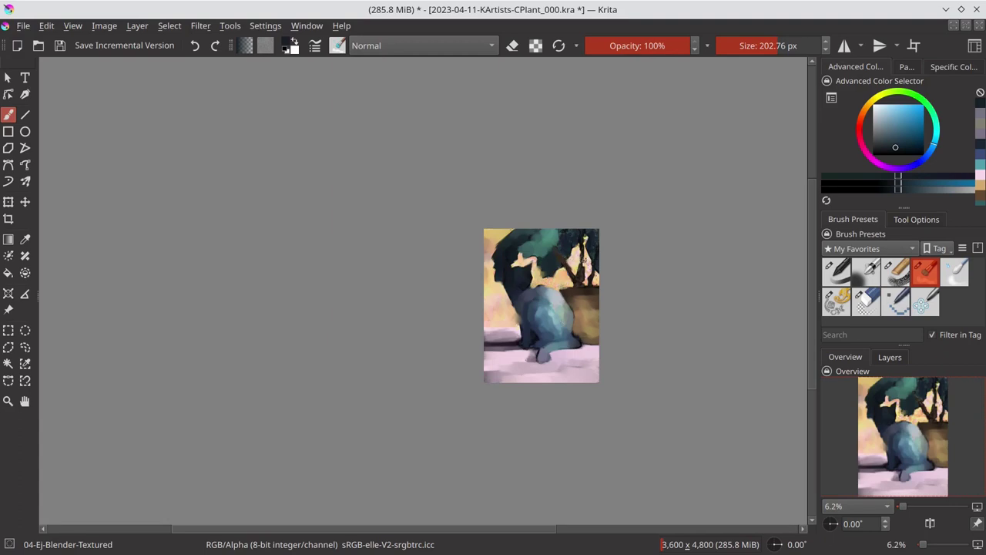
{"action": "key", "text": "bracketleft"}
{"action": "mouse_move", "coordinate": [583, 236]}
{"action": "left_mouse_down"}
{"action": "mouse_move", "coordinate": [586, 268]}
{"action": "mouse_move", "coordinate": [599, 271]}
{"action": "left_mouse_up"}
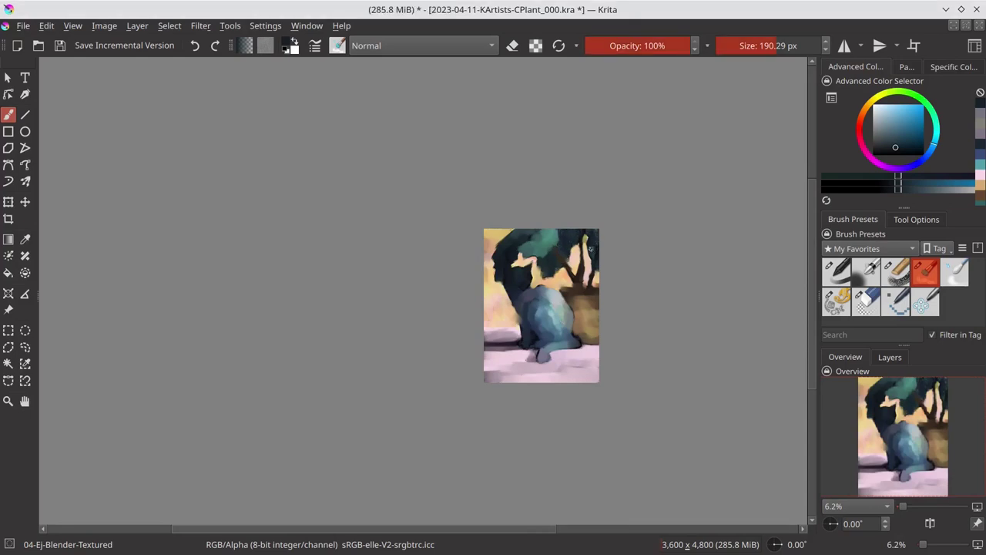
Show the line-art layer, duplicate it, and move the copy below Paint Layer 2.
{"action": "key", "text": "ctrl+s"}
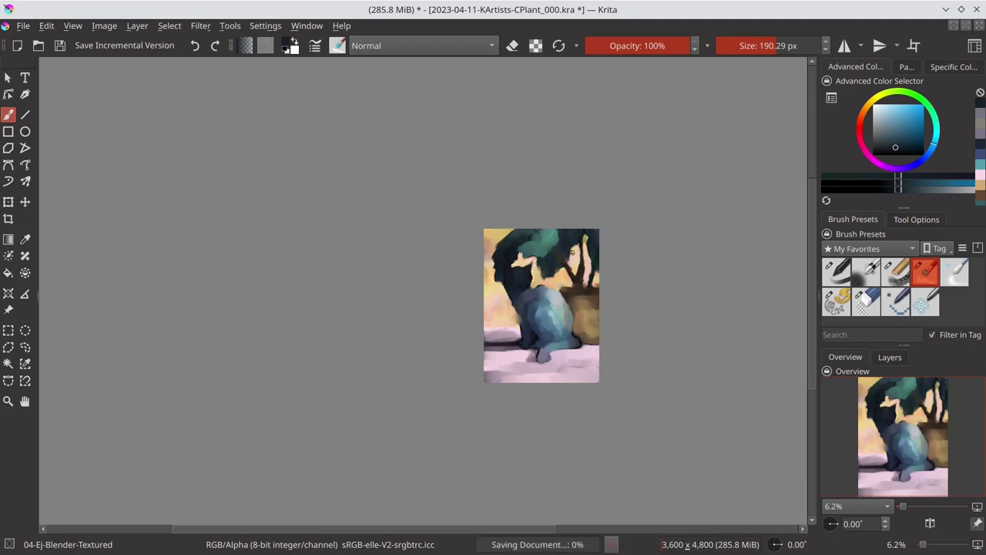
{"action": "left_click", "coordinate": [889, 356]}
{"action": "left_click", "coordinate": [829, 429]}
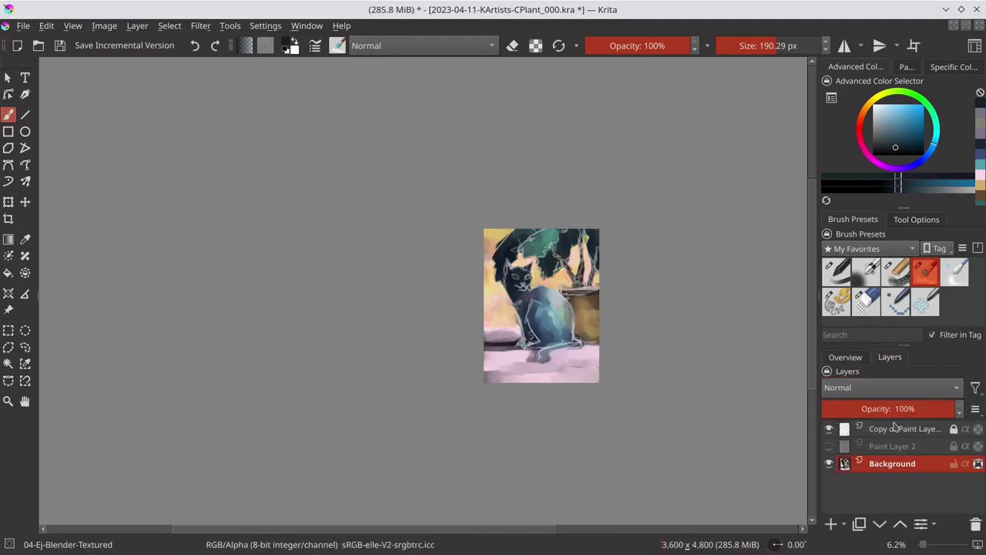
{"action": "right_click", "coordinate": [885, 429]}
{"action": "left_click", "coordinate": [816, 180]}
{"action": "left_click", "coordinate": [879, 524]}
{"action": "left_click", "coordinate": [879, 524]}
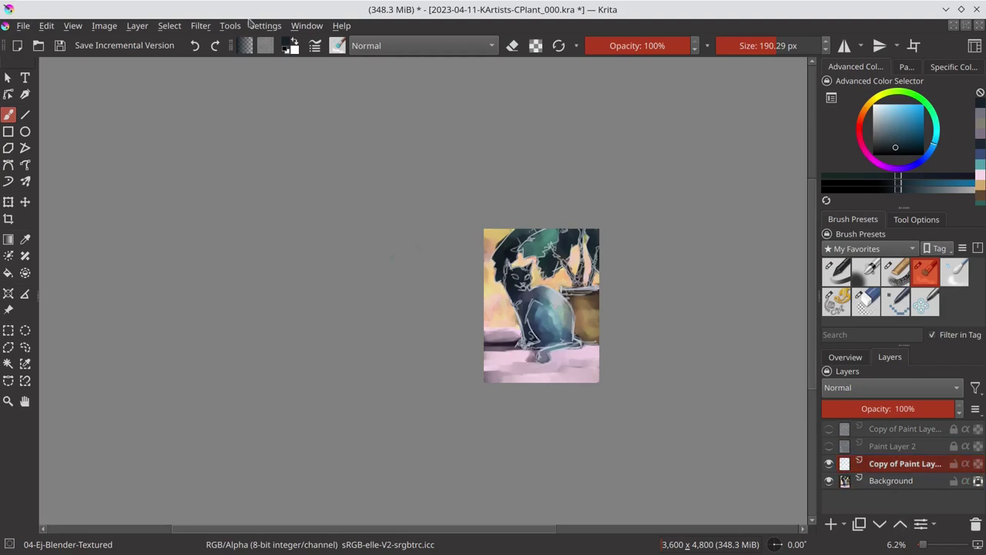
Darken the duplicate to black with HSV/HSL Lightness -100 and save.
{"action": "left_click", "coordinate": [201, 25]}
{"action": "left_click", "coordinate": [447, 201]}
{"action": "left_click", "coordinate": [683, 254]}
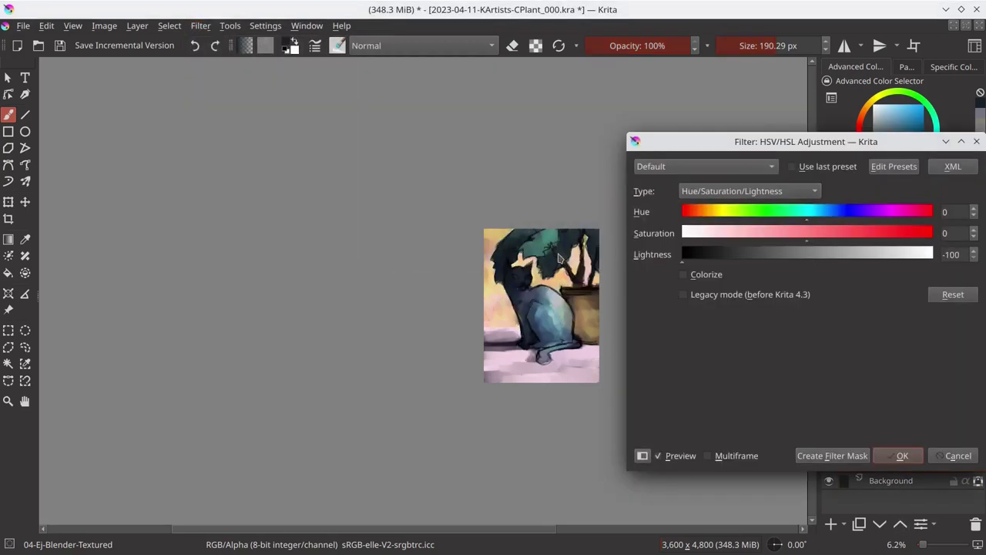
{"action": "key", "text": "Return"}
{"action": "key", "text": "ctrl+s"}
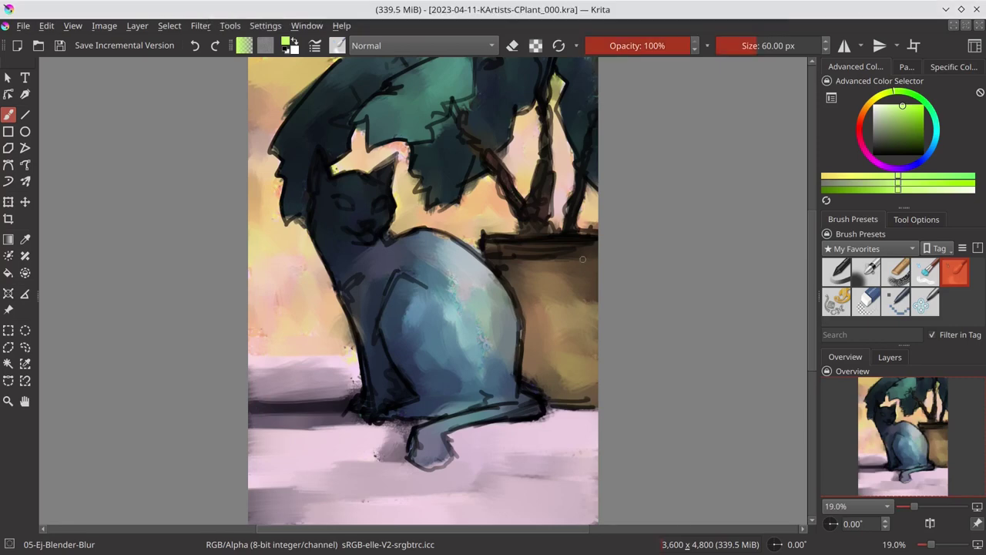
Save version _001, select the cat-and-plant silhouette by similar colour, and switch to Background.
{"action": "key", "text": "ctrl+alt+s"}
{"action": "key", "text": "minus"}
{"action": "key", "text": "minus"}
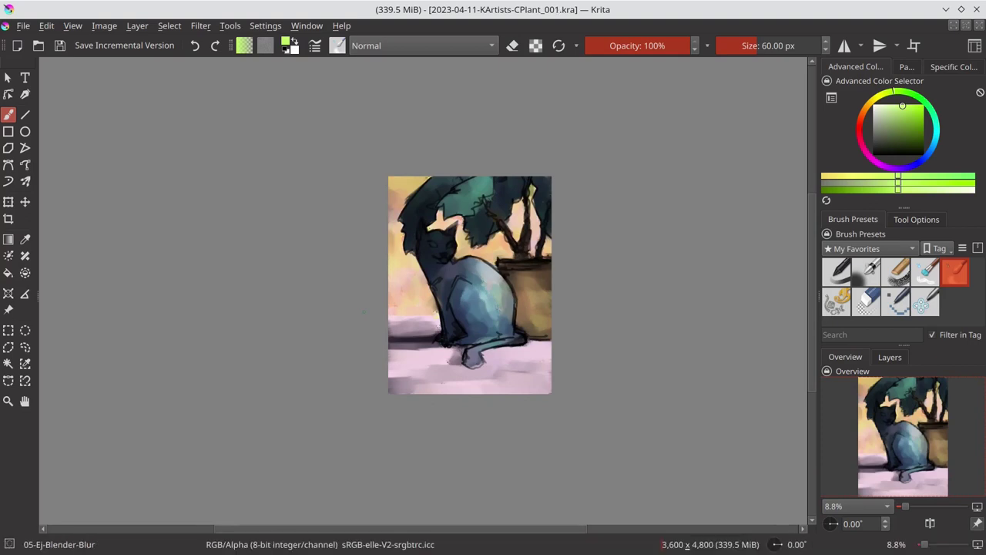
{"action": "left_click", "coordinate": [889, 357]}
{"action": "left_click", "coordinate": [828, 446]}
{"action": "left_click", "coordinate": [894, 446]}
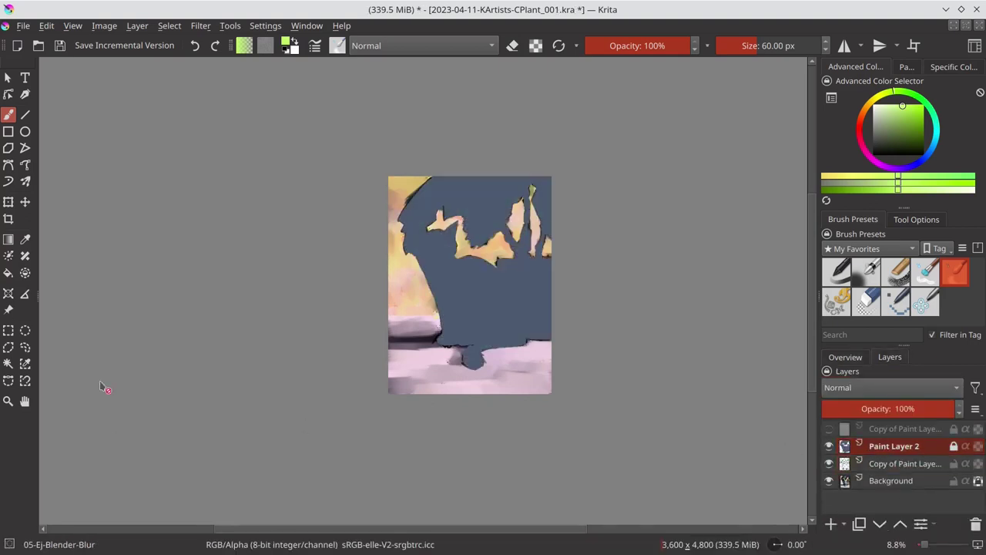
{"action": "left_click", "coordinate": [8, 363]}
{"action": "left_click", "coordinate": [449, 306]}
{"action": "left_click", "coordinate": [829, 446]}
{"action": "left_click", "coordinate": [892, 480]}
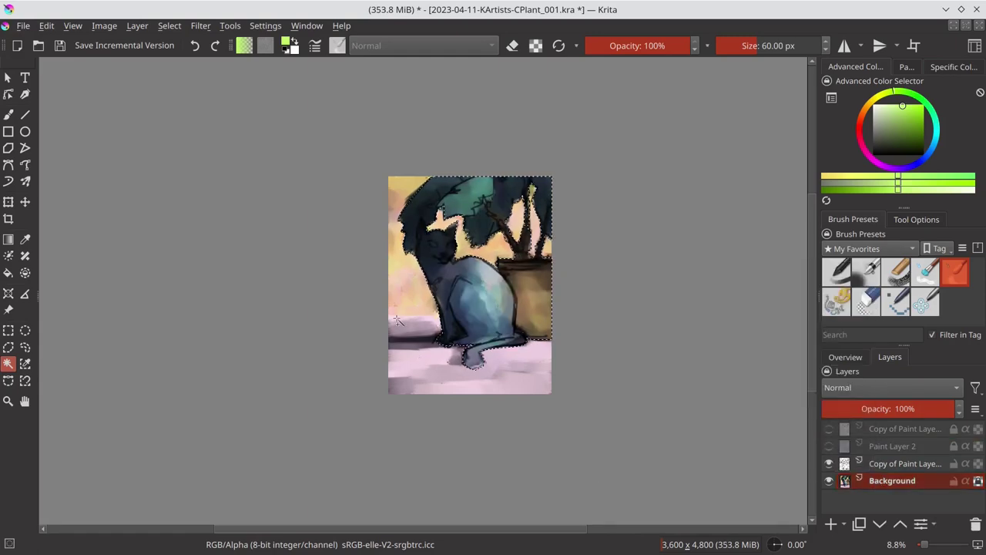
Apply Color Balance to the selection, nudging the shadows toward magenta and blue.
{"action": "left_click", "coordinate": [199, 26]}
{"action": "left_click", "coordinate": [458, 193]}
{"action": "left_click", "coordinate": [958, 455]}
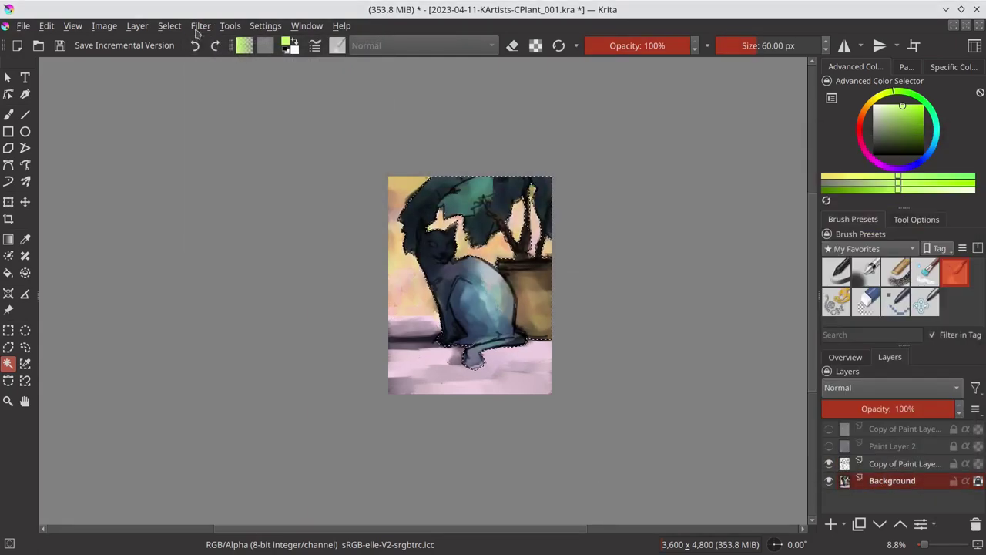
{"action": "left_click", "coordinate": [200, 25]}
{"action": "left_click", "coordinate": [463, 128]}
{"action": "left_click_drag", "start_coordinate": [788, 229], "coordinate": [792, 249]}
{"action": "left_click_drag", "start_coordinate": [788, 405], "coordinate": [793, 386]}
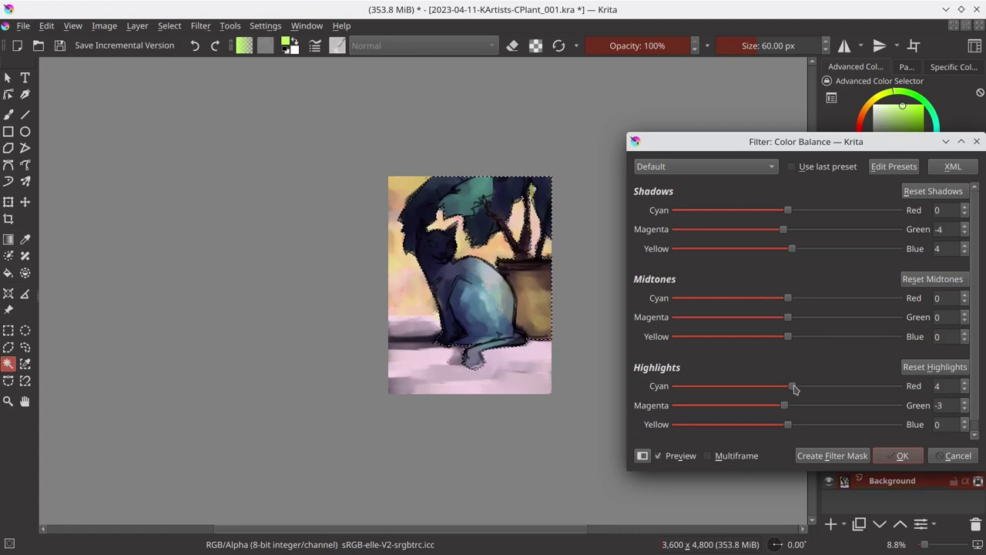
{"action": "scroll", "coordinate": [808, 401], "scroll_direction": "down", "scroll_amount": 1}
{"action": "left_click_drag", "start_coordinate": [788, 306], "coordinate": [795, 287]}
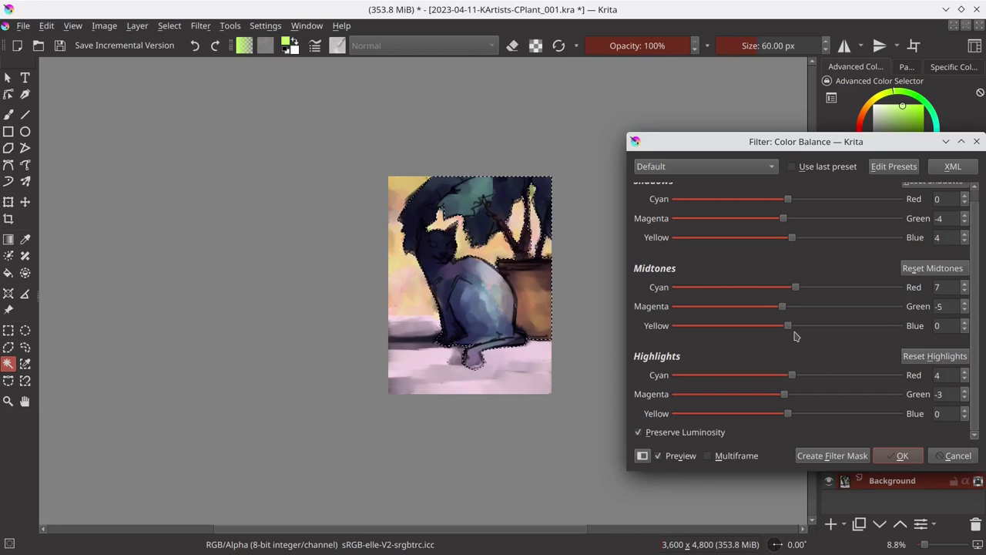
{"action": "left_click", "coordinate": [895, 456]}
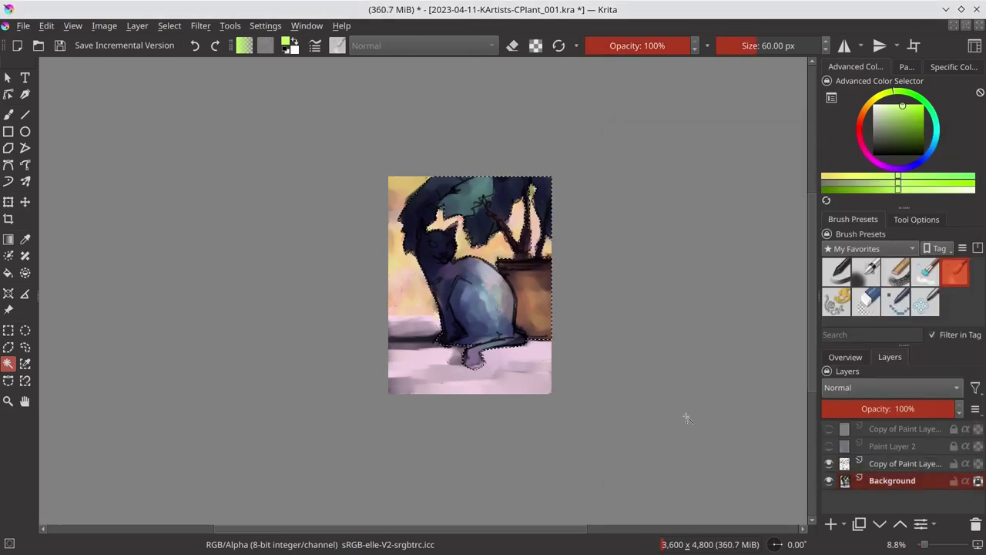
Set up the Airbrush-Soft preset in mauve at about 320 px in Multiply mode, and save.
{"action": "key", "text": "b"}
{"action": "left_click", "coordinate": [866, 271]}
{"action": "left_click", "coordinate": [883, 128]}
{"action": "left_click", "coordinate": [884, 168]}
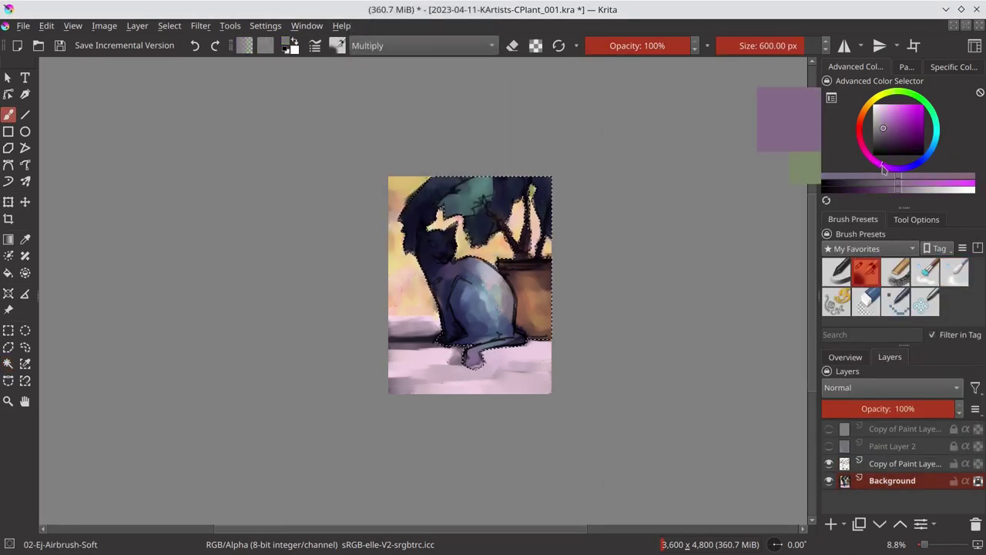
{"action": "left_click_drag", "start_coordinate": [452, 313], "coordinate": [431, 313]}
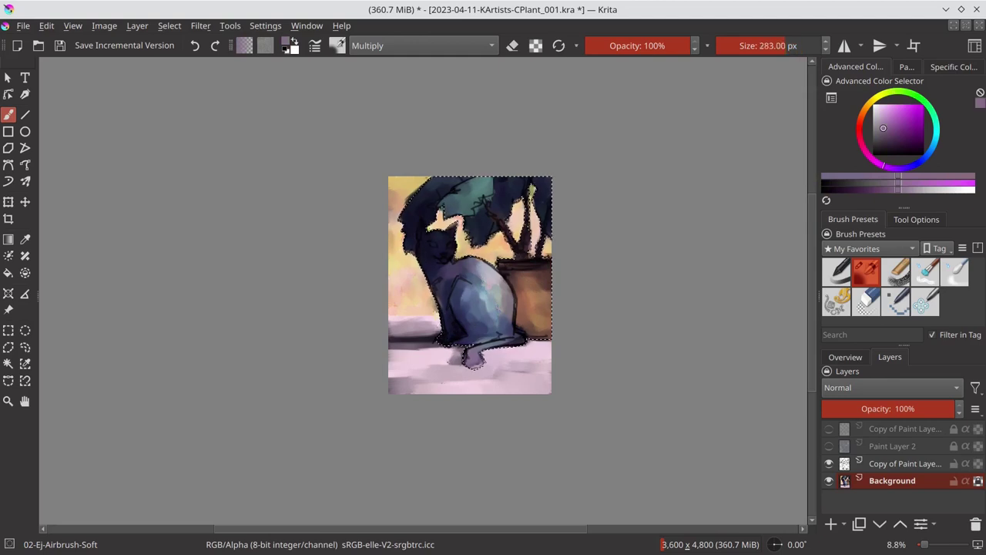
{"action": "left_click", "coordinate": [420, 45]}
{"action": "left_click", "coordinate": [385, 97]}
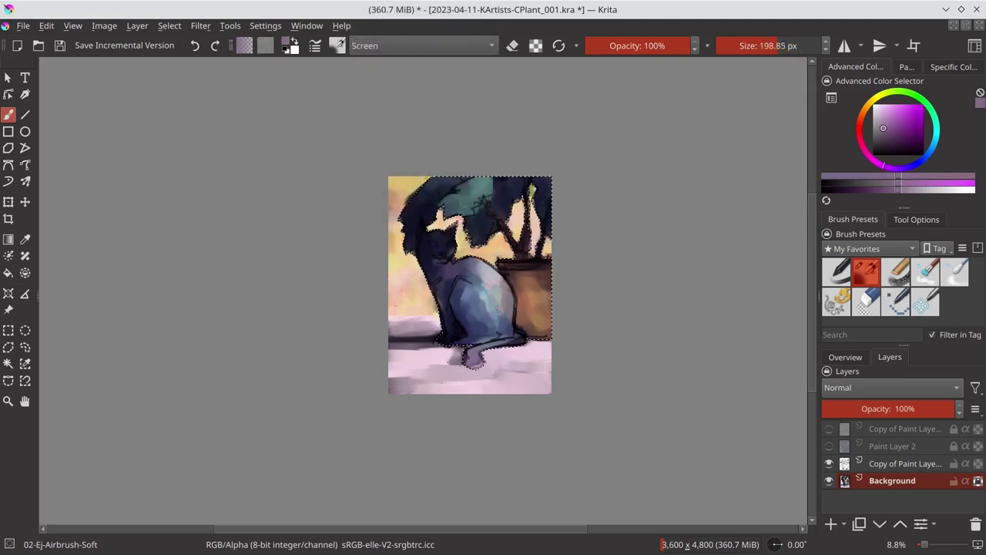
{"action": "left_click", "coordinate": [420, 45]}
{"action": "left_click", "coordinate": [369, 64]}
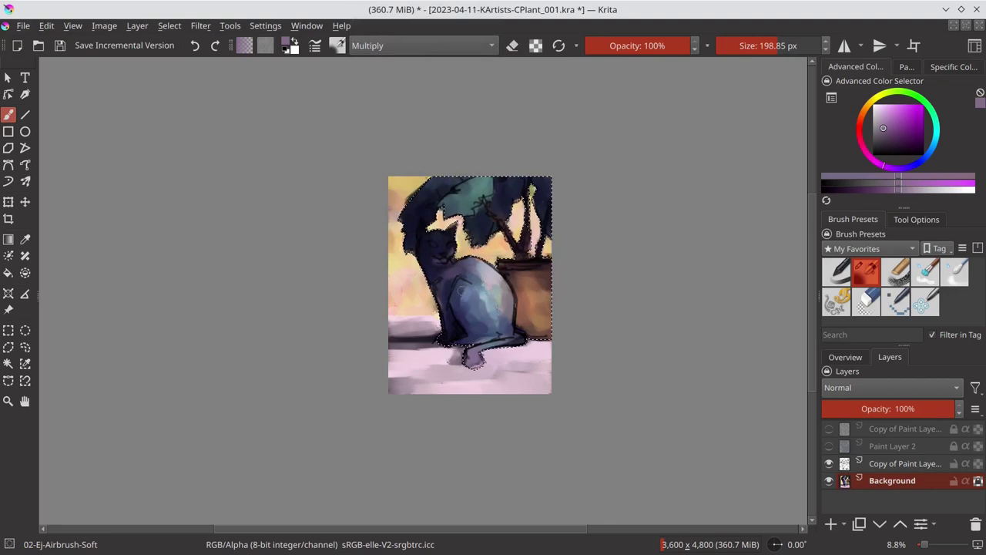
{"action": "left_click_drag", "start_coordinate": [508, 280], "coordinate": [518, 314]}
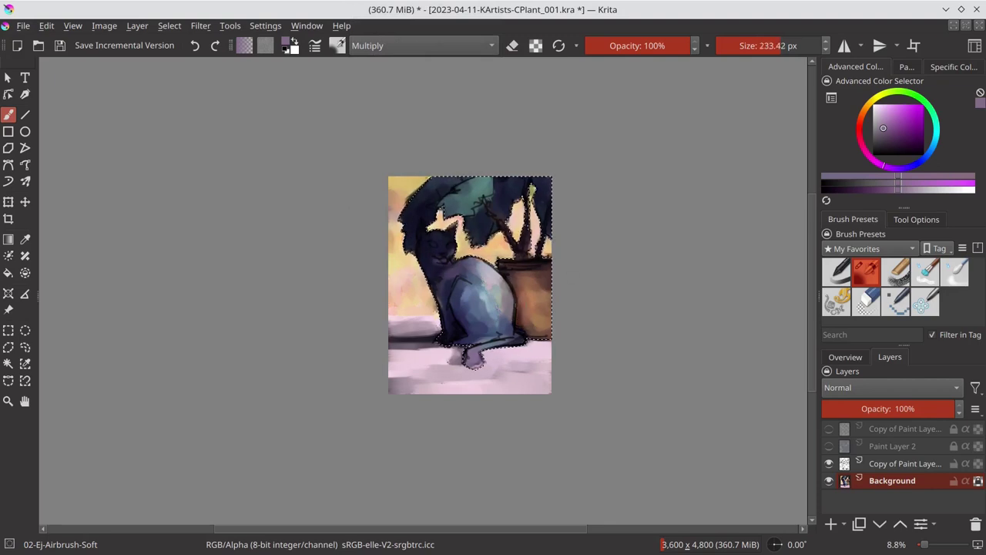
{"action": "key", "text": "ctrl+s"}
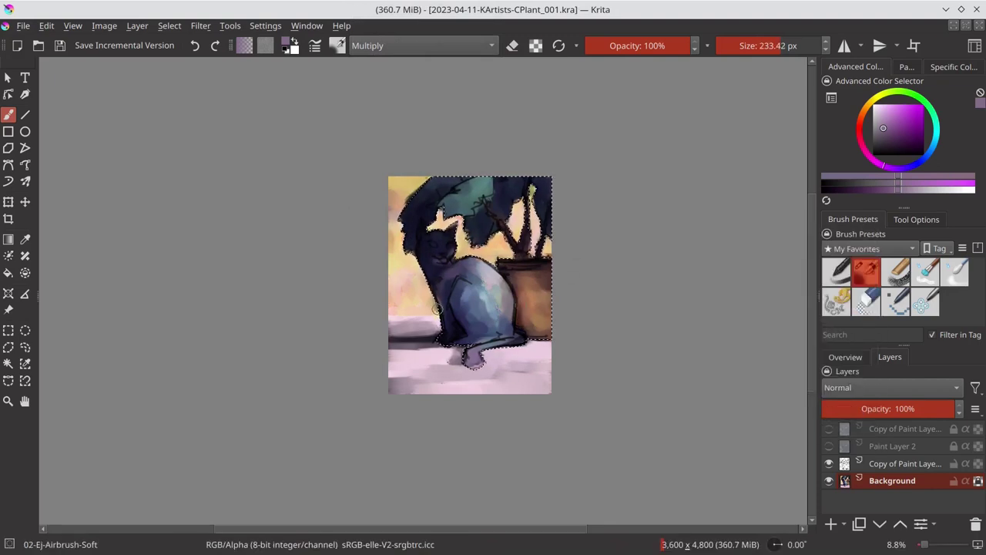
Trace a polygonal selection around the cat and make it into a new layer.
{"action": "key", "text": "ctrl+r"}
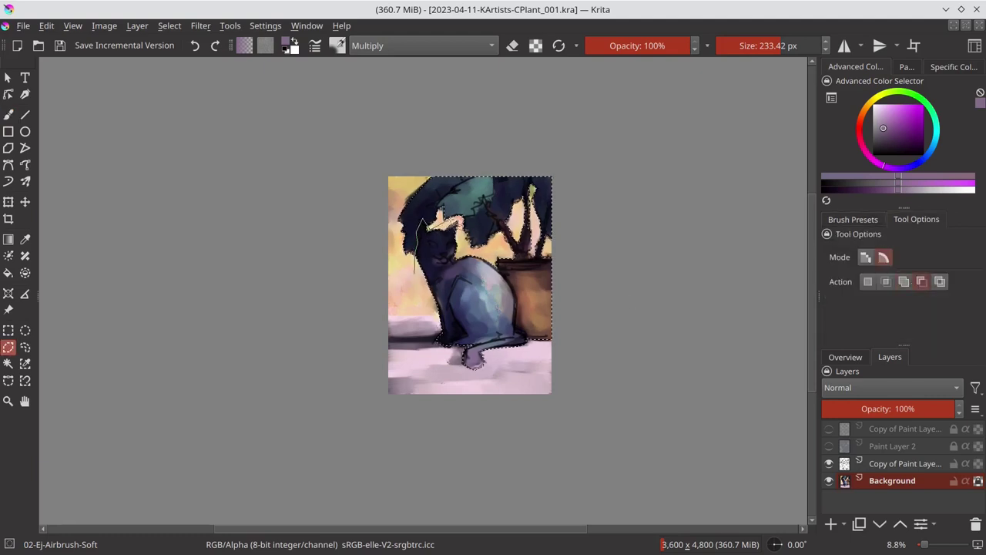
{"action": "left_click_drag", "start_coordinate": [498, 262], "coordinate": [526, 338]}
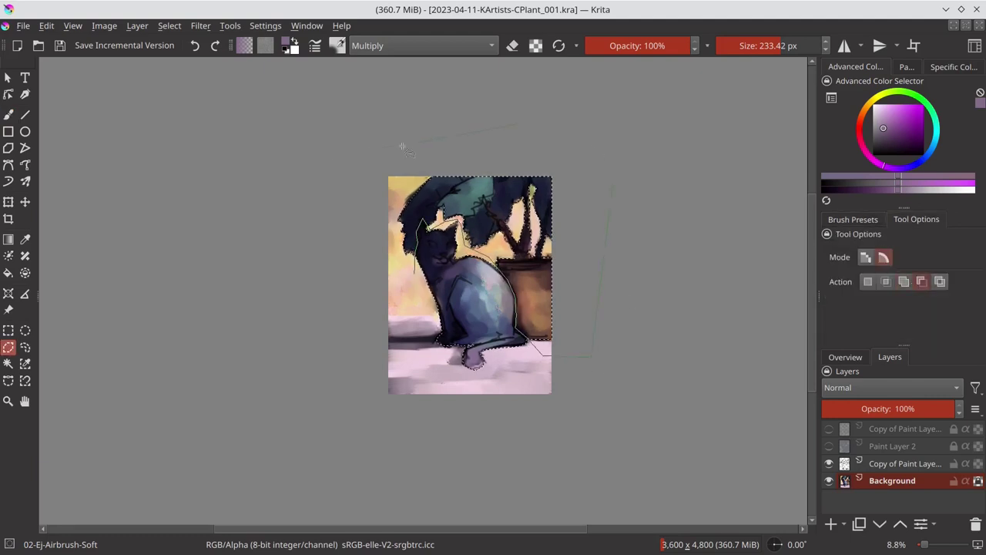
{"action": "key", "text": "Return"}
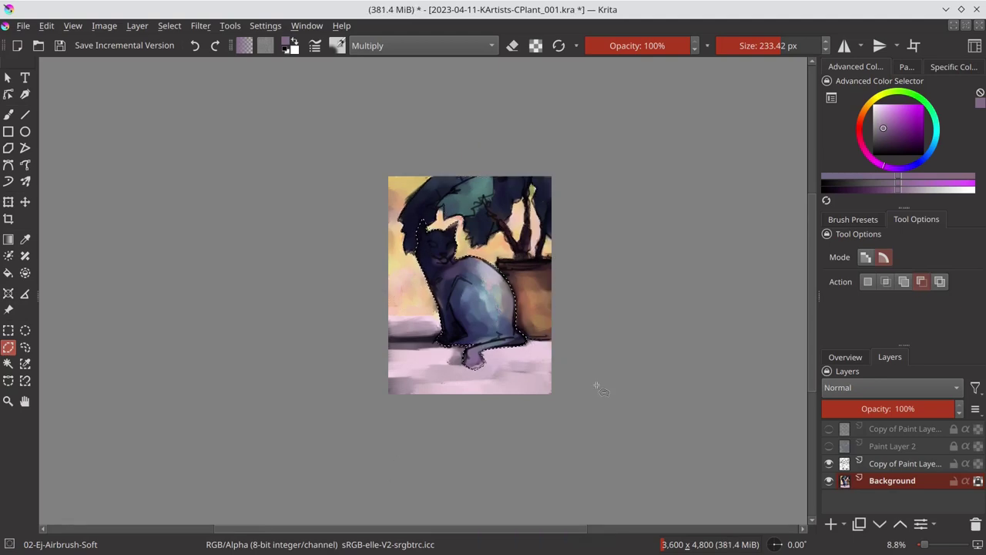
{"action": "left_click", "coordinate": [46, 26]}
{"action": "left_click", "coordinate": [61, 144]}
Clear the selection around the cat and check the Projection layer's options.
{"action": "left_click", "coordinate": [170, 25]}
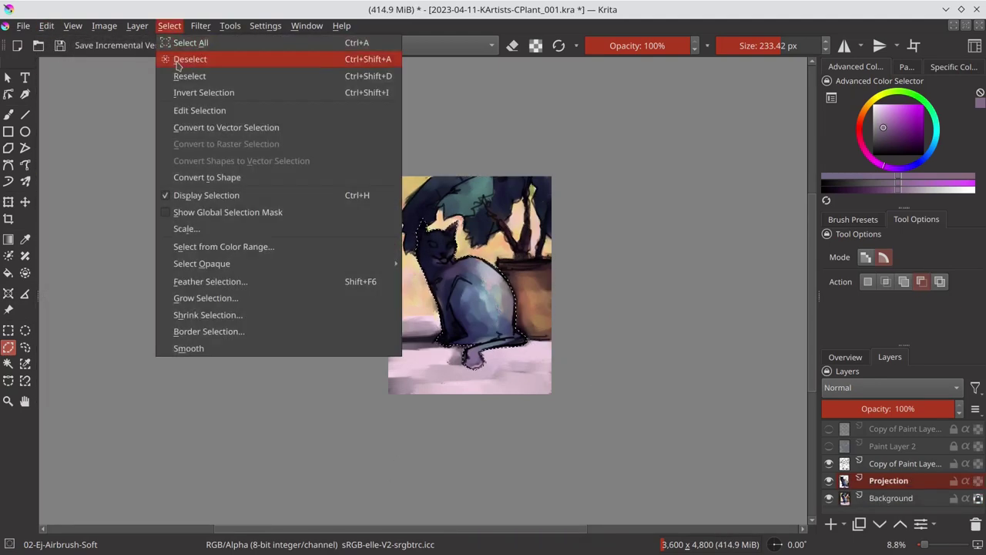
{"action": "left_click", "coordinate": [190, 60]}
{"action": "scroll", "coordinate": [250, 304], "scroll_direction": "down", "scroll_amount": 1}
{"action": "right_click", "coordinate": [905, 485]}
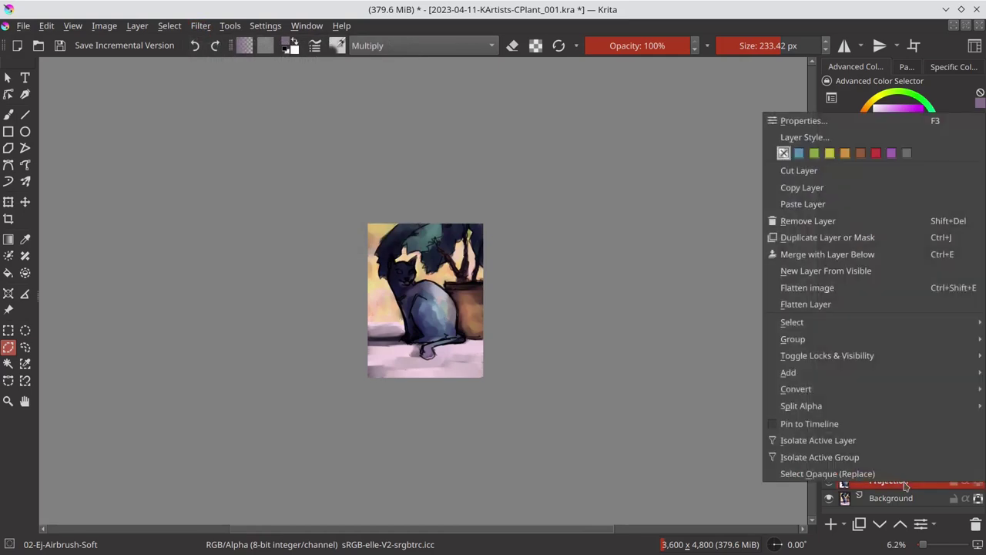
{"action": "mouse_move", "coordinate": [788, 372]}
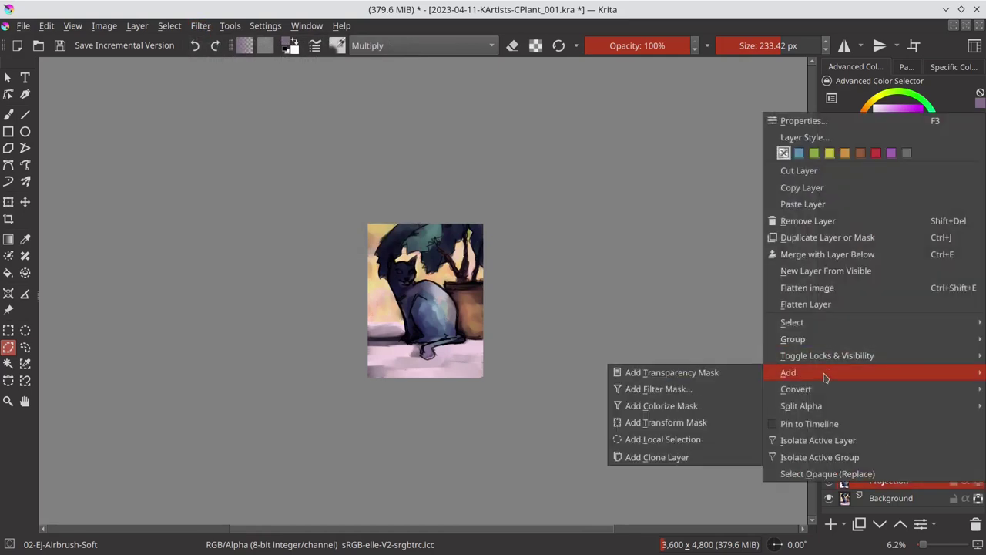
{"action": "key", "text": "Escape"}
Try a Gradient Map with the GPS Nature random greens preset, then cancel it.
{"action": "left_click", "coordinate": [200, 26]}
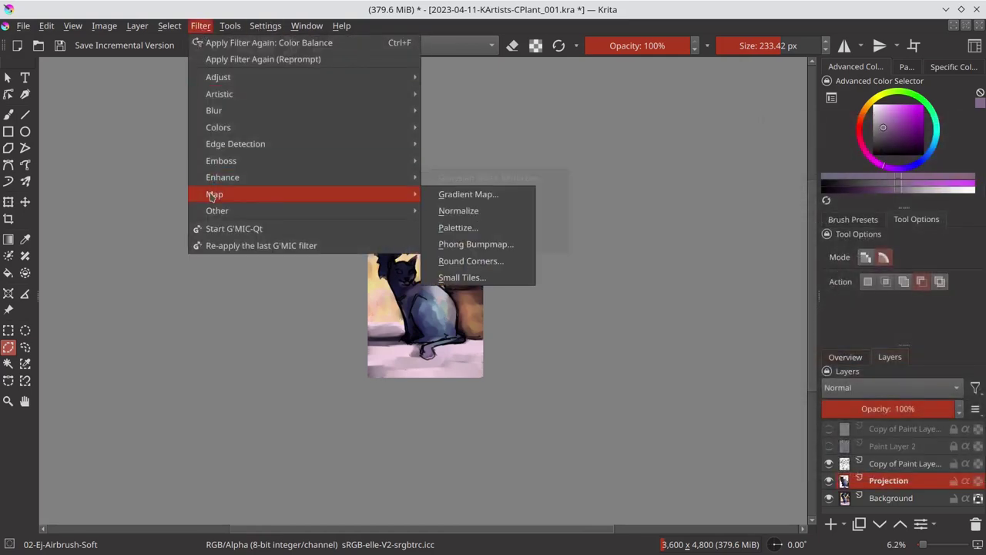
{"action": "left_click", "coordinate": [454, 194]}
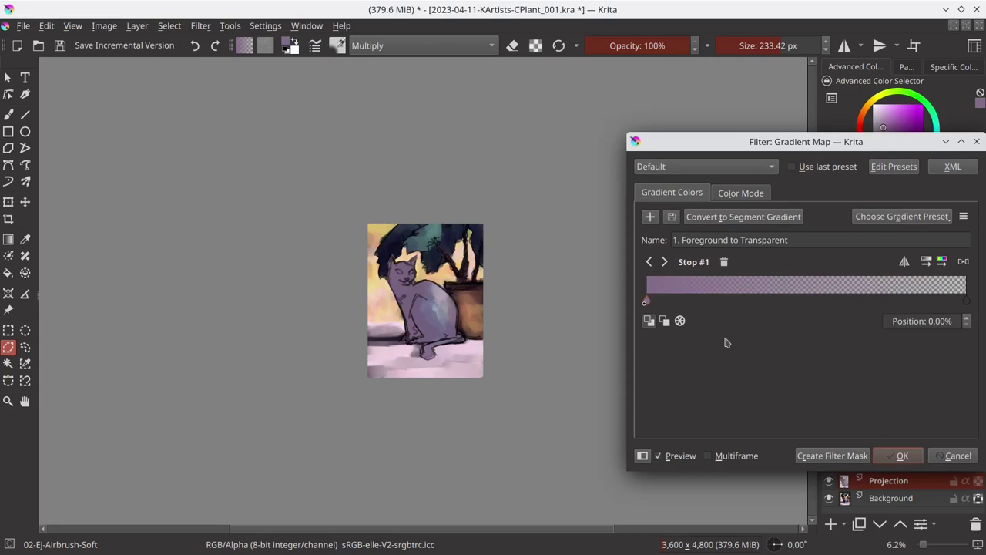
{"action": "left_click", "coordinate": [728, 287]}
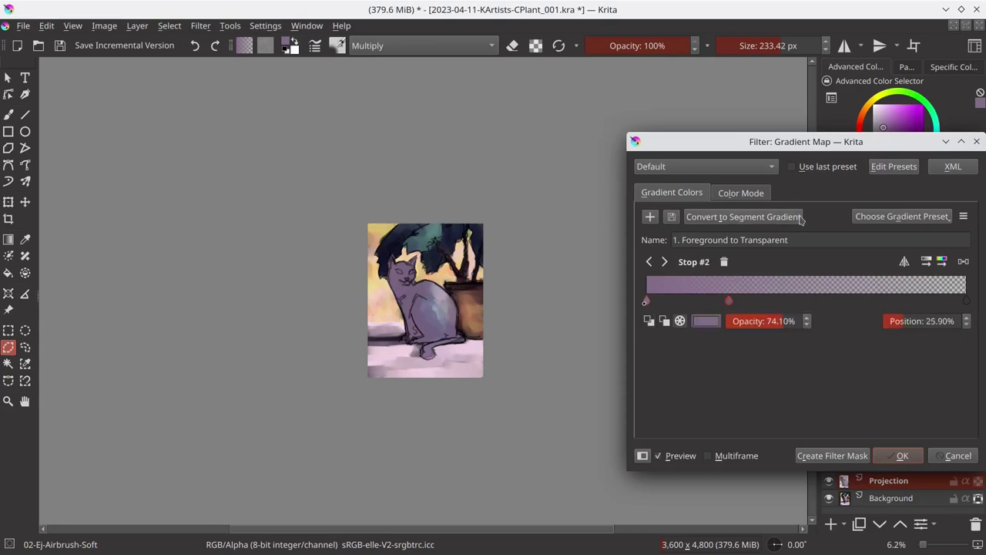
{"action": "left_click", "coordinate": [901, 217]}
{"action": "scroll", "coordinate": [879, 309], "scroll_direction": "down", "scroll_amount": 1}
{"action": "left_click", "coordinate": [879, 293]}
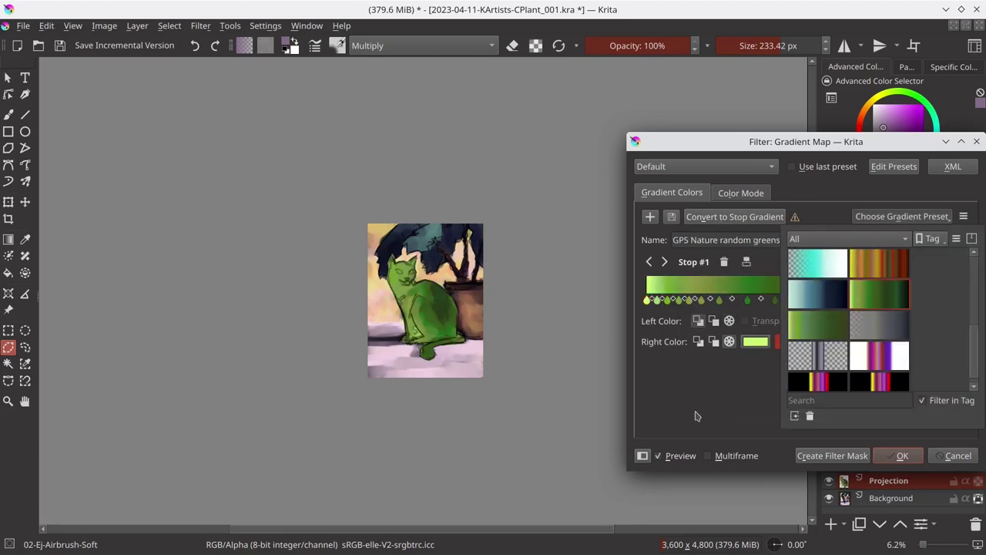
{"action": "left_click", "coordinate": [695, 415]}
{"action": "left_click", "coordinate": [953, 455]}
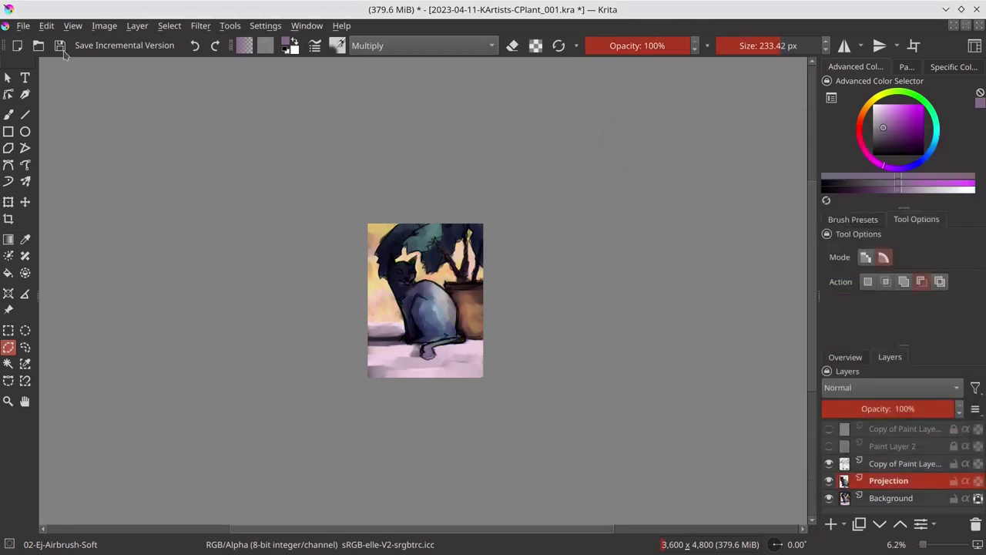
Apply a Gradient Map using the GPS Nature browns copy preset to the cat.
{"action": "left_click", "coordinate": [200, 25]}
{"action": "left_click", "coordinate": [201, 26]}
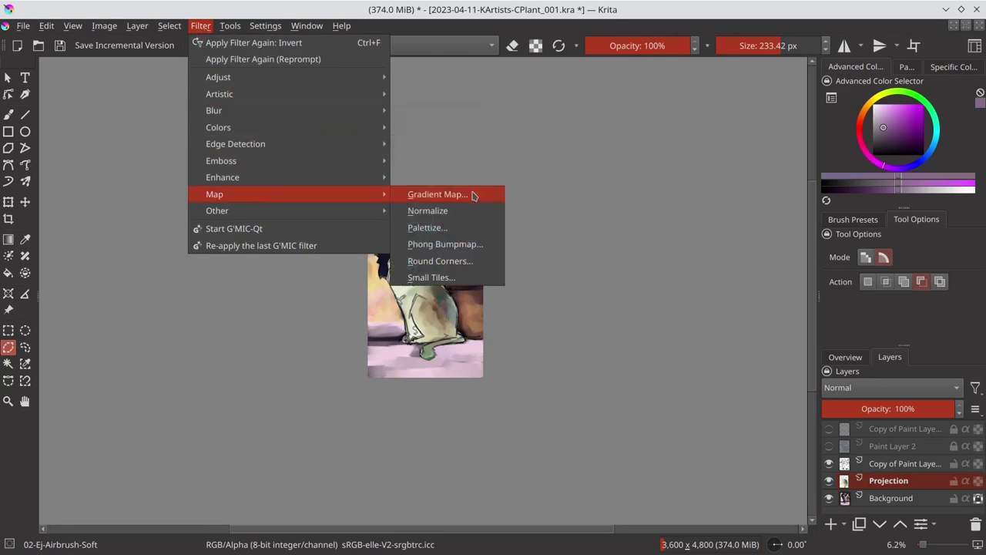
{"action": "left_click", "coordinate": [455, 195]}
{"action": "left_click", "coordinate": [769, 178]}
{"action": "left_click", "coordinate": [816, 228]}
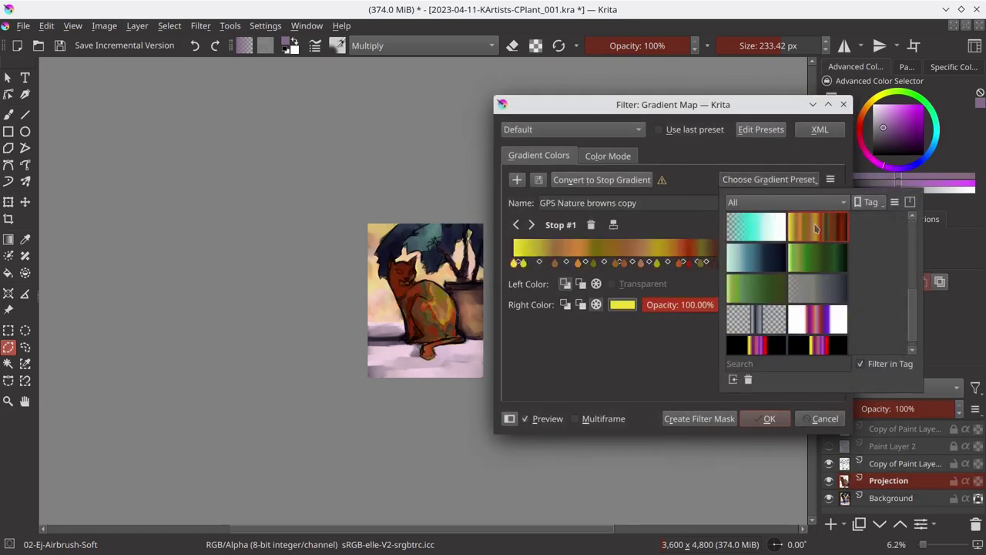
{"action": "left_click", "coordinate": [813, 265]}
{"action": "left_click", "coordinate": [827, 238]}
{"action": "left_click", "coordinate": [769, 418]}
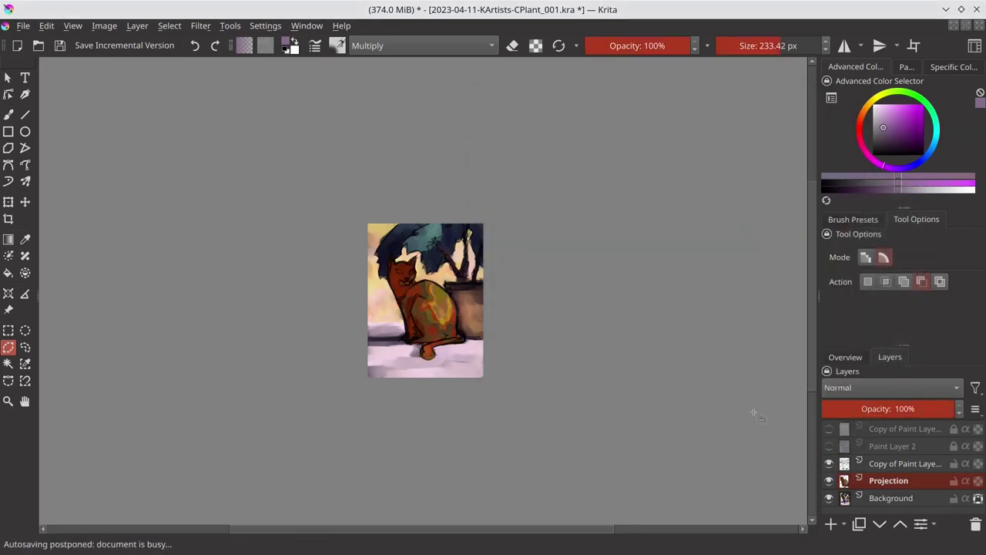
Test the layer at 66% opacity with Normal blending, then undo back to 100%.
{"action": "left_click", "coordinate": [851, 388]}
{"action": "left_click", "coordinate": [852, 388]}
{"action": "left_click_drag", "start_coordinate": [886, 409], "coordinate": [911, 409]}
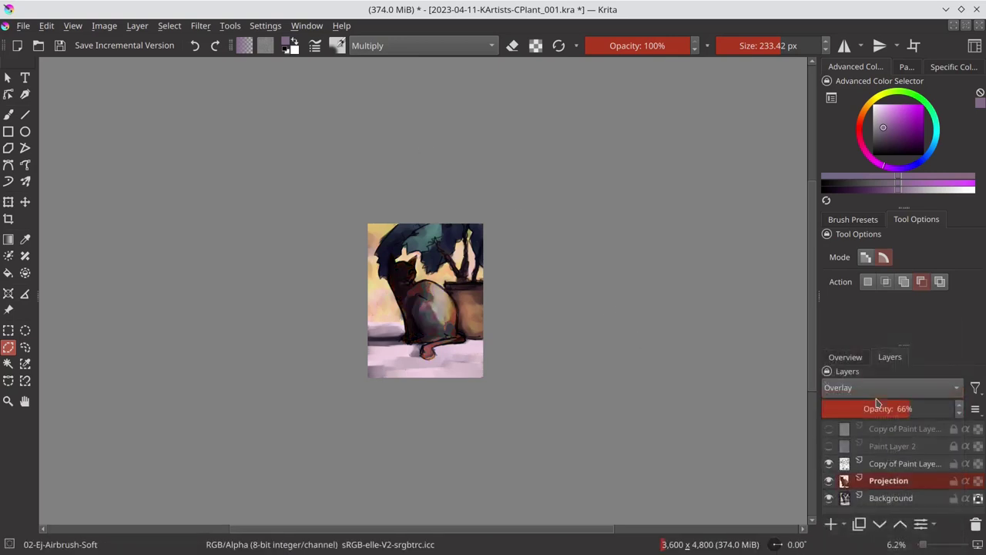
{"action": "left_click", "coordinate": [894, 381]}
{"action": "key", "text": "ctrl+z"}
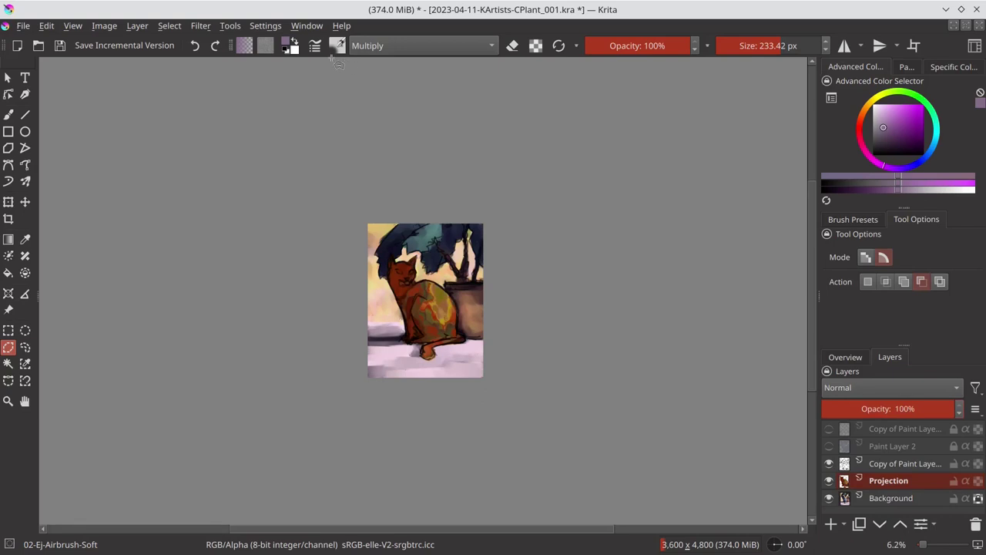
Reset brush blending to Normal, shift the cat's hue to purple, and lower layer opacity to 30%.
{"action": "left_click", "coordinate": [434, 46]}
{"action": "left_click", "coordinate": [376, 77]}
{"action": "left_click", "coordinate": [200, 25]}
{"action": "left_click", "coordinate": [466, 195]}
{"action": "left_click_drag", "start_coordinate": [670, 175], "coordinate": [614, 183]}
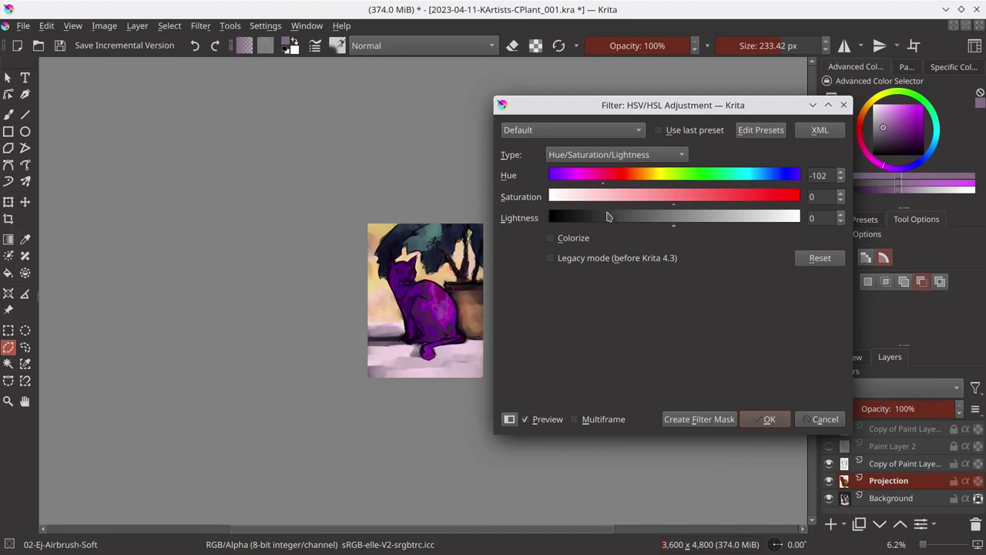
{"action": "left_click", "coordinate": [767, 420]}
{"action": "left_click_drag", "start_coordinate": [841, 408], "coordinate": [862, 407]}
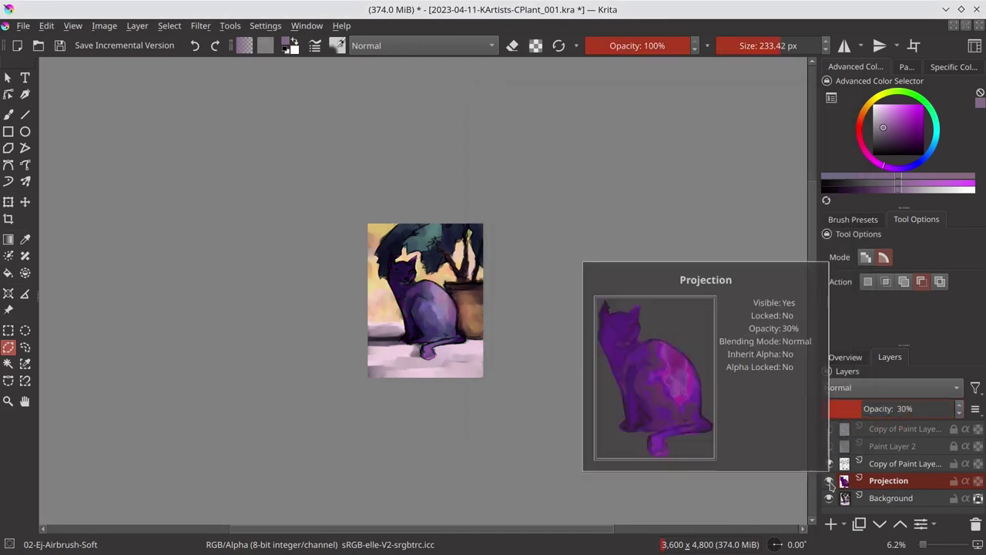
Try Screen, Color Dodge and Overlay blending, settle on Color, then delete the Projection layer.
{"action": "left_click", "coordinate": [886, 387]}
{"action": "left_click", "coordinate": [859, 406]}
{"action": "left_click", "coordinate": [870, 387]}
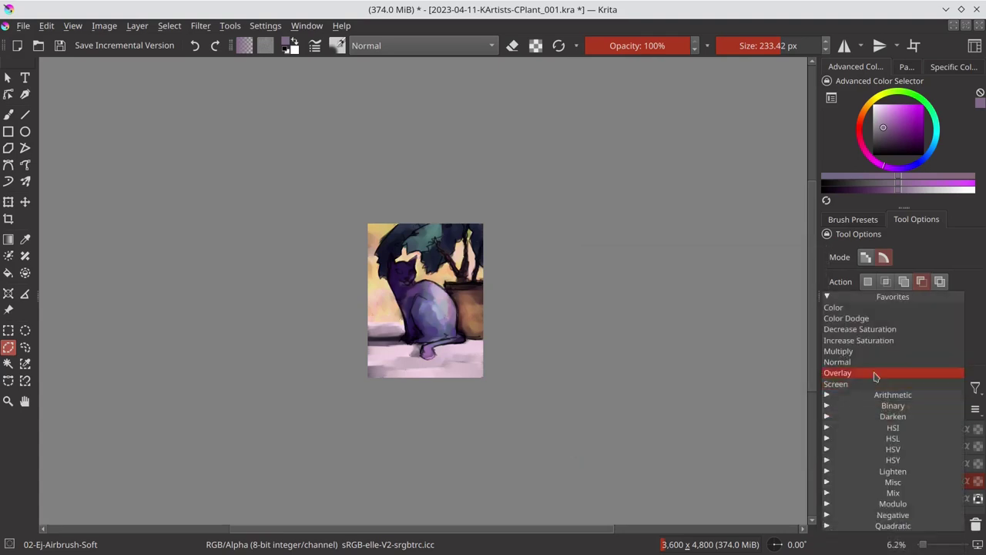
{"action": "left_click", "coordinate": [863, 318]}
{"action": "left_click", "coordinate": [864, 386]}
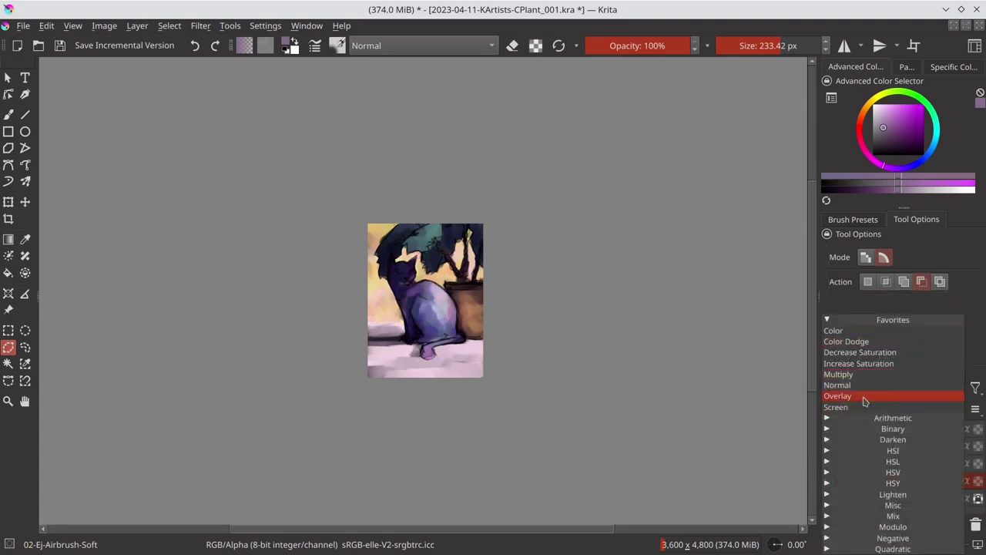
{"action": "left_click", "coordinate": [868, 382]}
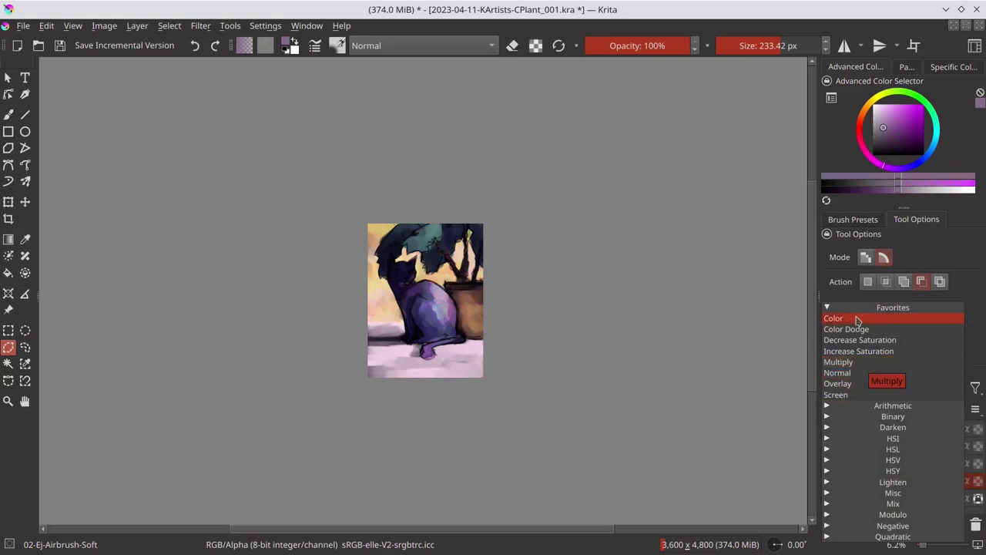
{"action": "left_click", "coordinate": [859, 318]}
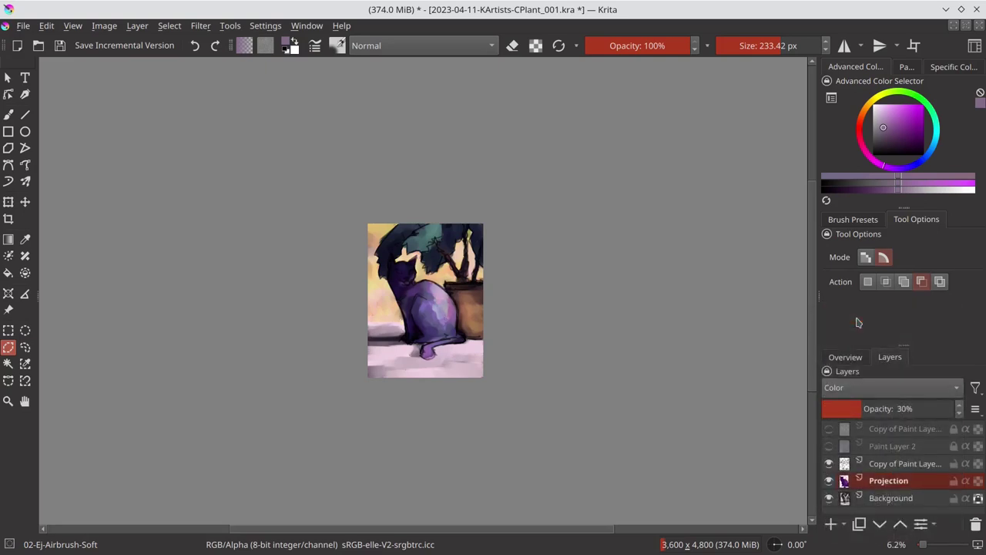
{"action": "left_click", "coordinate": [974, 524]}
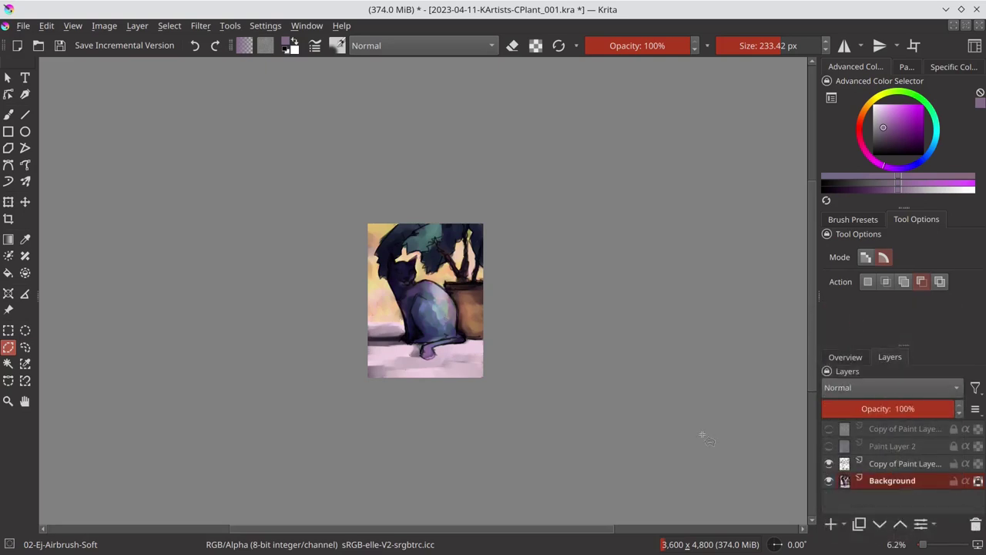
Switch to freehand painting with a brush preset enlarged to about 469 px.
{"action": "left_click", "coordinate": [168, 25]}
{"action": "left_click", "coordinate": [838, 191]}
{"action": "key", "text": "alt+shift+m"}
{"action": "key", "text": "b"}
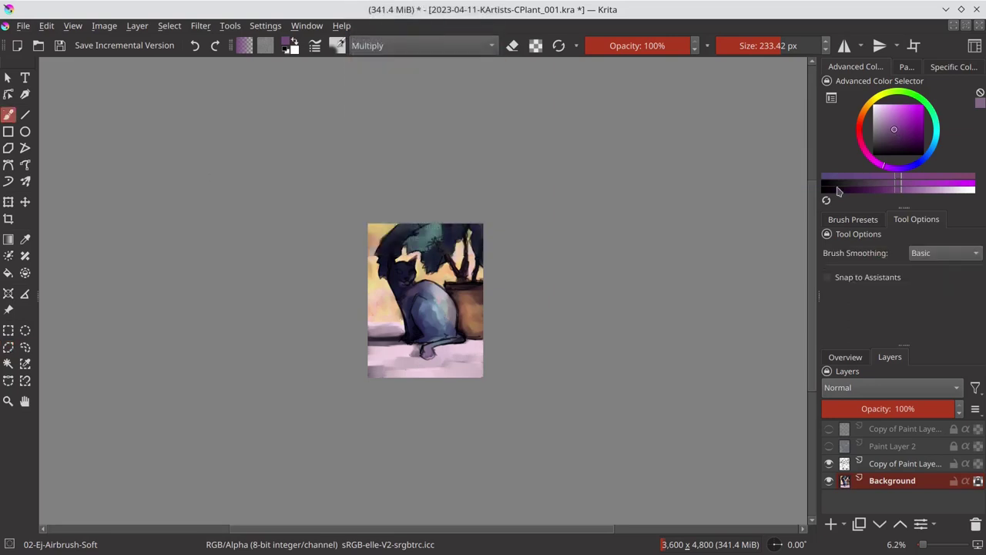
{"action": "left_click", "coordinate": [852, 219]}
{"action": "key", "text": "bracketright"}
Select Paint Layer 2's painted area, then hide it and work on Background.
{"action": "left_click", "coordinate": [845, 446]}
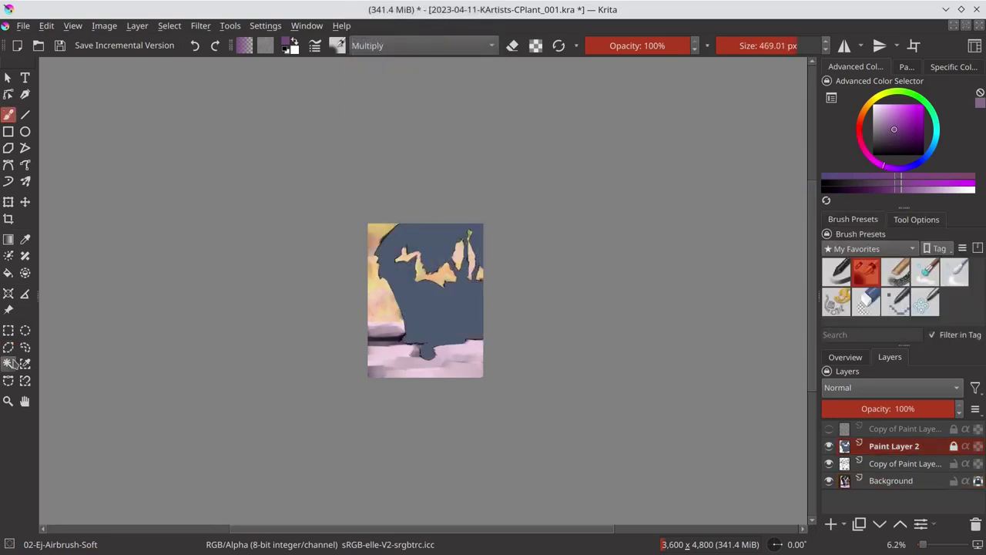
{"action": "left_click", "coordinate": [845, 446], "text": "ctrl"}
{"action": "left_click", "coordinate": [828, 446]}
{"action": "key", "text": "b"}
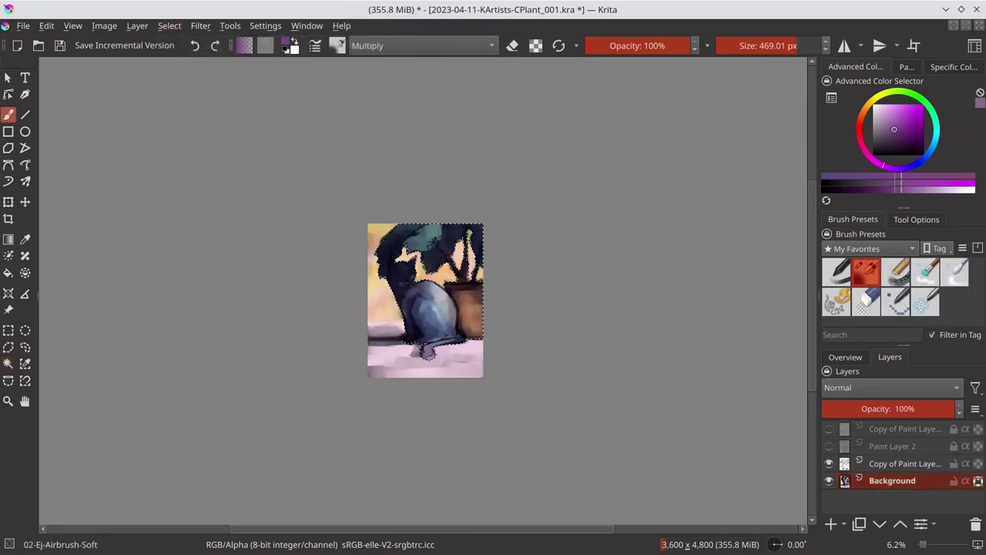
Try Color and Multiply brush blending, ending on Normal with a purple paint colour.
{"action": "left_click", "coordinate": [421, 46]}
{"action": "left_click", "coordinate": [401, 154]}
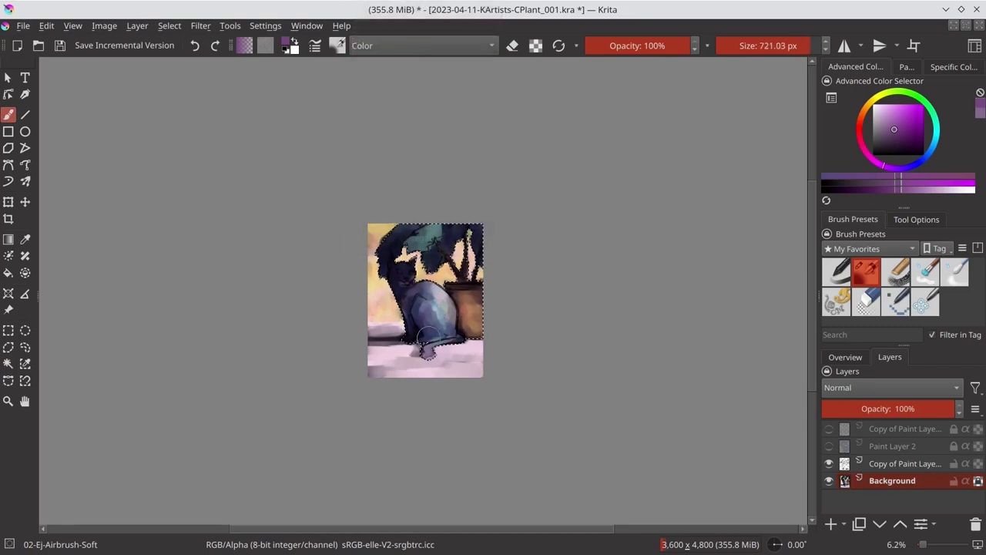
{"action": "key", "text": "k"}
{"action": "key", "text": "k"}
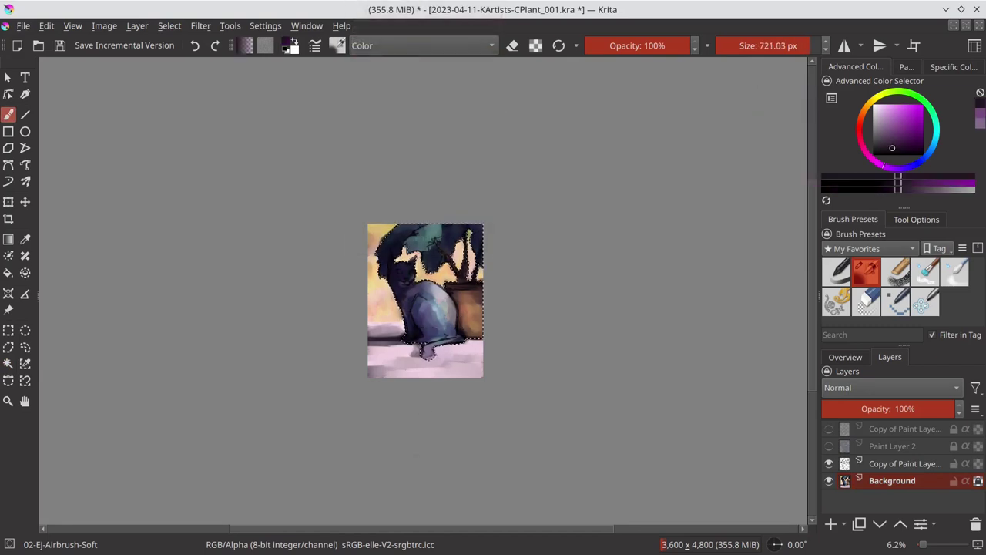
{"action": "left_click", "coordinate": [408, 46]}
{"action": "left_click", "coordinate": [408, 92]}
{"action": "key", "text": "l"}
{"action": "key", "text": "l"}
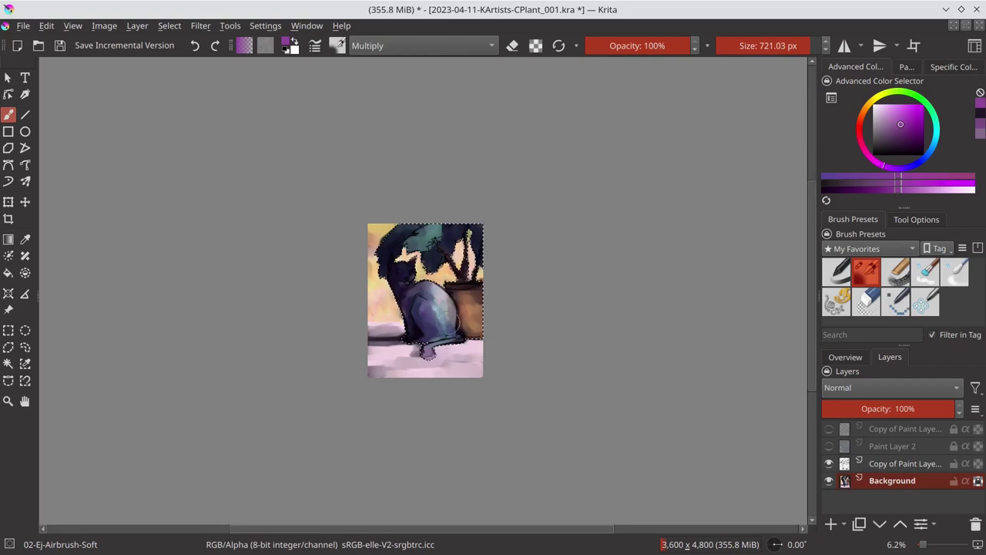
{"action": "left_click", "coordinate": [421, 46]}
{"action": "left_click", "coordinate": [409, 75]}
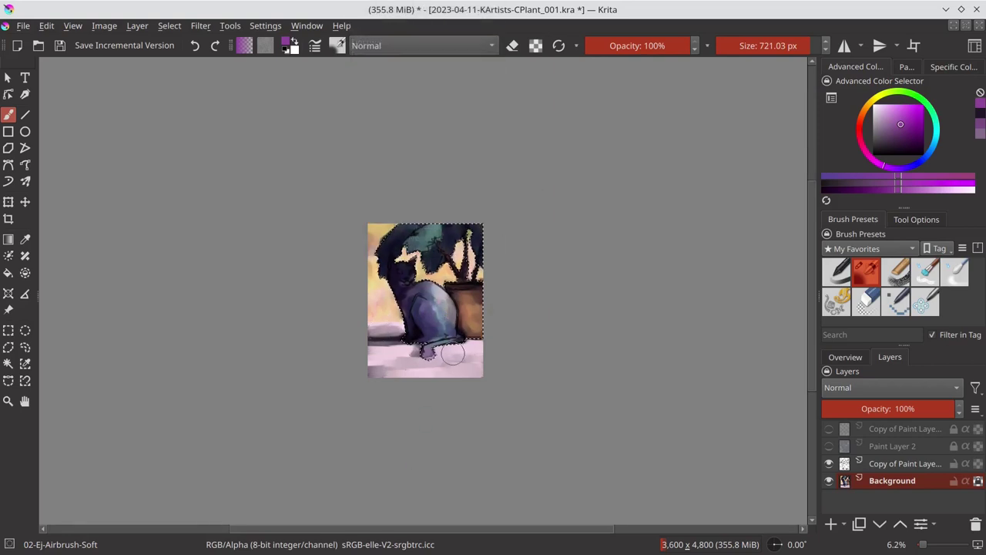
Invert the selection and merge the upper copied paint layer into Background.
{"action": "left_click", "coordinate": [169, 26]}
{"action": "left_click", "coordinate": [201, 92]}
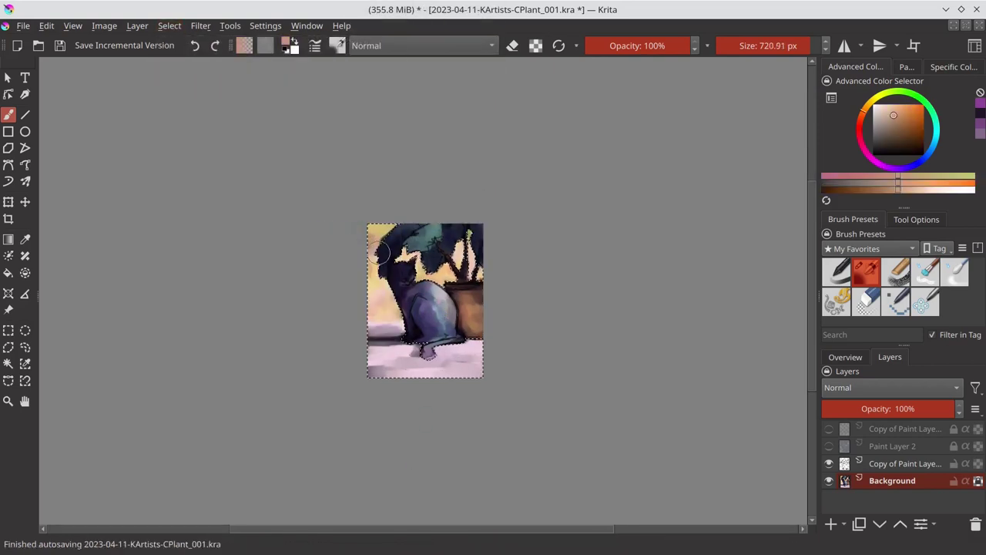
{"action": "left_click", "coordinate": [883, 467]}
{"action": "right_click", "coordinate": [884, 468]}
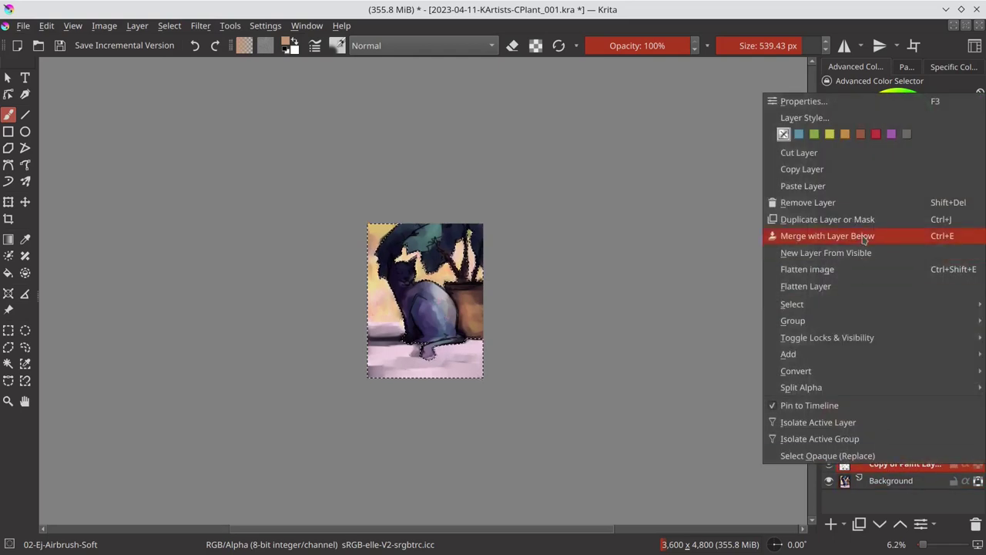
{"action": "left_click", "coordinate": [847, 238]}
{"action": "left_click", "coordinate": [857, 359]}
Paint dark strokes over the tree area, then pick light pink at about 368 px.
{"action": "left_click_drag", "start_coordinate": [395, 216], "coordinate": [416, 262]}
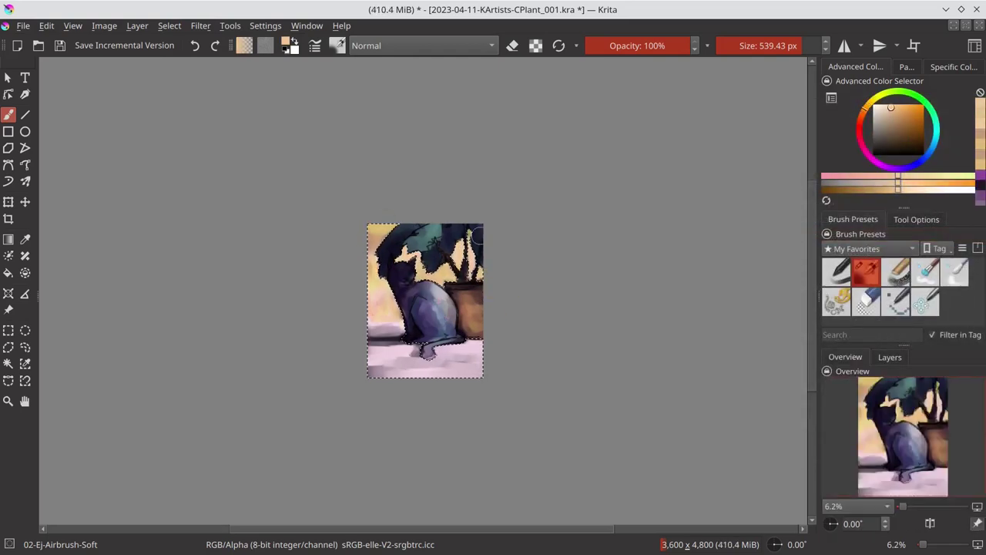
{"action": "left_click", "coordinate": [432, 246], "text": "ctrl"}
{"action": "left_click", "coordinate": [437, 266], "text": "ctrl"}
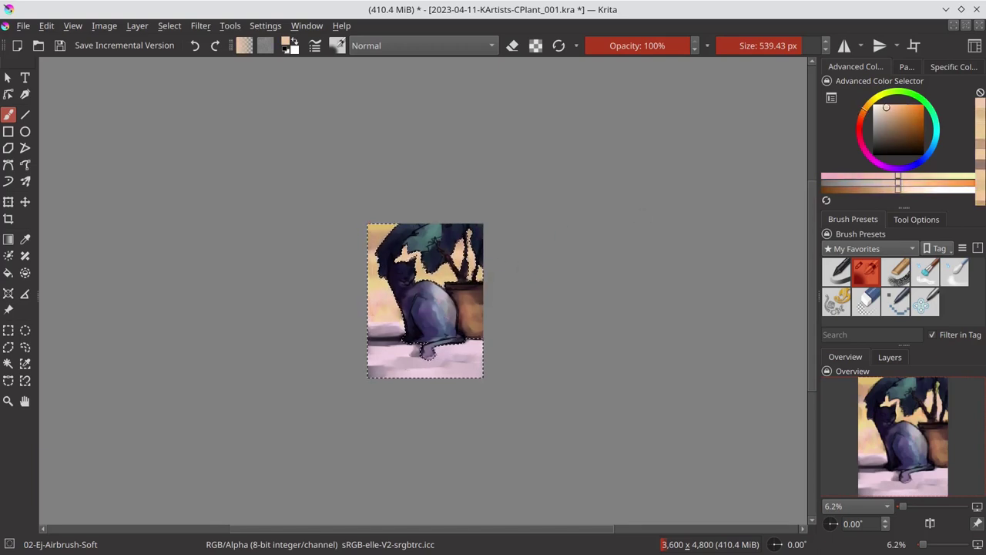
{"action": "left_click", "coordinate": [382, 327], "text": "ctrl"}
{"action": "mouse_move", "coordinate": [381, 327]}
{"action": "left_mouse_down"}
{"action": "mouse_move", "coordinate": [320, 333]}
{"action": "mouse_move", "coordinate": [416, 356]}
{"action": "left_mouse_up"}
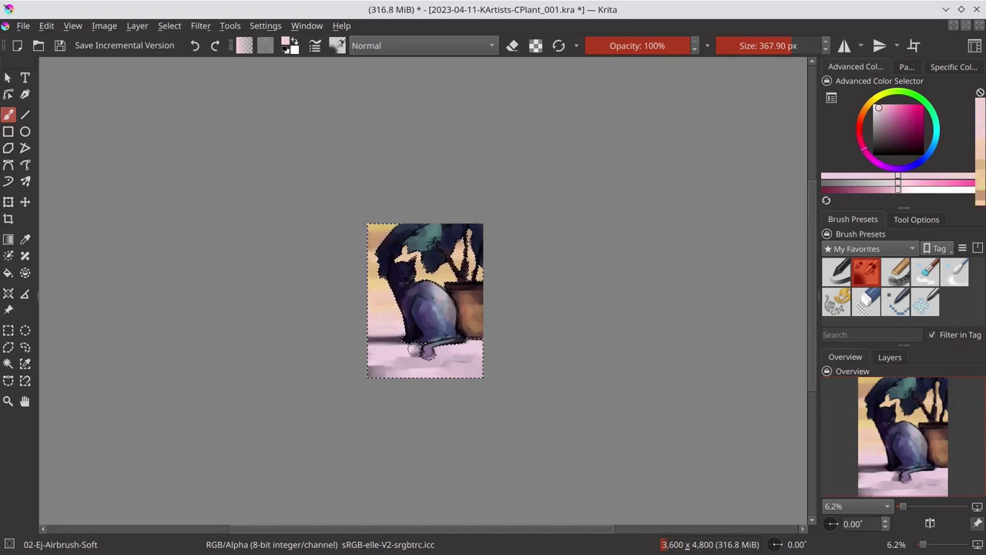
Lighten the pale floor with sampled-pink soft airbrush strokes and save the file.
{"action": "left_click", "coordinate": [389, 351], "text": "ctrl"}
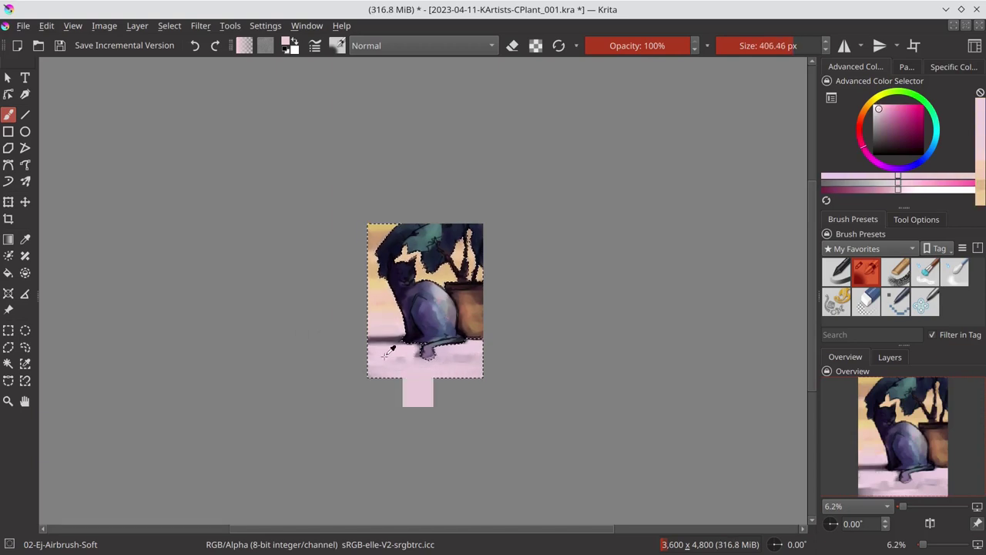
{"action": "left_click", "coordinate": [447, 359], "text": "ctrl"}
{"action": "left_click_drag", "start_coordinate": [447, 358], "coordinate": [459, 336]}
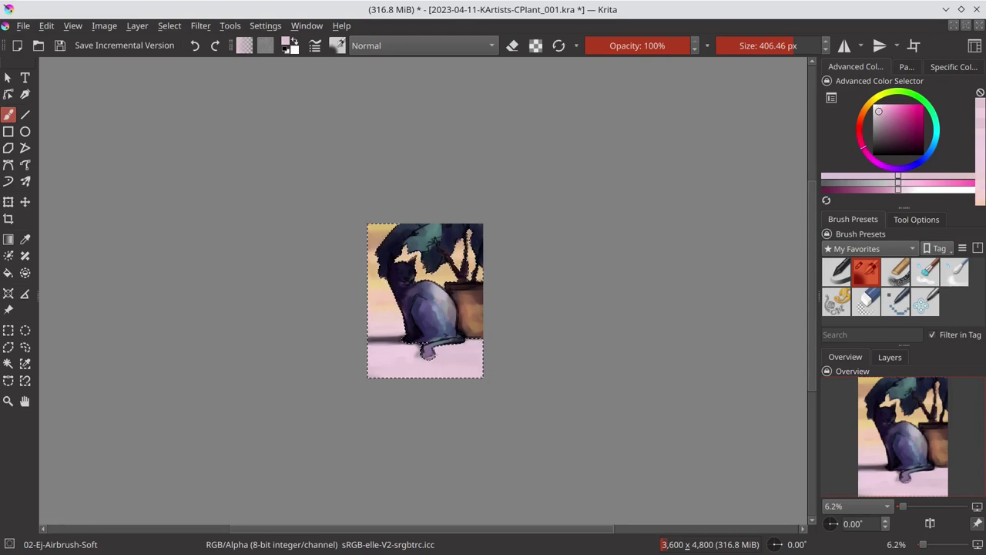
{"action": "key", "text": "ctrl+s"}
{"action": "left_click", "coordinate": [170, 25]}
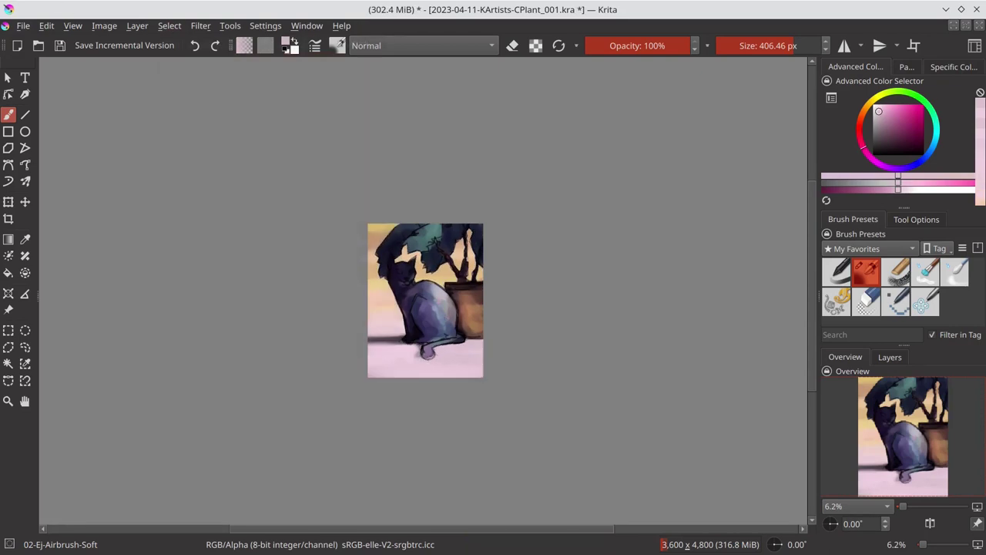
Clear the selection and group the three upper layers into Group 3.
{"action": "left_click", "coordinate": [889, 356]}
{"action": "left_click", "coordinate": [829, 429]}
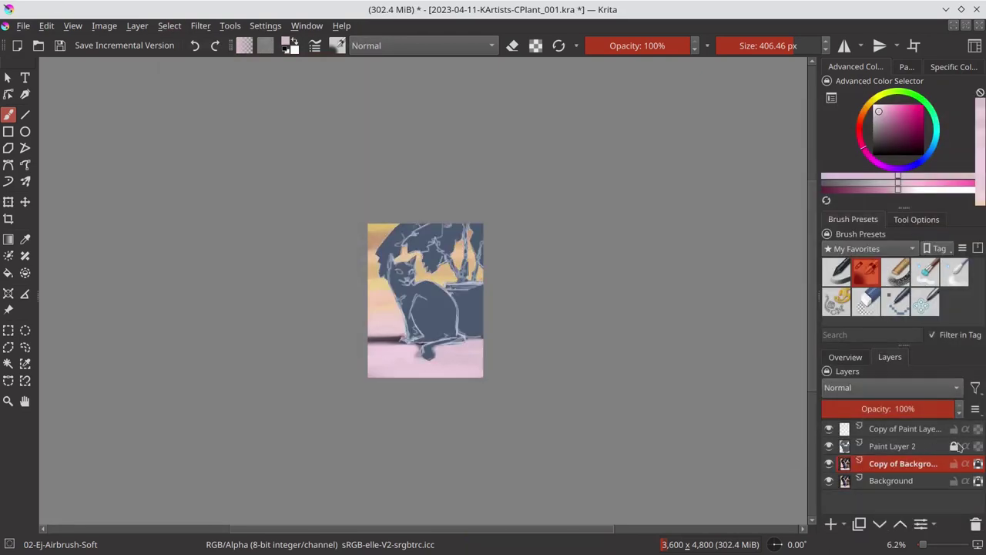
{"action": "left_click", "coordinate": [926, 436], "text": "shift"}
{"action": "right_click", "coordinate": [905, 453]}
{"action": "left_click", "coordinate": [632, 373]}
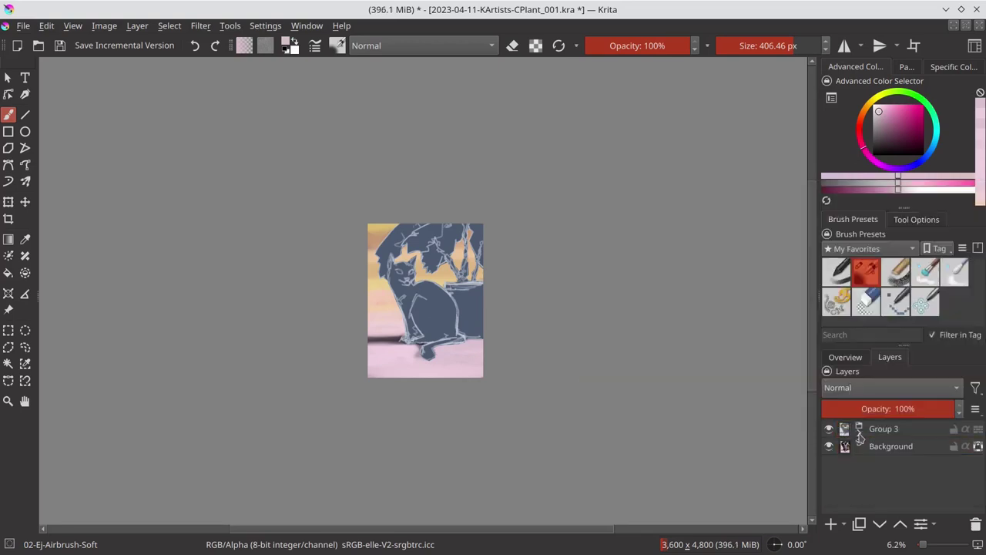
Nudge the grouped artwork slightly right and down, then ungroup Group 3.
{"action": "left_click", "coordinate": [24, 201]}
{"action": "left_click_drag", "start_coordinate": [426, 309], "coordinate": [435, 313]}
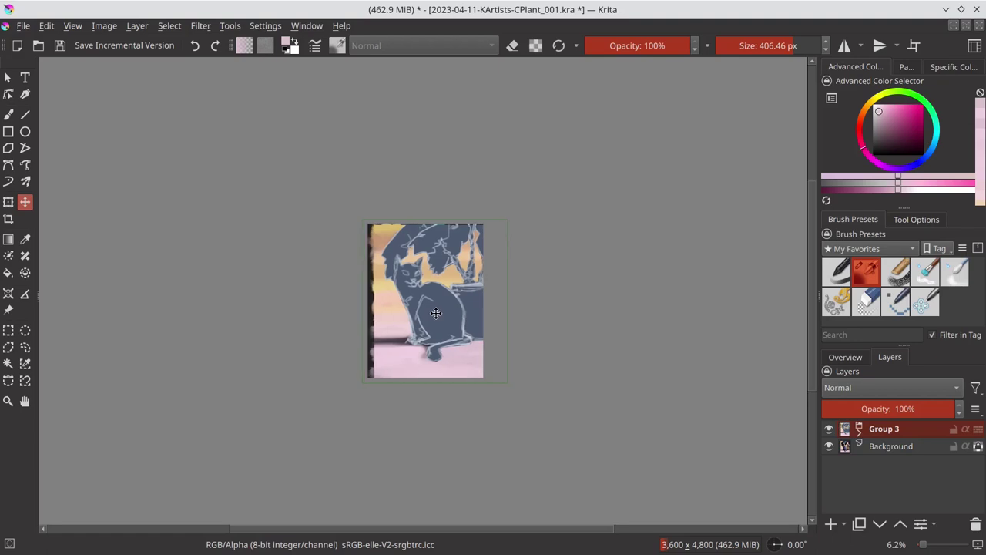
{"action": "key", "text": "b"}
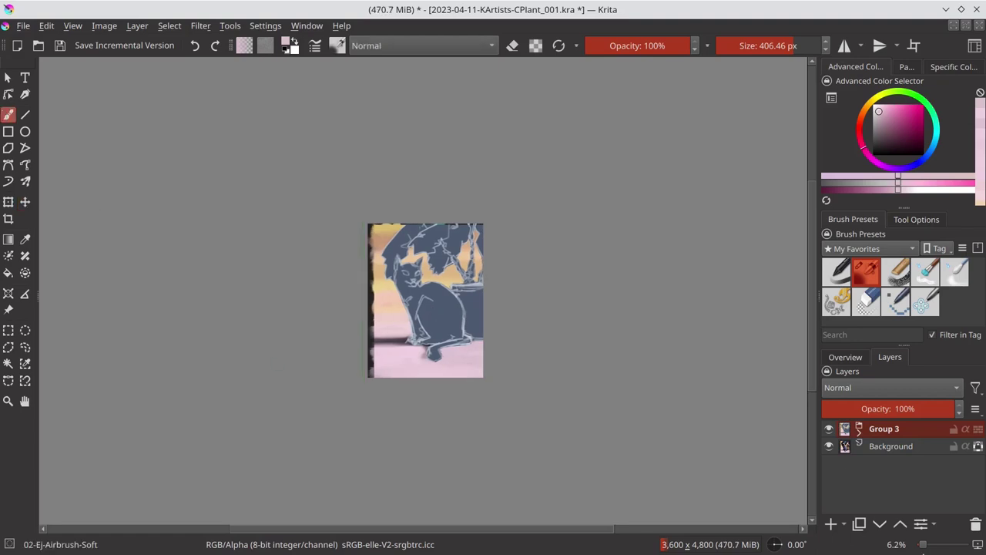
{"action": "right_click", "coordinate": [854, 481]}
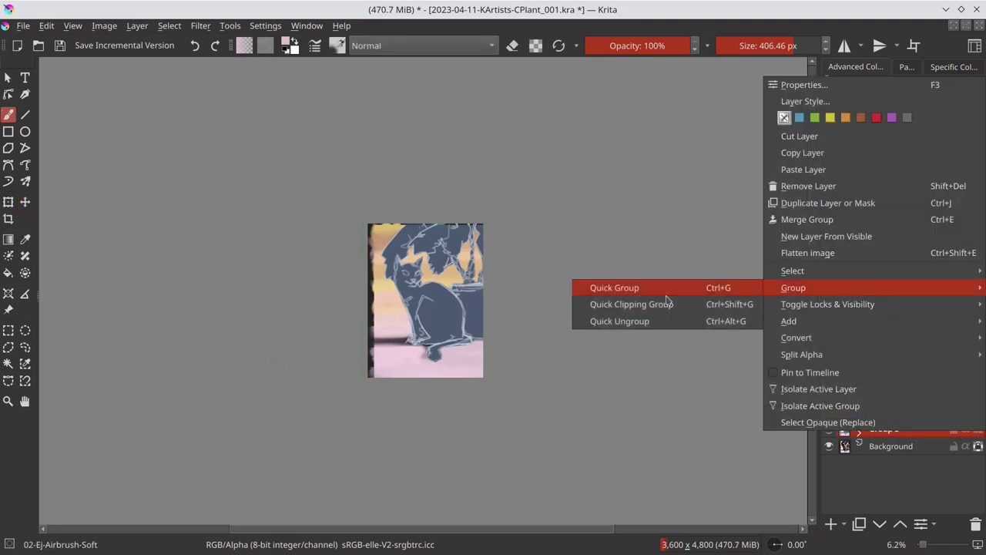
{"action": "left_click", "coordinate": [609, 319]}
{"action": "left_click", "coordinate": [873, 465]}
Erase the dark left-edge strip with an enlarged eraser, overlays hidden.
{"action": "left_click", "coordinate": [866, 300]}
{"action": "key", "text": "bracketright"}
{"action": "key", "text": "bracketright"}
{"action": "key", "text": "bracketright"}
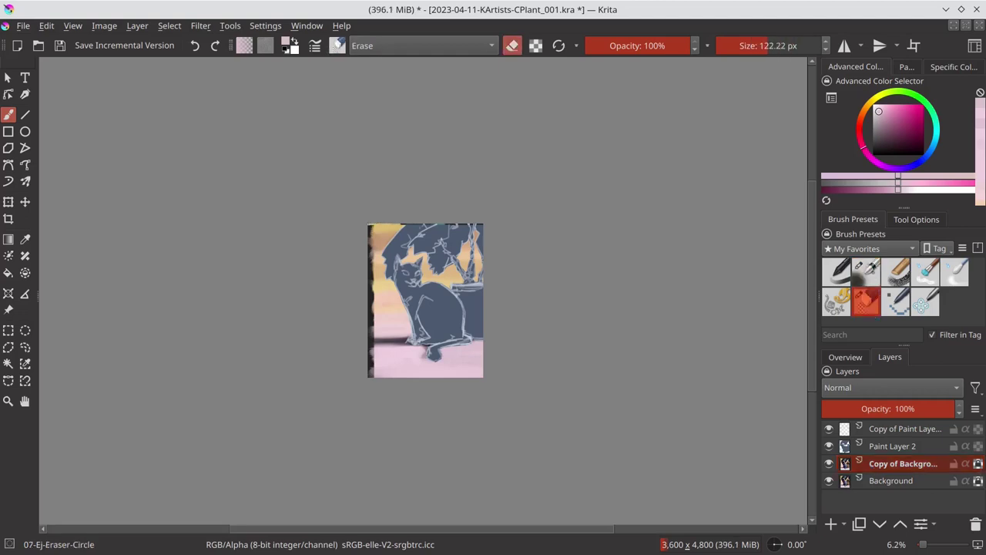
{"action": "left_click", "coordinate": [829, 446]}
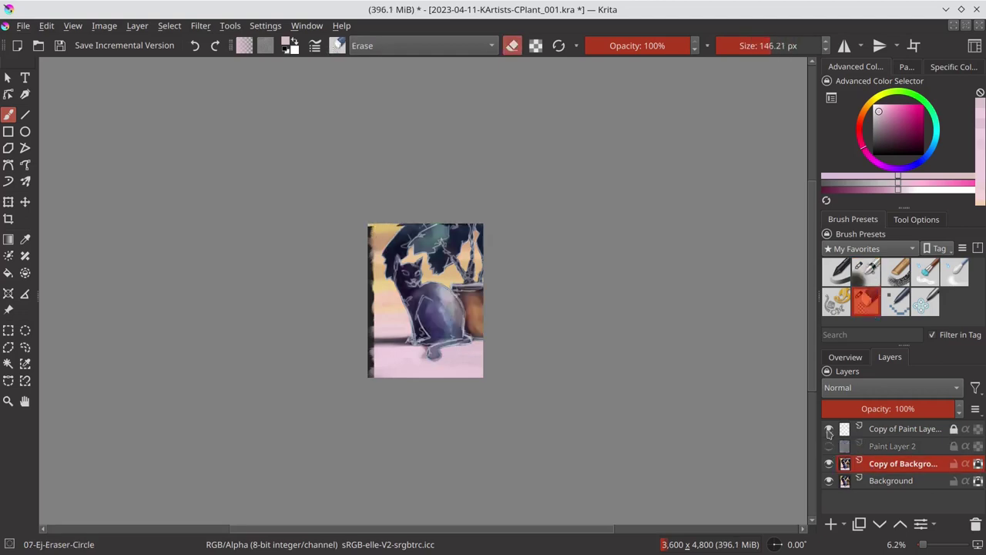
{"action": "left_click", "coordinate": [829, 429]}
{"action": "key", "text": "bracketright"}
{"action": "left_click_drag", "start_coordinate": [371, 302], "coordinate": [372, 346]}
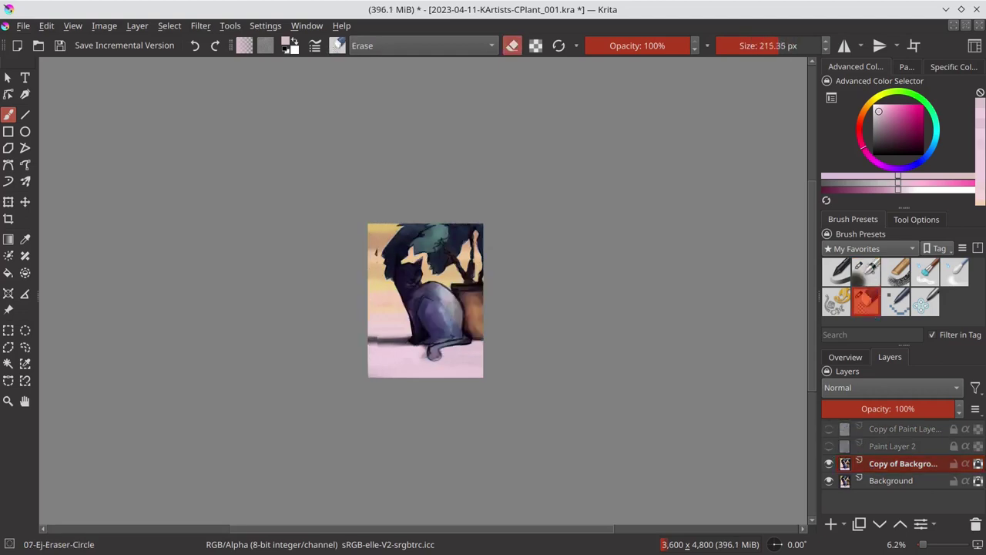
Merge Copy of Background down and select the blue silhouette on Paint Layer 2.
{"action": "right_click", "coordinate": [846, 462]}
{"action": "left_click", "coordinate": [815, 254]}
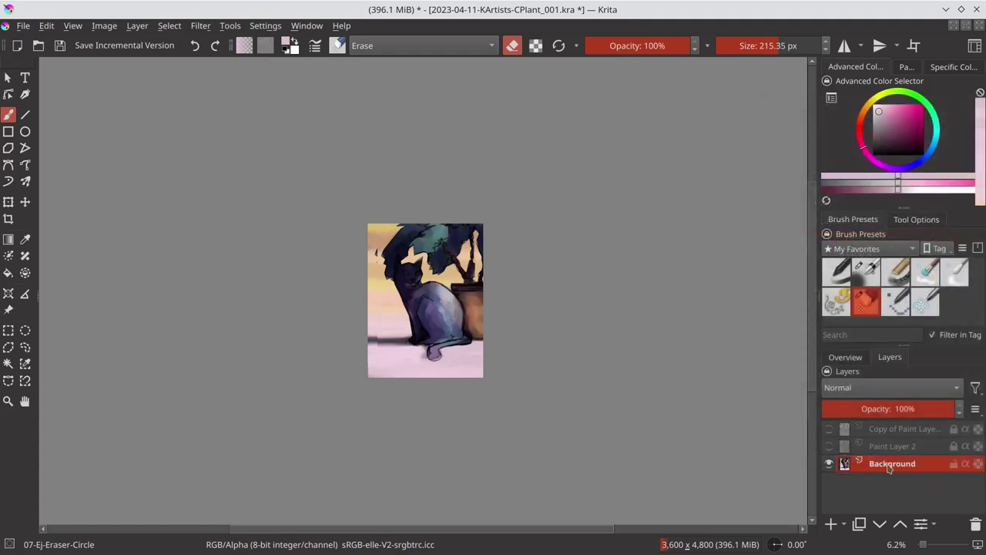
{"action": "left_click", "coordinate": [894, 446]}
{"action": "left_click", "coordinate": [829, 446]}
{"action": "left_click", "coordinate": [8, 363]}
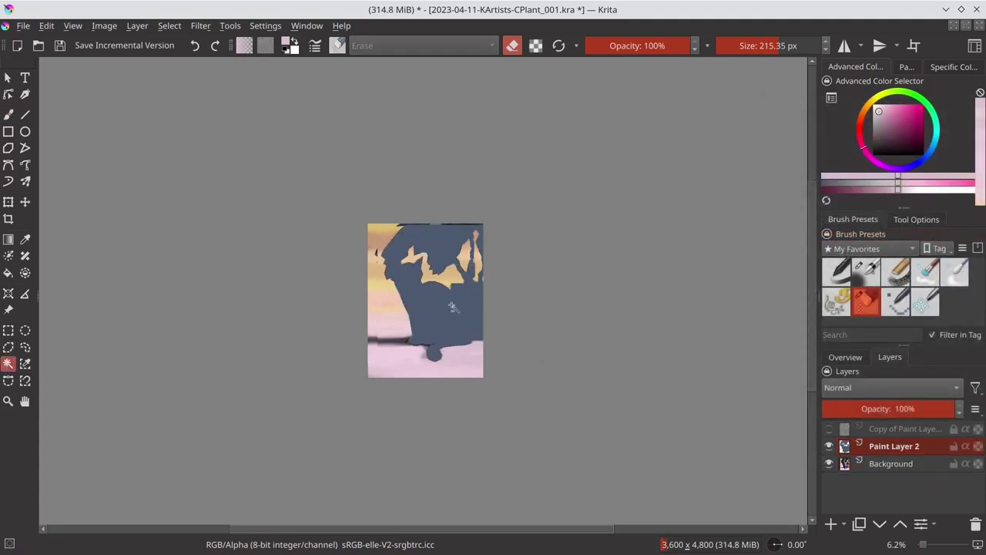
{"action": "left_click", "coordinate": [170, 25]}
{"action": "left_click", "coordinate": [339, 267]}
Add the area above the top edge to the selection and fill it with silhouette blue.
{"action": "left_click", "coordinate": [916, 218]}
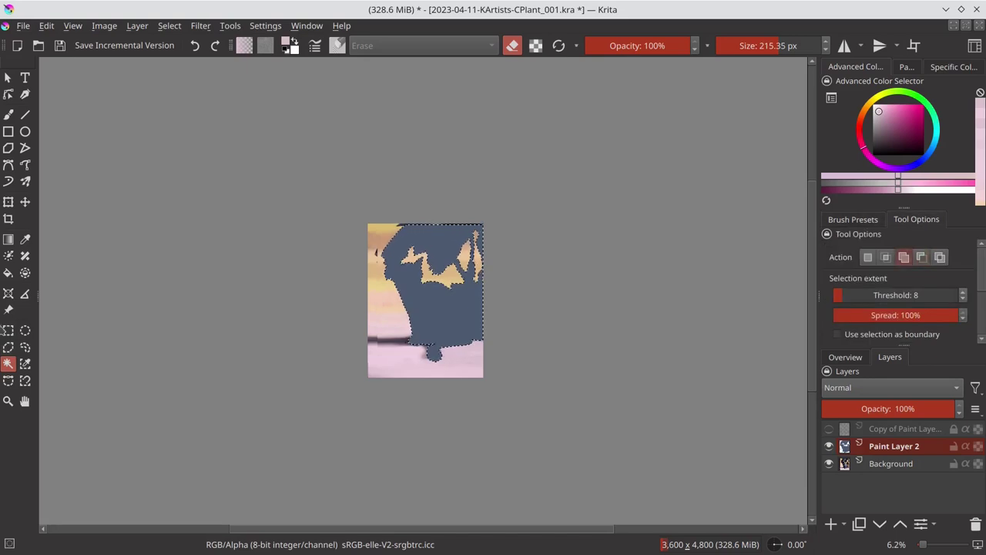
{"action": "left_click", "coordinate": [7, 346]}
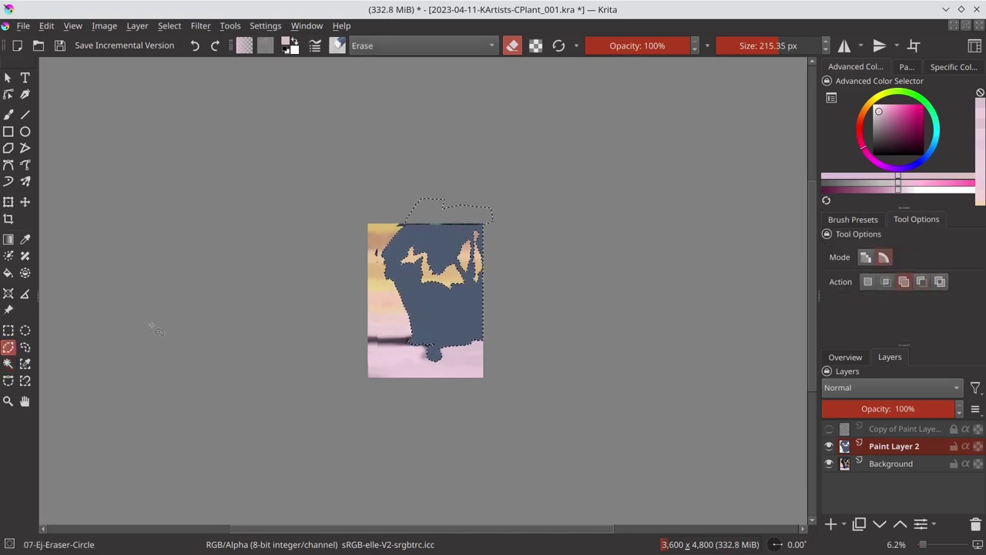
{"action": "left_click", "coordinate": [24, 239]}
{"action": "left_click", "coordinate": [431, 289]}
{"action": "left_click", "coordinate": [8, 272]}
{"action": "left_click", "coordinate": [433, 257]}
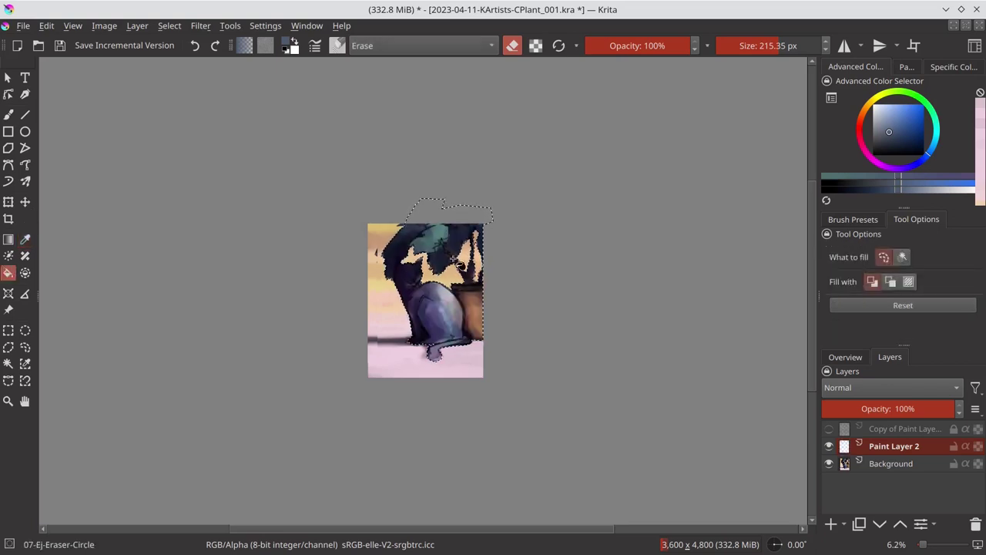
Choose the soft airbrush preset, switch to Background, and invert the selection.
{"action": "left_click", "coordinate": [853, 218]}
{"action": "left_click", "coordinate": [866, 271]}
{"action": "left_click", "coordinate": [892, 463]}
{"action": "left_click", "coordinate": [828, 445]}
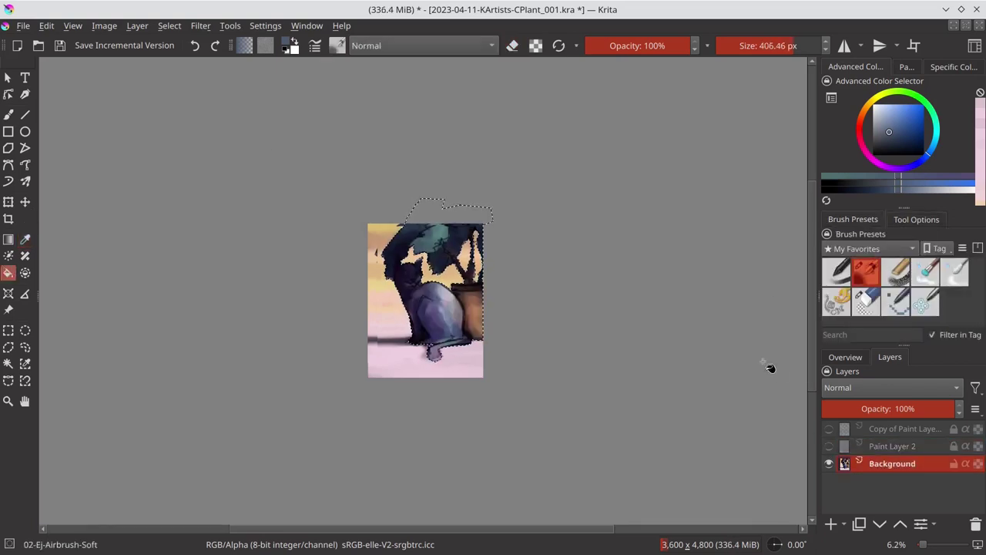
{"action": "left_click", "coordinate": [170, 25]}
{"action": "left_click", "coordinate": [197, 93]}
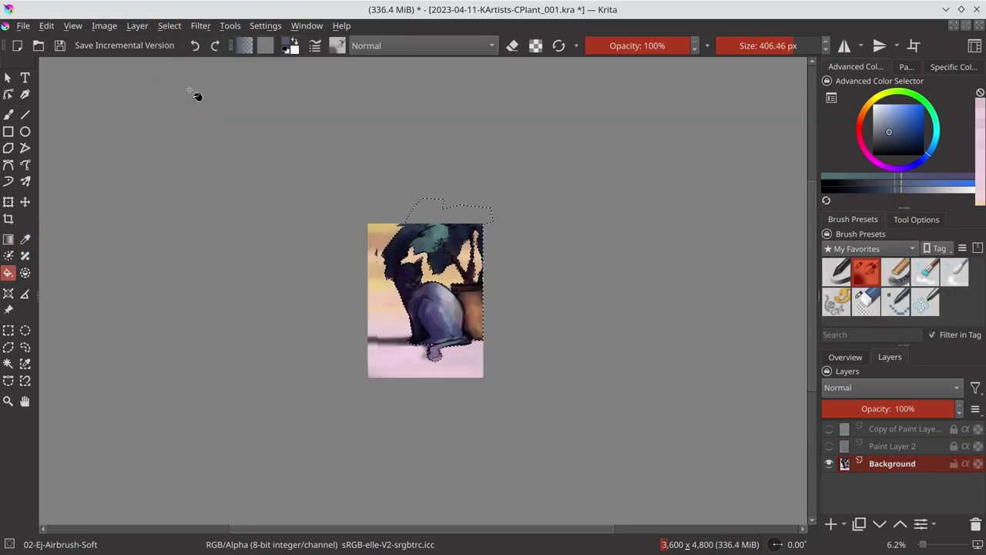
Reselect the blue silhouette on Paint Layer 2 and invert it to the backdrop.
{"action": "left_click", "coordinate": [828, 446]}
{"action": "left_click", "coordinate": [894, 445]}
{"action": "left_click", "coordinate": [8, 363]}
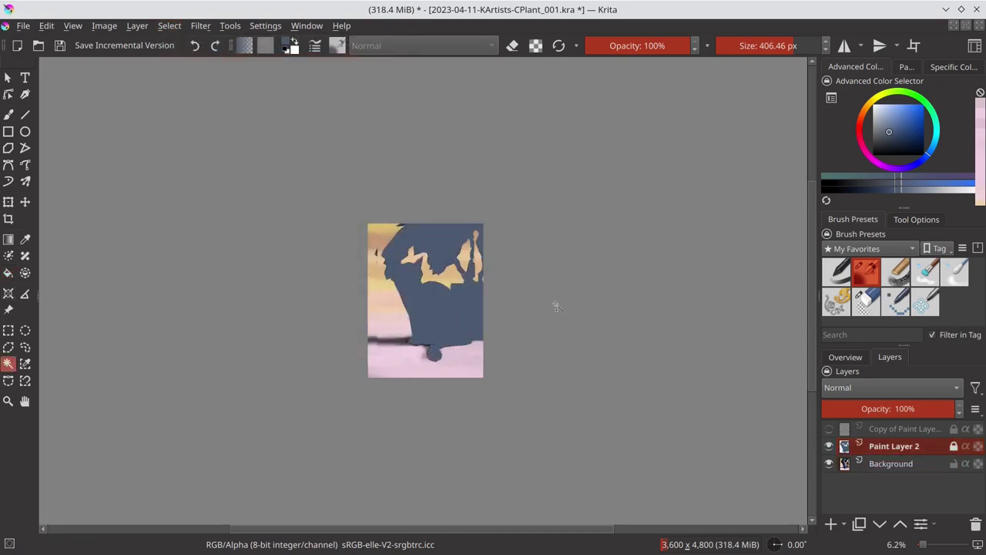
{"action": "left_click", "coordinate": [169, 25]}
{"action": "left_click", "coordinate": [196, 93]}
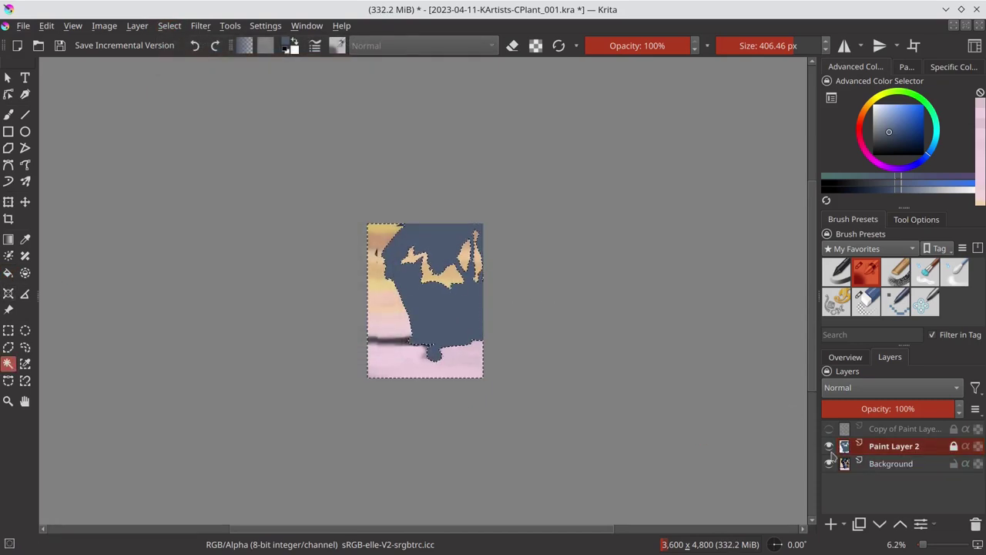
Hide Paint Layer 2 and ready a peach brush on the Background layer.
{"action": "left_click", "coordinate": [828, 445]}
{"action": "left_click", "coordinate": [892, 463]}
{"action": "left_click", "coordinate": [7, 114]}
{"action": "left_click", "coordinate": [445, 256], "text": "ctrl"}
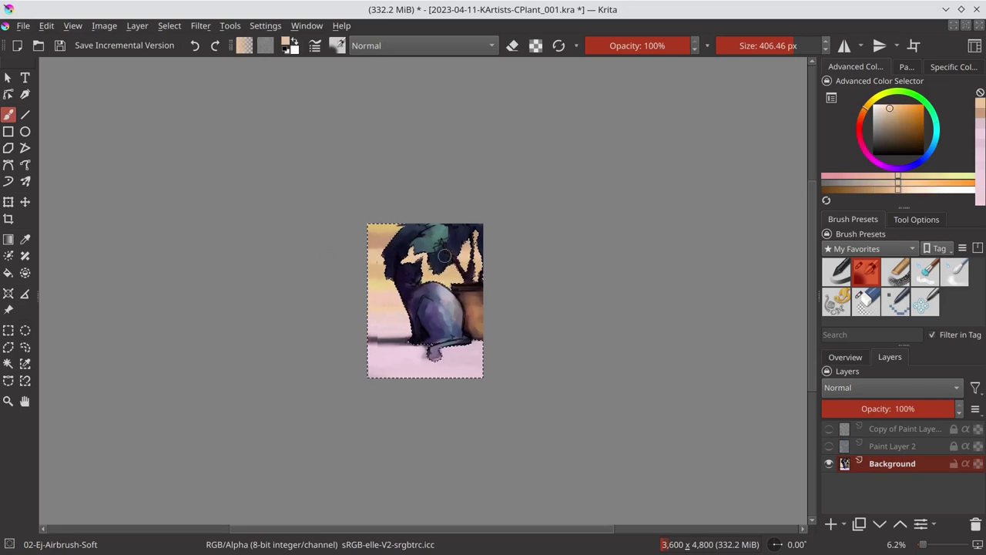
Sample light pink from the floor, then adjust to a lighter purple.
{"action": "left_click_drag", "start_coordinate": [445, 256], "coordinate": [370, 342]}
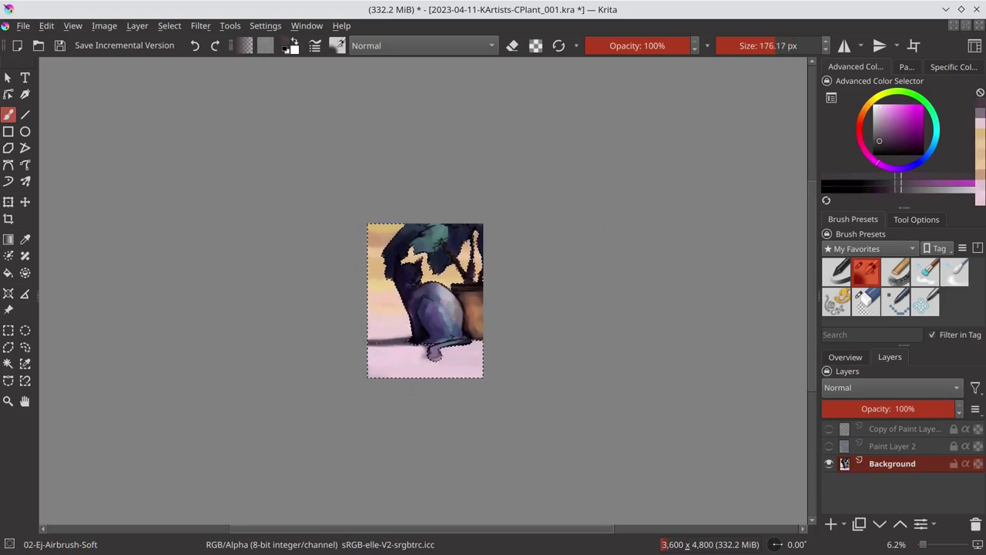
{"action": "left_click", "coordinate": [469, 350], "text": "ctrl"}
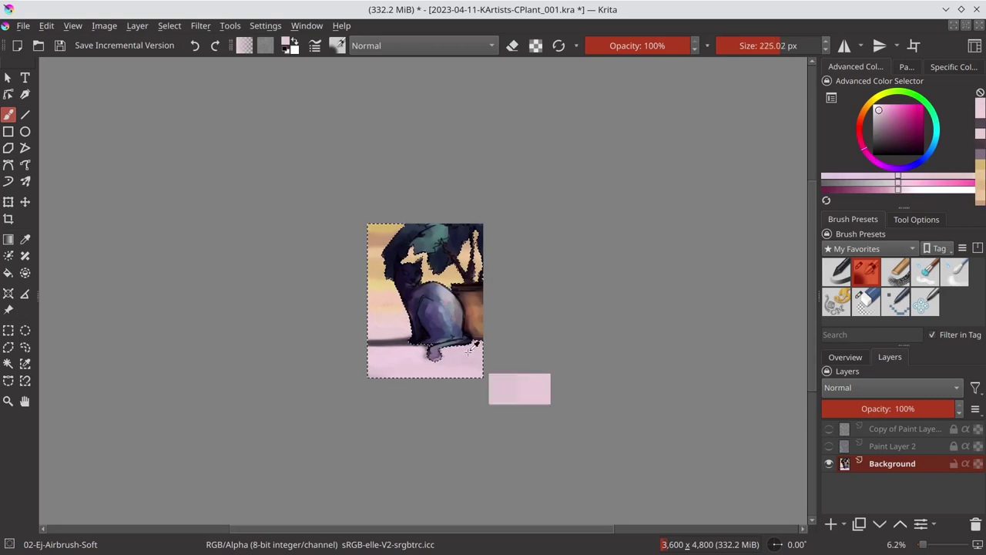
{"action": "left_click", "coordinate": [881, 113]}
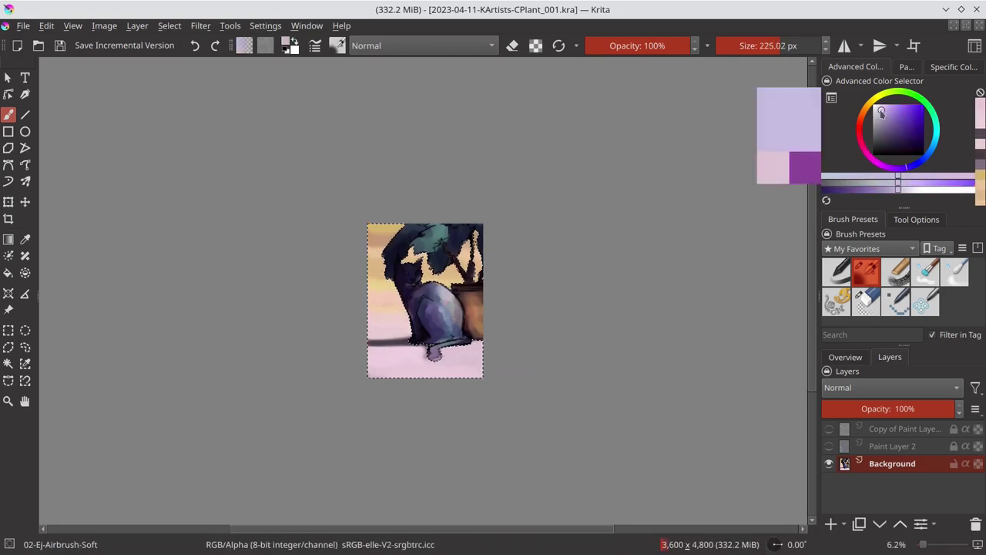
{"action": "left_click_drag", "start_coordinate": [881, 113], "coordinate": [881, 110]}
Invert the selection back onto the figure, refine the paint colours, and save.
{"action": "left_click", "coordinate": [170, 26]}
{"action": "left_click", "coordinate": [201, 92]}
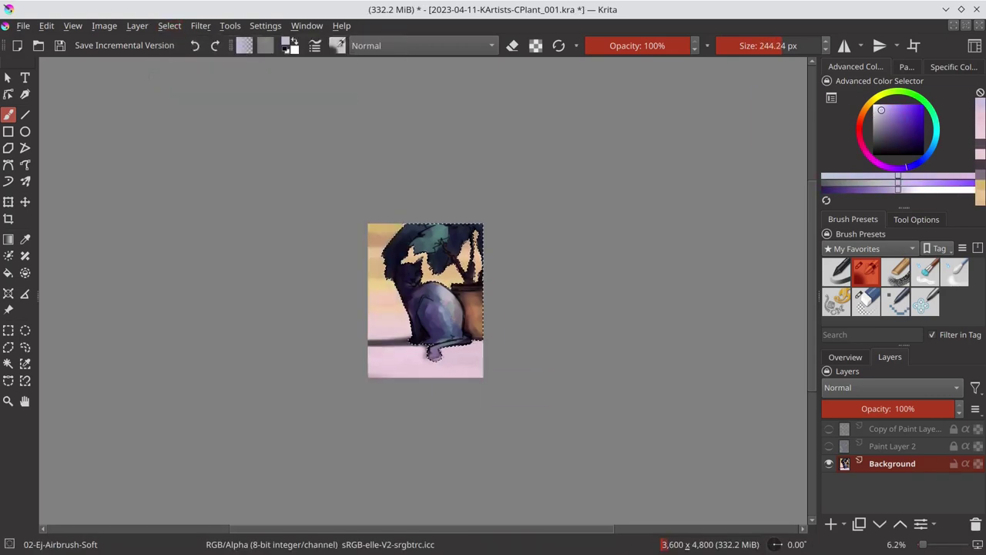
{"action": "left_click_drag", "start_coordinate": [881, 113], "coordinate": [885, 104]}
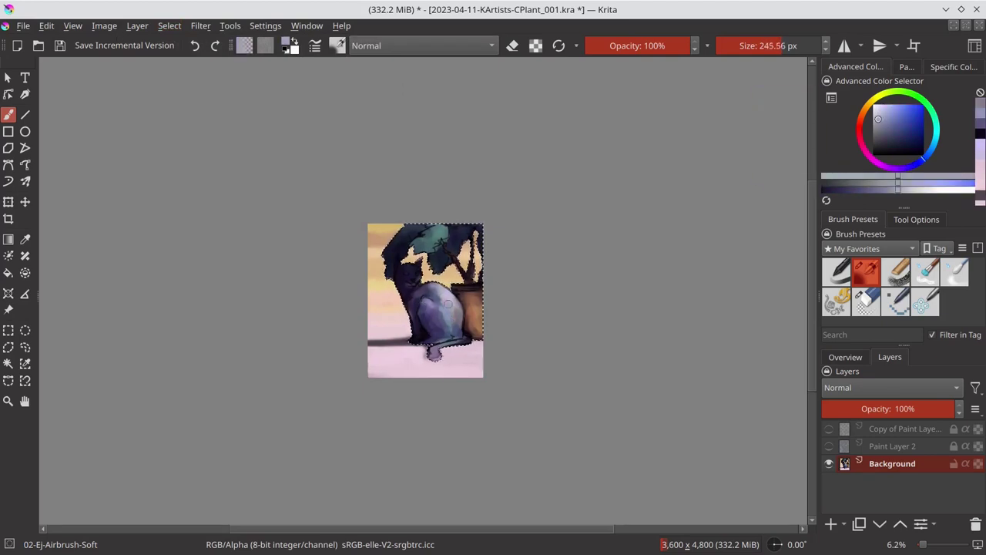
{"action": "left_click", "coordinate": [416, 287], "text": "ctrl"}
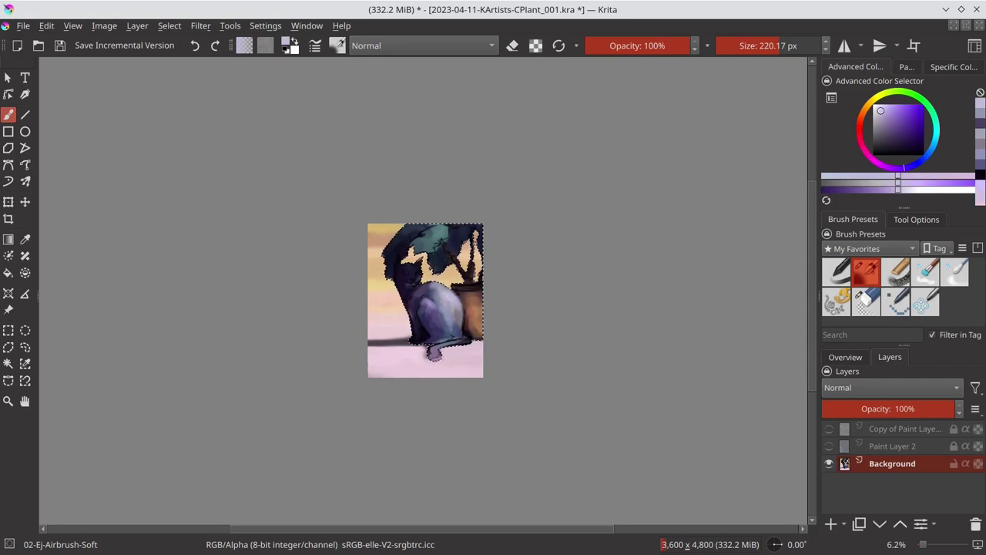
{"action": "key", "text": "ctrl+s"}
Mirror the canvas view to check composition and sample the pot's orange-tan.
{"action": "left_click", "coordinate": [845, 356]}
{"action": "left_click", "coordinate": [930, 524]}
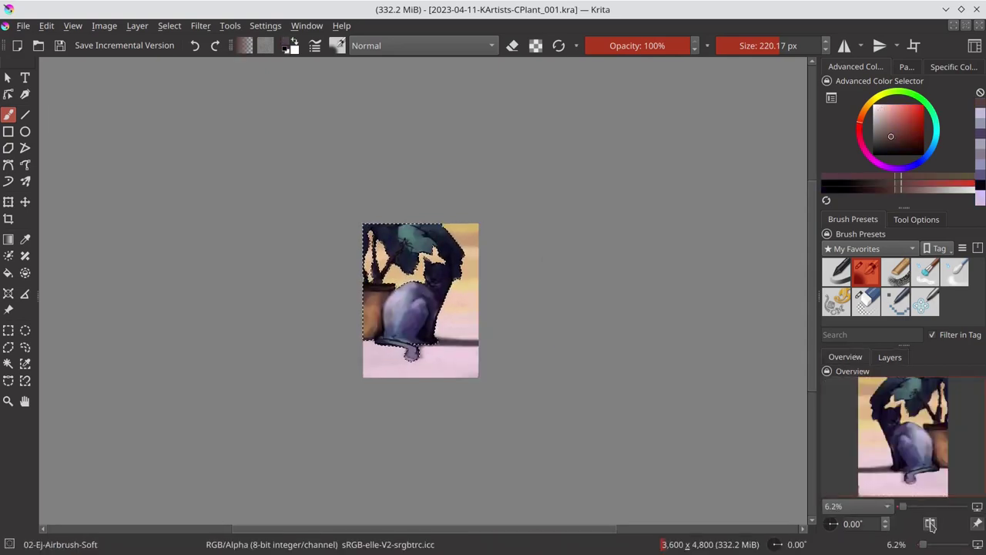
{"action": "left_click", "coordinate": [431, 362], "text": "ctrl"}
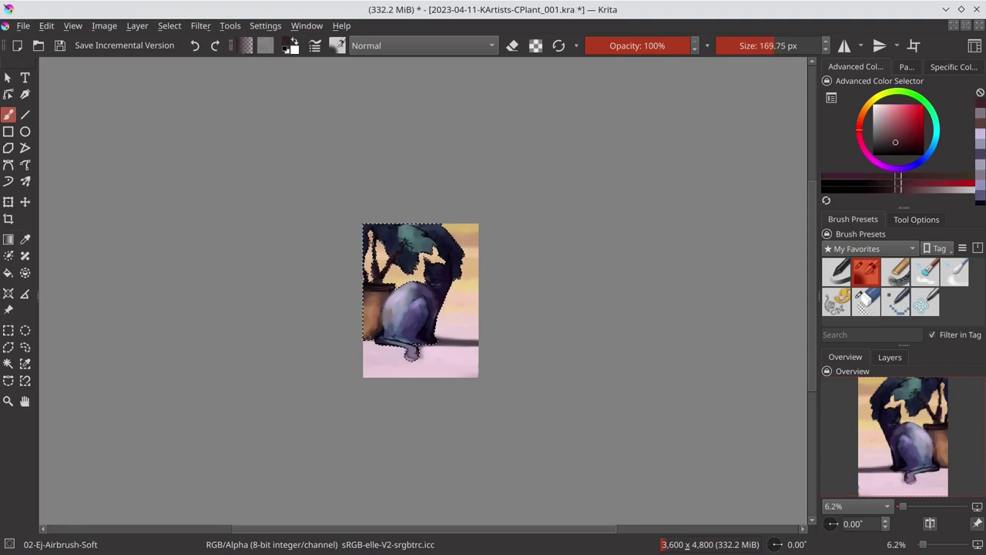
{"action": "left_click", "coordinate": [370, 337], "text": "ctrl"}
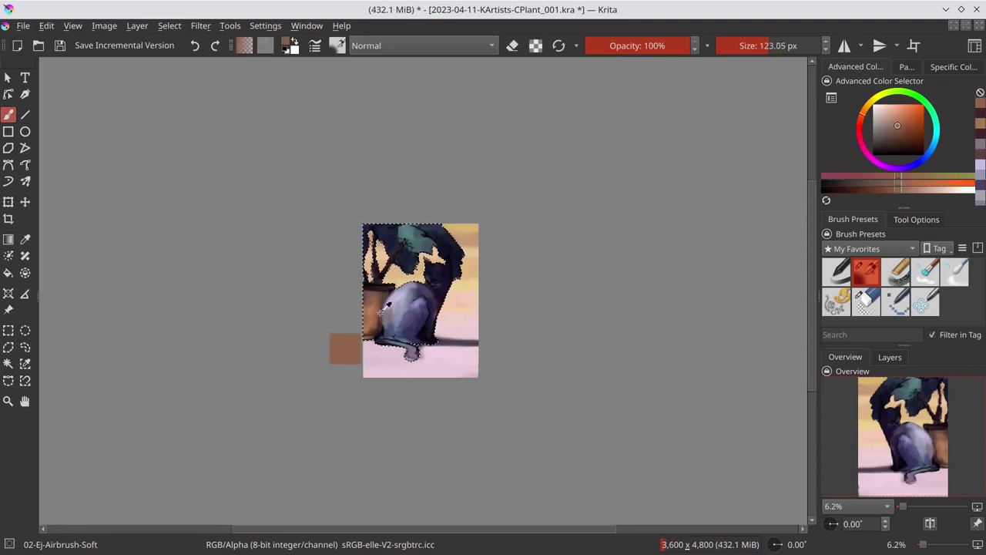
{"action": "left_click", "coordinate": [362, 351], "text": "ctrl"}
{"action": "left_click", "coordinate": [367, 308], "text": "ctrl"}
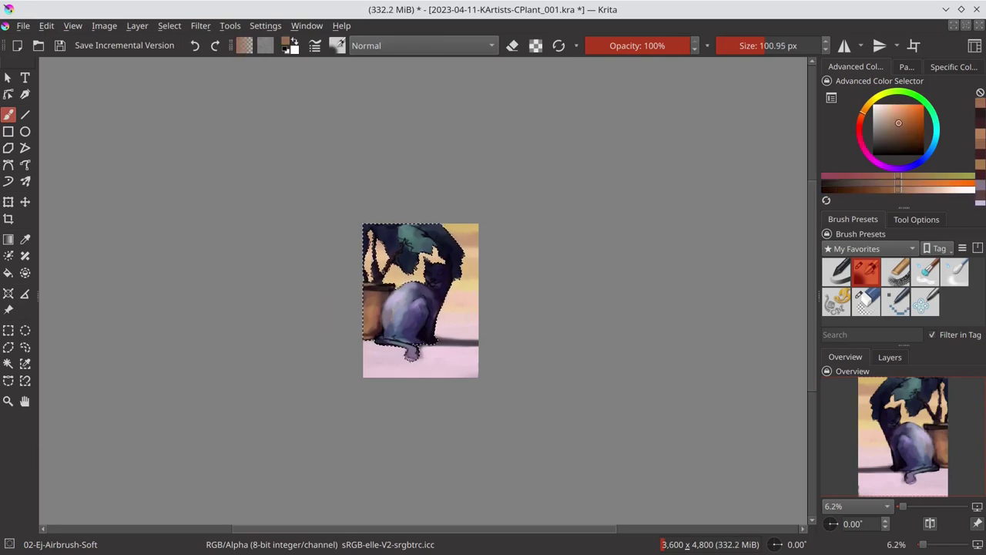
Alternate dark blue and teal foliage colour samples while resizing the brush.
{"action": "left_click", "coordinate": [392, 250], "text": "ctrl"}
{"action": "left_click", "coordinate": [391, 253], "text": "ctrl"}
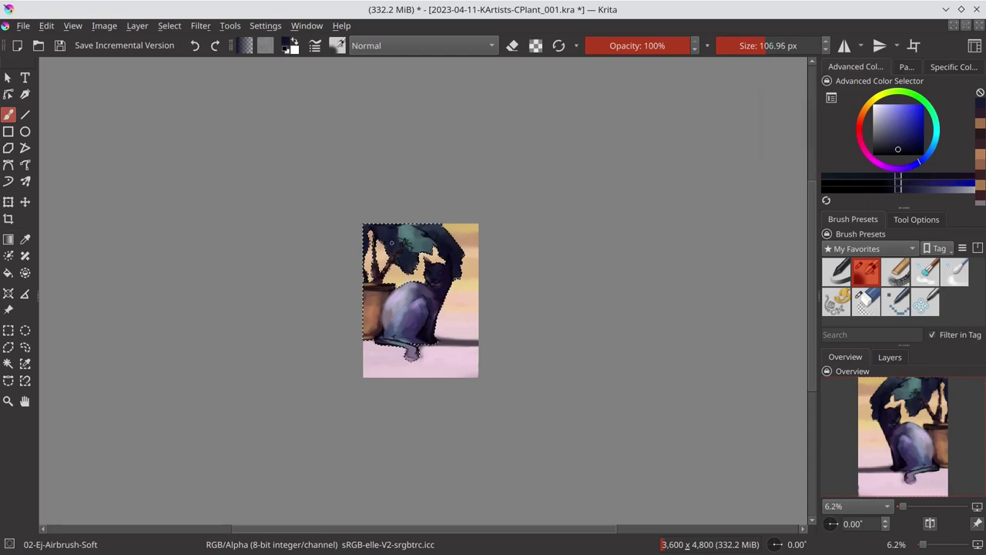
{"action": "key", "text": "bracketright"}
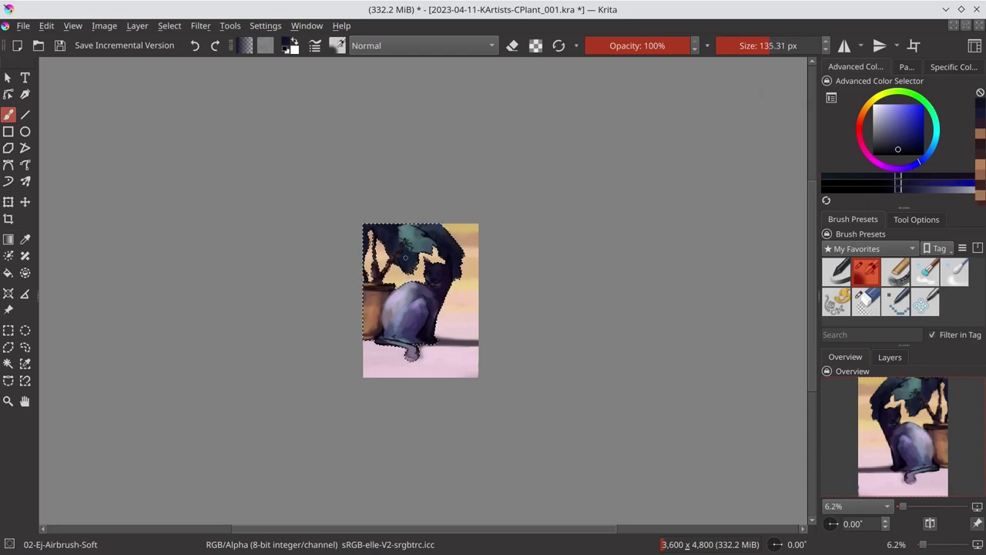
{"action": "left_click", "coordinate": [407, 243], "text": "ctrl"}
{"action": "key", "text": "bracketleft"}
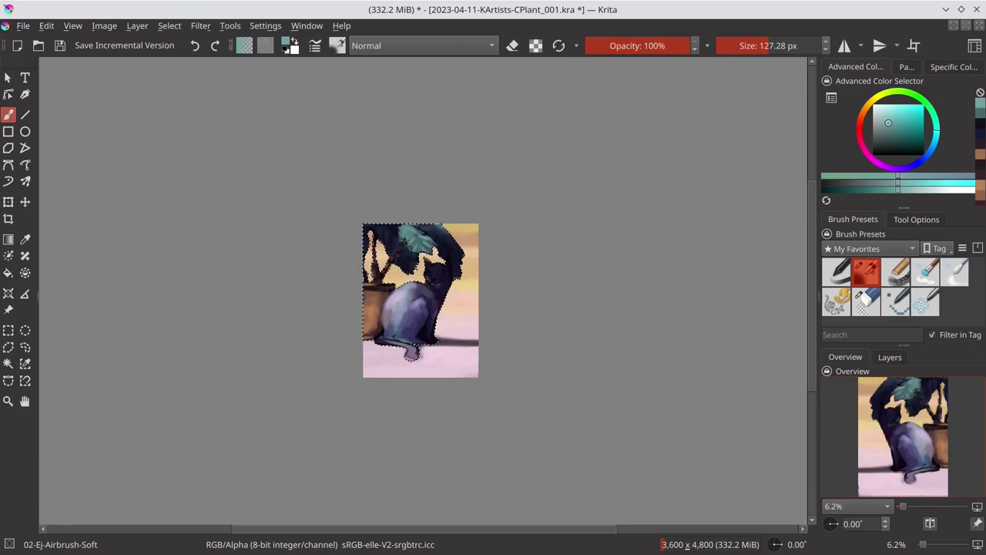
{"action": "left_click", "coordinate": [444, 242], "text": "ctrl"}
{"action": "key", "text": "bracketright"}
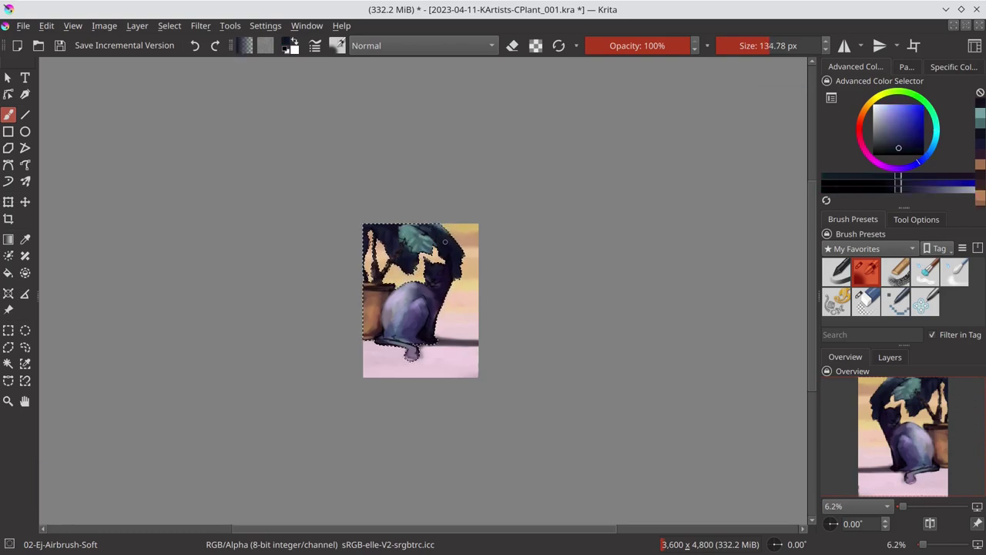
{"action": "left_click", "coordinate": [399, 263], "text": "ctrl"}
{"action": "key", "text": "bracketright"}
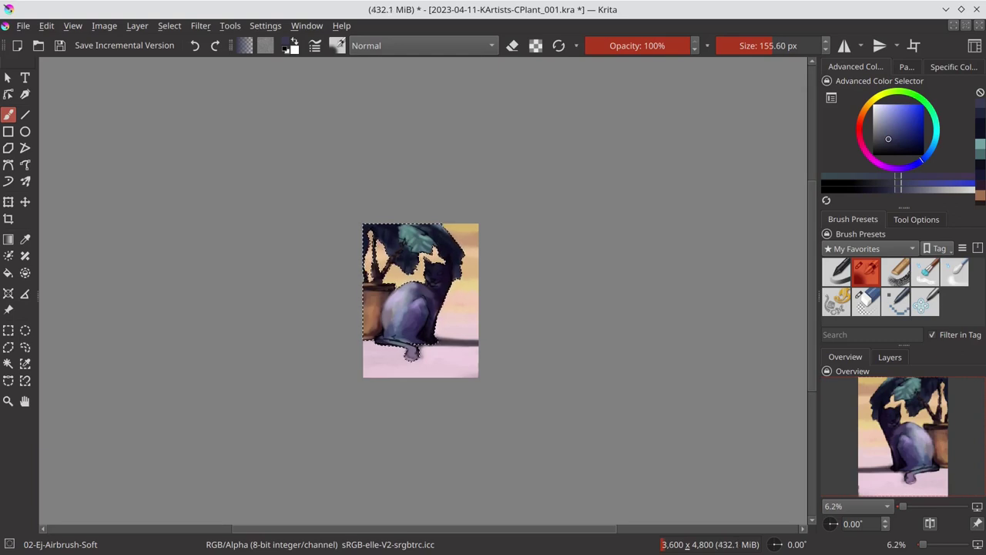
{"action": "left_click", "coordinate": [416, 239], "text": "ctrl"}
{"action": "key", "text": "bracketleft"}
{"action": "key", "text": "bracketleft"}
{"action": "key", "text": "bracketleft"}
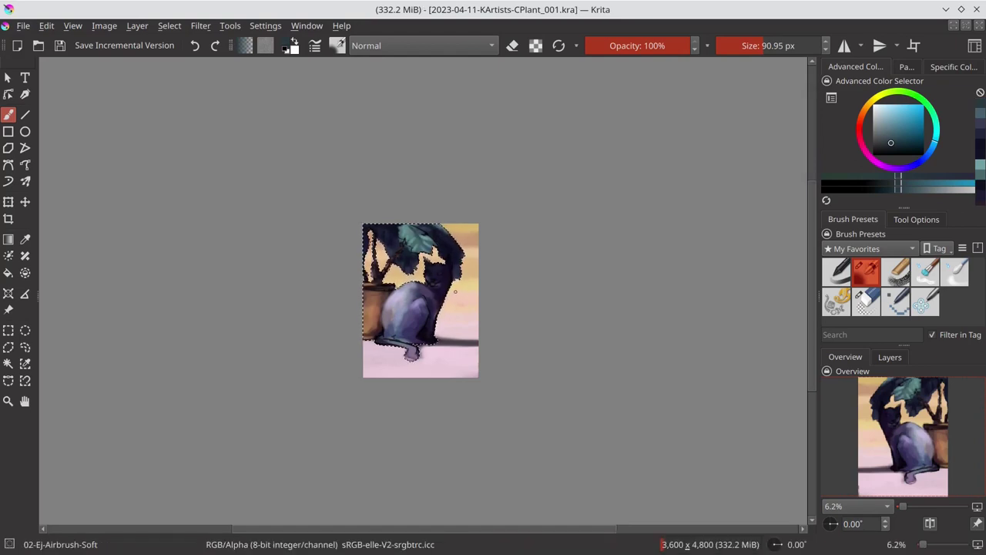
Paint a rounded light-lavender tip on the cat's tail and save.
{"action": "left_click", "coordinate": [408, 302], "text": "ctrl"}
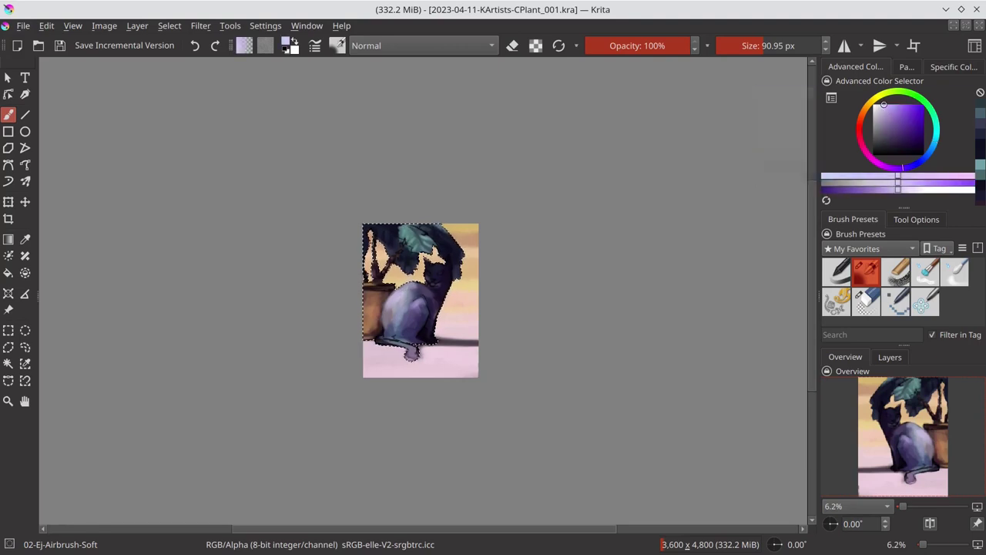
{"action": "left_click_drag", "start_coordinate": [400, 307], "coordinate": [395, 306]}
{"action": "left_click", "coordinate": [381, 338], "text": "ctrl"}
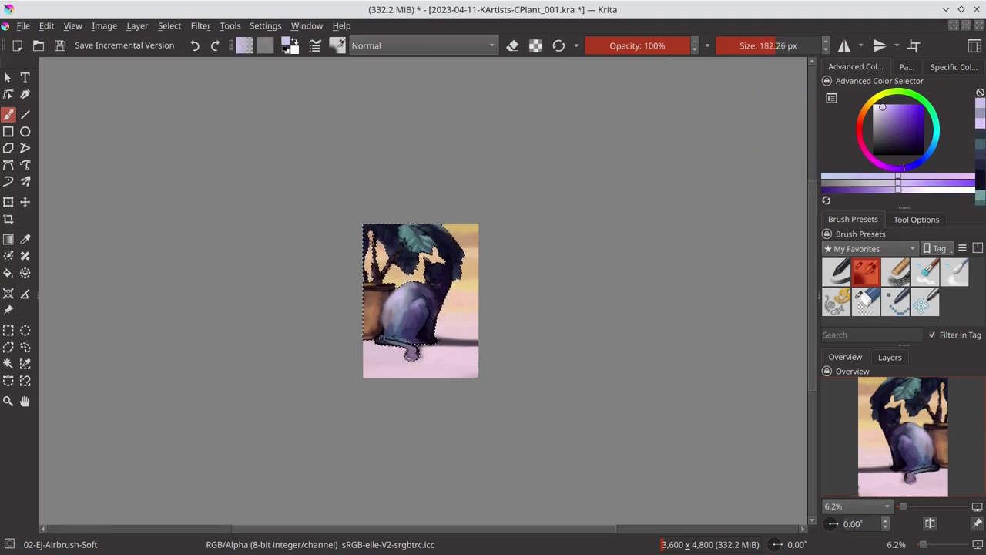
{"action": "left_click", "coordinate": [426, 329], "text": "ctrl"}
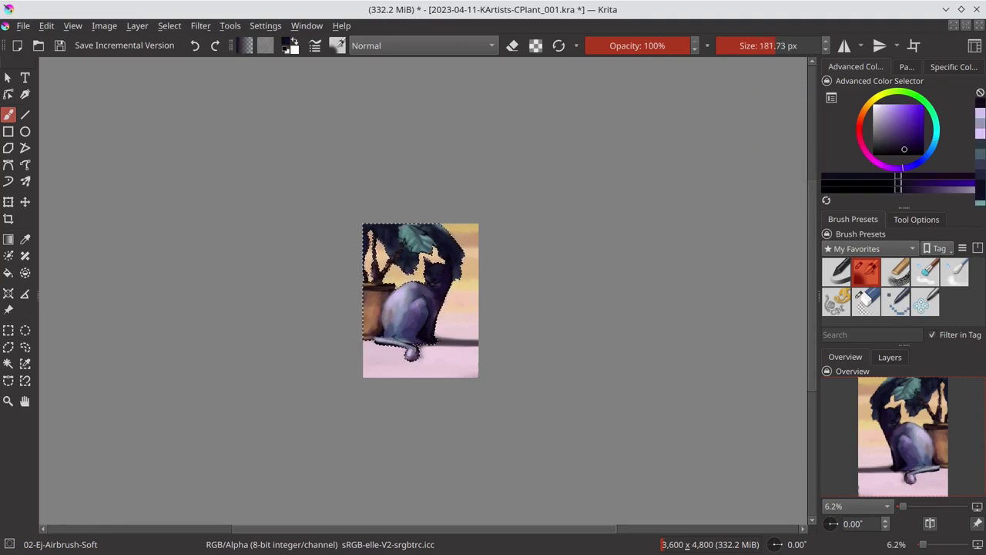
{"action": "key", "text": "ctrl+s"}
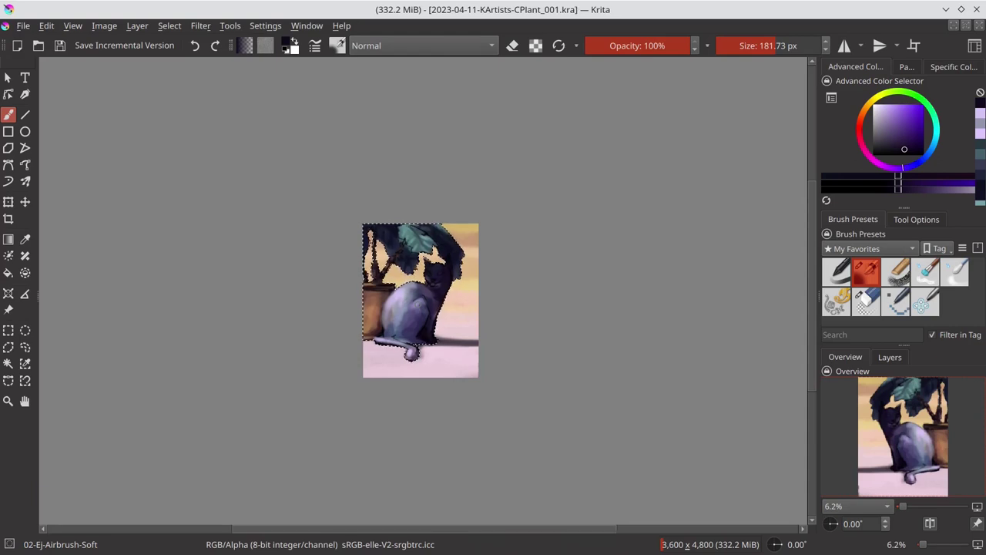
{"action": "left_click", "coordinate": [467, 348], "text": "ctrl"}
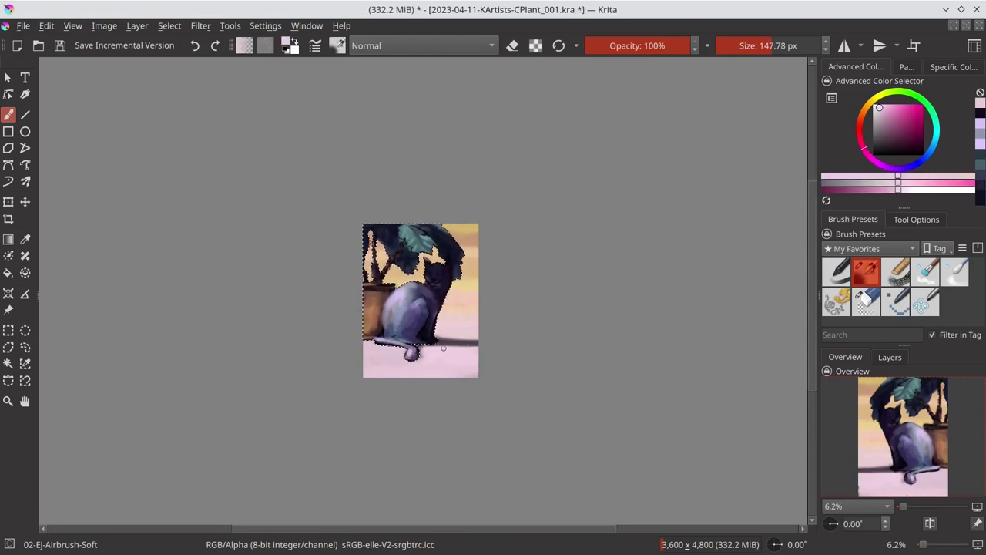
{"action": "left_click", "coordinate": [169, 26]}
Deselect, reshape the tail tip with the pink floor colour, and save the painting.
{"action": "left_click", "coordinate": [200, 70]}
{"action": "scroll", "coordinate": [496, 194], "scroll_direction": "up", "scroll_amount": 5}
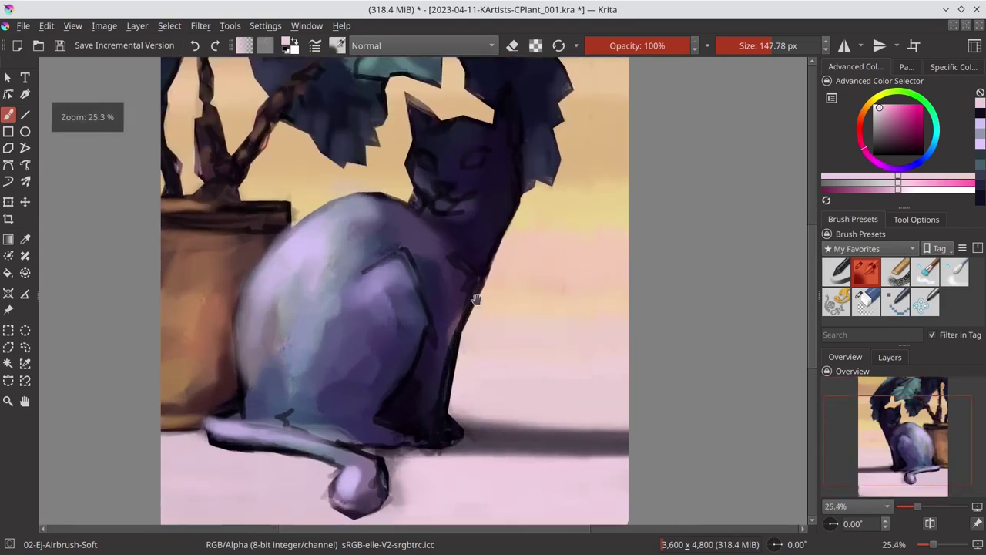
{"action": "scroll", "coordinate": [476, 299], "scroll_direction": "down", "scroll_amount": 3}
{"action": "key", "text": "bracketleft"}
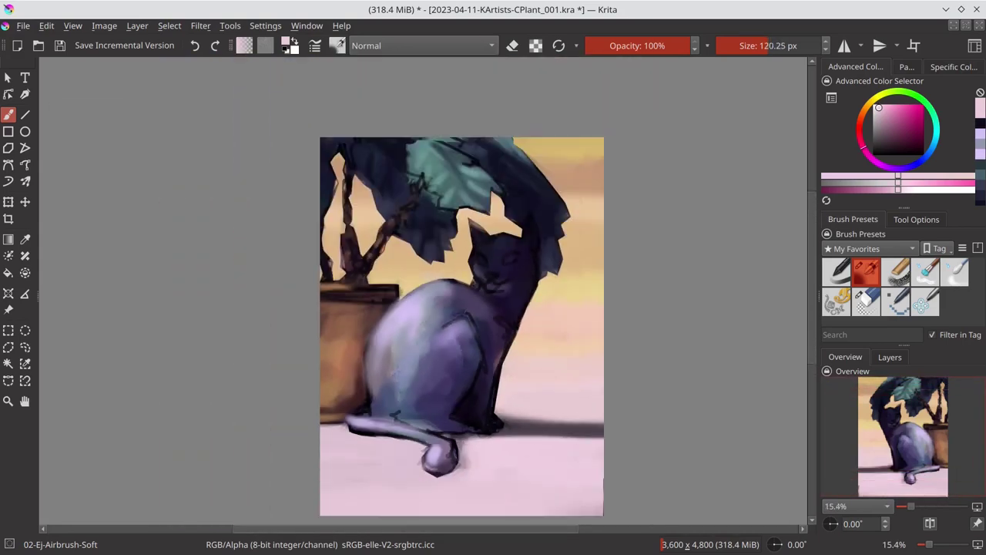
{"action": "mouse_move", "coordinate": [467, 447]}
{"action": "left_mouse_down"}
{"action": "mouse_move", "coordinate": [469, 465]}
{"action": "mouse_move", "coordinate": [422, 468]}
{"action": "left_mouse_up"}
{"action": "key", "text": "bracketright"}
{"action": "key", "text": "bracketright"}
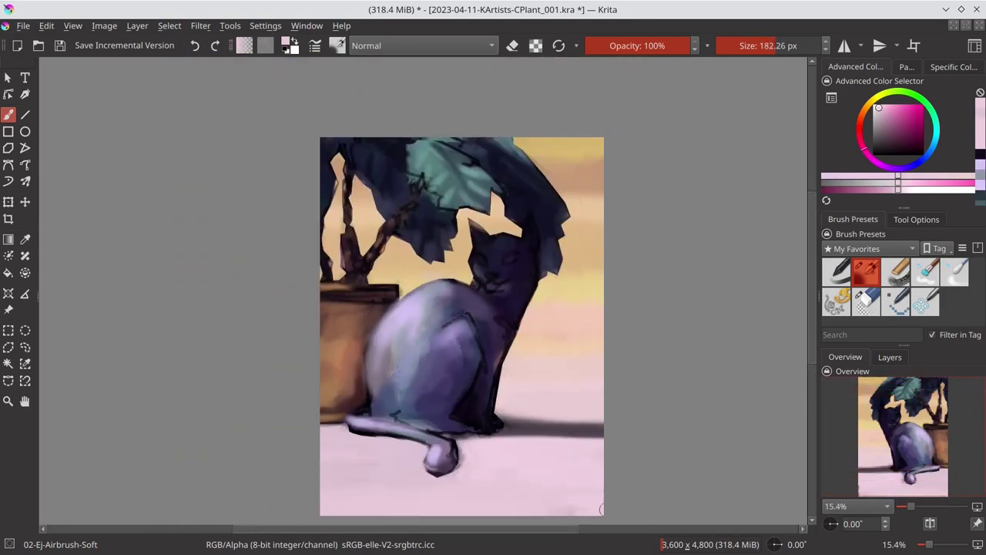
{"action": "scroll", "coordinate": [407, 244], "scroll_direction": "up", "scroll_amount": 3}
{"action": "key", "text": "ctrl+s"}
{"action": "key", "text": "bracketleft"}
{"action": "key", "text": "bracketleft"}
{"action": "key", "text": "bracketleft"}
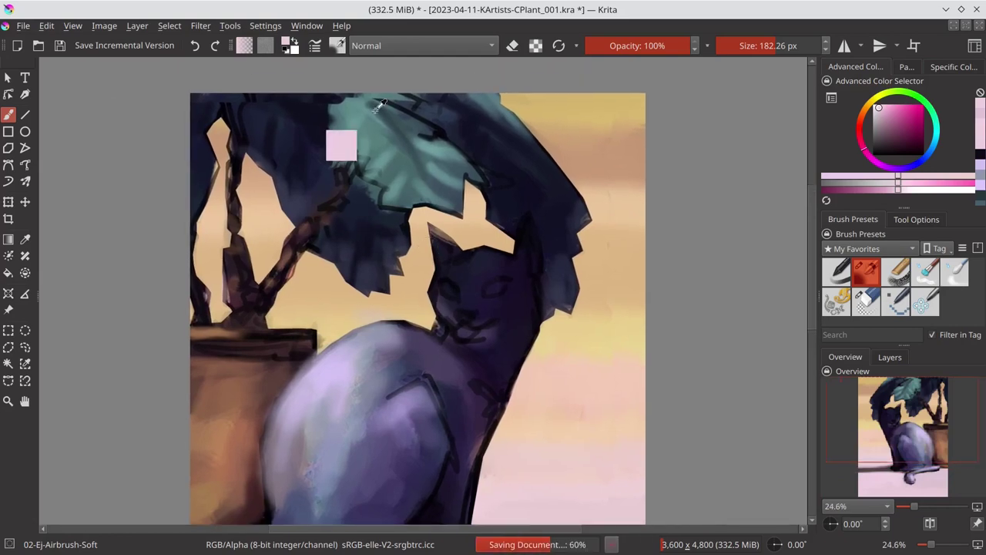
Paint light teal airbrush strokes over the upper and upper-left leaves.
{"action": "left_click", "coordinate": [339, 166], "text": "ctrl"}
{"action": "left_click", "coordinate": [334, 165], "text": "ctrl"}
{"action": "mouse_move", "coordinate": [323, 121]}
{"action": "left_mouse_down"}
{"action": "mouse_move", "coordinate": [337, 154]}
{"action": "mouse_move", "coordinate": [312, 97]}
{"action": "mouse_move", "coordinate": [350, 96]}
{"action": "left_mouse_up"}
{"action": "left_click", "coordinate": [346, 159], "text": "ctrl"}
{"action": "left_click", "coordinate": [311, 147], "text": "ctrl"}
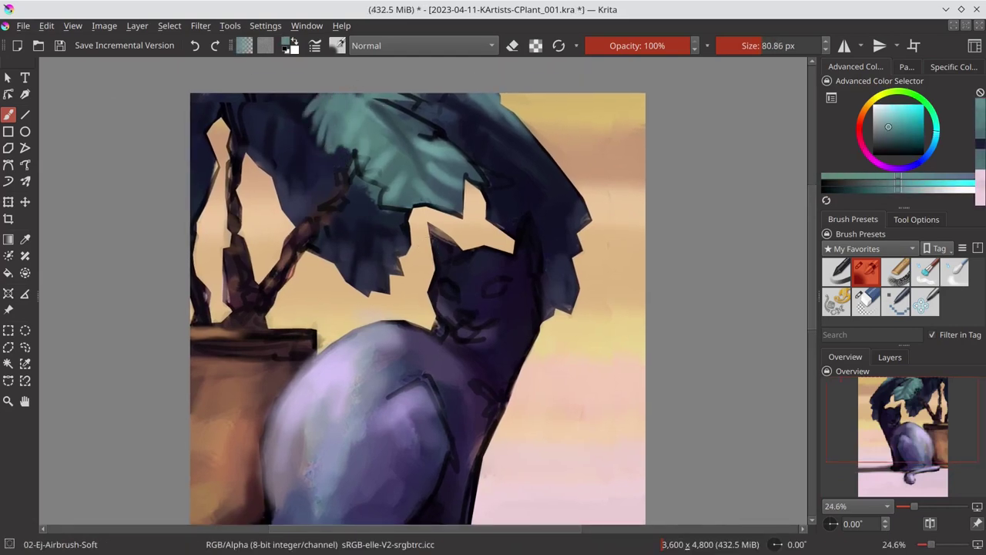
{"action": "key", "text": "bracketright"}
{"action": "key", "text": "bracketright"}
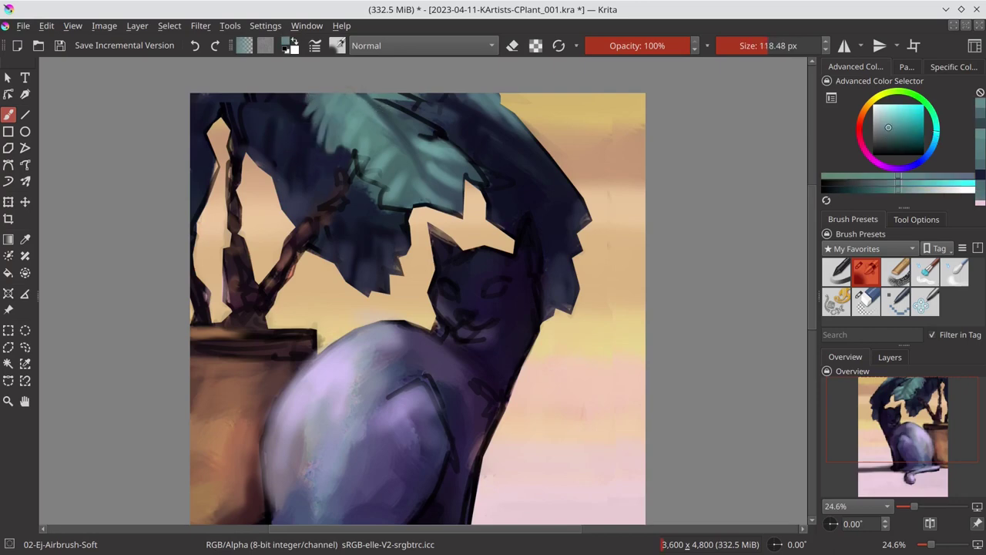
{"action": "key", "text": "bracketleft"}
{"action": "key", "text": "bracketleft"}
{"action": "left_click", "coordinate": [331, 165], "text": "ctrl"}
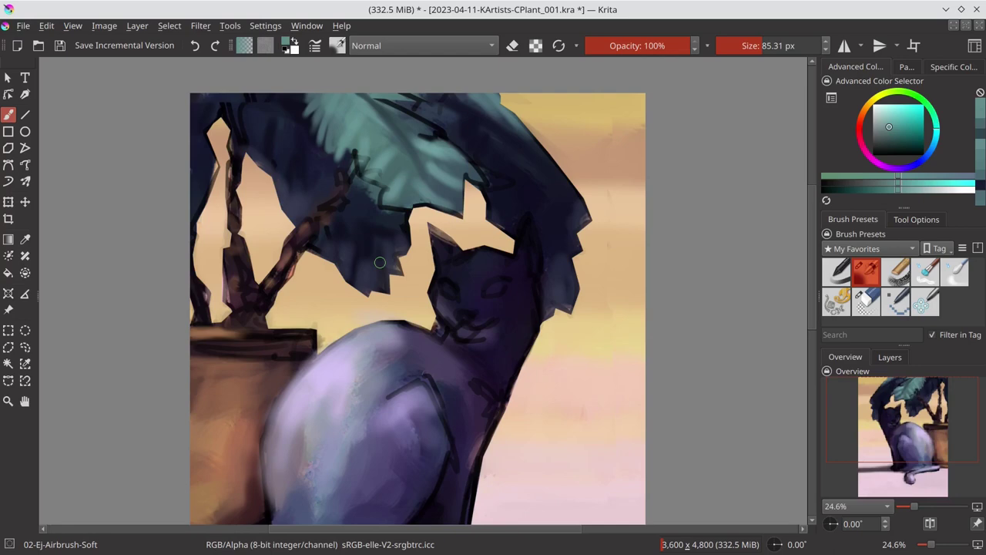
{"action": "left_click_drag", "start_coordinate": [362, 162], "coordinate": [420, 104]}
Sample dark blue foliage and yellow sky tones, dabbing paint onto the leaves.
{"action": "left_click", "coordinate": [404, 113], "text": "ctrl"}
{"action": "key", "text": "bracketleft"}
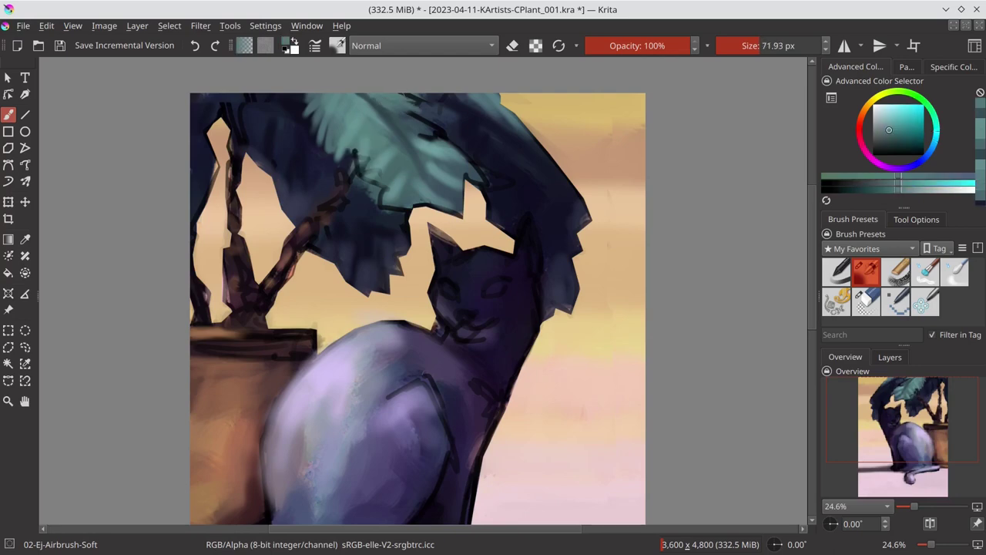
{"action": "left_click", "coordinate": [412, 119], "text": "ctrl"}
{"action": "left_click", "coordinate": [416, 98], "text": "ctrl"}
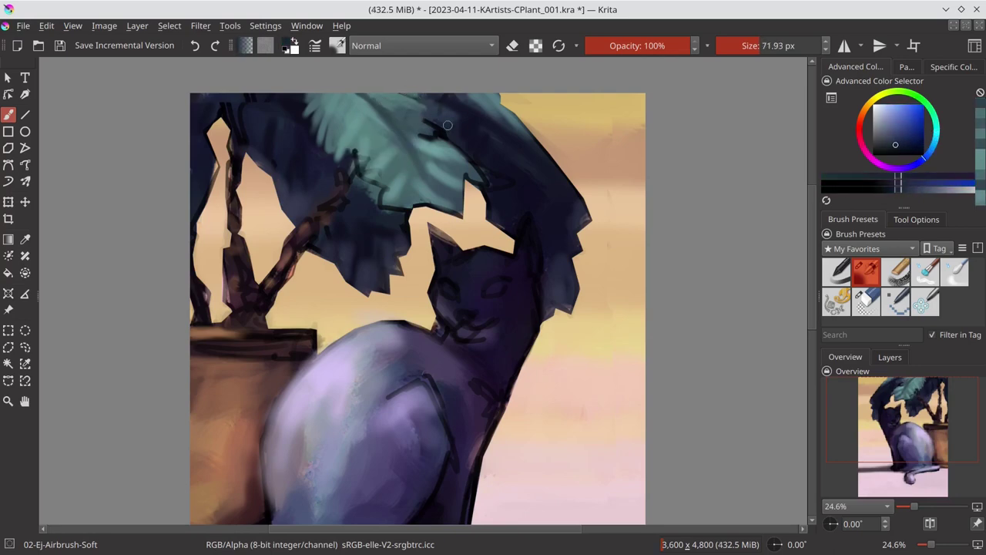
{"action": "left_click", "coordinate": [431, 108], "text": "ctrl"}
{"action": "left_click", "coordinate": [500, 94], "text": "ctrl"}
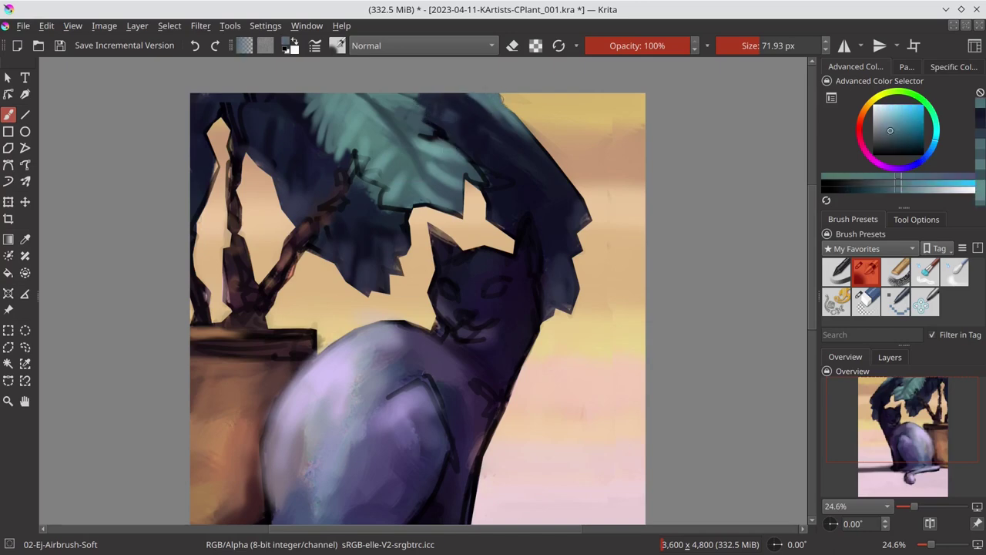
{"action": "left_click", "coordinate": [535, 97], "text": "ctrl"}
{"action": "key", "text": "bracketright"}
{"action": "key", "text": "bracketright"}
{"action": "key", "text": "bracketright"}
{"action": "left_click", "coordinate": [601, 139], "text": "ctrl"}
{"action": "left_click", "coordinate": [627, 255], "text": "ctrl"}
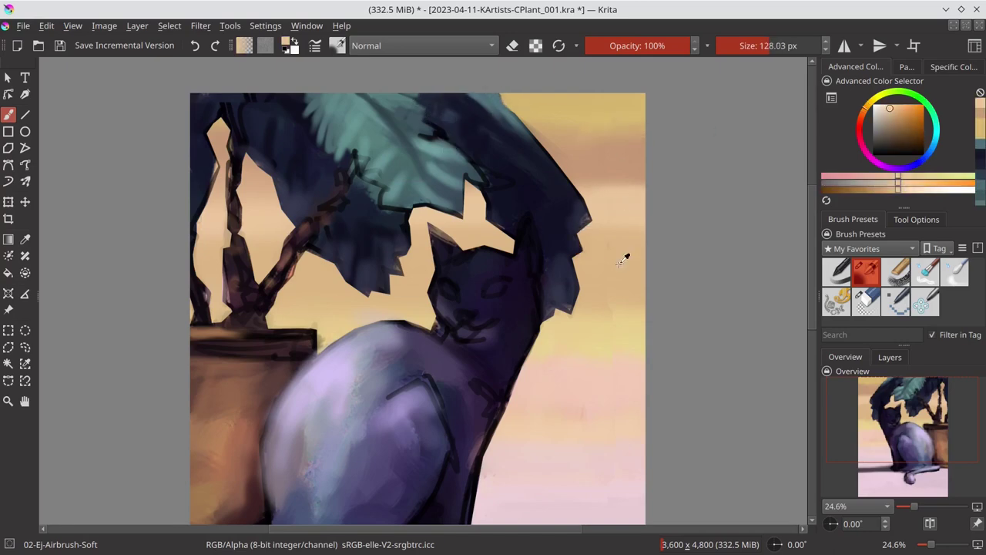
{"action": "left_click", "coordinate": [490, 186], "text": "ctrl"}
{"action": "key", "text": "bracketleft"}
{"action": "key", "text": "bracketleft"}
{"action": "key", "text": "bracketleft"}
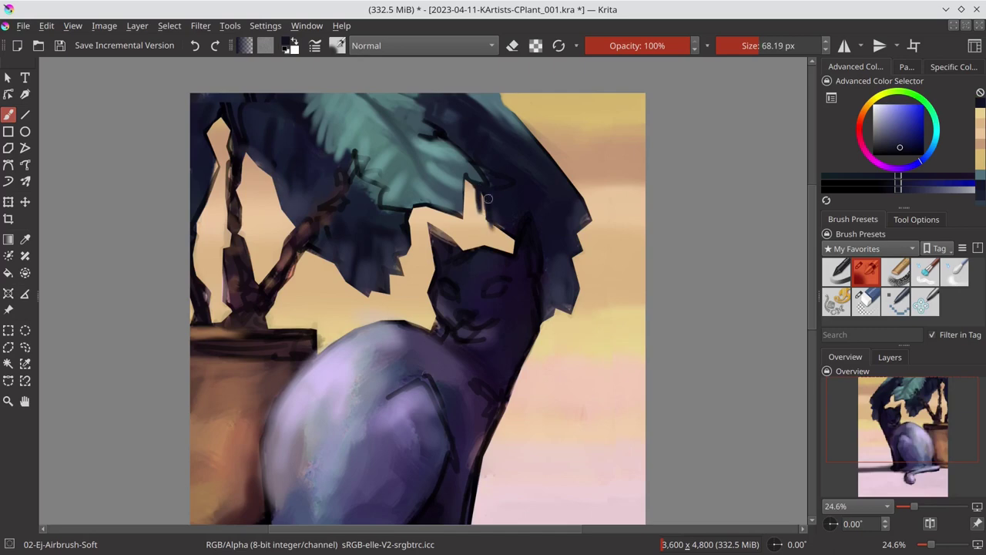
Darken the leaf edges right of the cat's head and add light teal along the lower edge.
{"action": "mouse_move", "coordinate": [488, 198]}
{"action": "left_mouse_down"}
{"action": "mouse_move", "coordinate": [482, 225]}
{"action": "mouse_move", "coordinate": [509, 234]}
{"action": "left_mouse_up"}
{"action": "left_click", "coordinate": [549, 295], "text": "ctrl"}
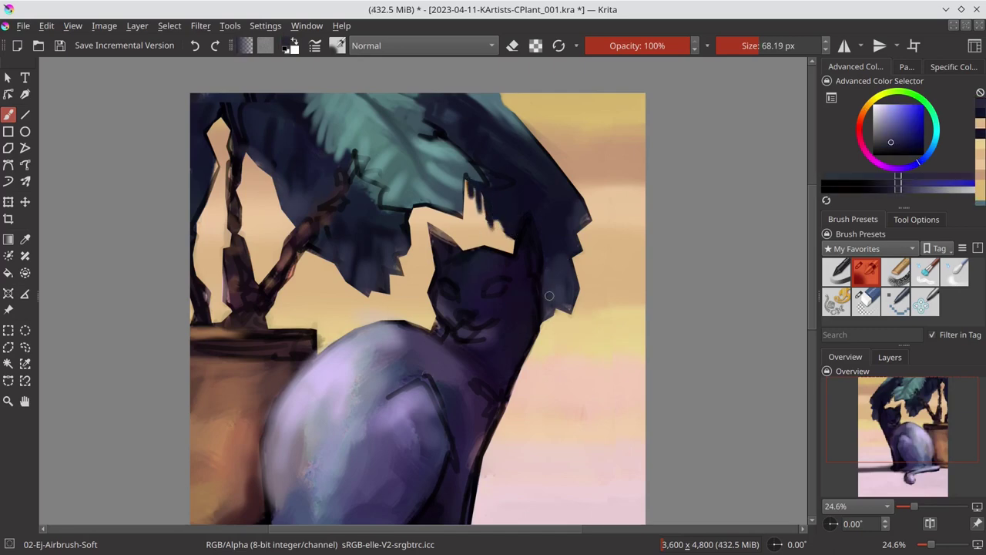
{"action": "left_click", "coordinate": [556, 323], "text": "ctrl"}
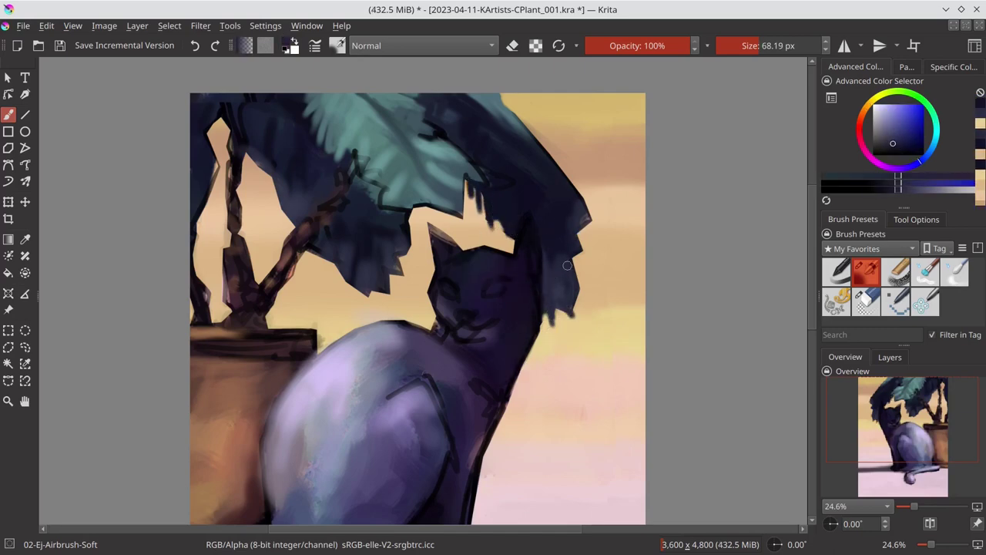
{"action": "left_click_drag", "start_coordinate": [573, 266], "coordinate": [568, 298]}
{"action": "left_click", "coordinate": [570, 302], "text": "ctrl"}
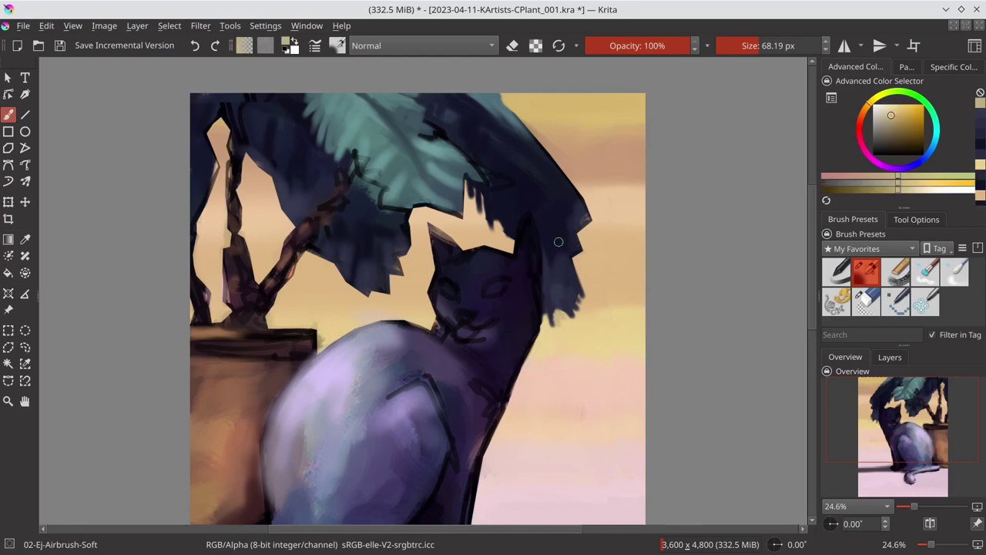
{"action": "left_click", "coordinate": [452, 191], "text": "ctrl"}
{"action": "left_click", "coordinate": [452, 191], "text": "ctrl"}
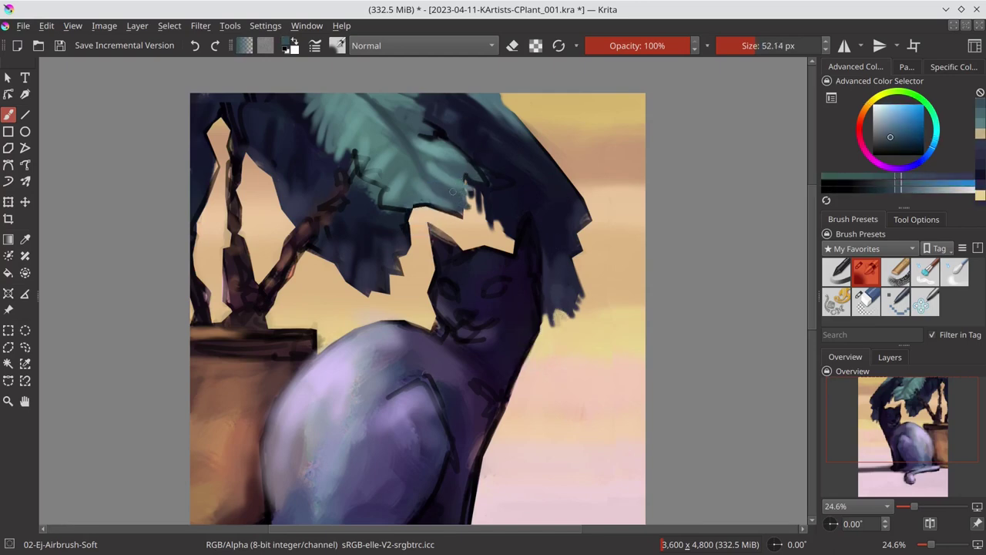
{"action": "left_click", "coordinate": [441, 211], "text": "ctrl"}
{"action": "left_click_drag", "start_coordinate": [389, 231], "coordinate": [418, 210]}
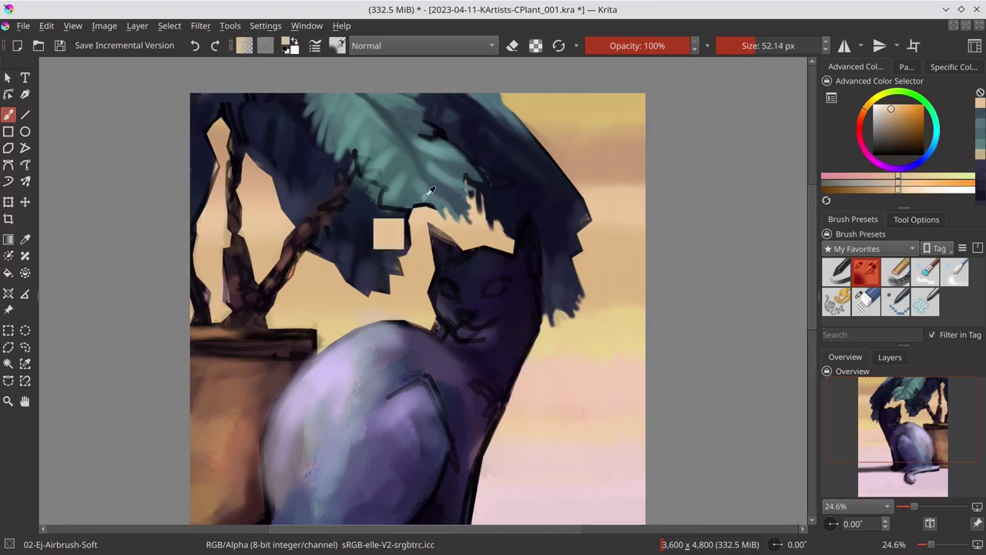
Sample several teal shades from the leaves and shrink the brush to about 49 px.
{"action": "left_click", "coordinate": [446, 214], "text": "ctrl"}
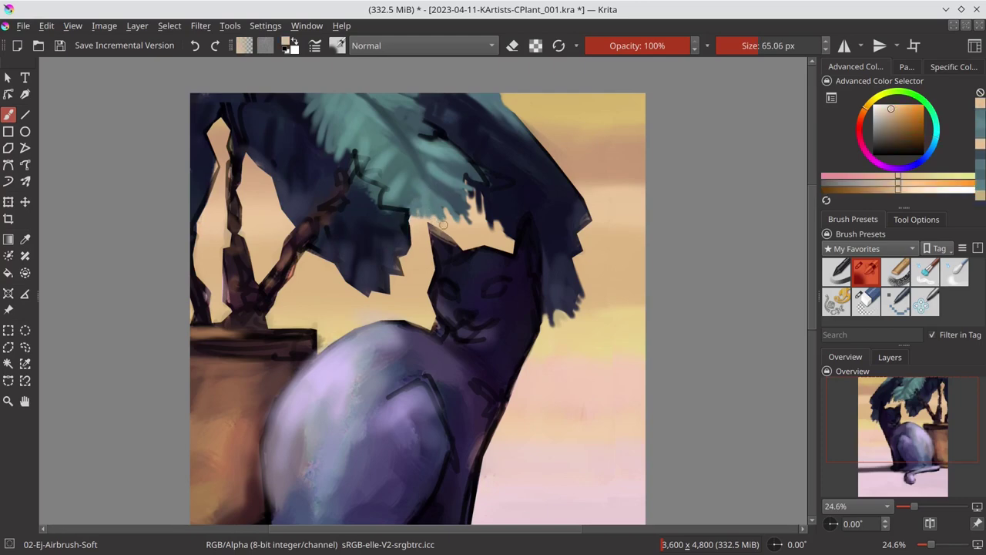
{"action": "left_click", "coordinate": [420, 217], "text": "ctrl"}
{"action": "left_click", "coordinate": [408, 208], "text": "ctrl"}
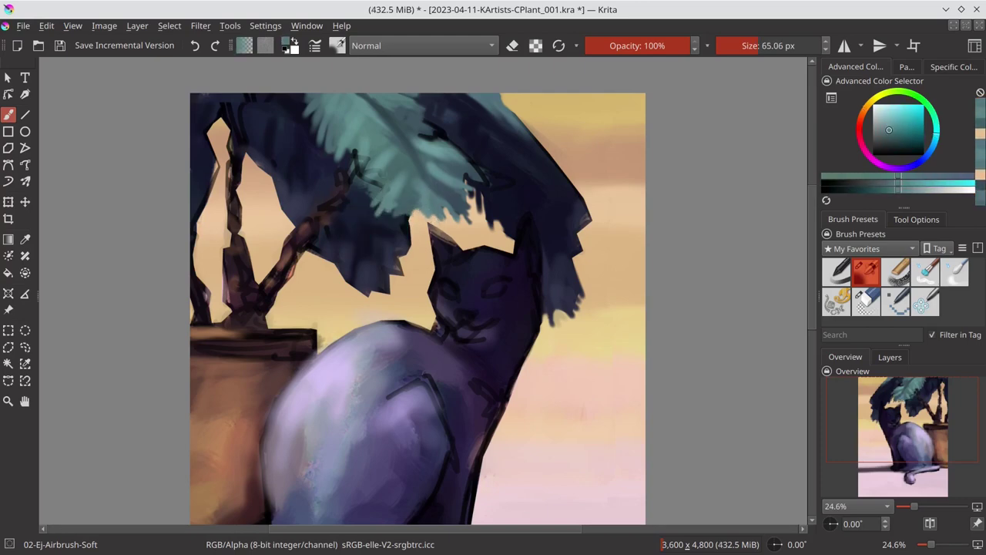
{"action": "left_click", "coordinate": [408, 208], "text": "ctrl"}
{"action": "left_click", "coordinate": [349, 215], "text": "ctrl"}
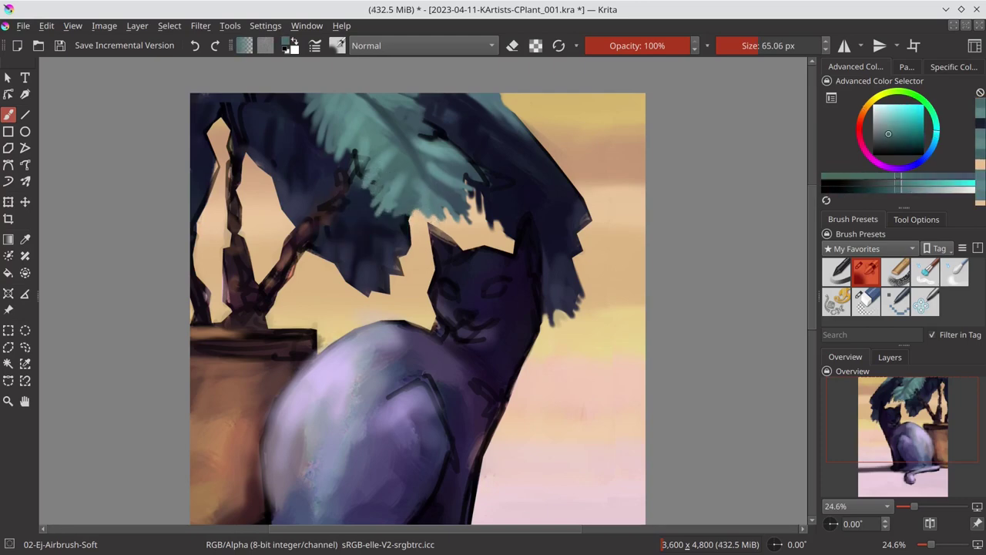
{"action": "left_click", "coordinate": [352, 159], "text": "ctrl"}
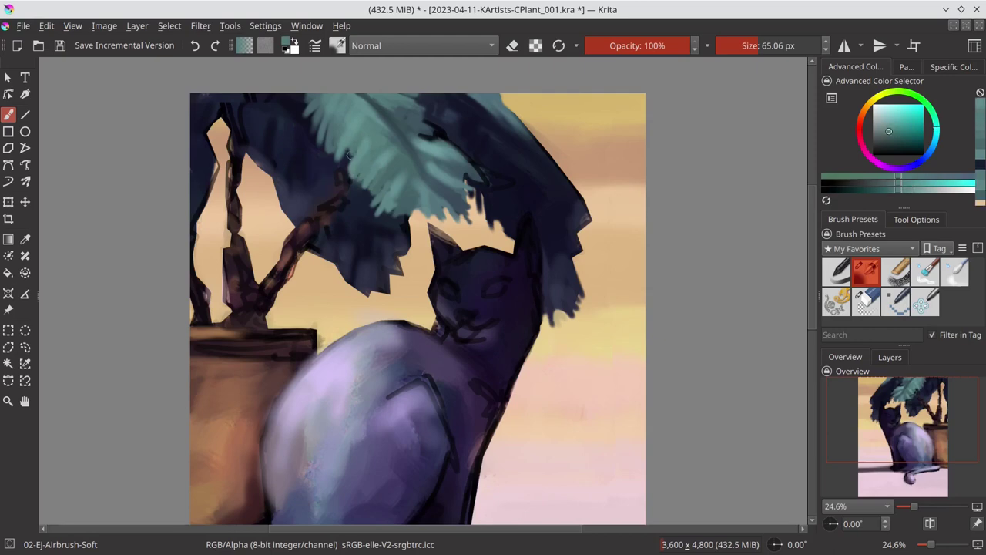
{"action": "left_click", "coordinate": [394, 114], "text": "ctrl"}
{"action": "key", "text": "bracketleft"}
{"action": "key", "text": "bracketleft"}
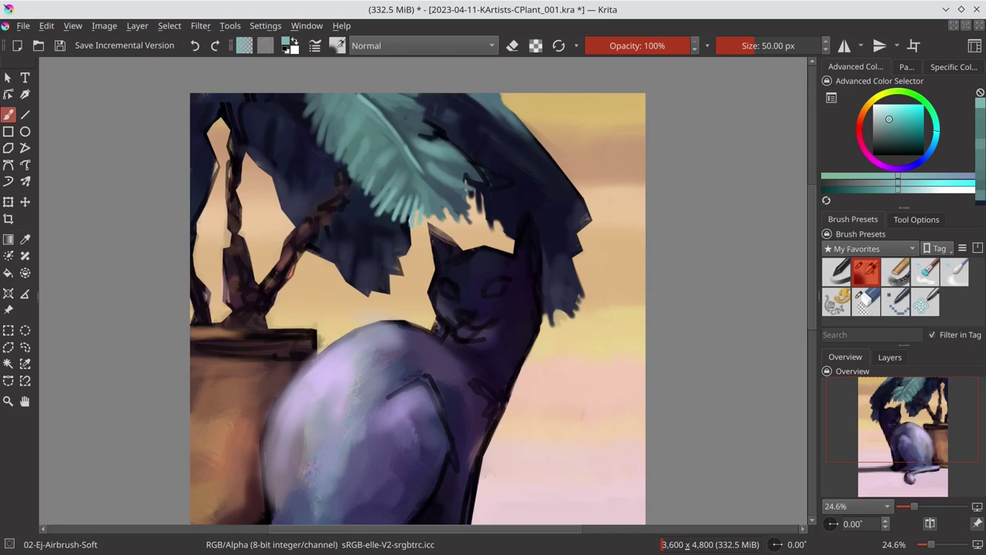
Sample navy, teal and purple-blue foliage tones, resizing the brush to about 40 px.
{"action": "left_click", "coordinate": [445, 226], "text": "ctrl"}
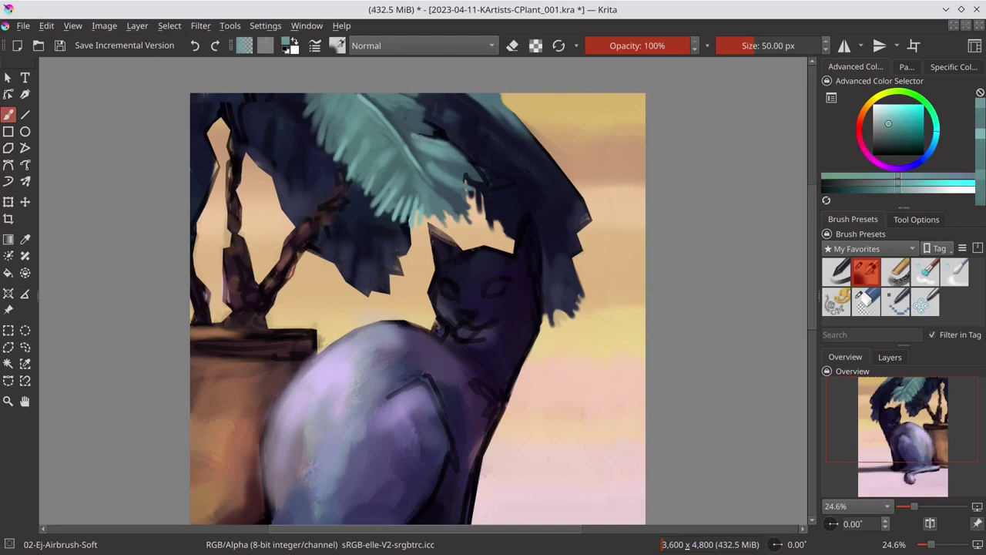
{"action": "left_click", "coordinate": [469, 147], "text": "ctrl"}
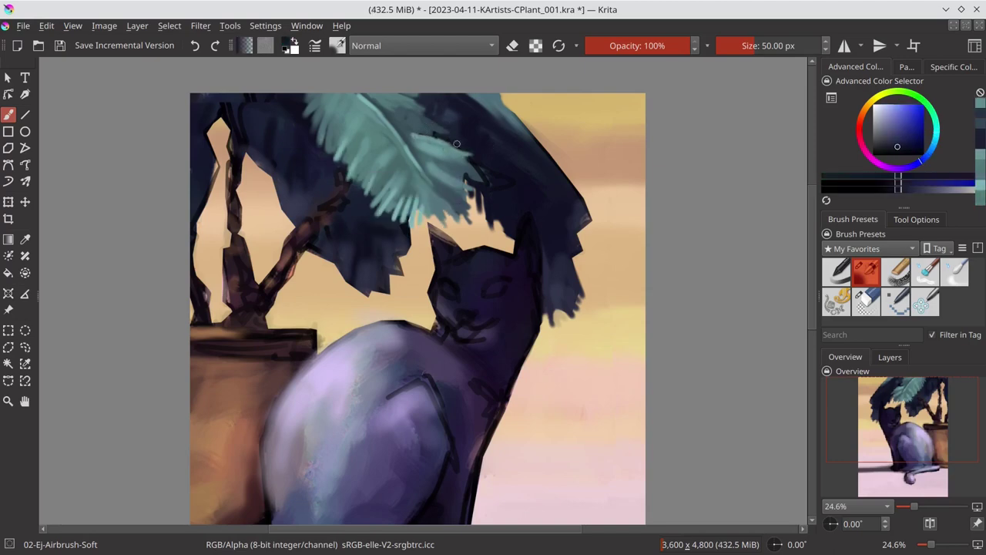
{"action": "left_click", "coordinate": [465, 178], "text": "ctrl"}
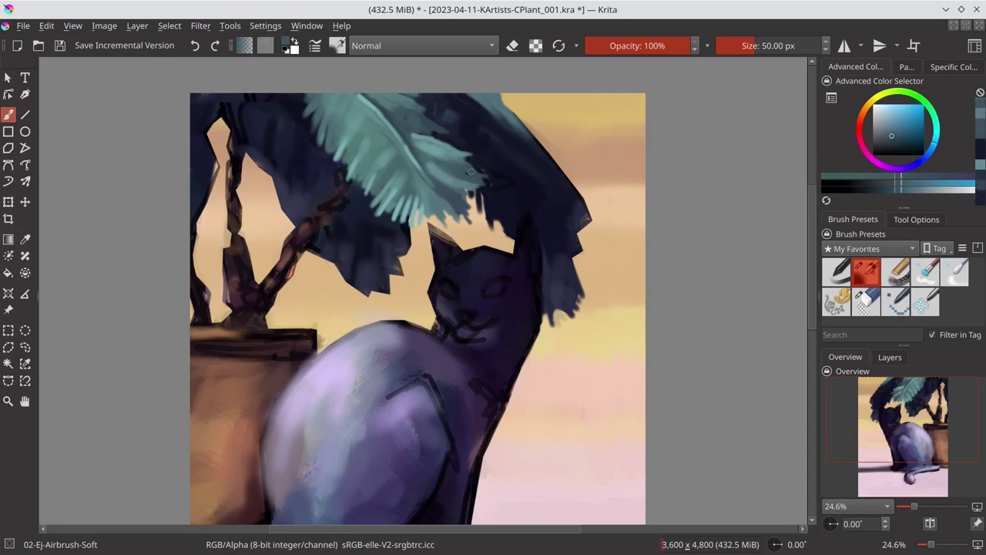
{"action": "left_click", "coordinate": [469, 194], "text": "ctrl"}
{"action": "left_click", "coordinate": [480, 174], "text": "ctrl"}
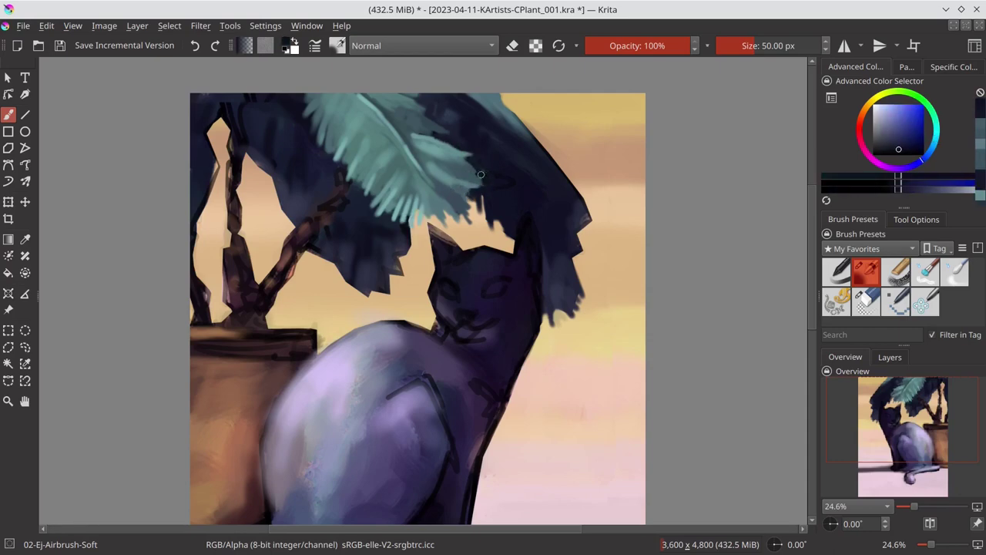
{"action": "left_click", "coordinate": [452, 125], "text": "ctrl"}
{"action": "left_click_drag", "start_coordinate": [452, 126], "coordinate": [461, 99]}
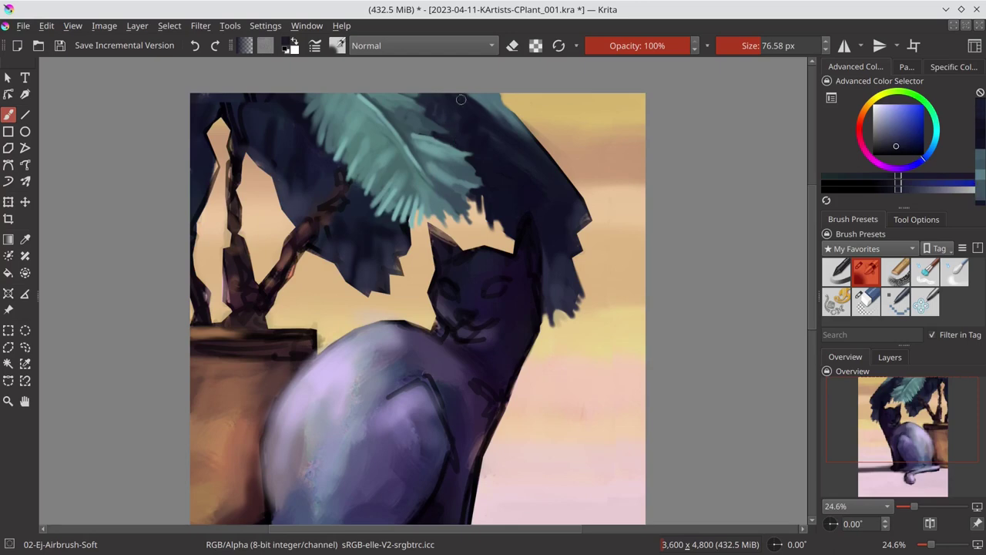
{"action": "left_click", "coordinate": [370, 165], "text": "ctrl"}
{"action": "key", "text": "bracketleft"}
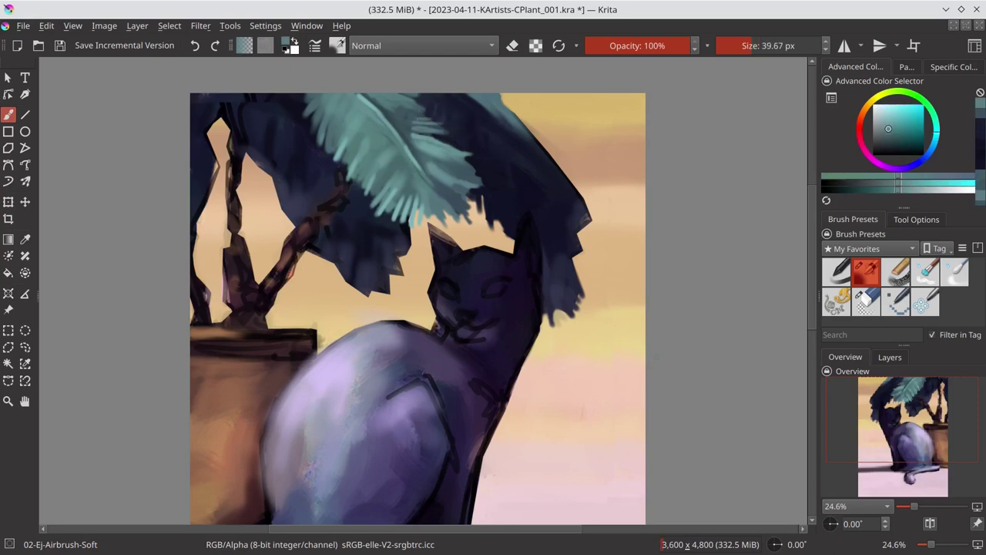
{"action": "left_click", "coordinate": [465, 135], "text": "ctrl"}
{"action": "left_click", "coordinate": [537, 140], "text": "ctrl"}
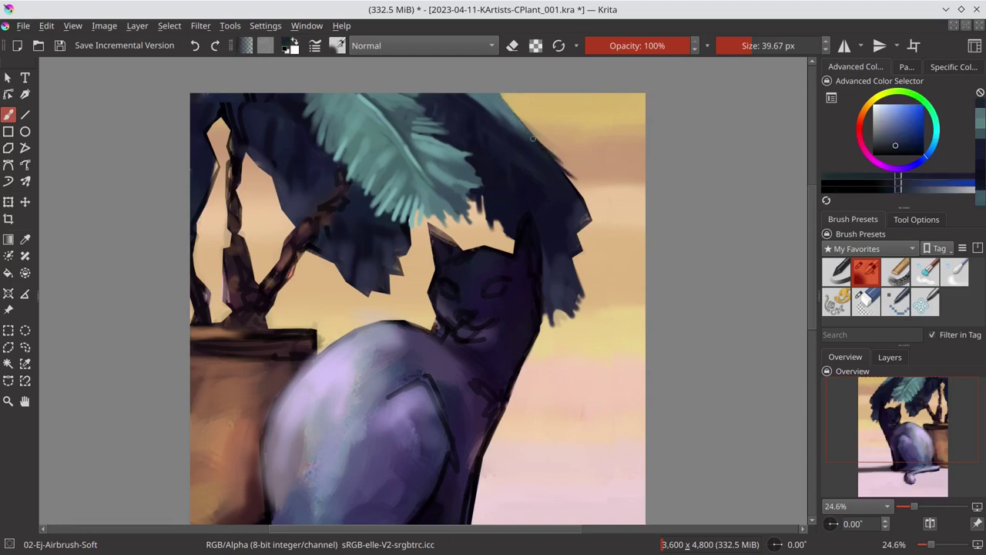
{"action": "left_click", "coordinate": [558, 159], "text": "ctrl"}
Resize the brush to about 53 px and save the painting.
{"action": "left_click_drag", "start_coordinate": [565, 172], "coordinate": [552, 200]}
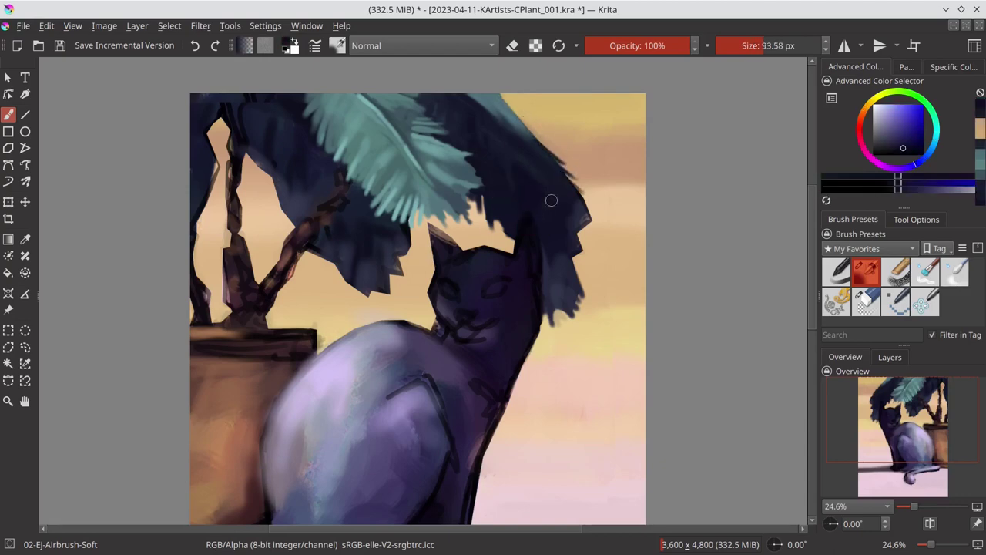
{"action": "left_click", "coordinate": [517, 210], "text": "ctrl"}
{"action": "key", "text": "bracketleft"}
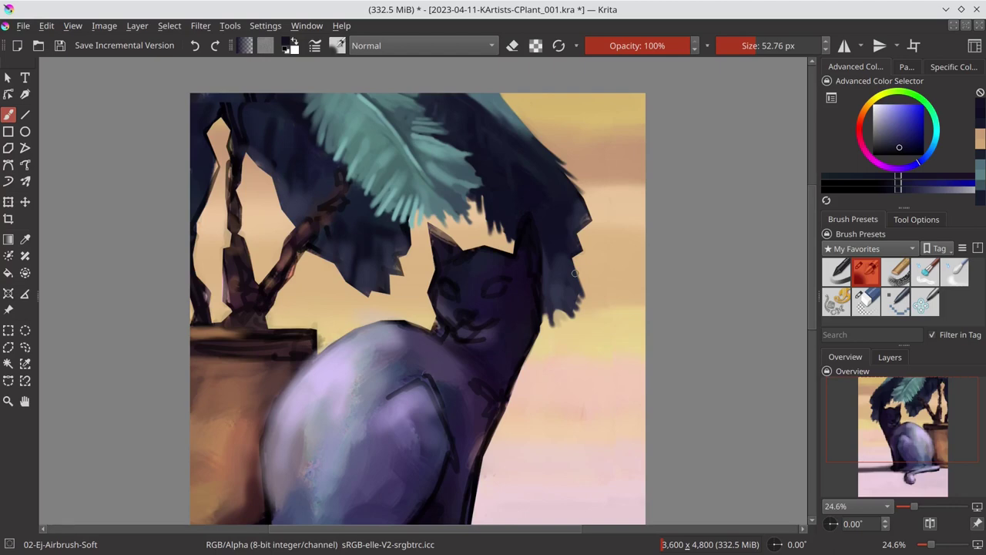
{"action": "key", "text": "ctrl+s"}
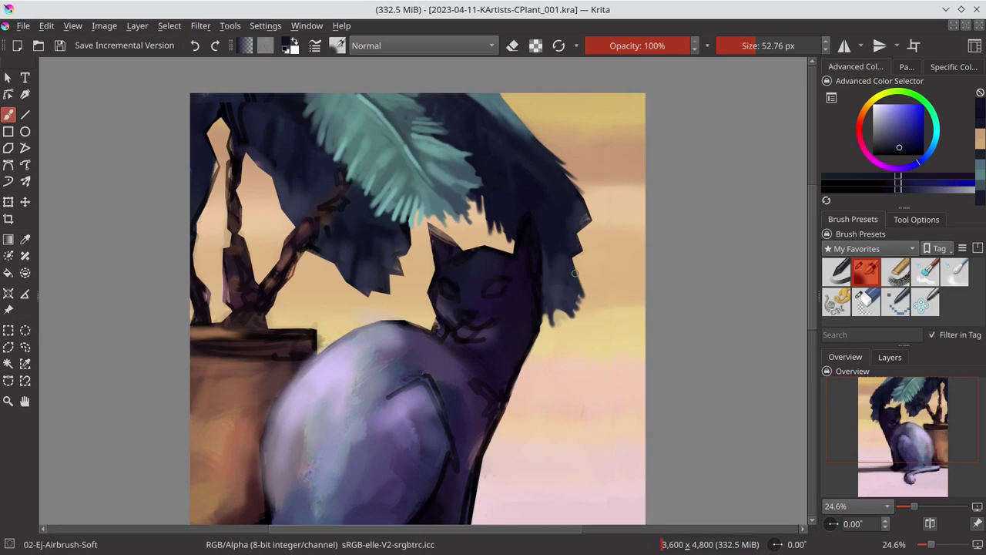
Extend the dark leaf tip on the right with spiky strokes, brush about 65 px.
{"action": "left_click", "coordinate": [571, 193], "text": "ctrl"}
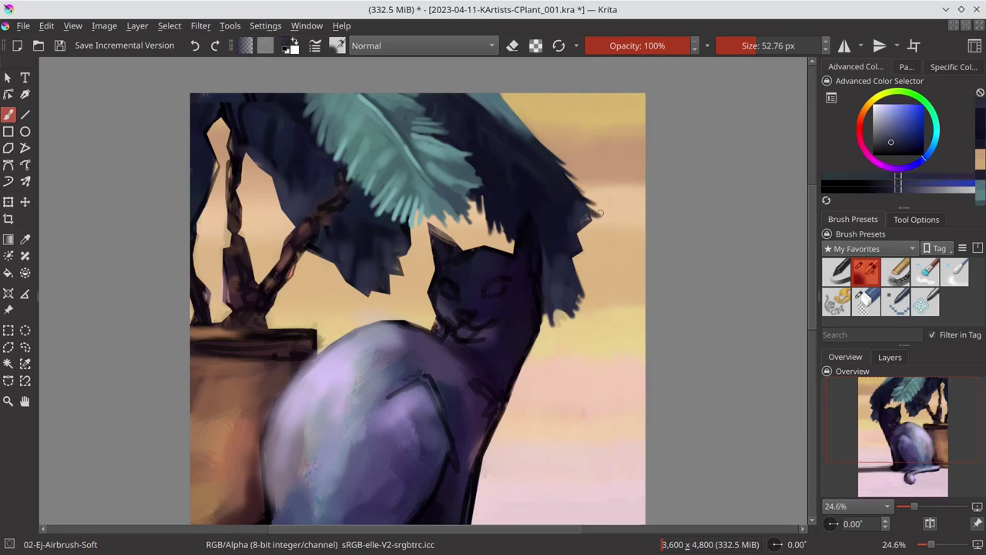
{"action": "left_click_drag", "start_coordinate": [597, 205], "coordinate": [586, 242]}
{"action": "left_click", "coordinate": [587, 242], "text": "ctrl"}
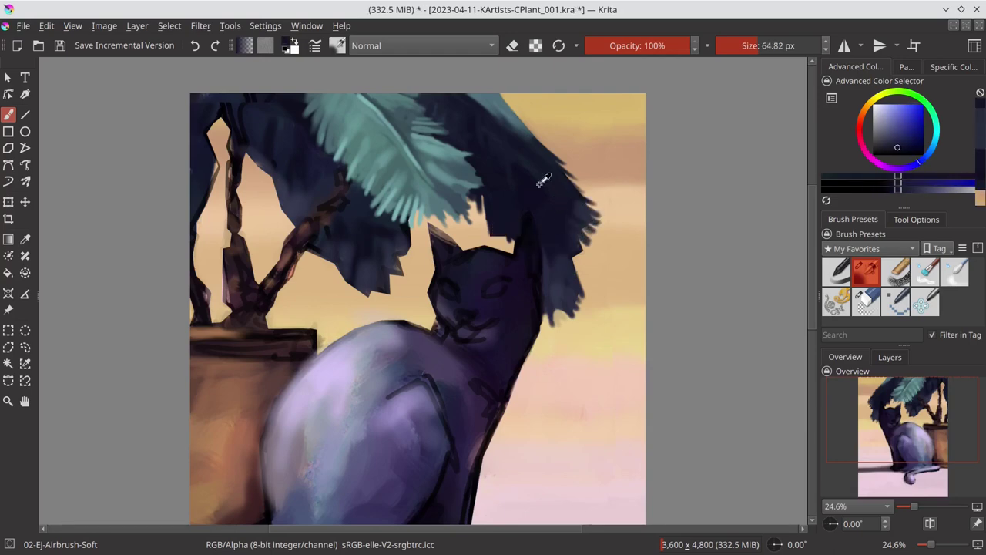
{"action": "left_click_drag", "start_coordinate": [539, 279], "coordinate": [579, 262]}
{"action": "left_click", "coordinate": [580, 255], "text": "ctrl"}
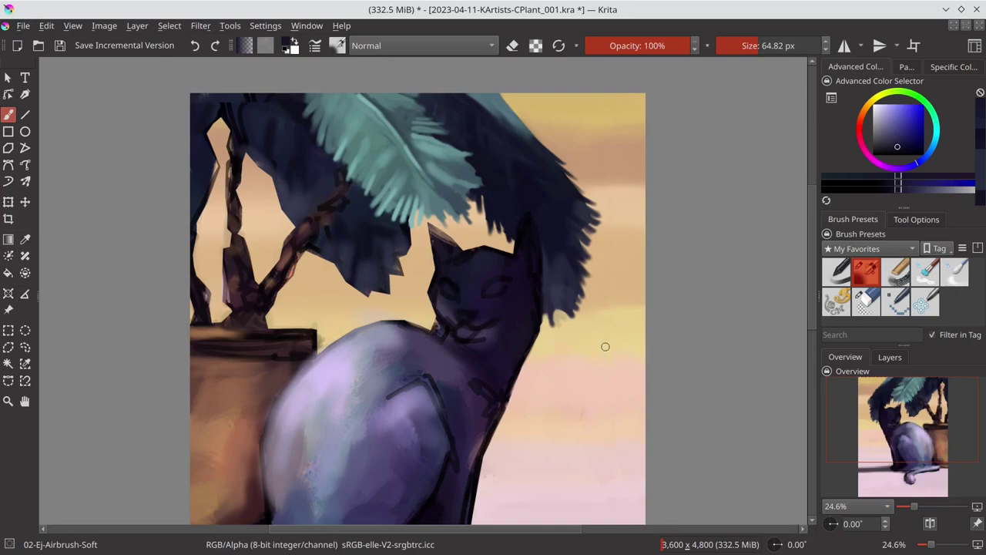
Darken the left edge of the trunk with dark blue, then sample trunk tones at about 44 px.
{"action": "left_click", "coordinate": [246, 138], "text": "ctrl"}
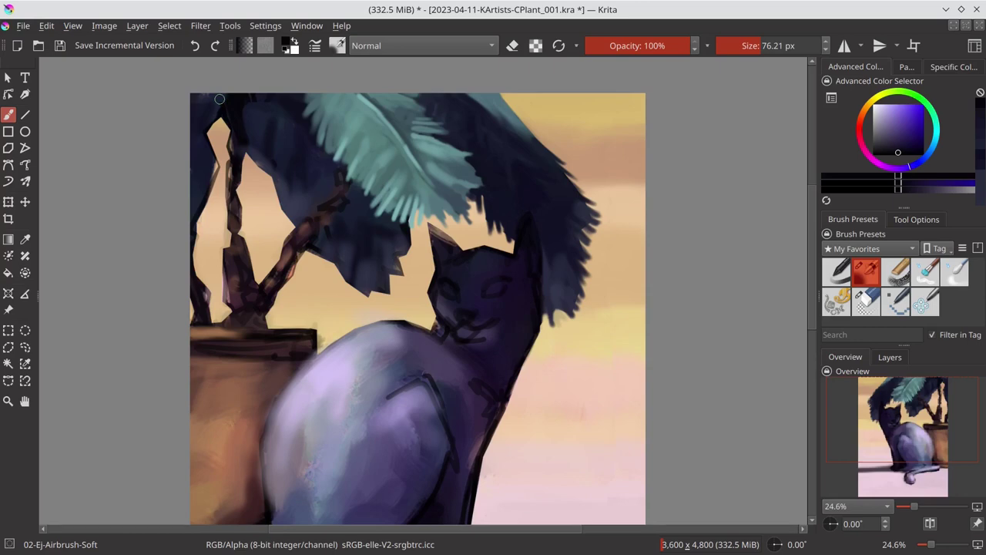
{"action": "left_click", "coordinate": [217, 109], "text": "ctrl"}
{"action": "left_click_drag", "start_coordinate": [208, 166], "coordinate": [207, 222]}
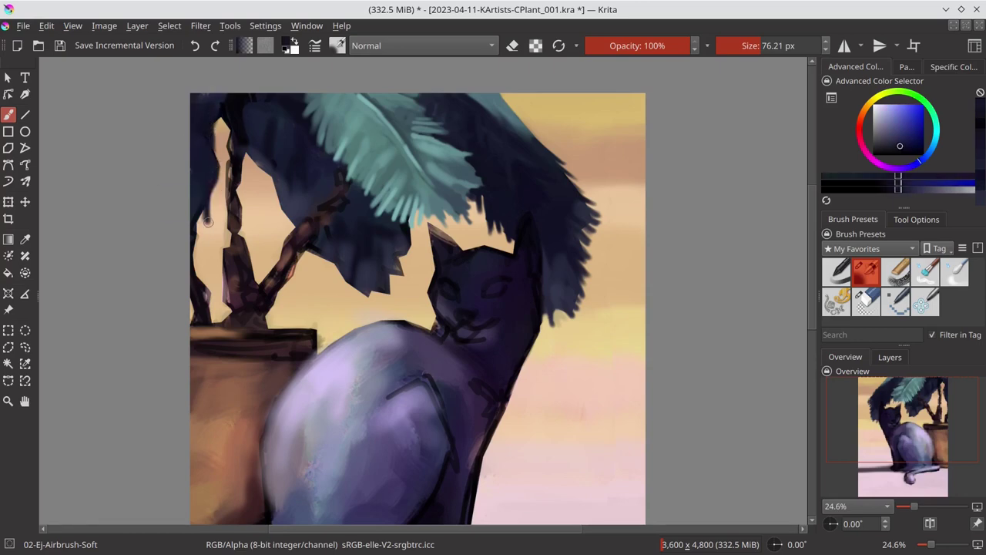
{"action": "left_click", "coordinate": [209, 281], "text": "ctrl"}
{"action": "left_click", "coordinate": [196, 306], "text": "ctrl"}
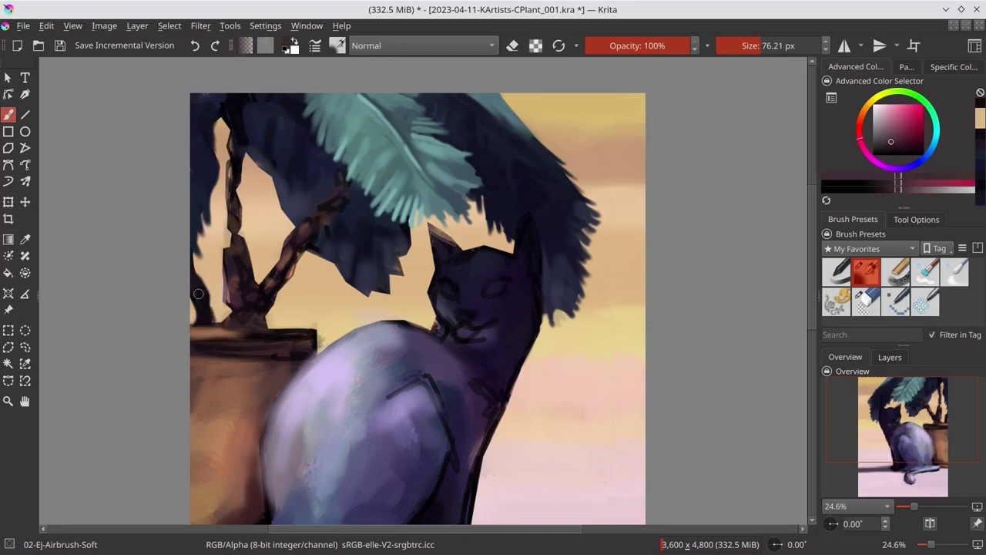
{"action": "left_click_drag", "start_coordinate": [200, 312], "coordinate": [188, 313]}
{"action": "left_click", "coordinate": [196, 318], "text": "ctrl"}
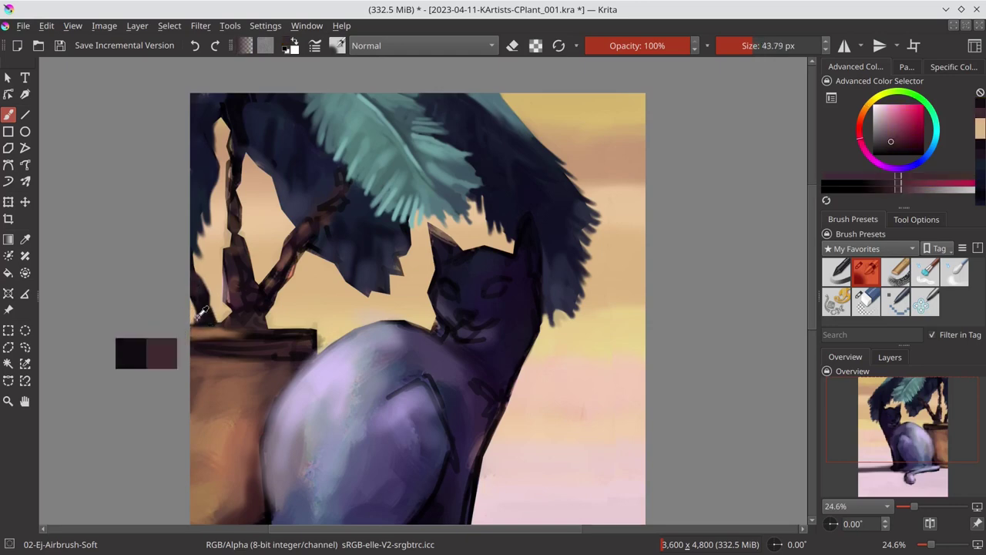
Sample dark blue and pink from the top-left foliage and trunk, brush about 74 px.
{"action": "left_click", "coordinate": [206, 125], "text": "ctrl"}
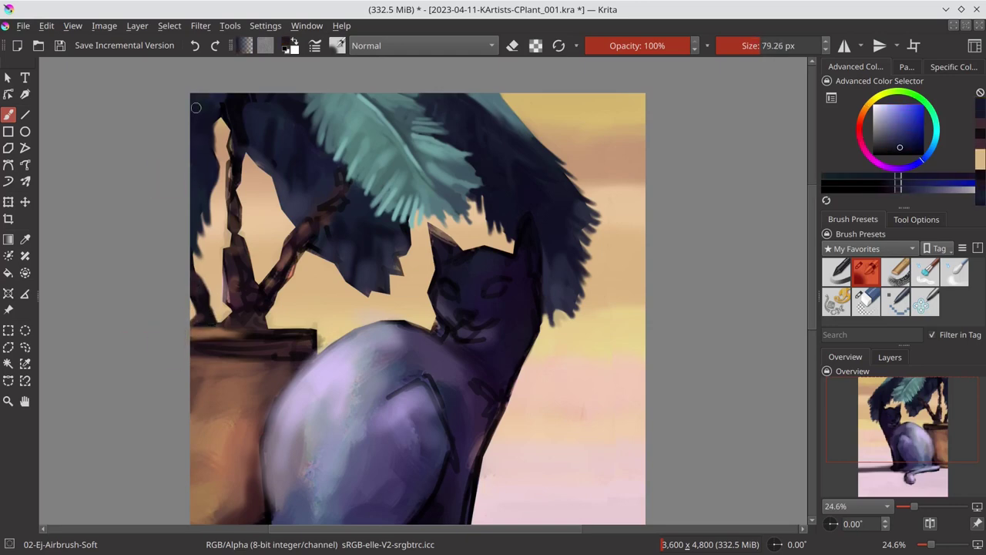
{"action": "left_click_drag", "start_coordinate": [203, 106], "coordinate": [223, 106]}
{"action": "left_click", "coordinate": [235, 175], "text": "ctrl"}
{"action": "left_click", "coordinate": [243, 199], "text": "ctrl"}
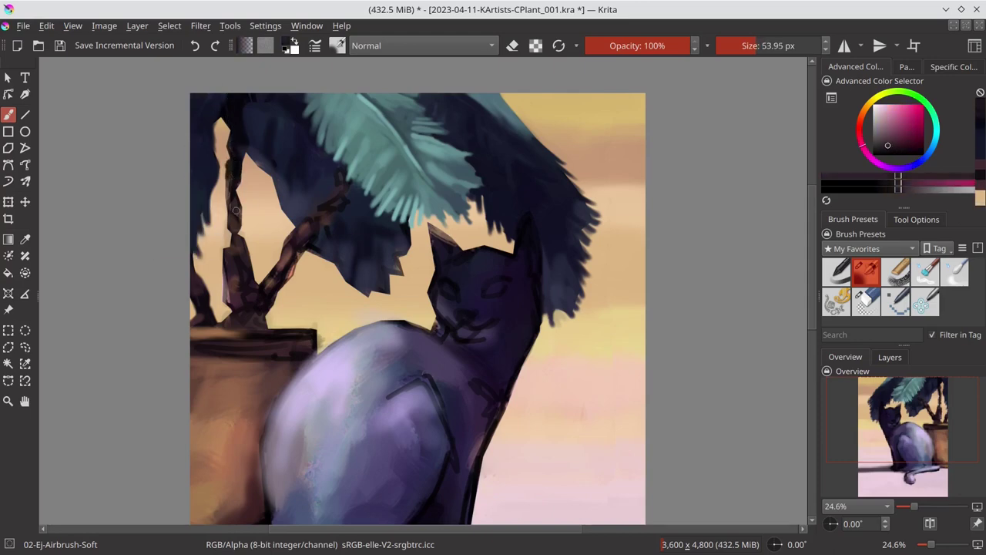
{"action": "left_click_drag", "start_coordinate": [233, 171], "coordinate": [215, 172]}
{"action": "left_click", "coordinate": [231, 104], "text": "ctrl"}
{"action": "left_click_drag", "start_coordinate": [231, 104], "coordinate": [246, 104]}
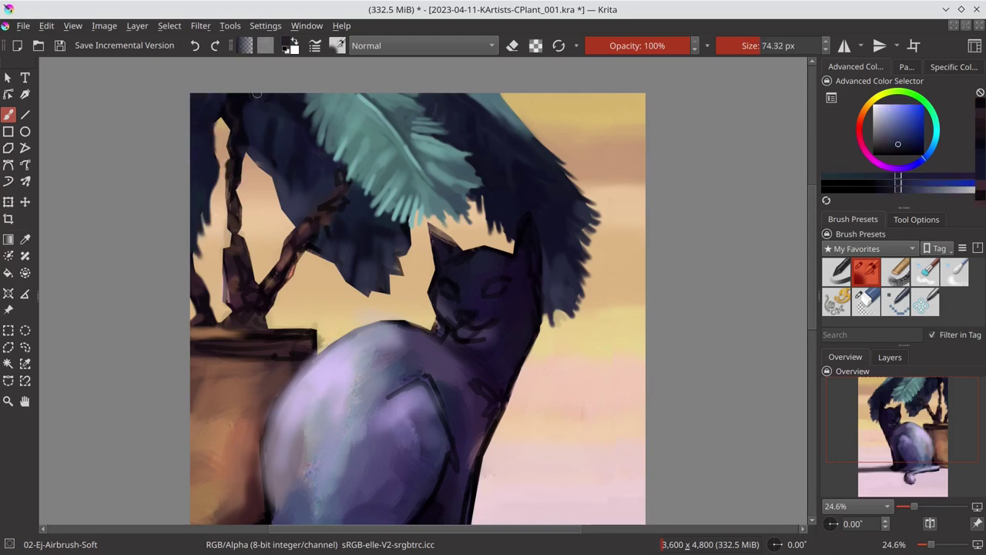
{"action": "key", "text": "ctrl+s"}
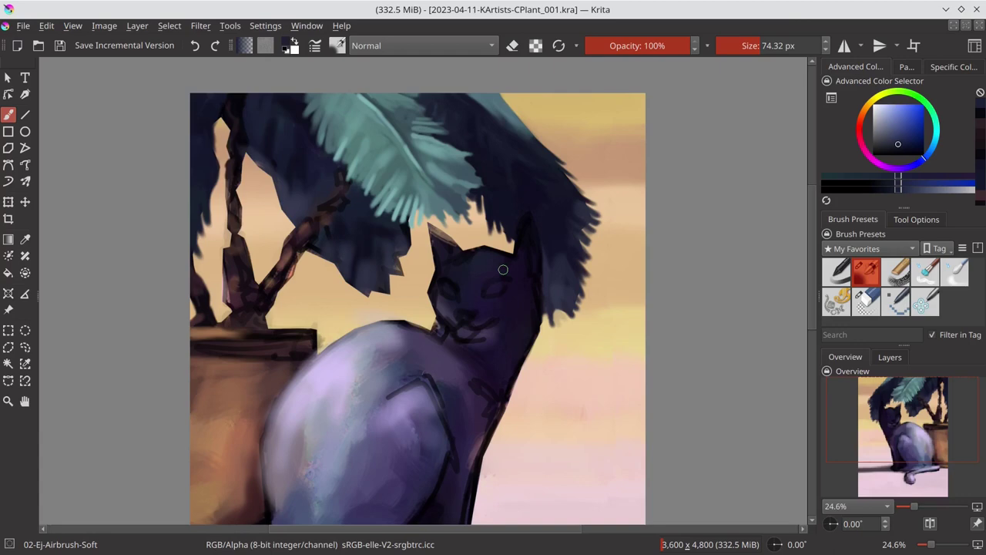
Sample purple, magenta, peach and near-black tones around the trunk and leaves.
{"action": "left_click", "coordinate": [239, 100], "text": "ctrl"}
{"action": "left_click", "coordinate": [236, 112], "text": "ctrl"}
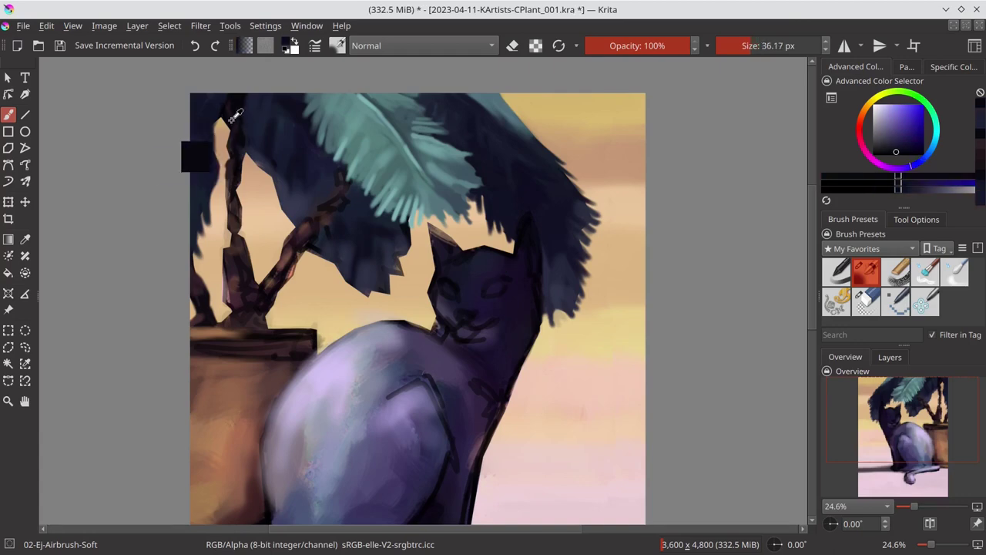
{"action": "left_click", "coordinate": [235, 114], "text": "ctrl"}
{"action": "left_click", "coordinate": [256, 128], "text": "ctrl"}
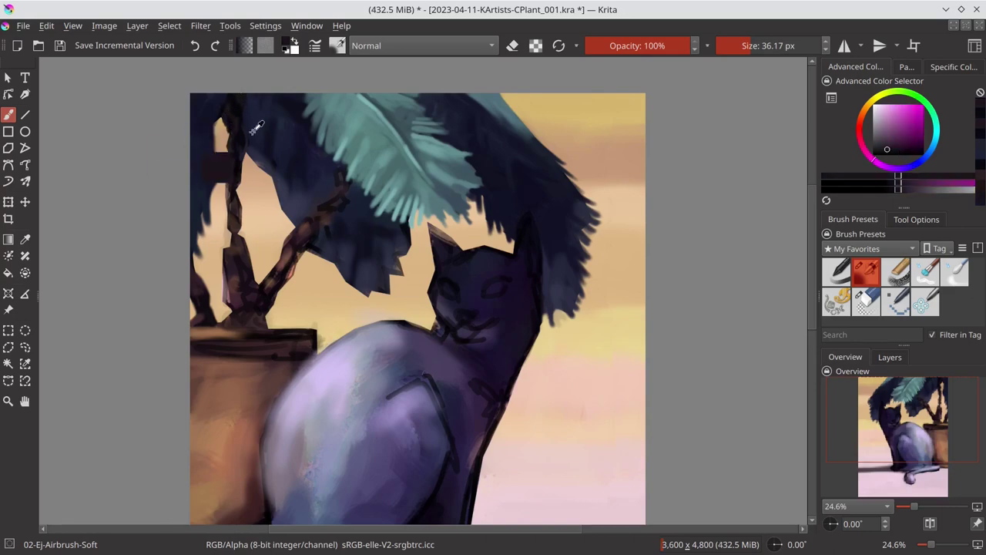
{"action": "left_click", "coordinate": [242, 132], "text": "ctrl"}
{"action": "left_click", "coordinate": [238, 202], "text": "ctrl"}
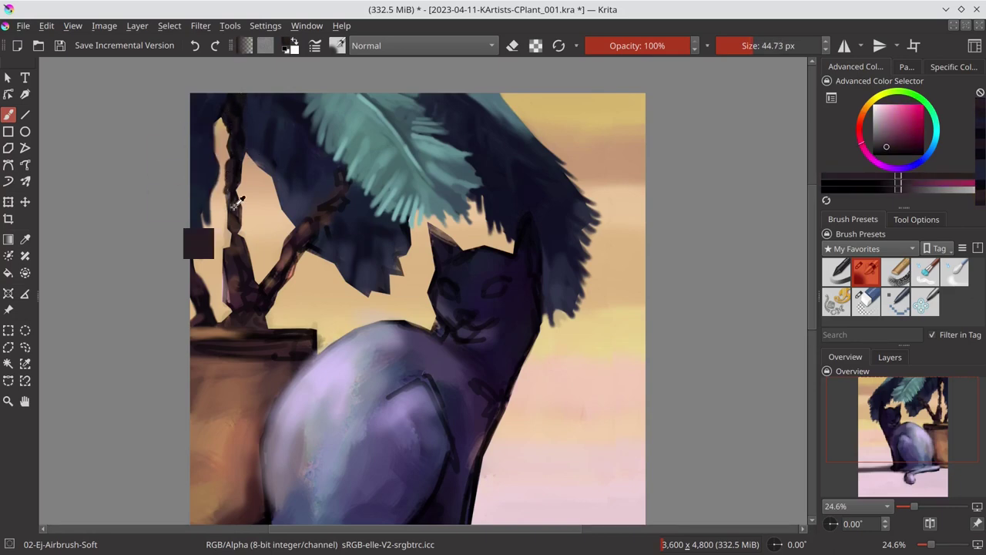
{"action": "left_click", "coordinate": [239, 117], "text": "ctrl"}
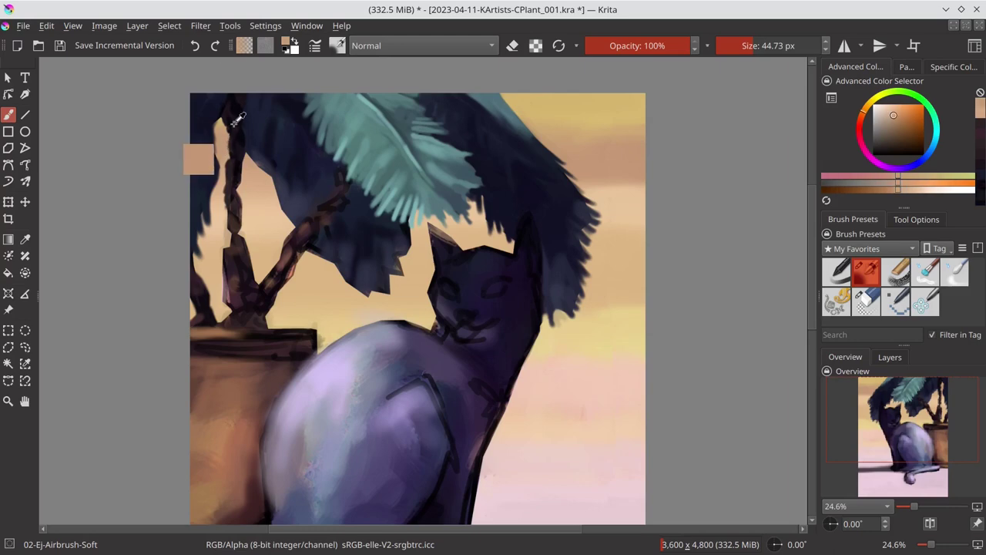
{"action": "left_click", "coordinate": [236, 122], "text": "ctrl"}
{"action": "left_click", "coordinate": [212, 232], "text": "ctrl"}
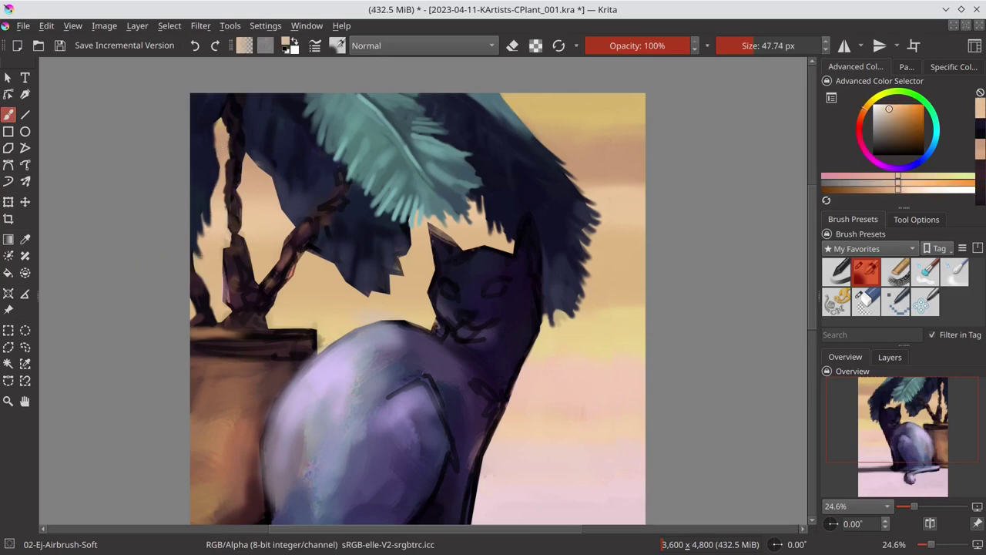
{"action": "left_click", "coordinate": [216, 227], "text": "ctrl"}
{"action": "left_click", "coordinate": [234, 210], "text": "ctrl"}
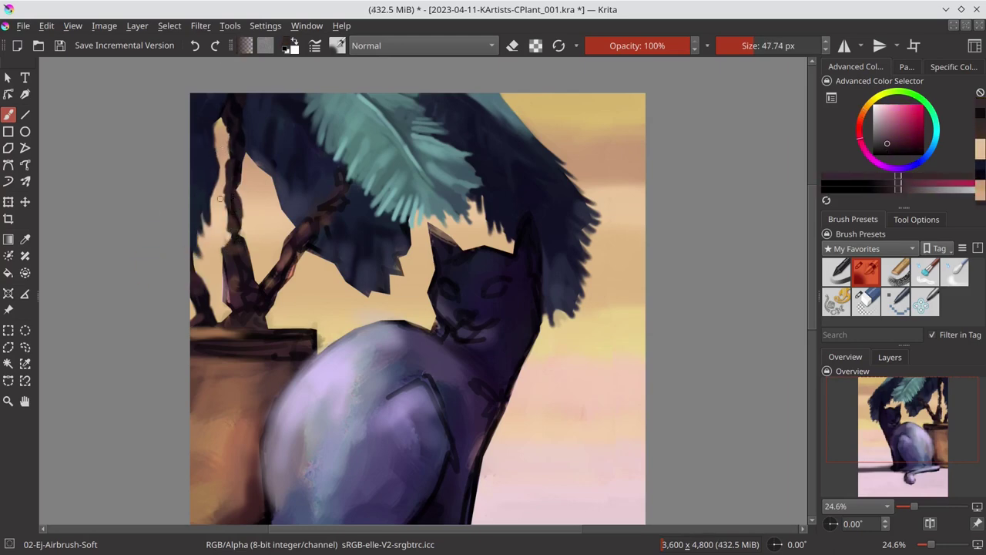
Sample orange-tan, purple and dark reddish-brown tones from the stems.
{"action": "left_click", "coordinate": [223, 254], "text": "ctrl"}
{"action": "left_click", "coordinate": [226, 304], "text": "ctrl"}
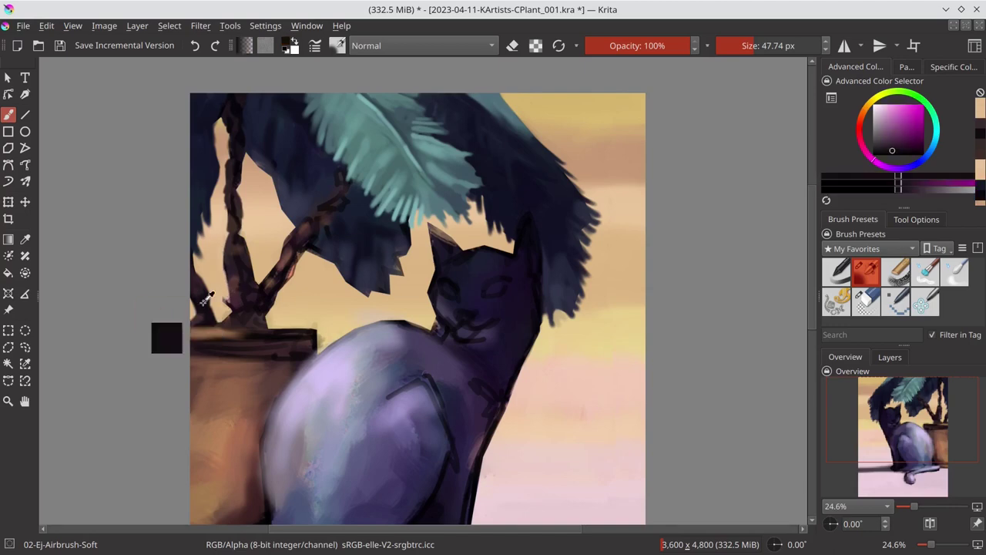
{"action": "left_click", "coordinate": [235, 313], "text": "ctrl"}
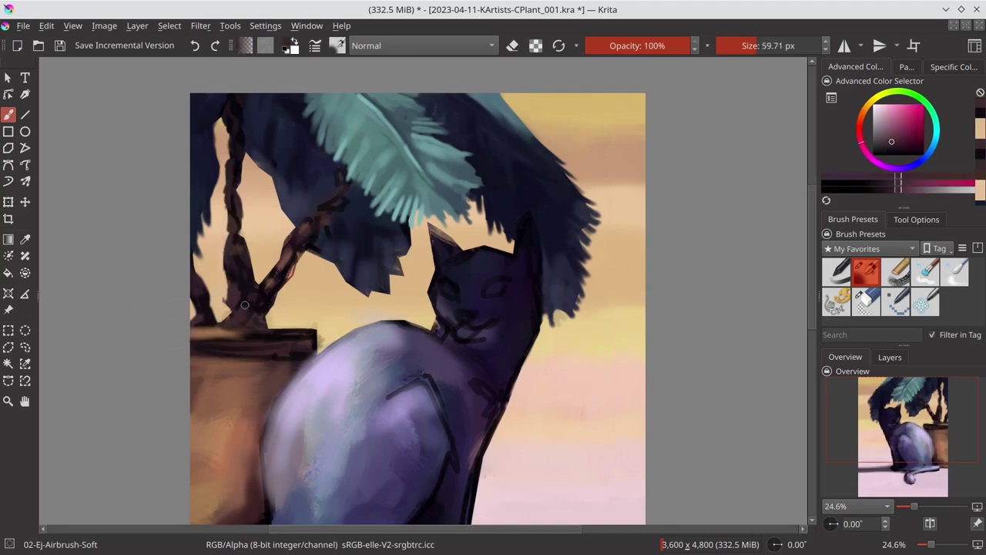
{"action": "left_click", "coordinate": [231, 285], "text": "ctrl"}
{"action": "left_click", "coordinate": [241, 244], "text": "ctrl"}
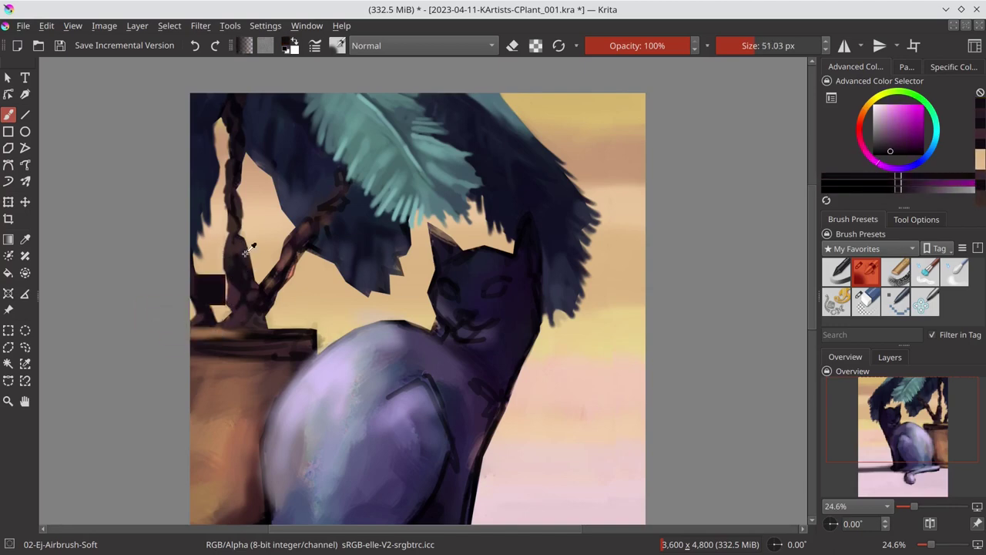
{"action": "left_click", "coordinate": [239, 249], "text": "ctrl"}
{"action": "left_click", "coordinate": [237, 274], "text": "ctrl"}
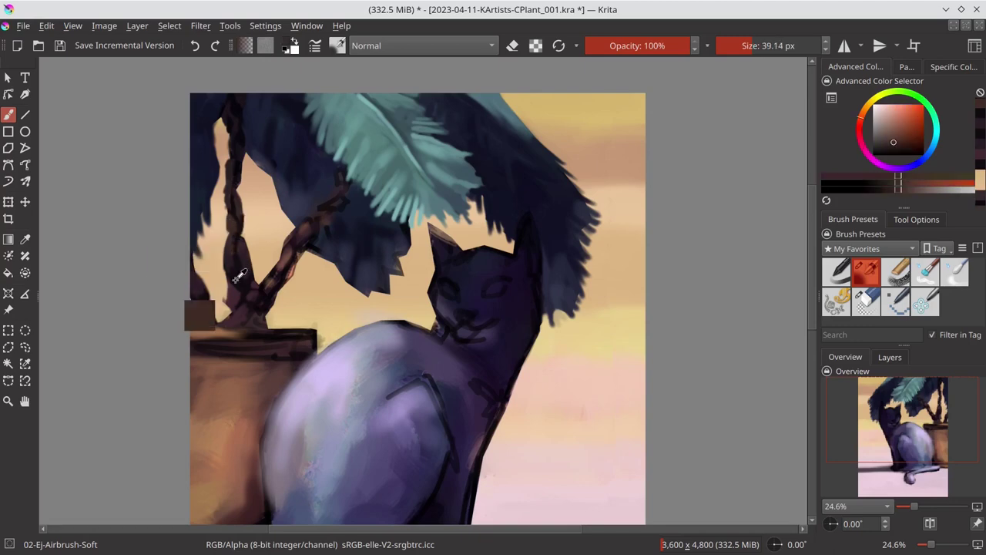
{"action": "left_click", "coordinate": [231, 190], "text": "ctrl"}
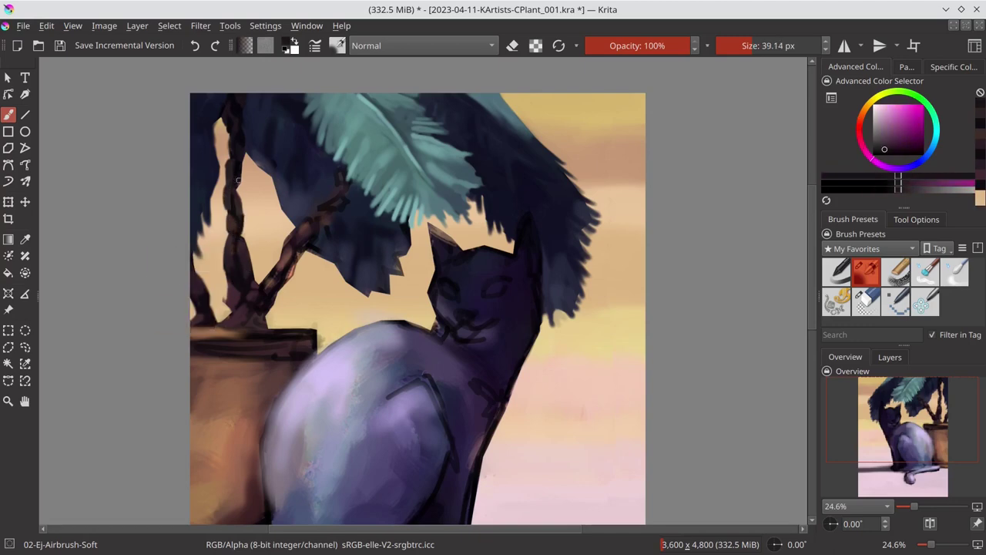
Sample mauve, warm brown and light orange tones, then save the painting.
{"action": "left_click", "coordinate": [206, 198], "text": "ctrl"}
{"action": "left_click", "coordinate": [228, 297], "text": "ctrl"}
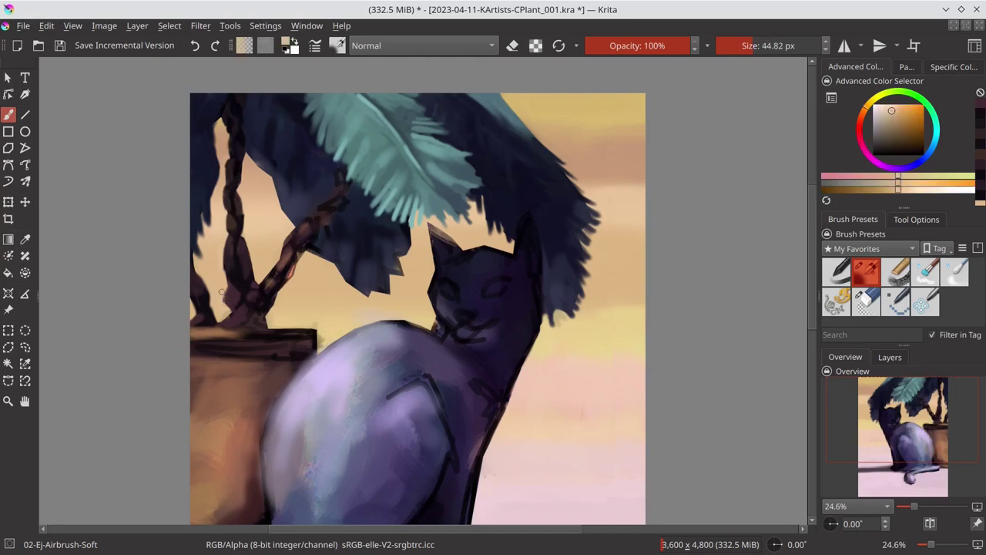
{"action": "left_click", "coordinate": [202, 265], "text": "ctrl"}
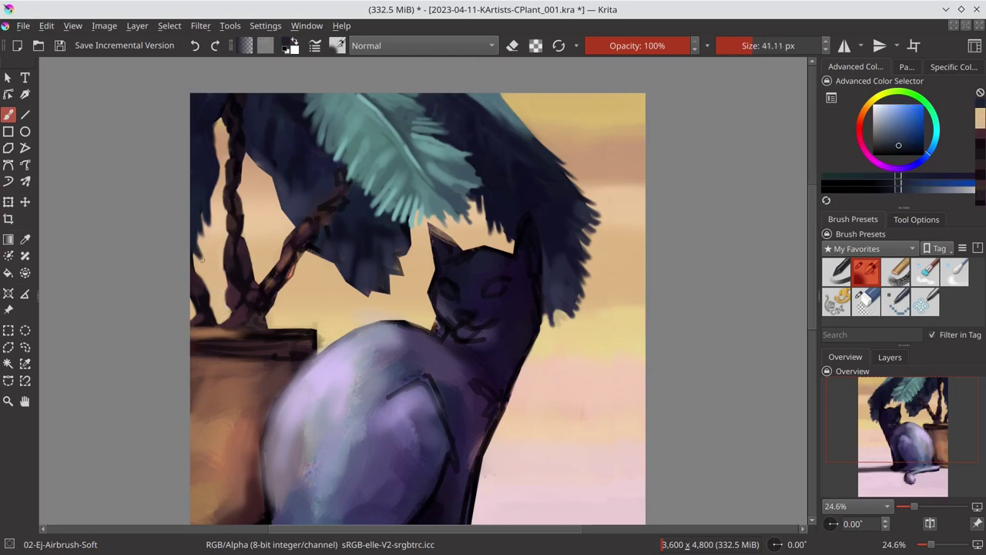
{"action": "left_click", "coordinate": [207, 353], "text": "ctrl"}
{"action": "key", "text": "ctrl+s"}
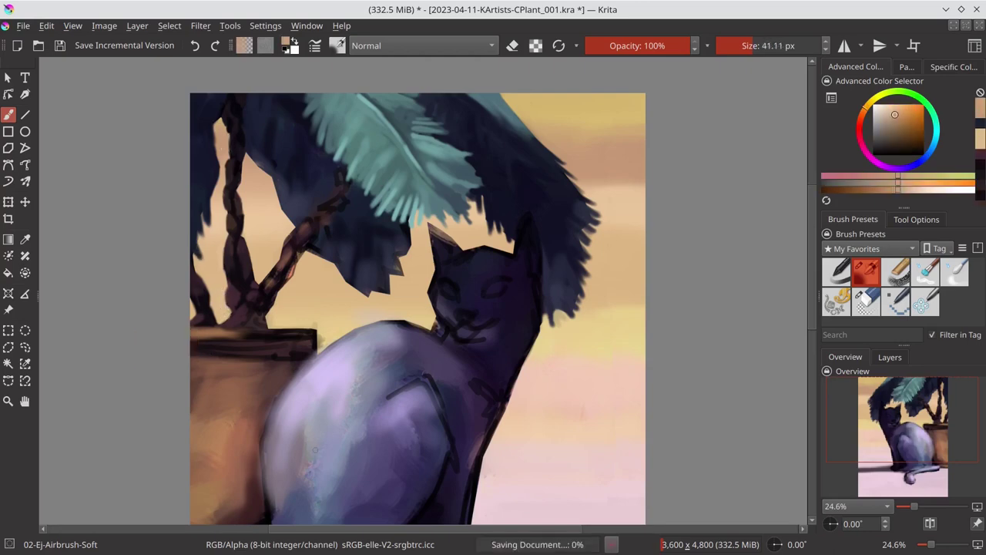
Sample dark magenta, dark red, light orange and reddish-brown tones from the pot.
{"action": "left_click", "coordinate": [261, 294], "text": "ctrl"}
{"action": "left_click", "coordinate": [254, 301], "text": "ctrl"}
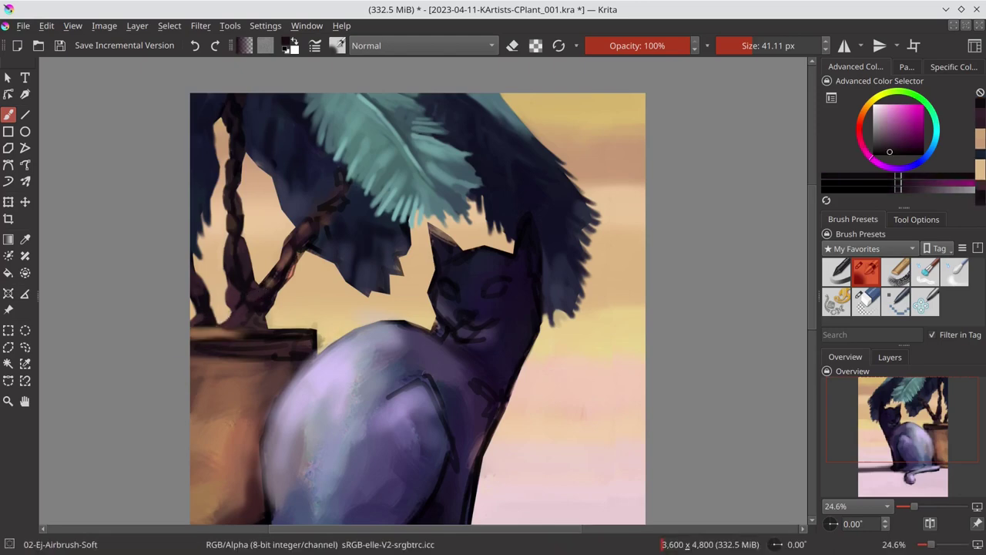
{"action": "left_click", "coordinate": [265, 312], "text": "ctrl"}
{"action": "left_click", "coordinate": [245, 342], "text": "ctrl"}
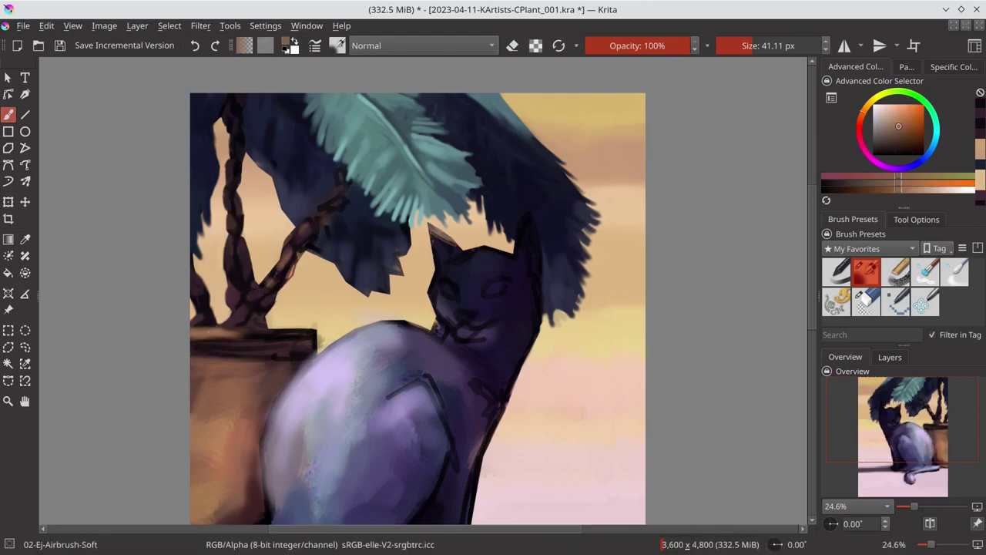
{"action": "left_click", "coordinate": [233, 349], "text": "ctrl"}
{"action": "left_click", "coordinate": [317, 328], "text": "ctrl"}
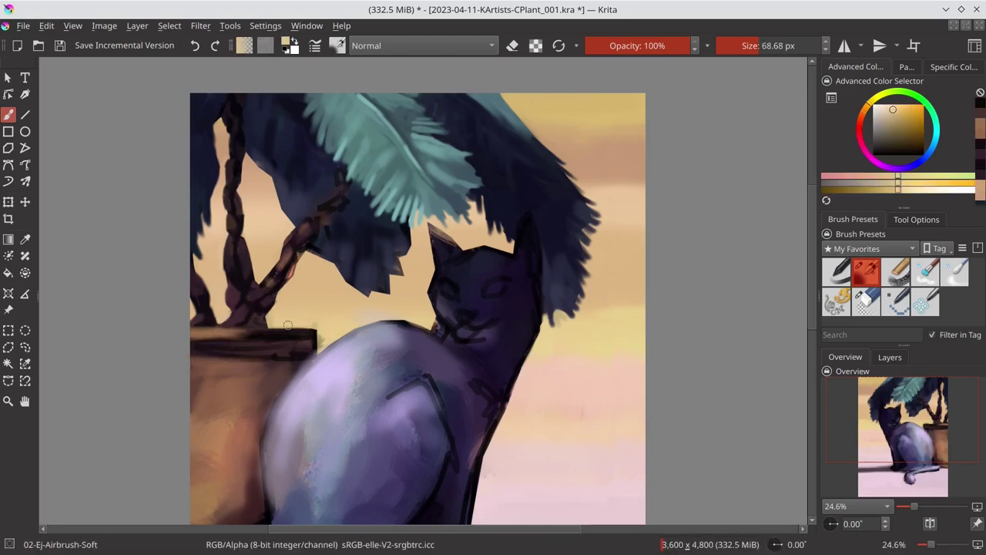
{"action": "left_click", "coordinate": [225, 330], "text": "ctrl"}
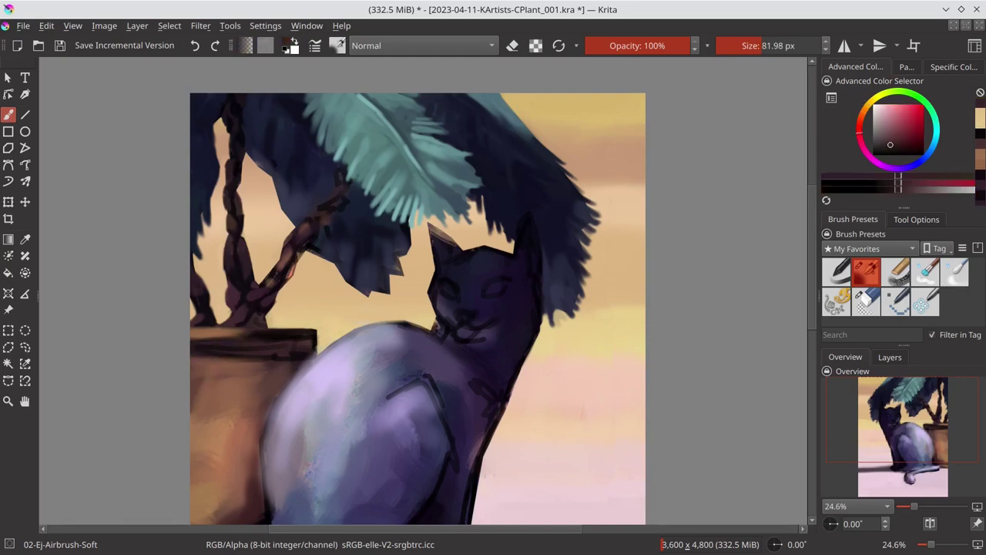
{"action": "left_click", "coordinate": [198, 367], "text": "ctrl"}
{"action": "left_click", "coordinate": [228, 345], "text": "ctrl"}
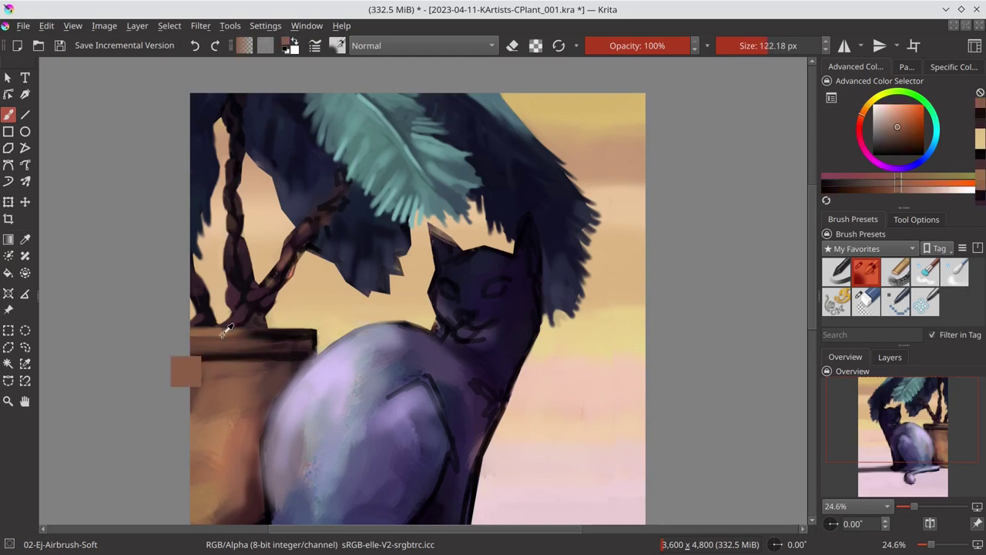
Sample reddish-brown and peach-orange tones for the pot rim, then save.
{"action": "left_click", "coordinate": [275, 339], "text": "ctrl"}
{"action": "left_click", "coordinate": [281, 333], "text": "ctrl"}
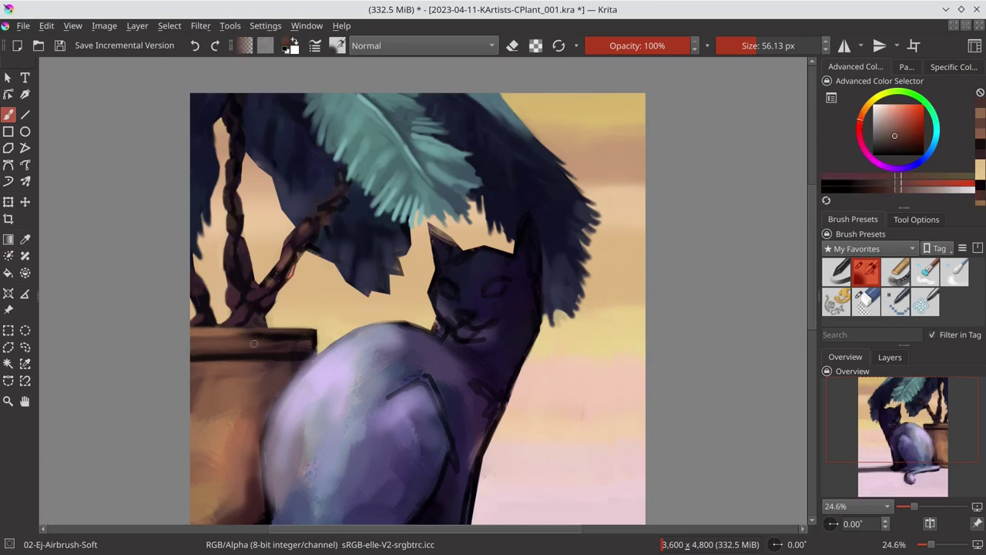
{"action": "left_click", "coordinate": [296, 369], "text": "ctrl"}
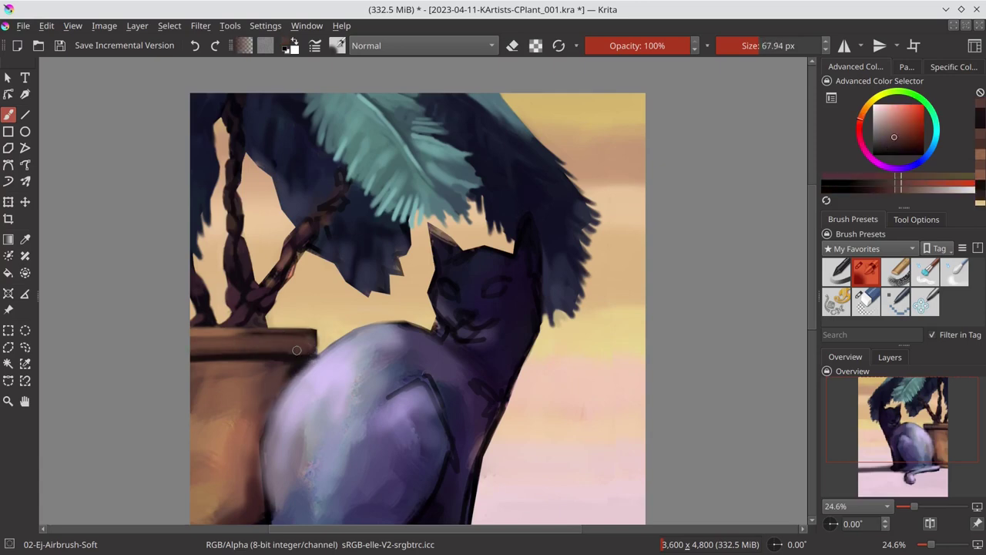
{"action": "left_click", "coordinate": [318, 342], "text": "ctrl"}
{"action": "left_click", "coordinate": [266, 410], "text": "ctrl"}
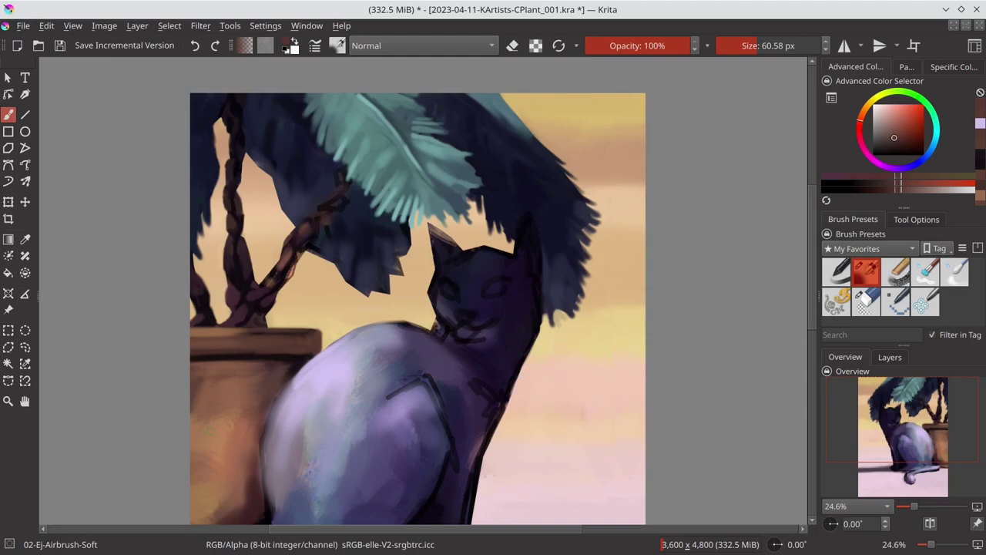
{"action": "left_click", "coordinate": [284, 374], "text": "ctrl"}
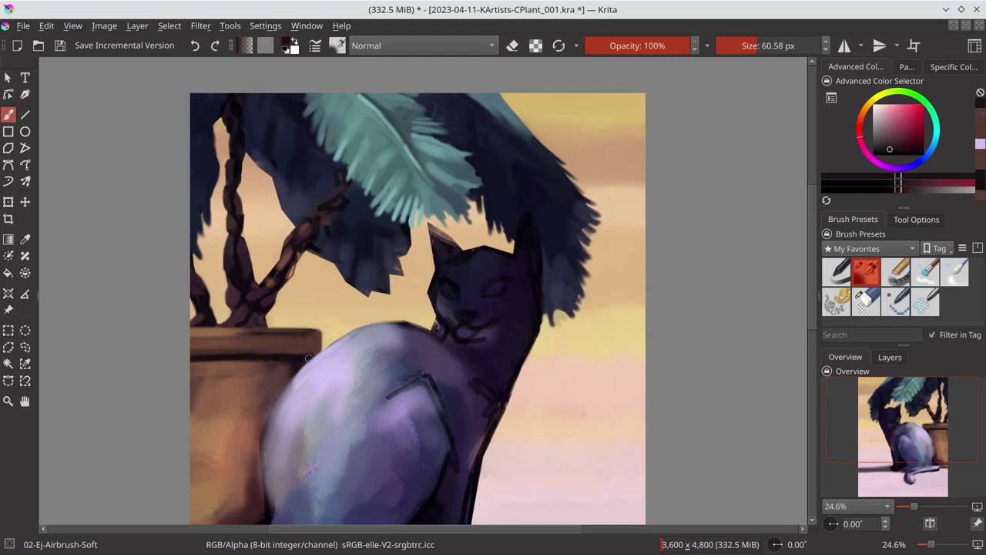
{"action": "left_click", "coordinate": [219, 406], "text": "ctrl"}
{"action": "left_click", "coordinate": [234, 506], "text": "ctrl"}
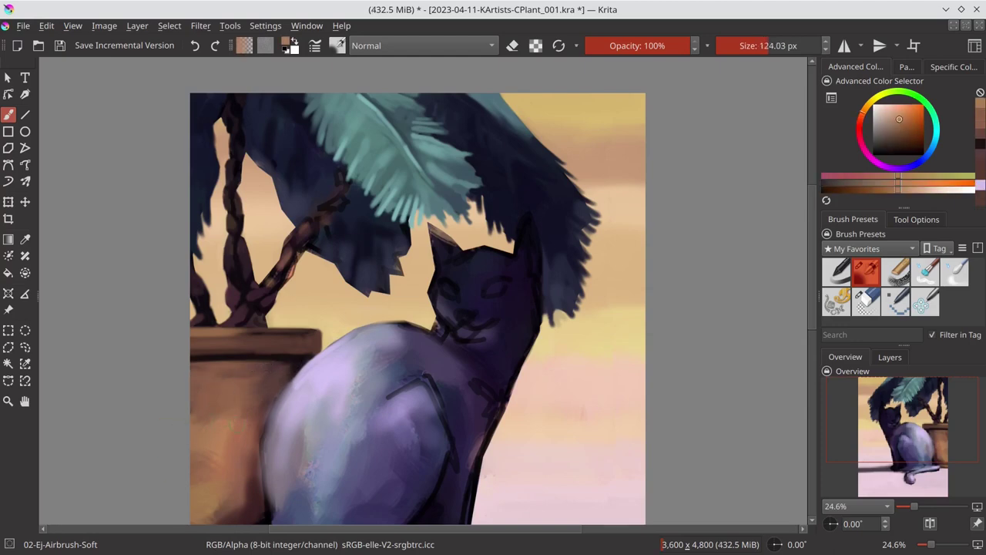
{"action": "key", "text": "ctrl+s"}
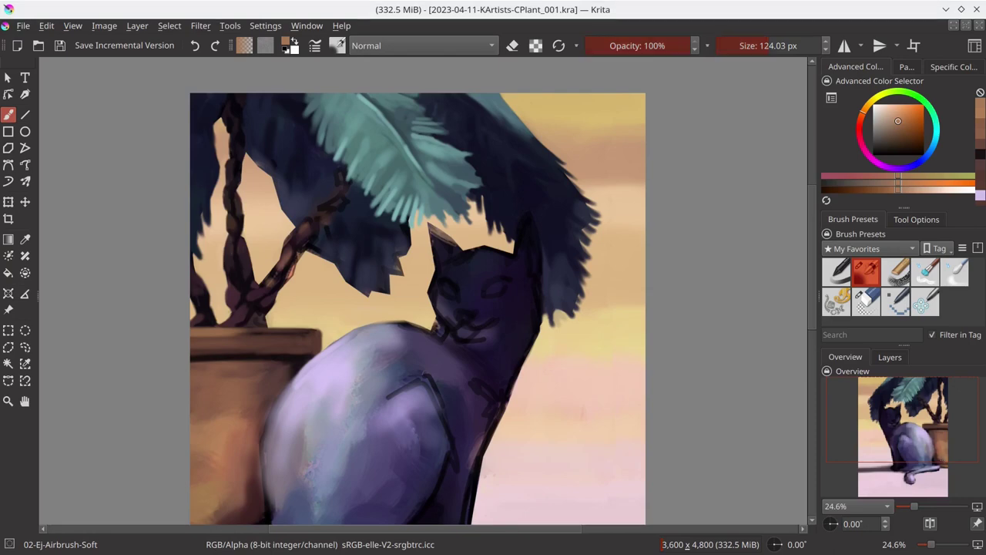
{"action": "left_click", "coordinate": [853, 16]}
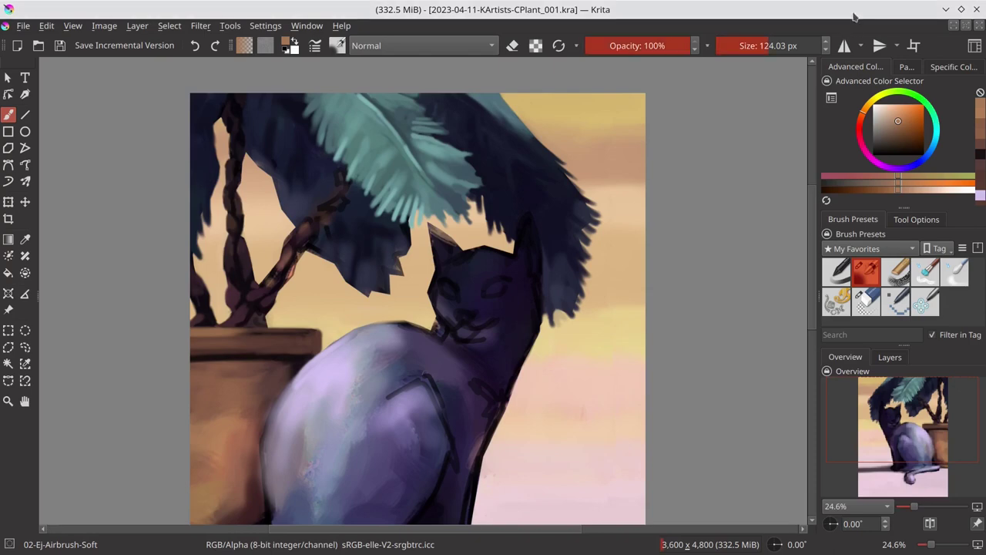
Repaint the plant stem with darker red-magenta strokes.
{"action": "left_click", "coordinate": [241, 316], "text": "ctrl"}
{"action": "left_click_drag", "start_coordinate": [262, 287], "coordinate": [286, 269]}
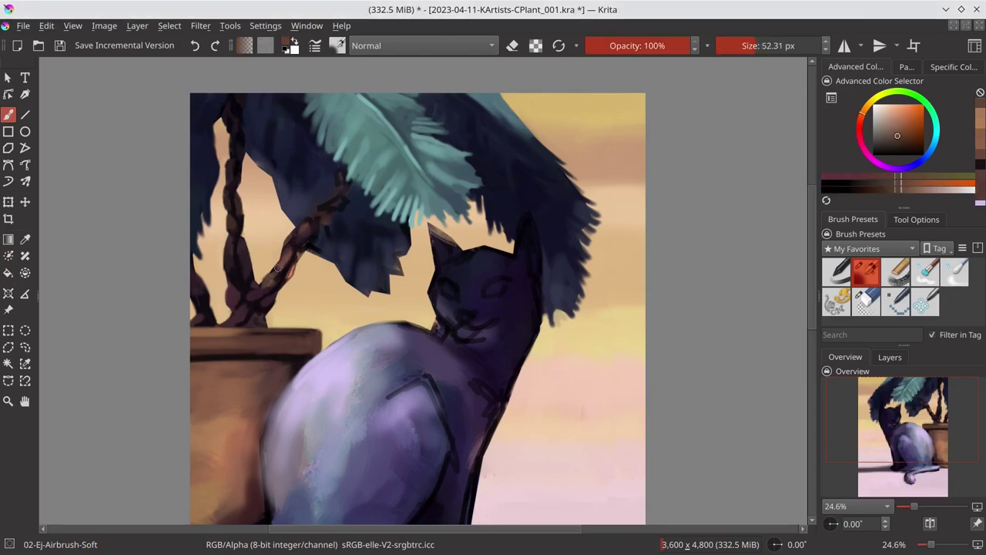
{"action": "left_click", "coordinate": [286, 270], "text": "ctrl"}
{"action": "key", "text": "bracketleft"}
{"action": "key", "text": "bracketleft"}
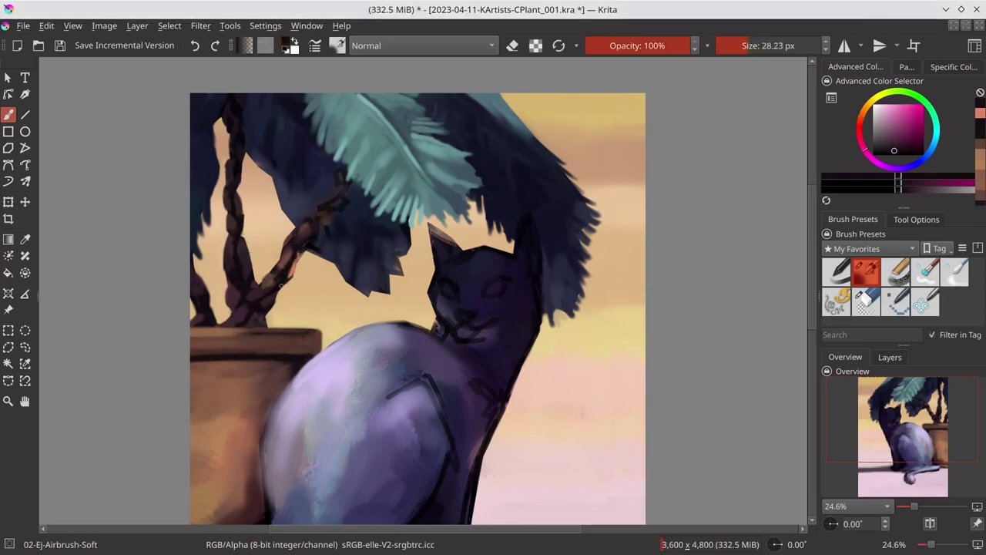
{"action": "left_click", "coordinate": [292, 246], "text": "ctrl"}
{"action": "left_click_drag", "start_coordinate": [293, 250], "coordinate": [310, 229]}
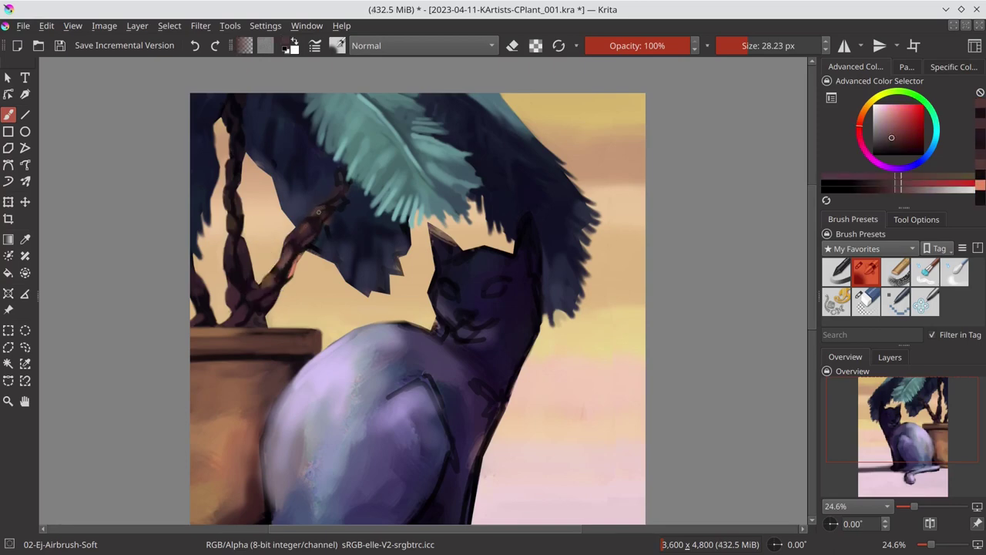
Sample orange-brown, magenta and navy tones along the stem and leaves, enlarging the brush.
{"action": "left_click", "coordinate": [327, 192], "text": "ctrl"}
{"action": "key", "text": "bracketright"}
{"action": "left_click", "coordinate": [342, 188], "text": "ctrl"}
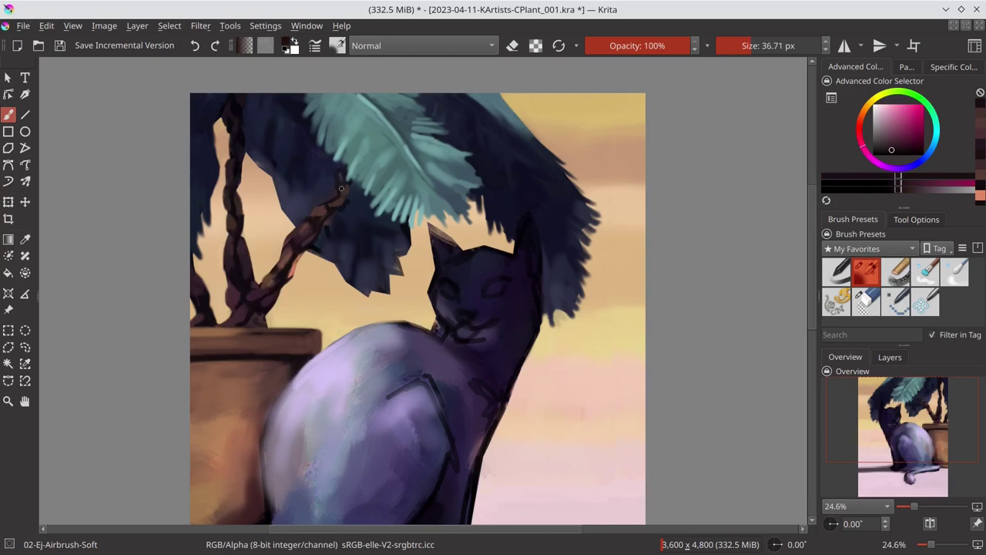
{"action": "left_click", "coordinate": [314, 228], "text": "ctrl"}
{"action": "key", "text": "bracketright"}
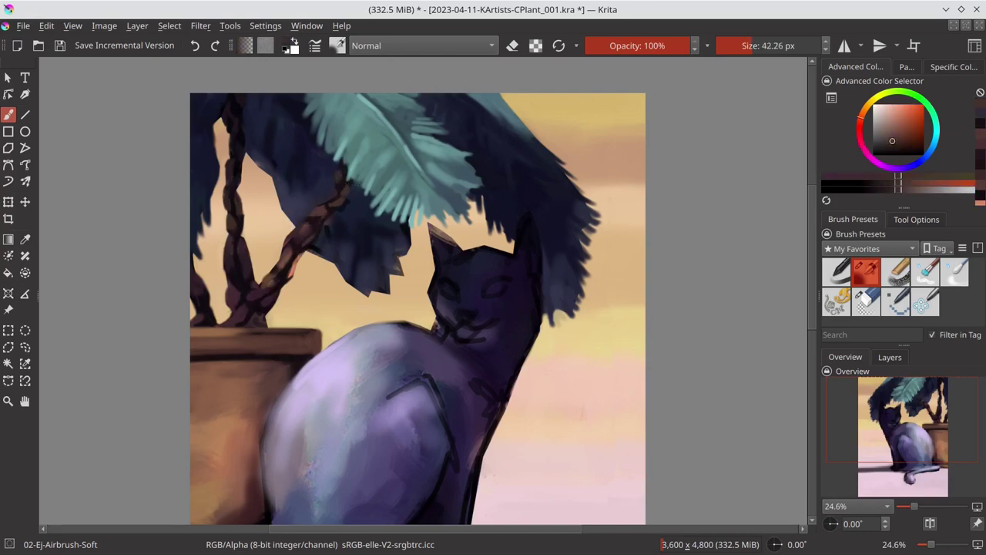
{"action": "left_click", "coordinate": [327, 221], "text": "ctrl"}
{"action": "key", "text": "bracketright"}
{"action": "left_click", "coordinate": [341, 211], "text": "ctrl"}
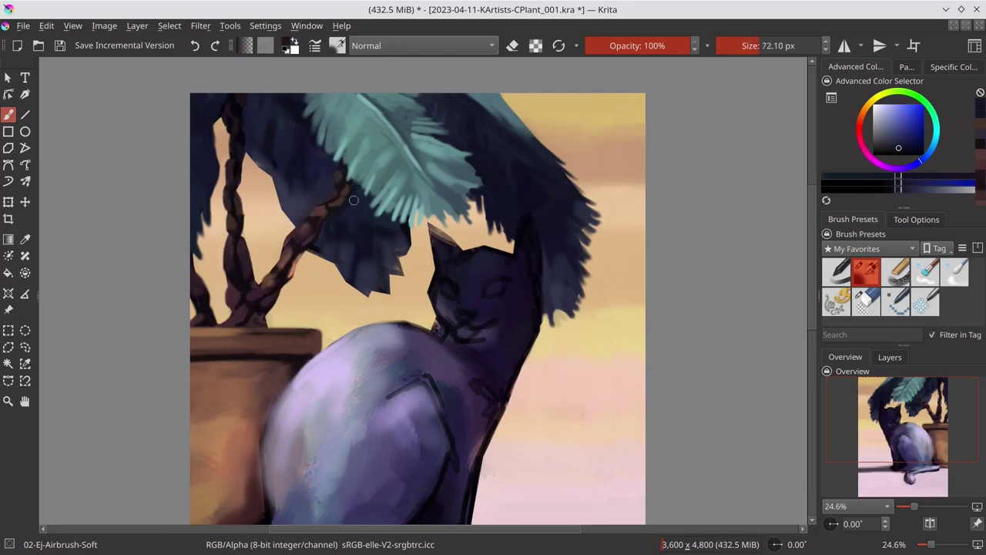
Sample several dark blue tones from the leaves around the cat's ear.
{"action": "left_click", "coordinate": [328, 235], "text": "ctrl"}
{"action": "left_click", "coordinate": [321, 184], "text": "ctrl"}
{"action": "key", "text": "bracketleft"}
{"action": "left_click", "coordinate": [262, 156], "text": "ctrl"}
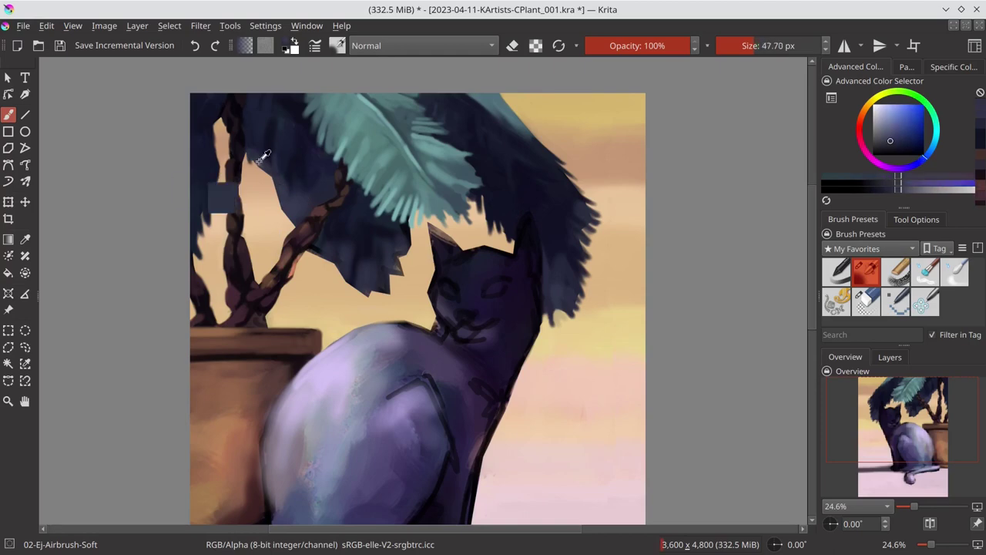
{"action": "left_click", "coordinate": [263, 156], "text": "ctrl"}
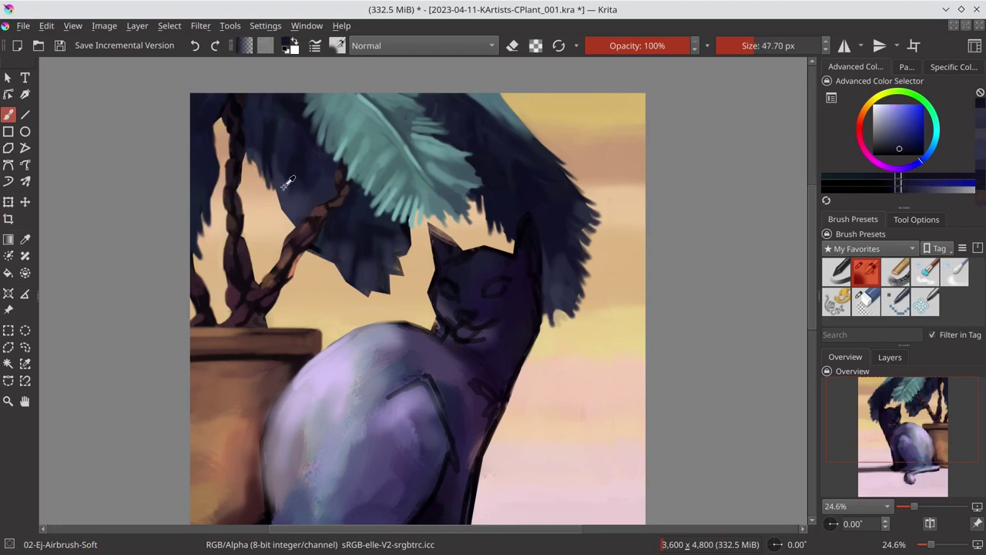
{"action": "left_click", "coordinate": [288, 182], "text": "ctrl"}
{"action": "left_click", "coordinate": [315, 245], "text": "ctrl"}
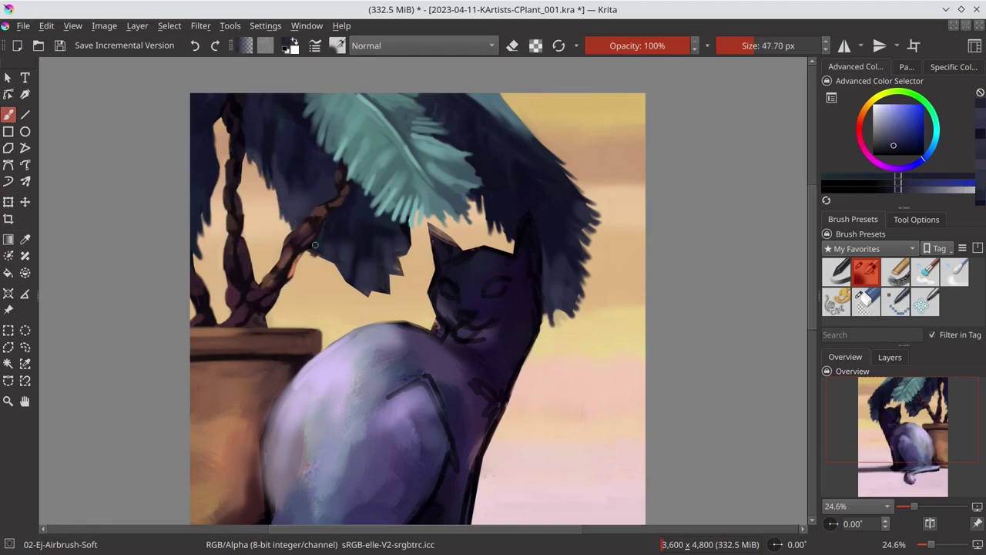
{"action": "left_click", "coordinate": [320, 245], "text": "ctrl"}
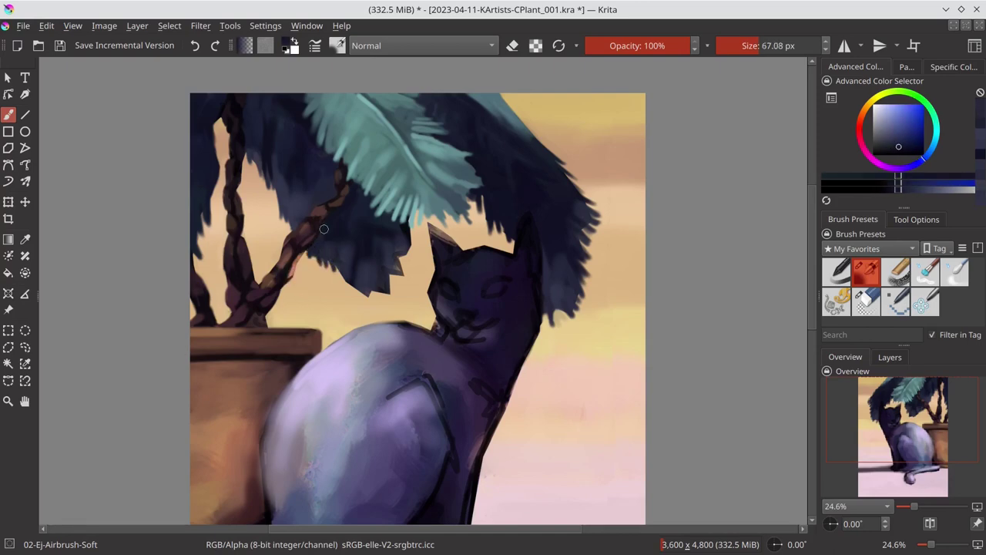
Enlarge the airbrush to about 98 px and paint dark shading over the leaves by the vine.
{"action": "mouse_move", "coordinate": [321, 245]}
{"action": "left_mouse_down"}
{"action": "mouse_move", "coordinate": [337, 233]}
{"action": "mouse_move", "coordinate": [324, 254]}
{"action": "left_mouse_up"}
{"action": "left_click", "coordinate": [323, 283], "text": "ctrl"}
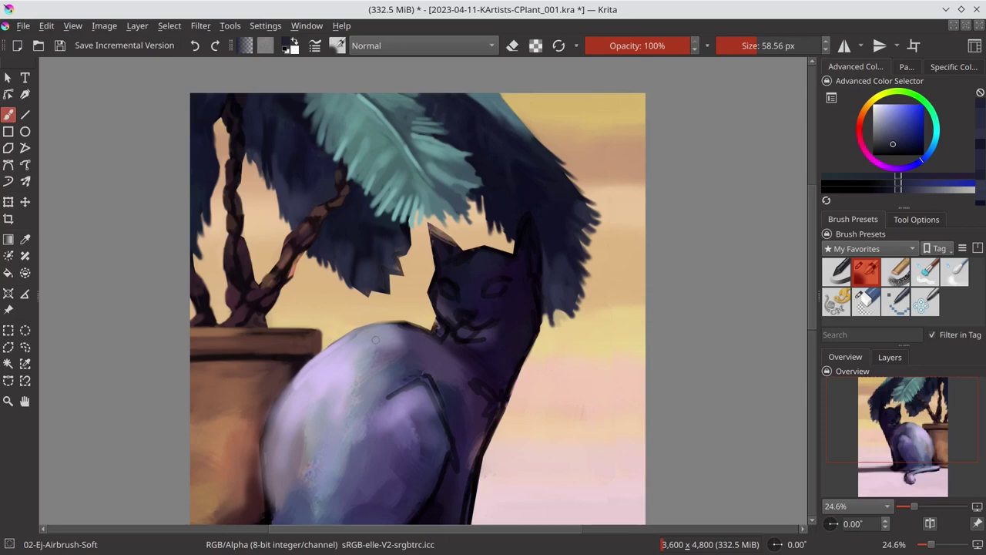
{"action": "left_click", "coordinate": [361, 293], "text": "ctrl"}
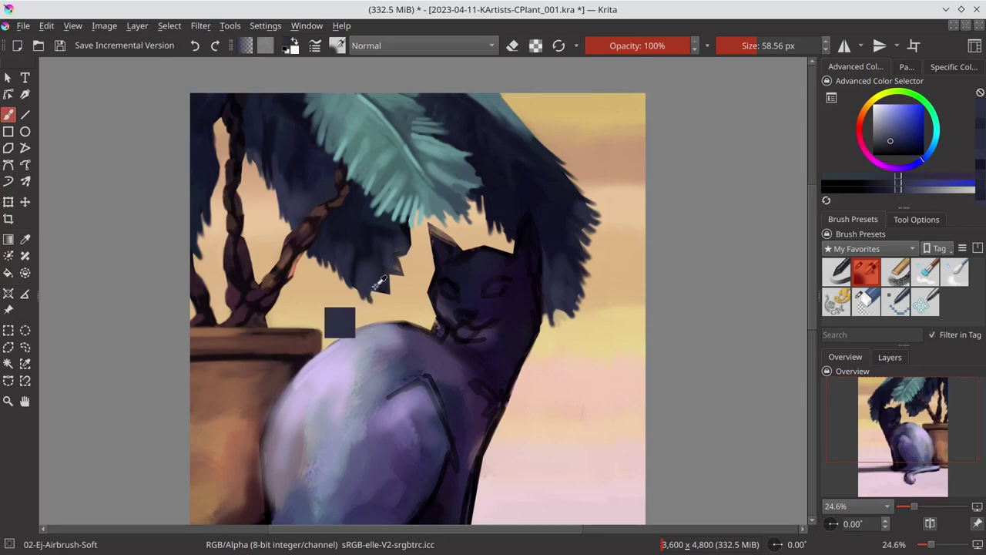
{"action": "left_click", "coordinate": [388, 284], "text": "ctrl"}
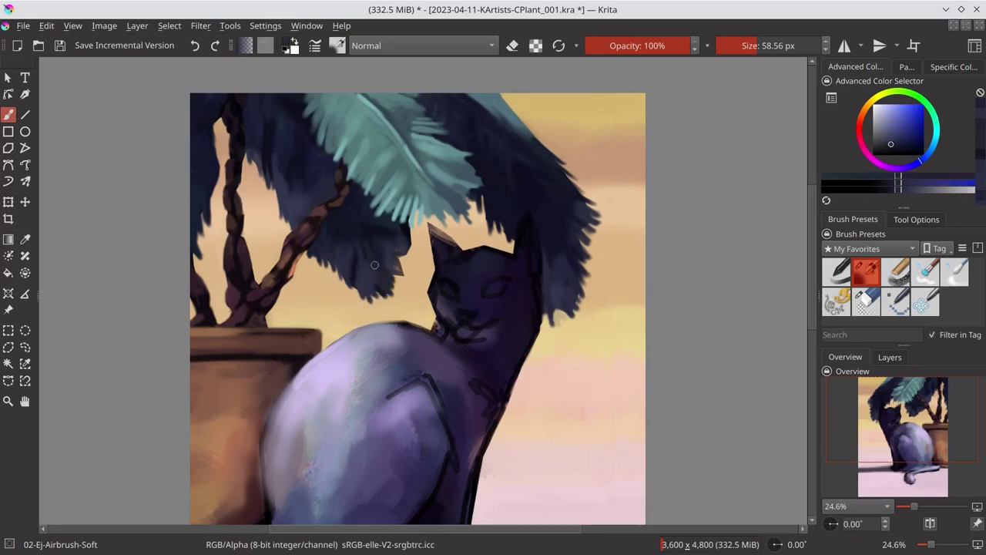
{"action": "left_click_drag", "start_coordinate": [362, 270], "coordinate": [377, 270]}
{"action": "left_click", "coordinate": [336, 231], "text": "ctrl"}
{"action": "left_click_drag", "start_coordinate": [336, 231], "coordinate": [329, 231]}
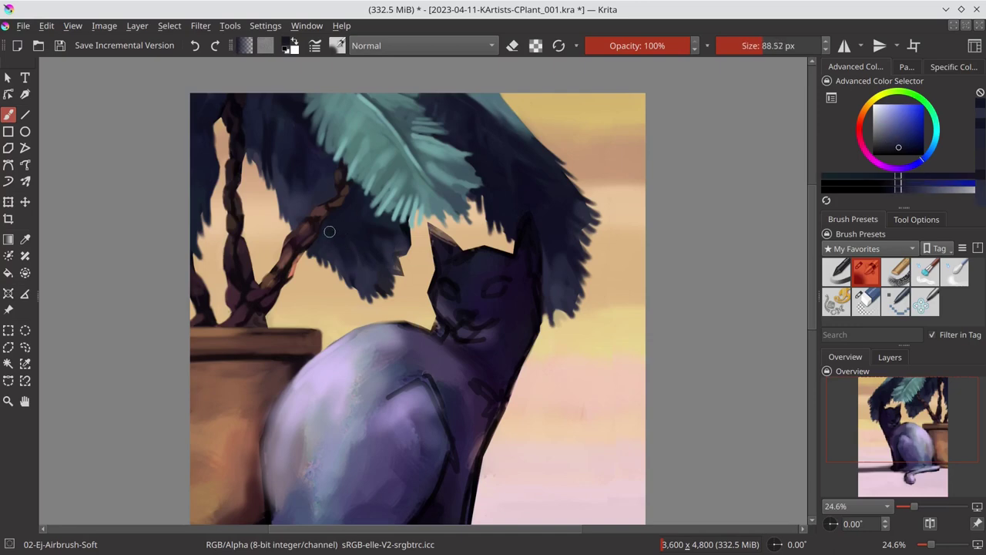
{"action": "left_click_drag", "start_coordinate": [298, 149], "coordinate": [316, 155]}
{"action": "mouse_move", "coordinate": [277, 100]}
{"action": "left_mouse_down"}
{"action": "mouse_move", "coordinate": [264, 115]}
{"action": "mouse_move", "coordinate": [284, 131]}
{"action": "mouse_move", "coordinate": [301, 184]}
{"action": "mouse_move", "coordinate": [394, 245]}
{"action": "mouse_move", "coordinate": [362, 297]}
{"action": "left_mouse_up"}
Darken the leaf tip beside the cat's ear with a smaller brush and save.
{"action": "left_click", "coordinate": [395, 267], "text": "ctrl"}
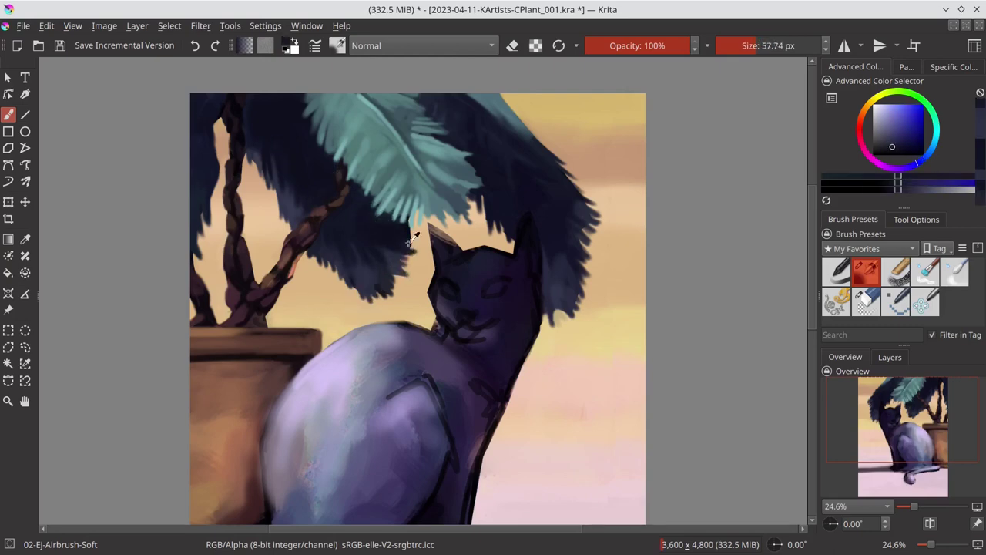
{"action": "left_click_drag", "start_coordinate": [415, 233], "coordinate": [410, 251]}
{"action": "key", "text": "ctrl+s"}
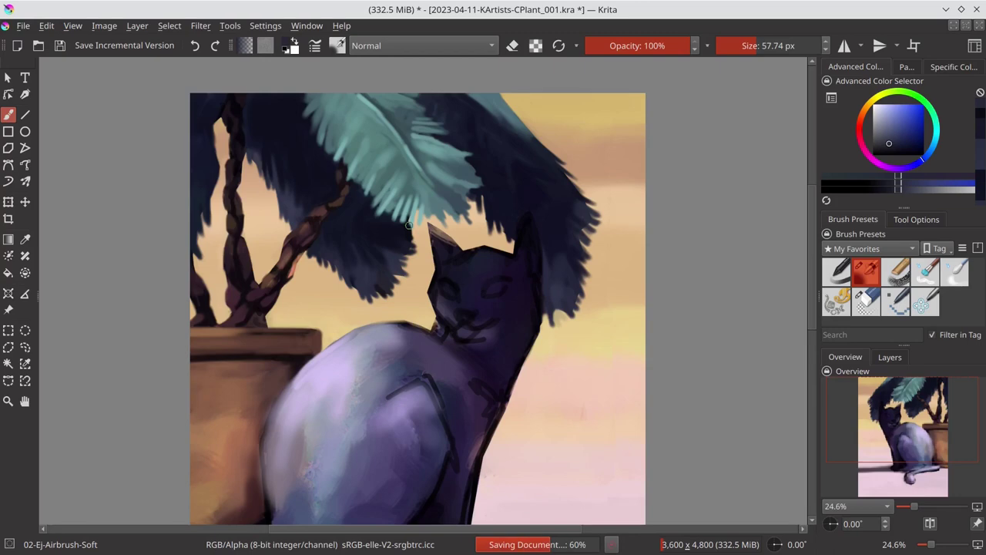
{"action": "left_click", "coordinate": [454, 174], "text": "ctrl"}
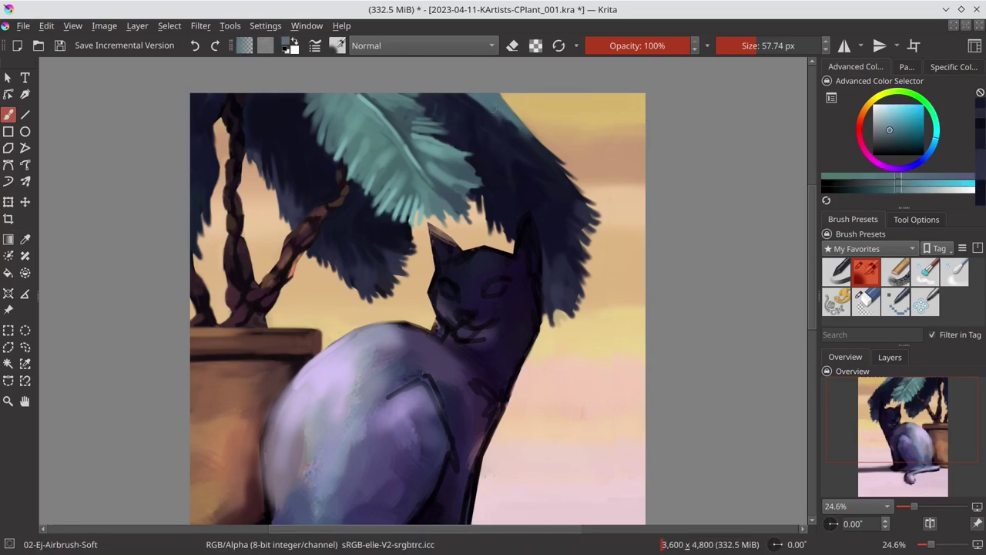
Paint light lavender on the cat's left side and near-black along its lower edge.
{"action": "left_click_drag", "start_coordinate": [480, 239], "coordinate": [495, 101]}
{"action": "left_click", "coordinate": [231, 370], "text": "ctrl"}
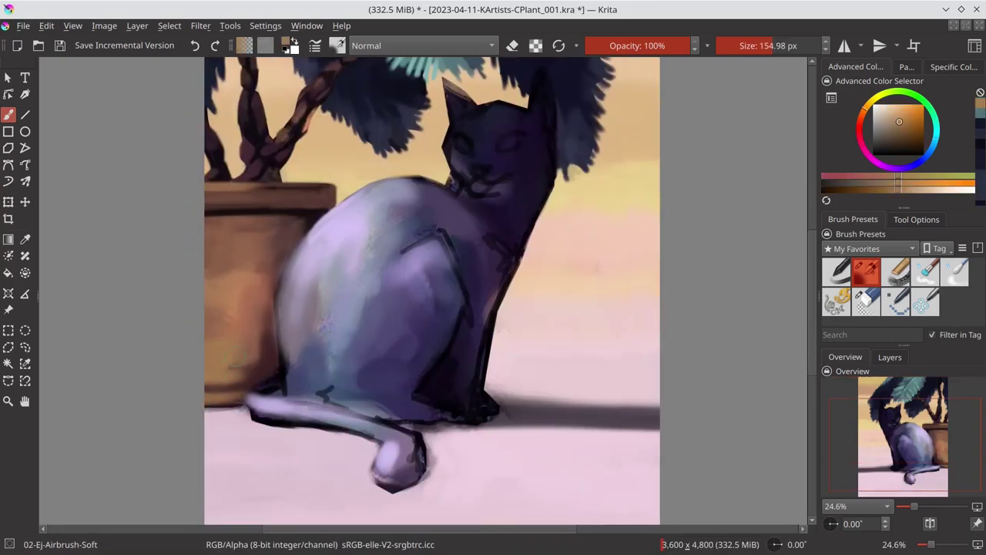
{"action": "left_click", "coordinate": [271, 358], "text": "ctrl"}
{"action": "left_click", "coordinate": [273, 331], "text": "ctrl"}
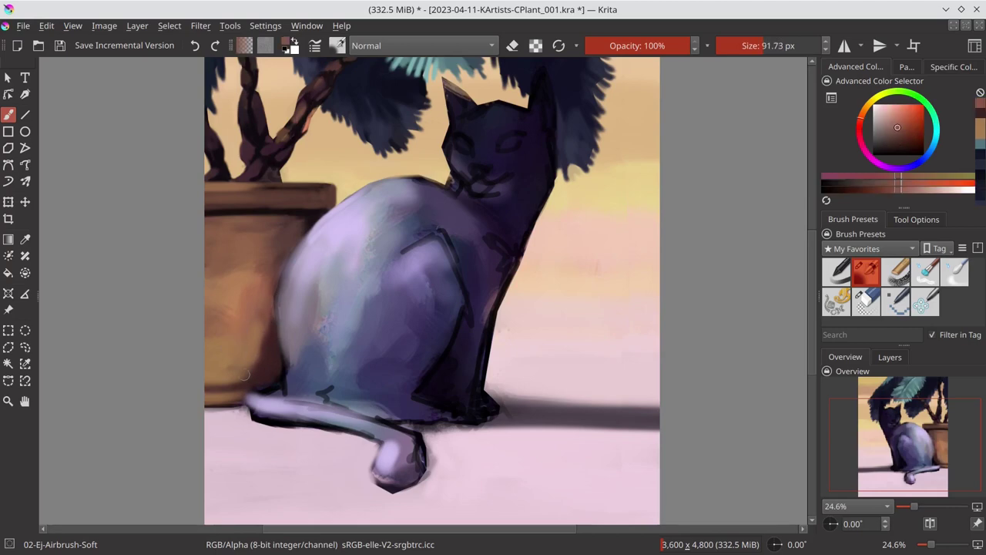
{"action": "key", "text": "bracketleft"}
{"action": "left_click", "coordinate": [291, 254], "text": "ctrl"}
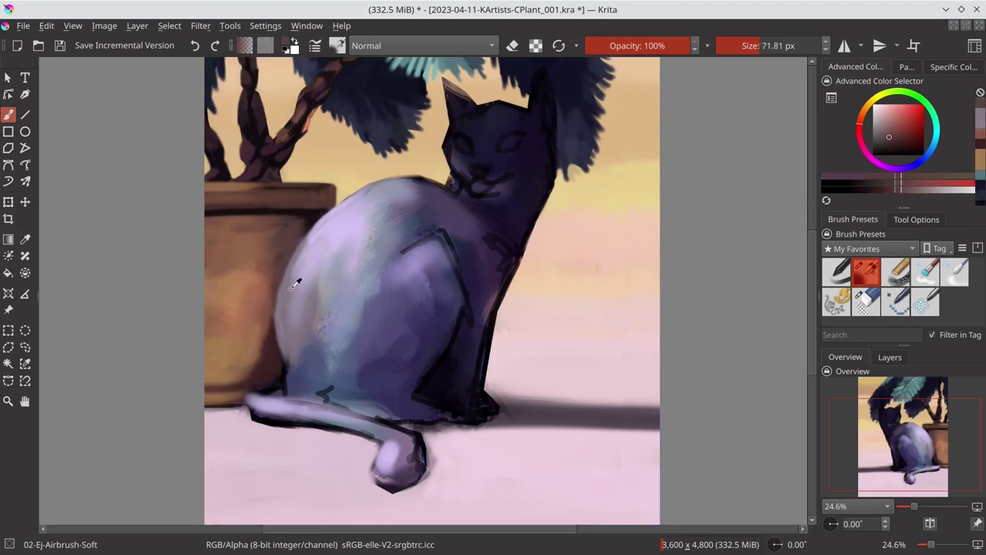
{"action": "left_click", "coordinate": [297, 279], "text": "ctrl"}
{"action": "left_click", "coordinate": [301, 248], "text": "ctrl"}
{"action": "left_click", "coordinate": [296, 270], "text": "ctrl"}
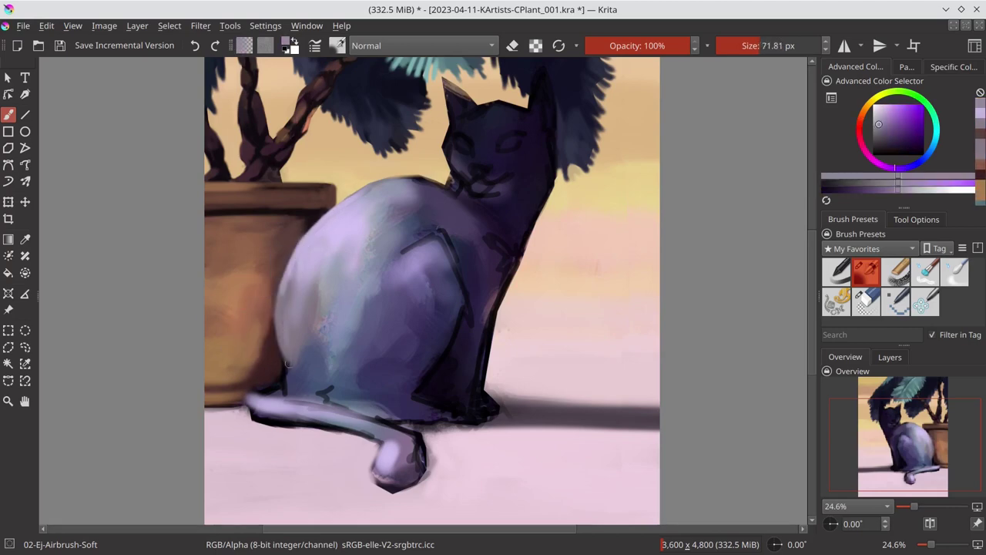
{"action": "left_click", "coordinate": [276, 381], "text": "ctrl"}
Paint orange-brown onto the pot, then pick lighter orange and peach tones.
{"action": "key", "text": "bracketleft"}
{"action": "left_click", "coordinate": [229, 245], "text": "ctrl"}
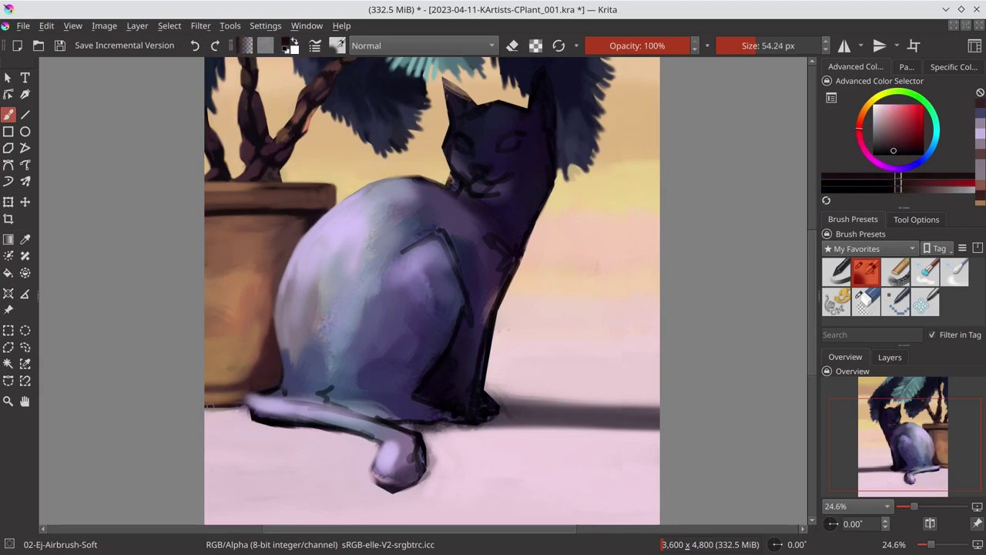
{"action": "left_click", "coordinate": [232, 395], "text": "ctrl"}
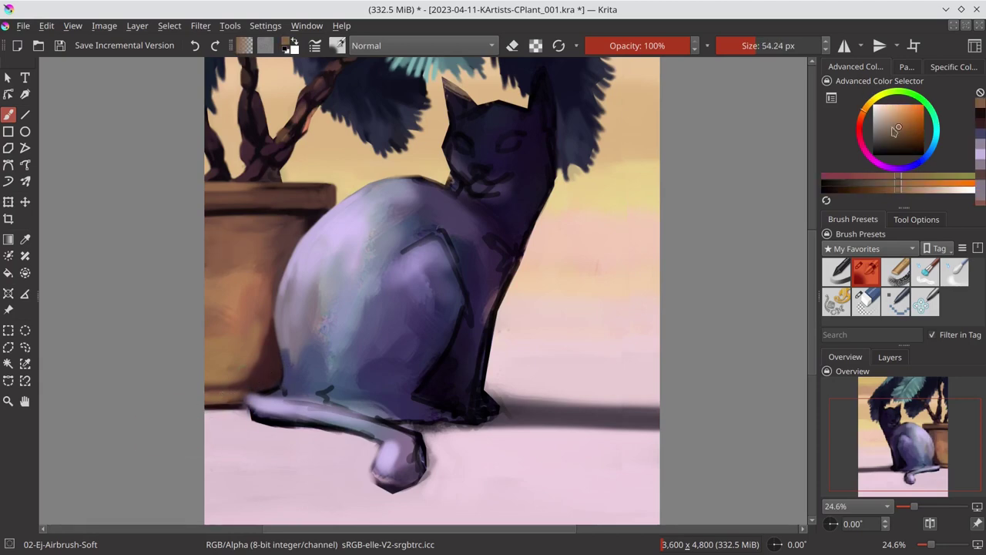
{"action": "left_click", "coordinate": [218, 182], "text": "ctrl"}
{"action": "left_click", "coordinate": [893, 108]}
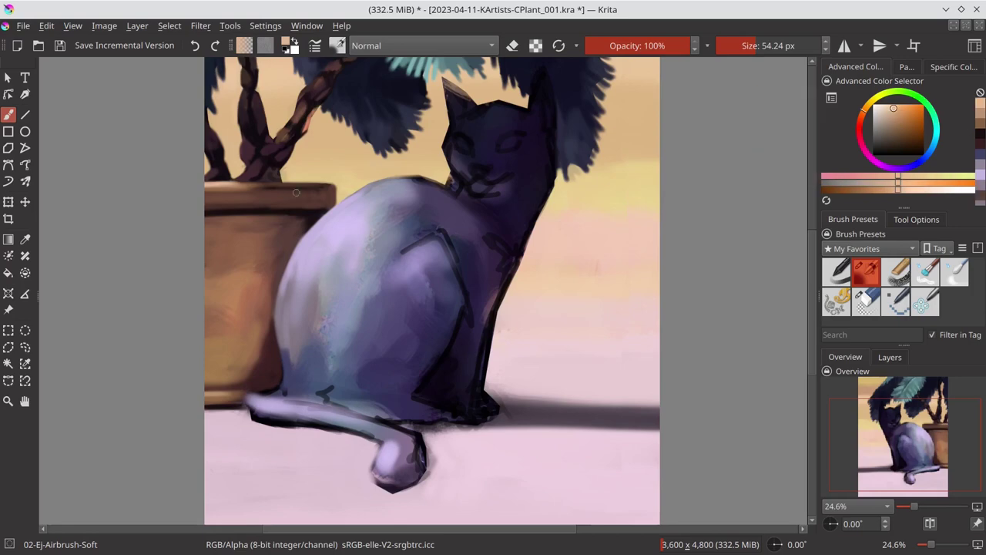
Repaint the pot's lower left along the canvas edge at a zoomed-out view, and save.
{"action": "left_click_drag", "start_coordinate": [335, 229], "coordinate": [302, 300]}
{"action": "left_click", "coordinate": [302, 299], "text": "ctrl"}
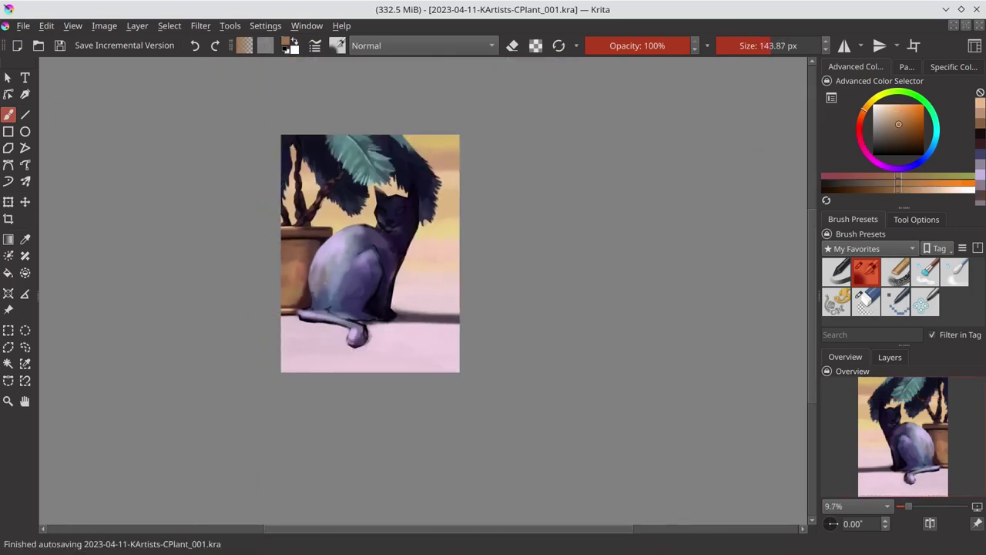
{"action": "left_click", "coordinate": [302, 299]}
{"action": "left_click_drag", "start_coordinate": [303, 296], "coordinate": [303, 270]}
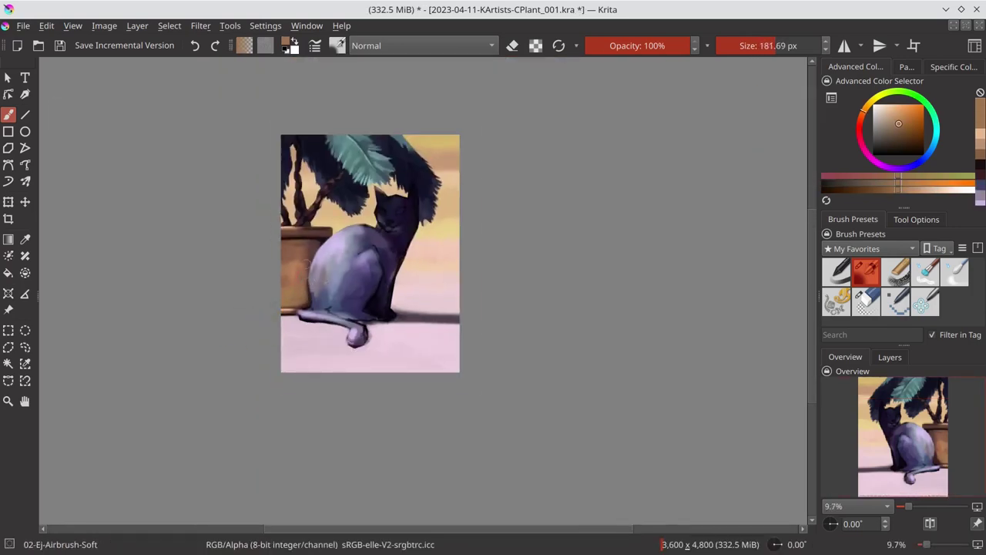
{"action": "key", "text": "bracketright"}
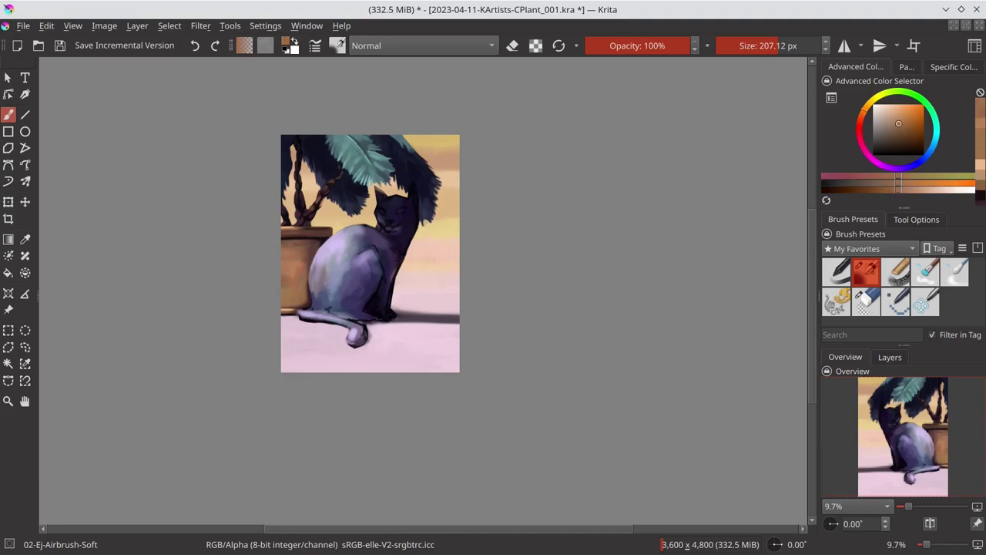
{"action": "key", "text": "bracketleft"}
{"action": "key", "text": "bracketleft"}
{"action": "key", "text": "bracketleft"}
{"action": "key", "text": "ctrl+s"}
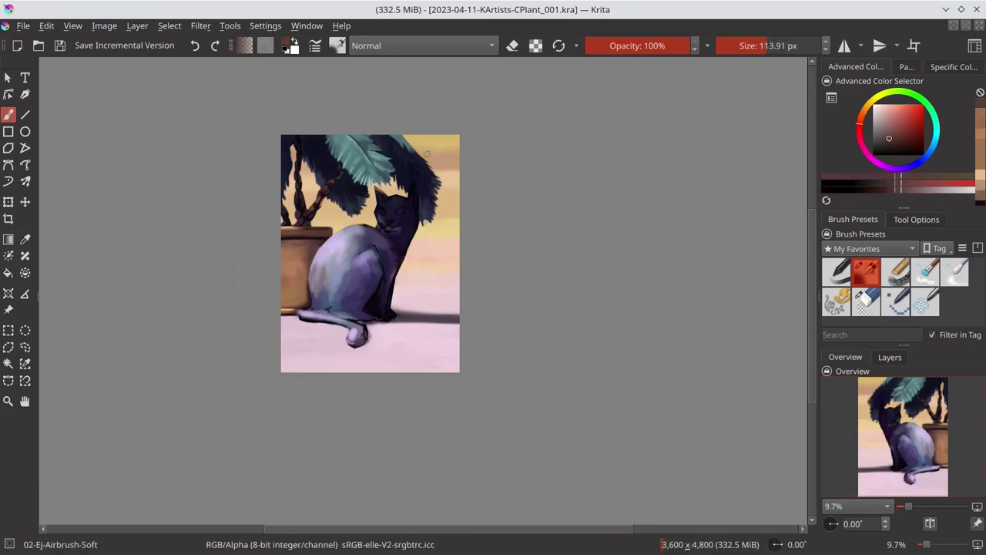
Add a new filter layer in the Layers docker using the Color Adjustment curves filter.
{"action": "left_click", "coordinate": [890, 357]}
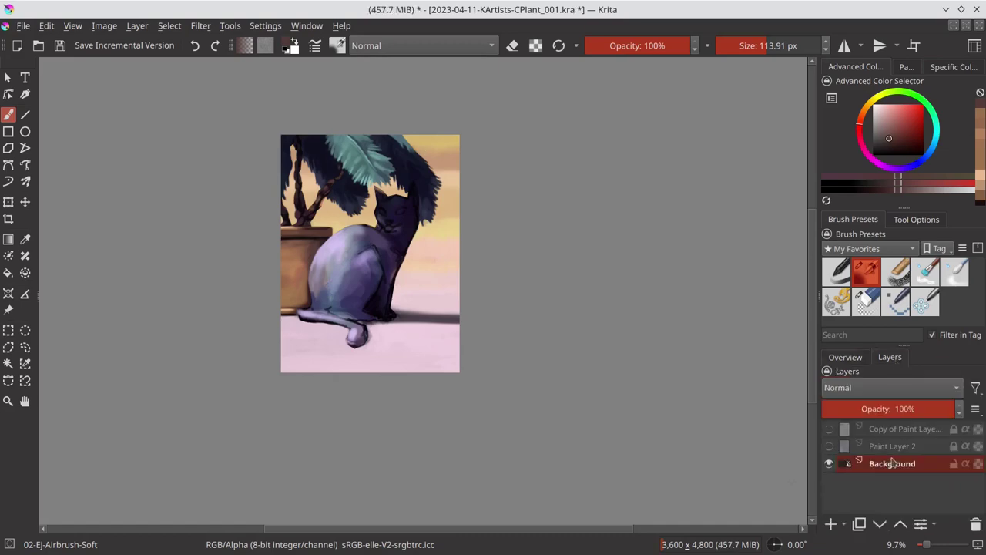
{"action": "left_click", "coordinate": [844, 524]}
{"action": "left_click", "coordinate": [885, 390]}
{"action": "left_click", "coordinate": [613, 408]}
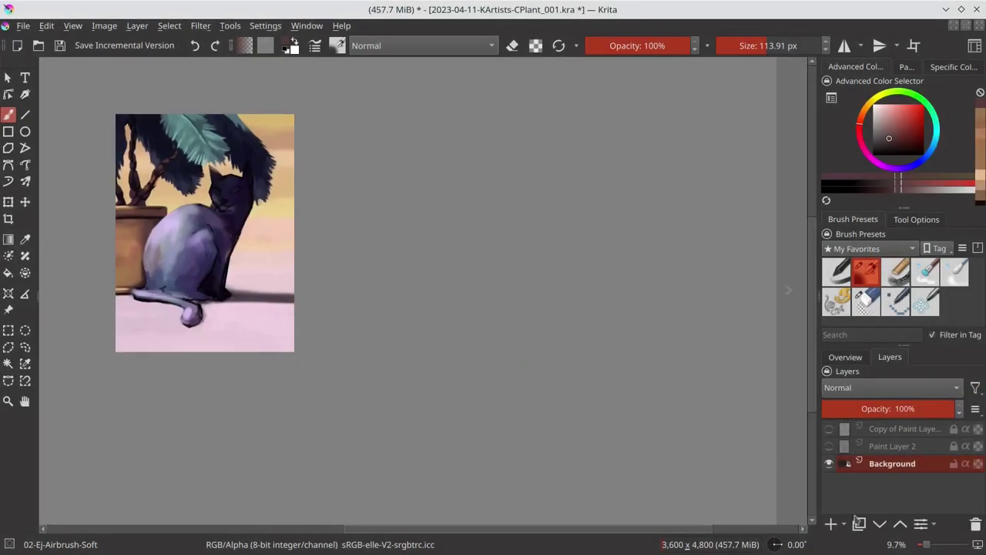
{"action": "left_click", "coordinate": [856, 524]}
{"action": "left_click", "coordinate": [886, 389]}
{"action": "left_click", "coordinate": [430, 272]}
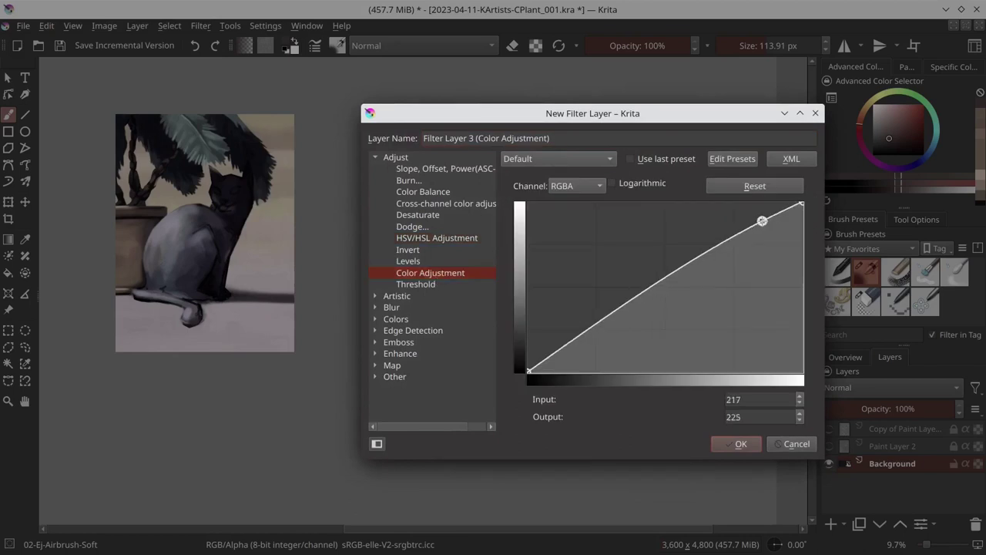
Raise the RGBA highlights, adjust the Red curve, lift and bend the Blue curve, and apply.
{"action": "left_click_drag", "start_coordinate": [616, 305], "coordinate": [621, 308]}
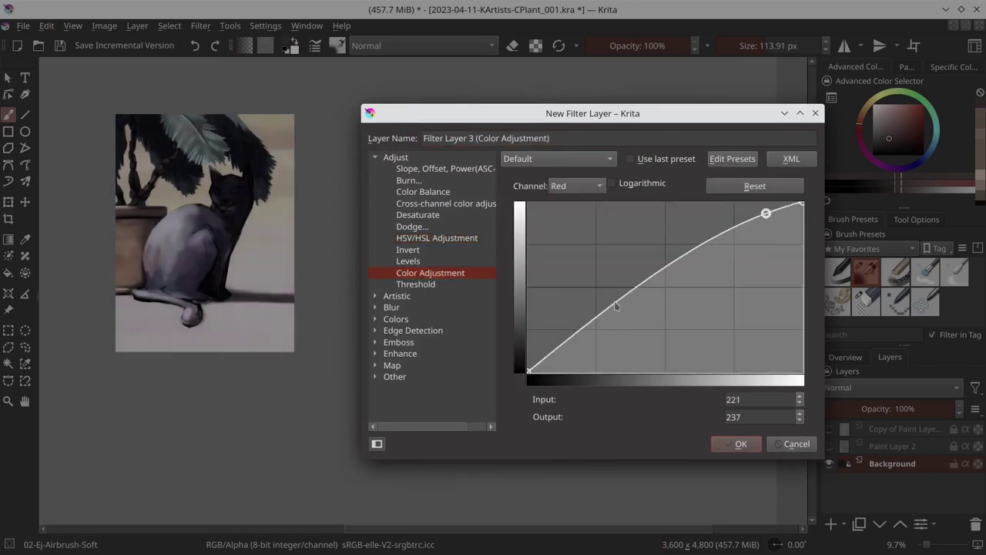
{"action": "left_click", "coordinate": [576, 185]}
{"action": "left_click", "coordinate": [574, 265]}
{"action": "left_click_drag", "start_coordinate": [592, 338], "coordinate": [588, 324]}
{"action": "left_click_drag", "start_coordinate": [730, 240], "coordinate": [720, 249]}
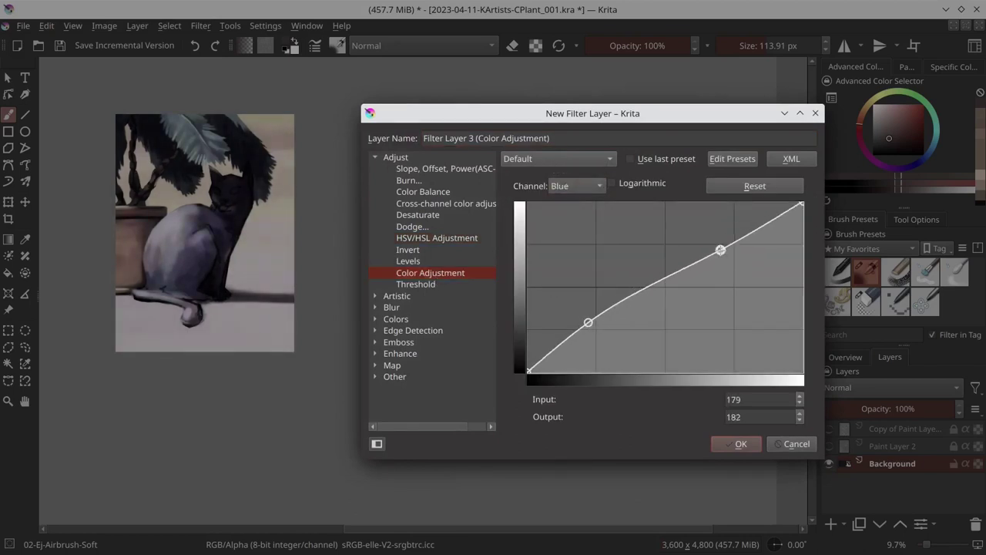
{"action": "left_click", "coordinate": [736, 443]}
{"action": "left_click", "coordinate": [846, 357]}
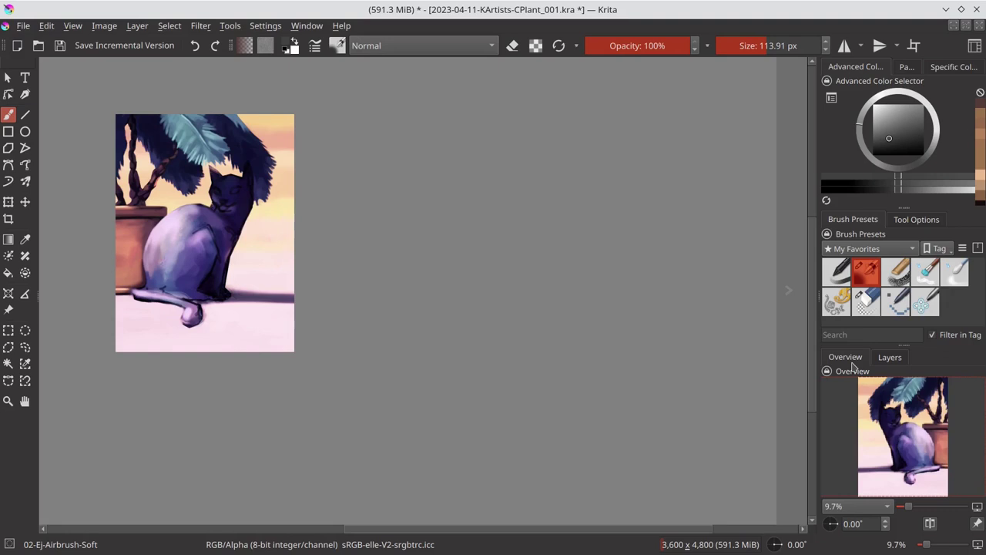
Hide Filter Layer 3 and make the Background layer the active layer.
{"action": "left_click", "coordinate": [890, 357]}
{"action": "left_click", "coordinate": [829, 463]}
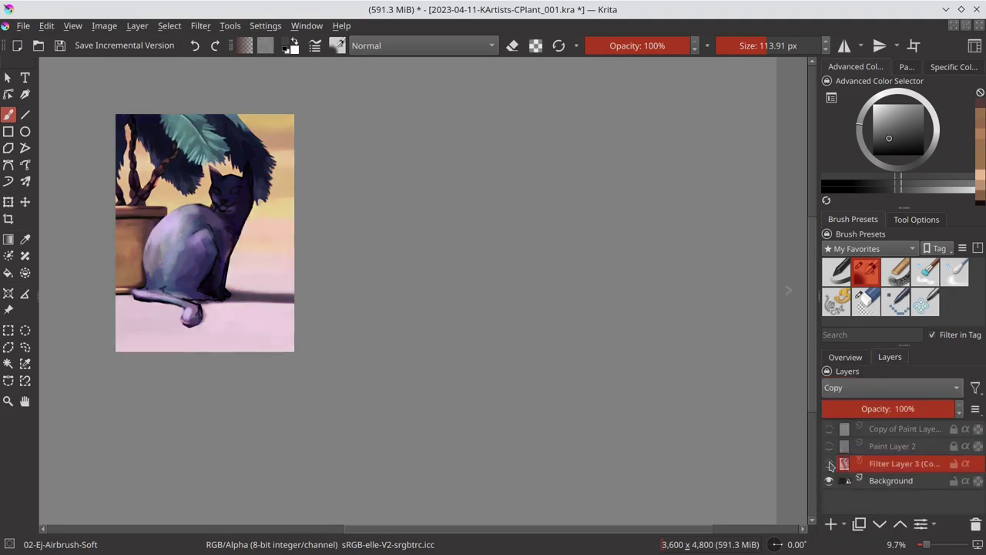
{"action": "left_click", "coordinate": [908, 481]}
{"action": "left_click", "coordinate": [844, 357]}
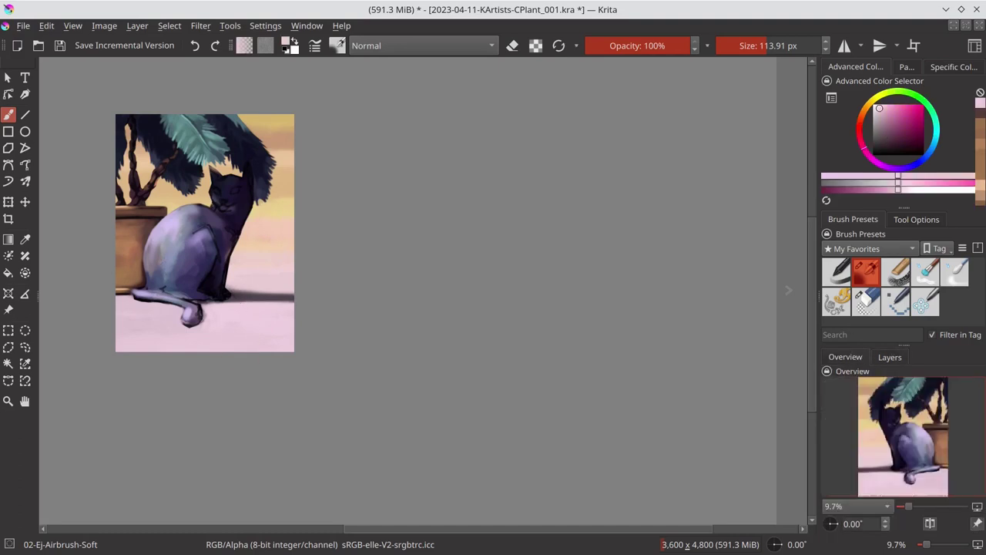
Pick pink and dark purple paint colours, check composition by mirroring with M, then save.
{"action": "left_click", "coordinate": [205, 309], "text": "ctrl"}
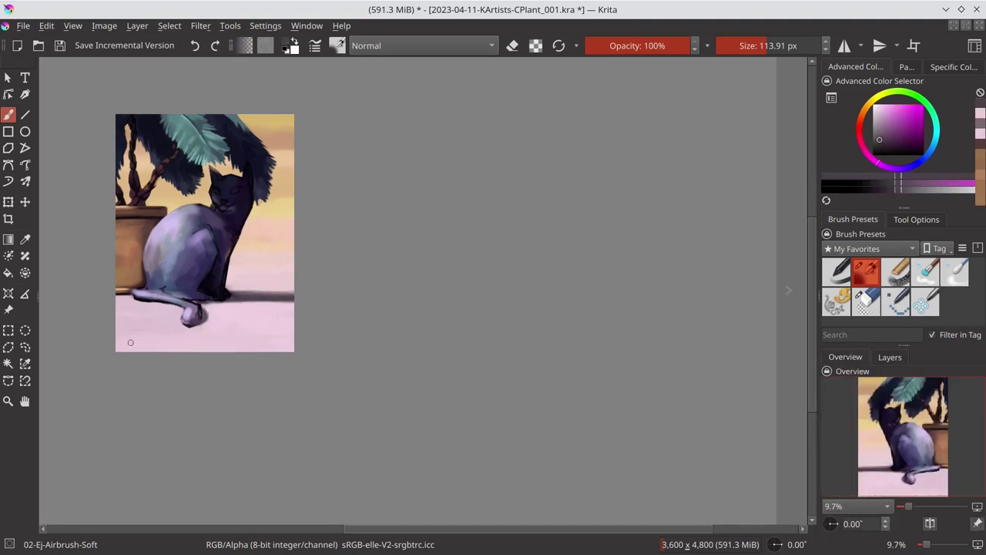
{"action": "left_click", "coordinate": [264, 255], "text": "ctrl"}
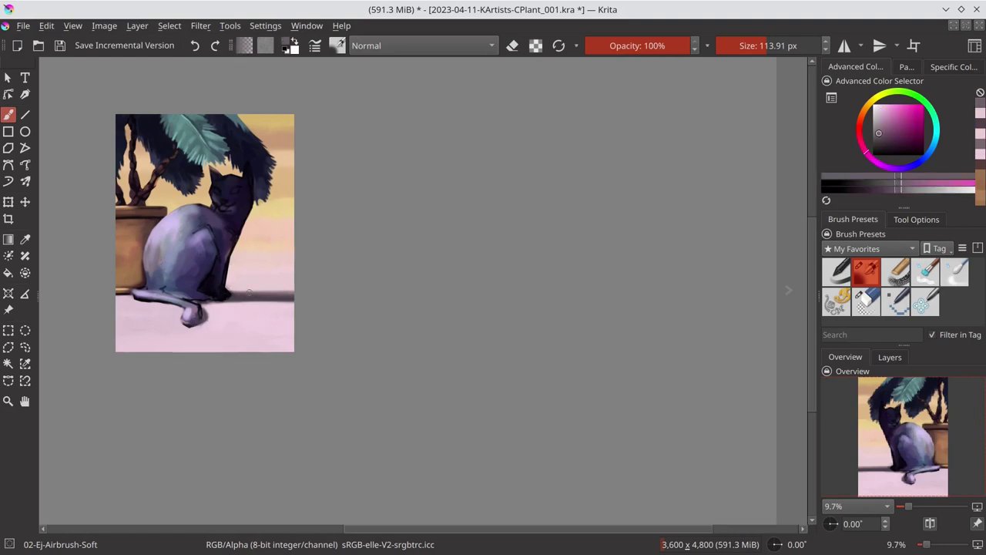
{"action": "left_click", "coordinate": [245, 291], "text": "ctrl"}
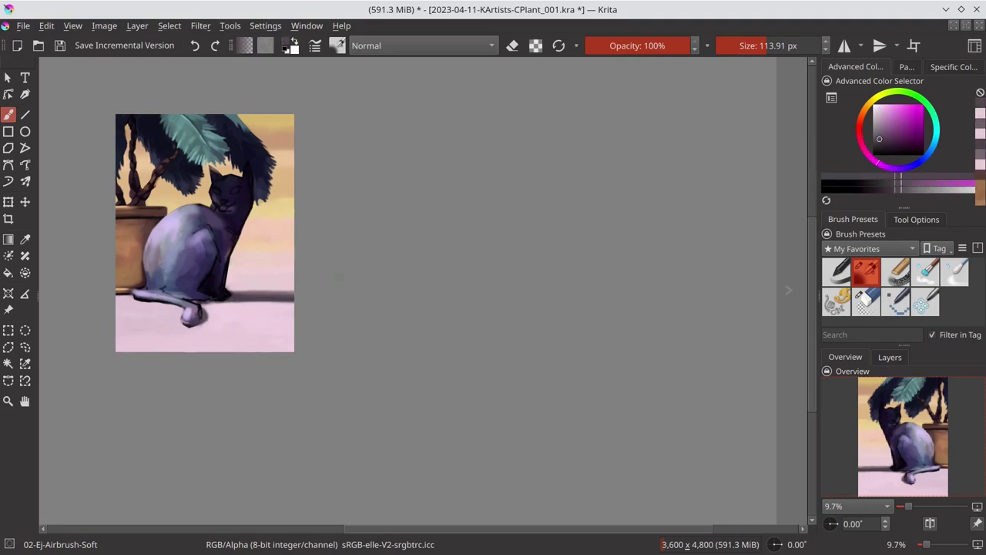
{"action": "left_click", "coordinate": [930, 523]}
{"action": "left_click", "coordinate": [610, 350], "text": "ctrl"}
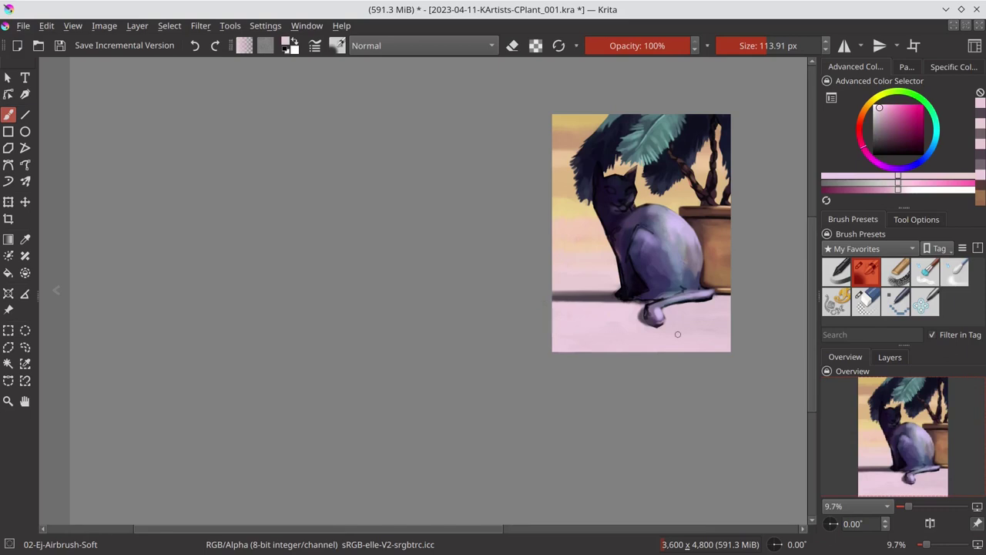
{"action": "key", "text": "m"}
{"action": "key", "text": "ctrl+s"}
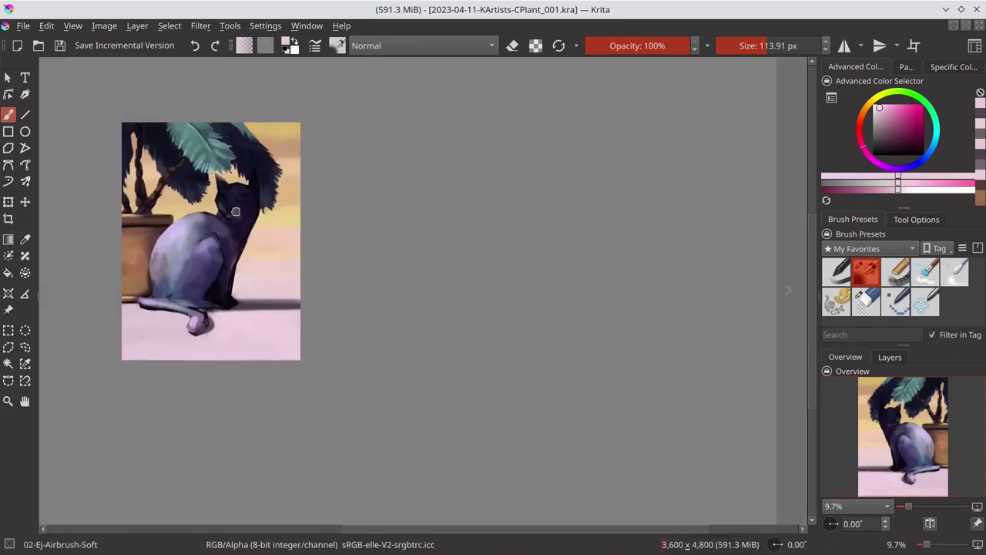
{"action": "scroll", "coordinate": [429, 221], "scroll_direction": "up", "scroll_amount": 3}
Sample dark purple from the head and paint over the light stroke on the cat's ear.
{"action": "left_click", "coordinate": [378, 217], "text": "ctrl"}
{"action": "key", "text": "bracketleft"}
{"action": "key", "text": "bracketleft"}
{"action": "key", "text": "bracketleft"}
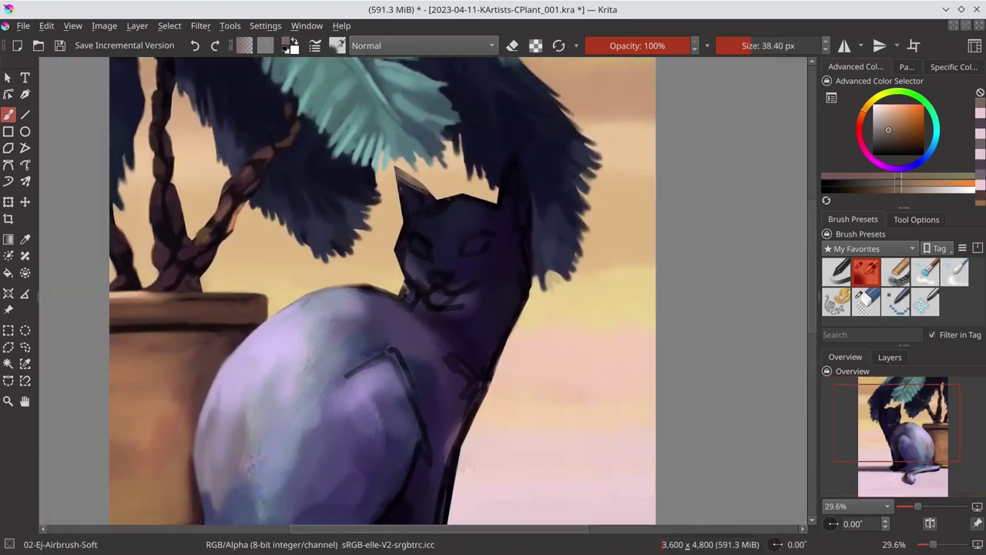
{"action": "left_click", "coordinate": [420, 193], "text": "ctrl"}
{"action": "left_click_drag", "start_coordinate": [397, 174], "coordinate": [432, 188]}
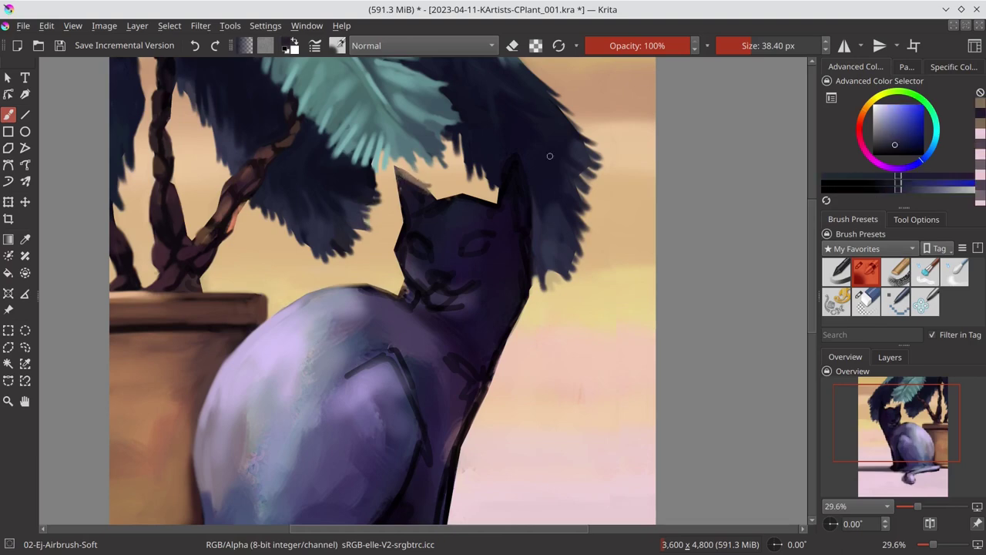
{"action": "left_click", "coordinate": [901, 168]}
{"action": "left_click_drag", "start_coordinate": [901, 169], "coordinate": [895, 167]}
{"action": "key", "text": "bracketright"}
{"action": "key", "text": "bracketright"}
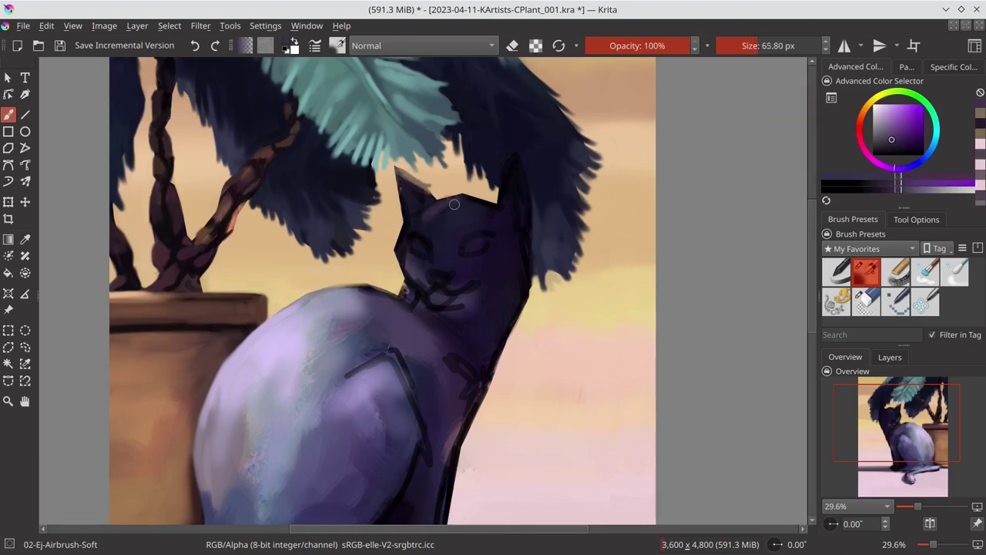
Resample dark purples from the cat's head while shrinking the brush.
{"action": "left_click", "coordinate": [416, 177], "text": "ctrl"}
{"action": "key", "text": "bracketleft"}
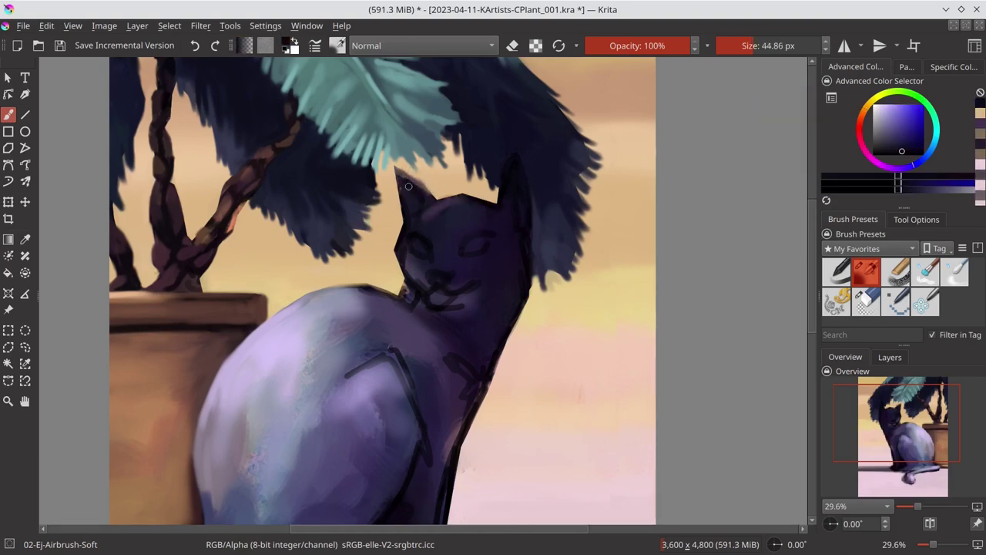
{"action": "left_click", "coordinate": [421, 196], "text": "ctrl"}
{"action": "key", "text": "bracketleft"}
{"action": "left_click", "coordinate": [426, 193], "text": "ctrl"}
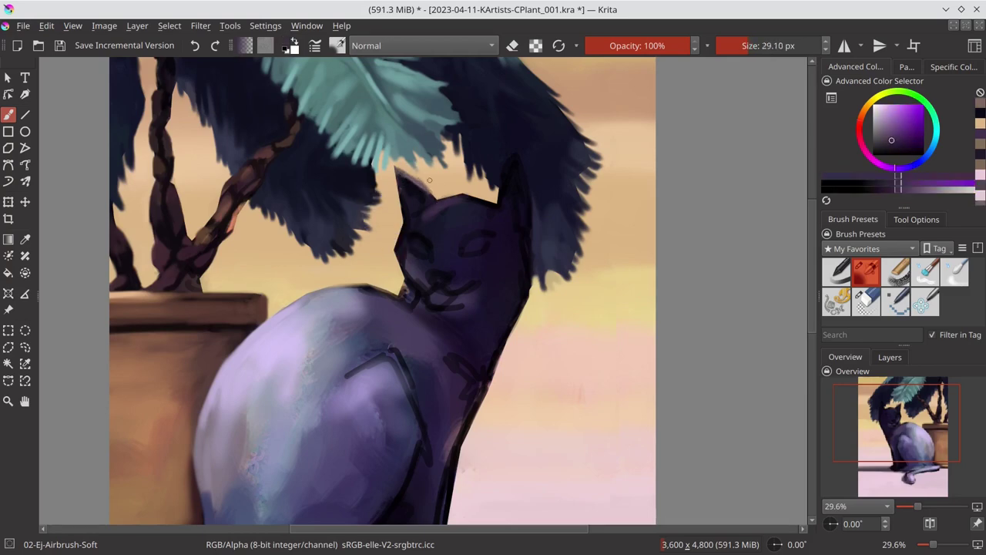
{"action": "left_click", "coordinate": [426, 194], "text": "ctrl"}
{"action": "left_click", "coordinate": [409, 249], "text": "ctrl"}
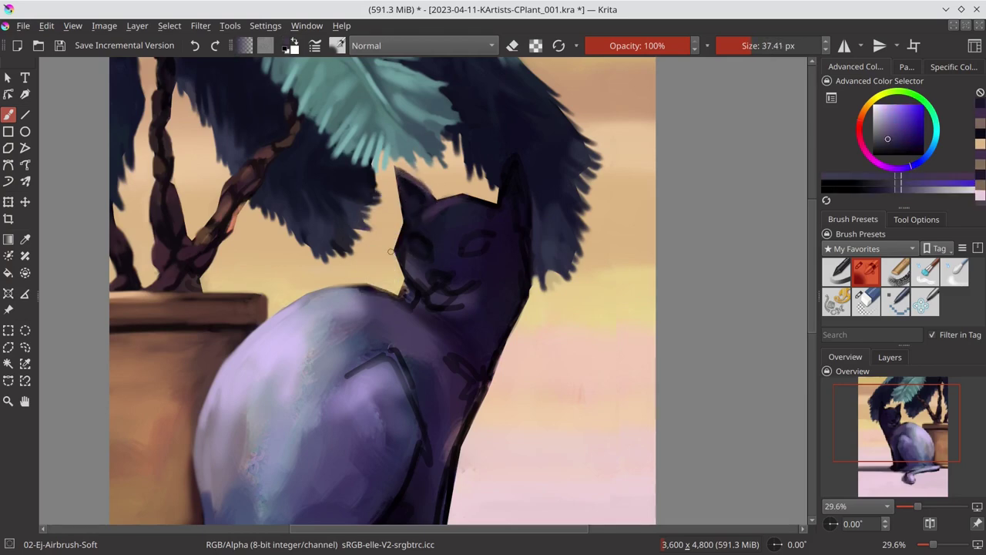
{"action": "left_click", "coordinate": [429, 188], "text": "ctrl"}
{"action": "left_click", "coordinate": [406, 233], "text": "ctrl"}
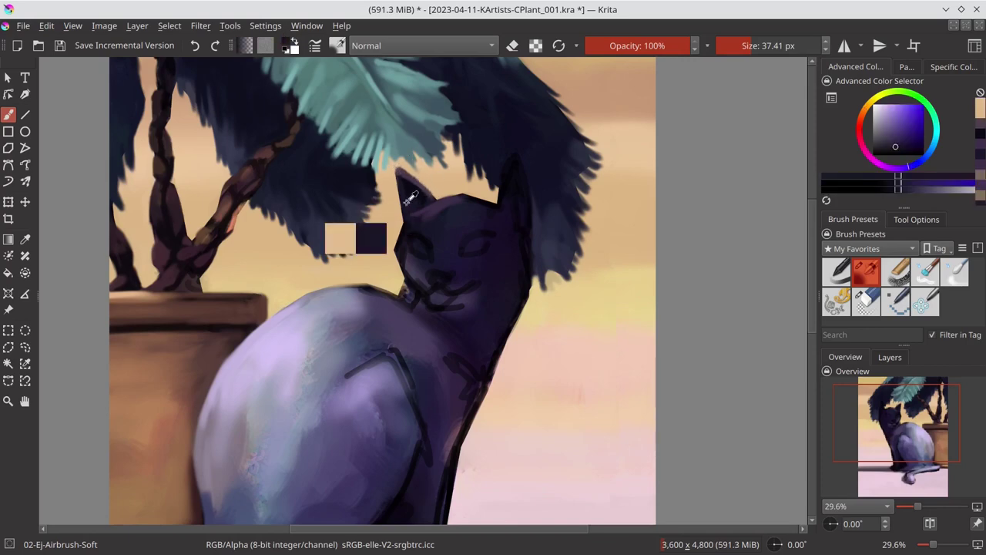
{"action": "left_click", "coordinate": [413, 242], "text": "ctrl"}
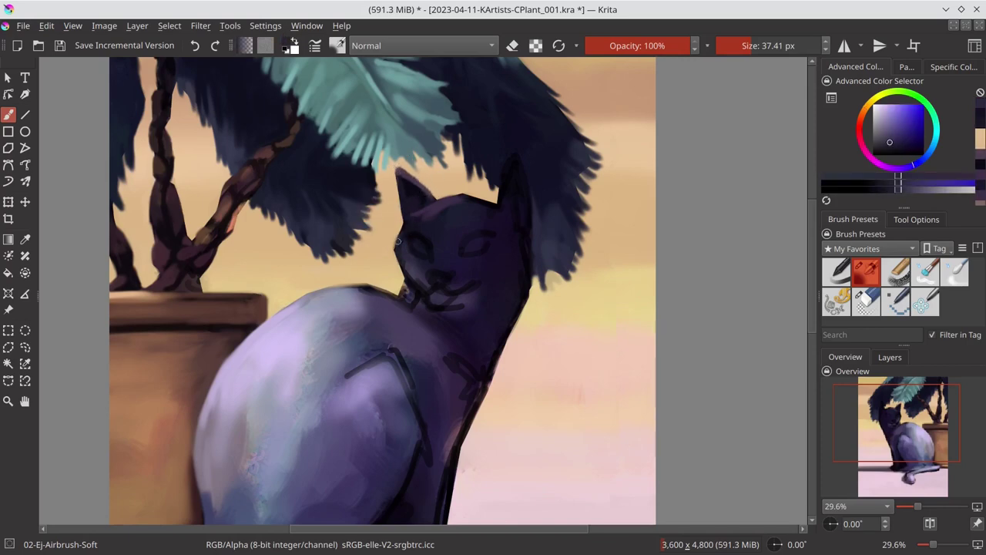
{"action": "left_click", "coordinate": [366, 282], "text": "ctrl"}
{"action": "left_click", "coordinate": [402, 241], "text": "ctrl"}
Fine-tune the head's purple between magenta and blue tones, adjusting brush size.
{"action": "left_click", "coordinate": [464, 196], "text": "ctrl"}
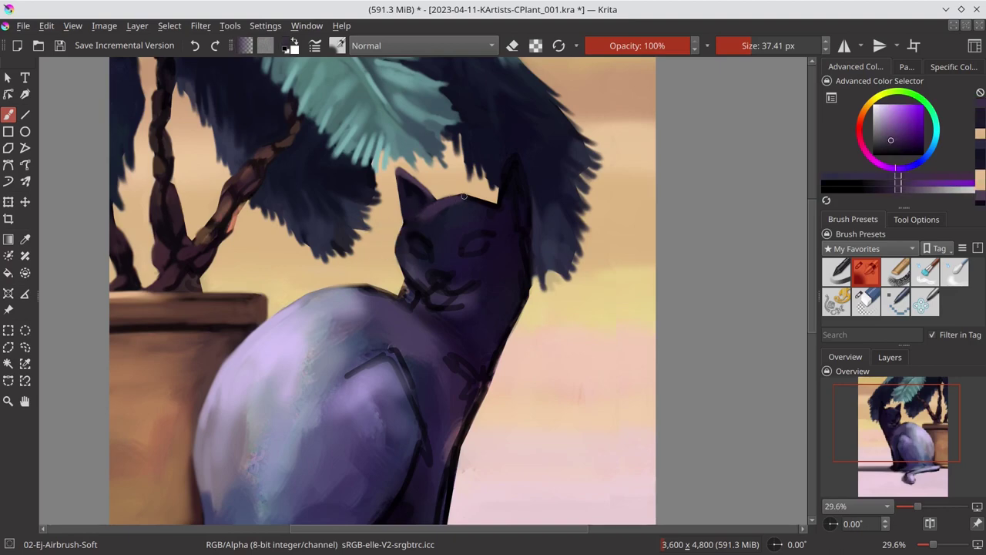
{"action": "left_click", "coordinate": [464, 196], "text": "ctrl"}
{"action": "left_click", "coordinate": [440, 213], "text": "ctrl"}
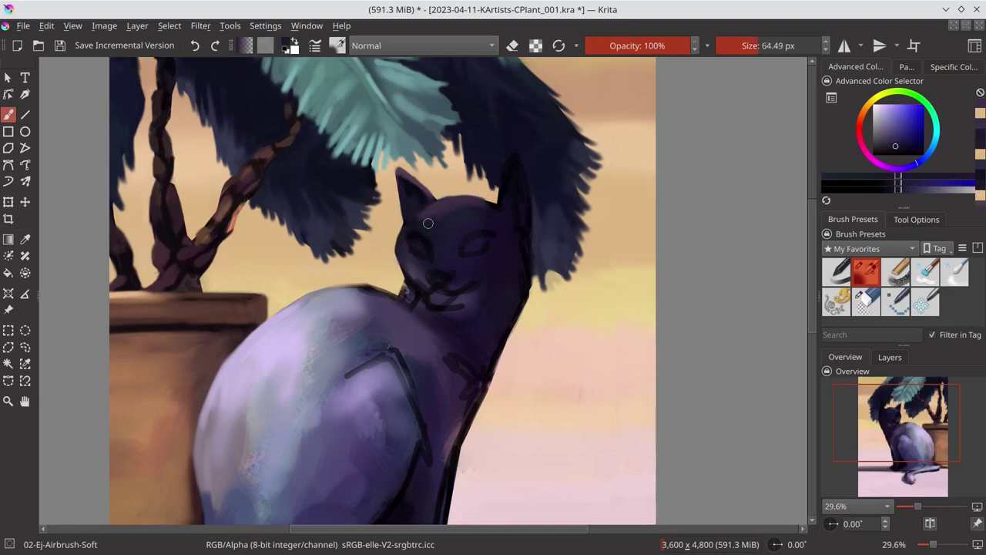
{"action": "left_click", "coordinate": [469, 208], "text": "ctrl"}
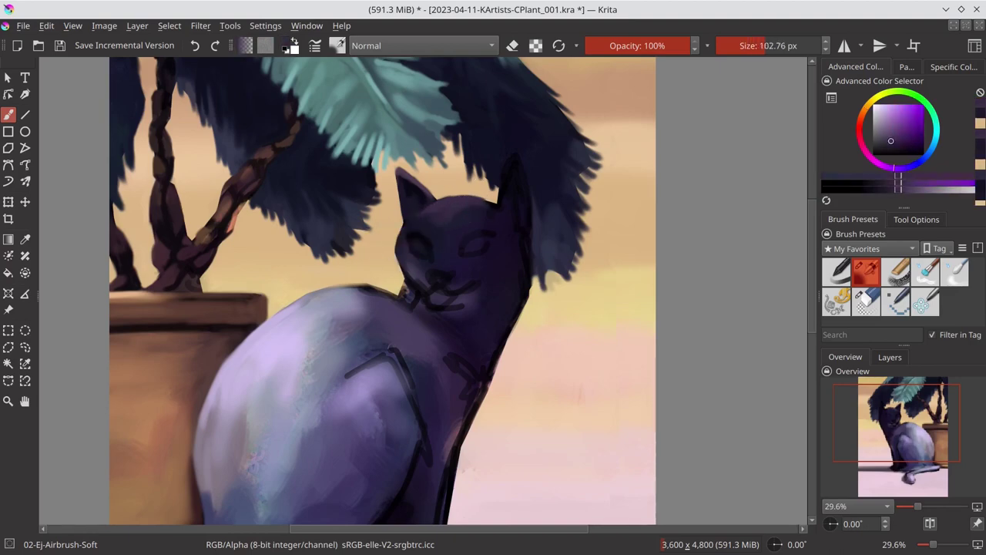
{"action": "left_click", "coordinate": [457, 206], "text": "ctrl"}
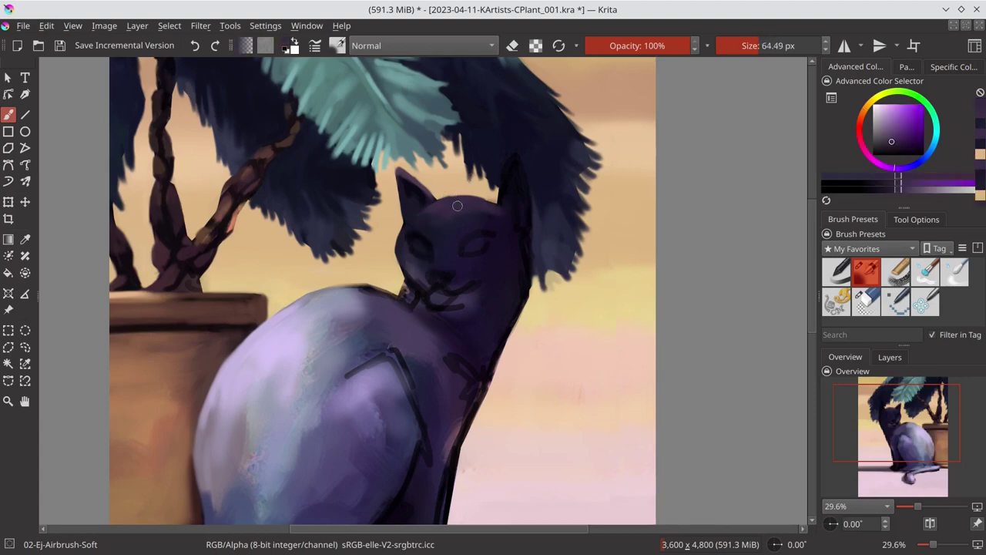
{"action": "key", "text": "bracketleft"}
{"action": "left_click", "coordinate": [514, 290], "text": "ctrl"}
{"action": "key", "text": "bracketright"}
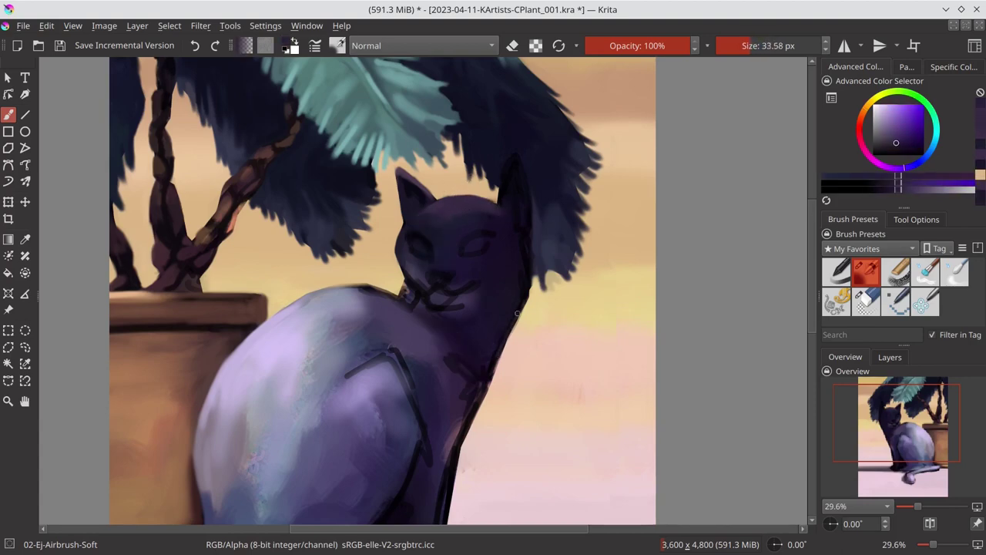
{"action": "left_click", "coordinate": [521, 274], "text": "ctrl"}
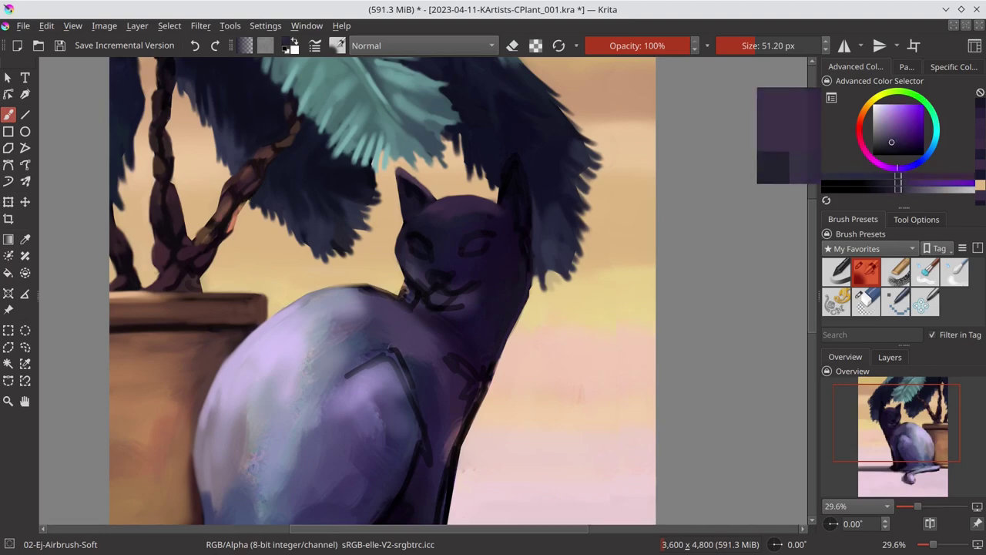
{"action": "key", "text": "bracketleft"}
{"action": "left_click", "coordinate": [530, 259], "text": "ctrl"}
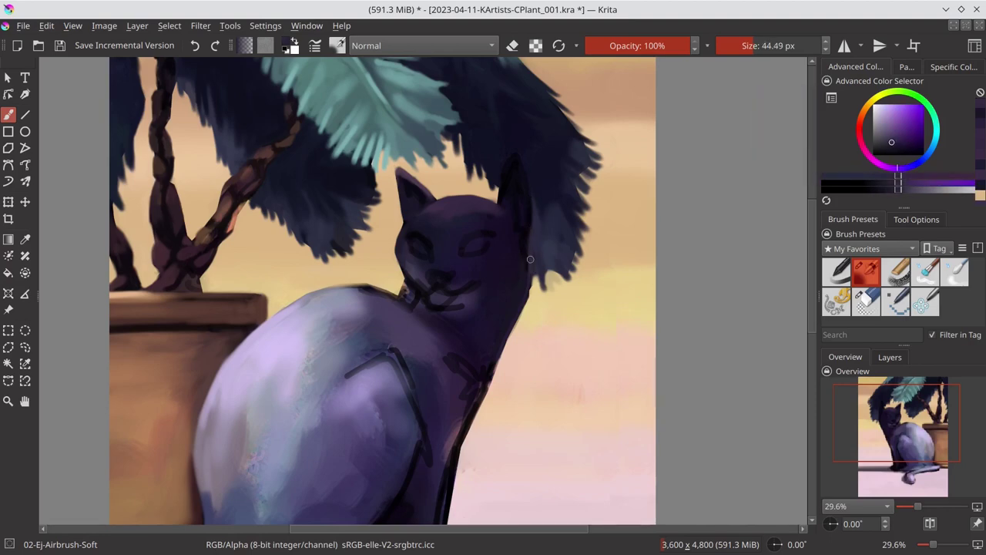
Paint the cat's right ear dark purple with an enlarged brush.
{"action": "left_click", "coordinate": [506, 165], "text": "ctrl"}
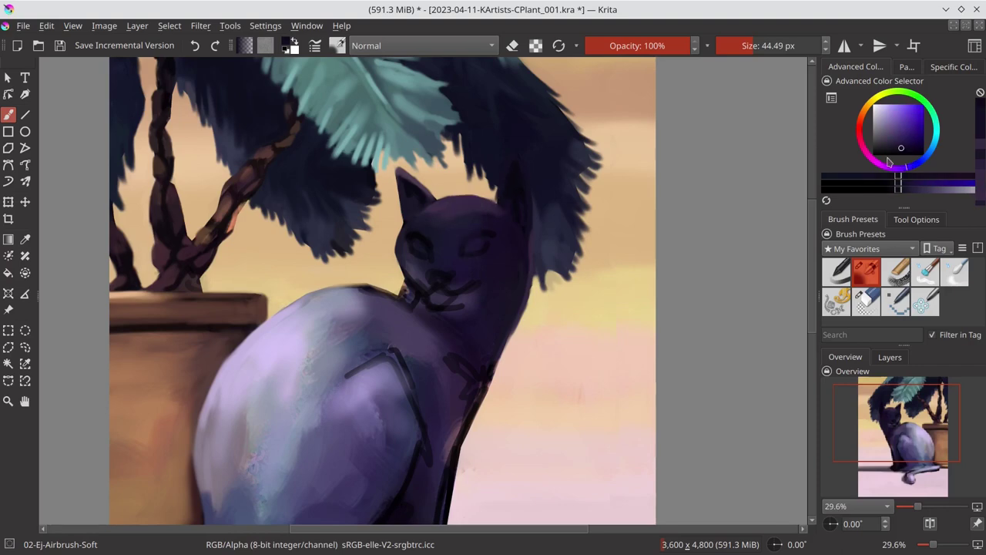
{"action": "left_click", "coordinate": [504, 173], "text": "ctrl"}
{"action": "left_click", "coordinate": [502, 190], "text": "ctrl"}
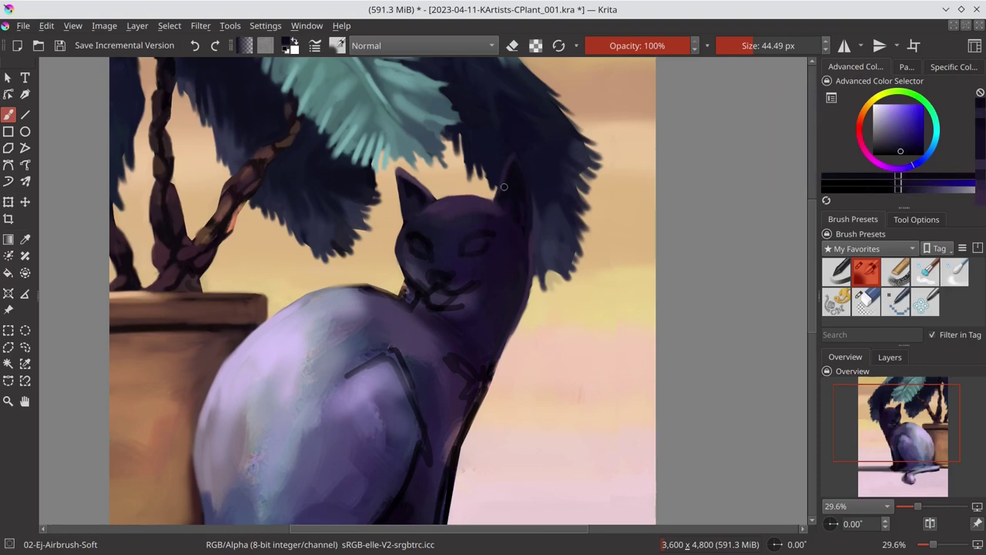
{"action": "left_click_drag", "start_coordinate": [502, 189], "coordinate": [511, 232]}
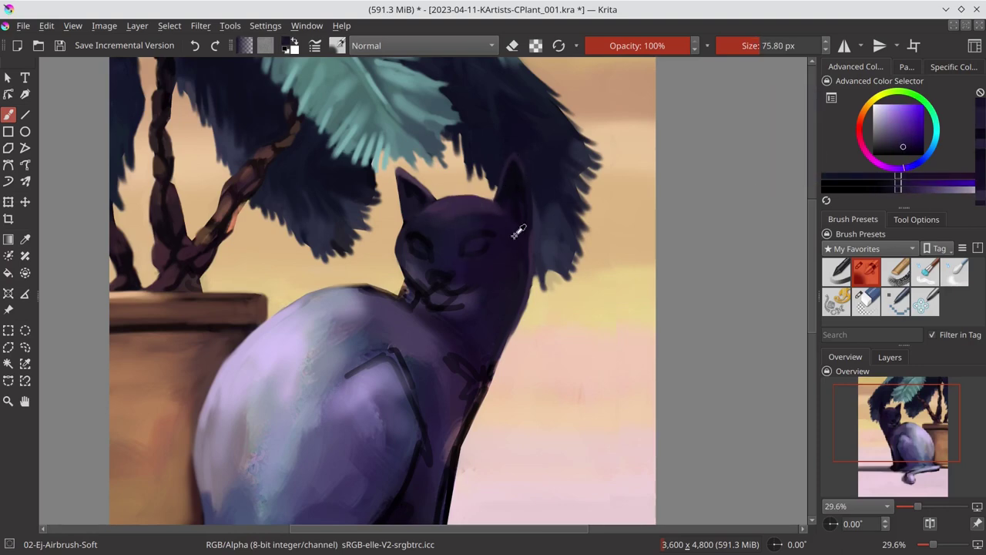
{"action": "left_click", "coordinate": [517, 233], "text": "ctrl"}
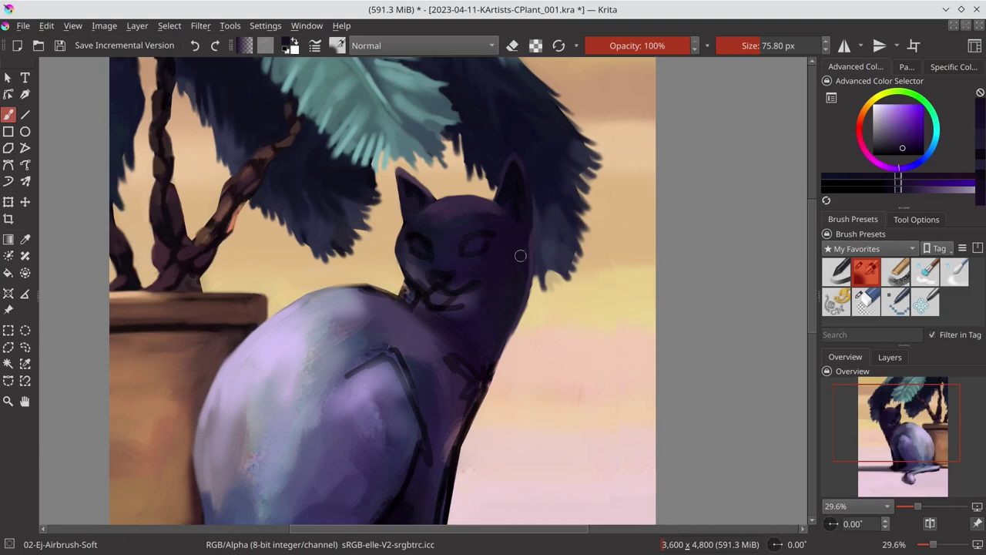
{"action": "scroll", "coordinate": [444, 359], "scroll_direction": "down", "scroll_amount": 2}
Sample purples and the tan wall colour, shrinking the brush for face detail.
{"action": "left_click", "coordinate": [468, 226], "text": "ctrl"}
{"action": "left_click", "coordinate": [412, 217], "text": "ctrl"}
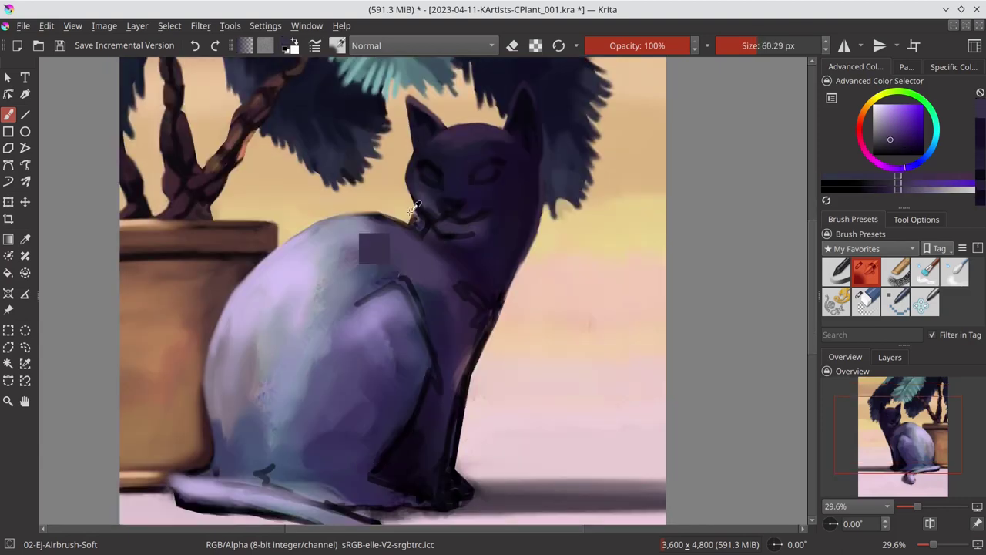
{"action": "left_click", "coordinate": [394, 227], "text": "ctrl"}
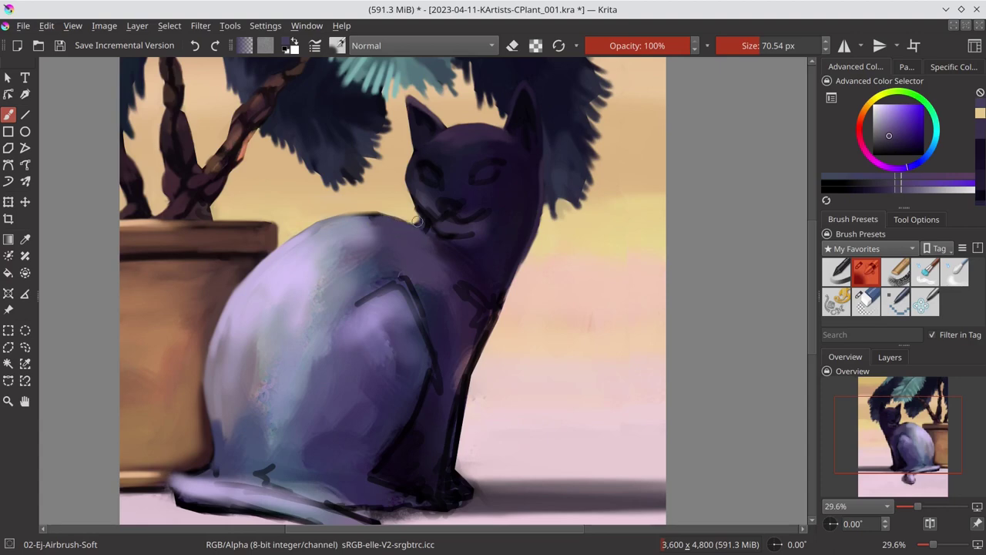
{"action": "left_click", "coordinate": [400, 218], "text": "ctrl"}
{"action": "left_click", "coordinate": [406, 214], "text": "ctrl"}
{"action": "left_click_drag", "start_coordinate": [416, 221], "coordinate": [405, 214]}
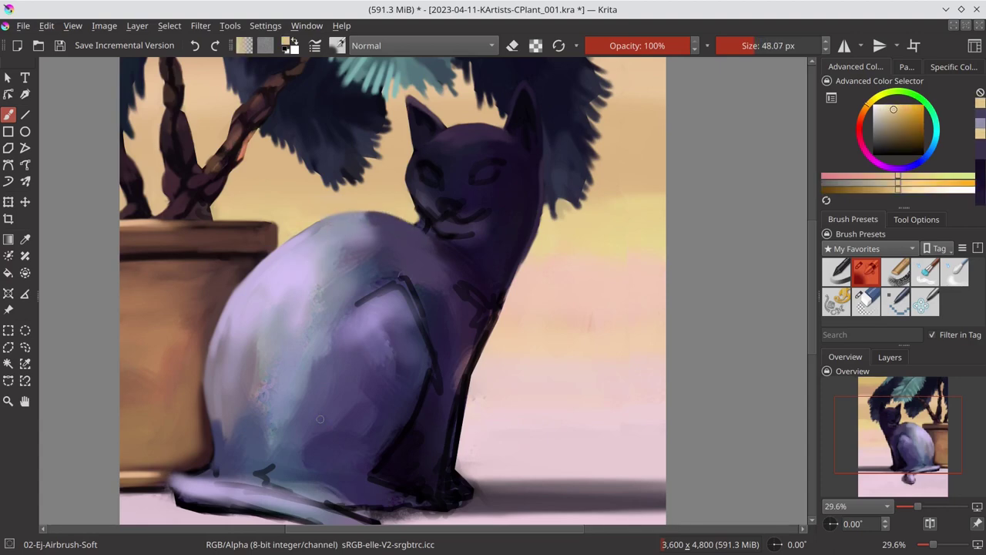
{"action": "left_click", "coordinate": [398, 434], "text": "ctrl"}
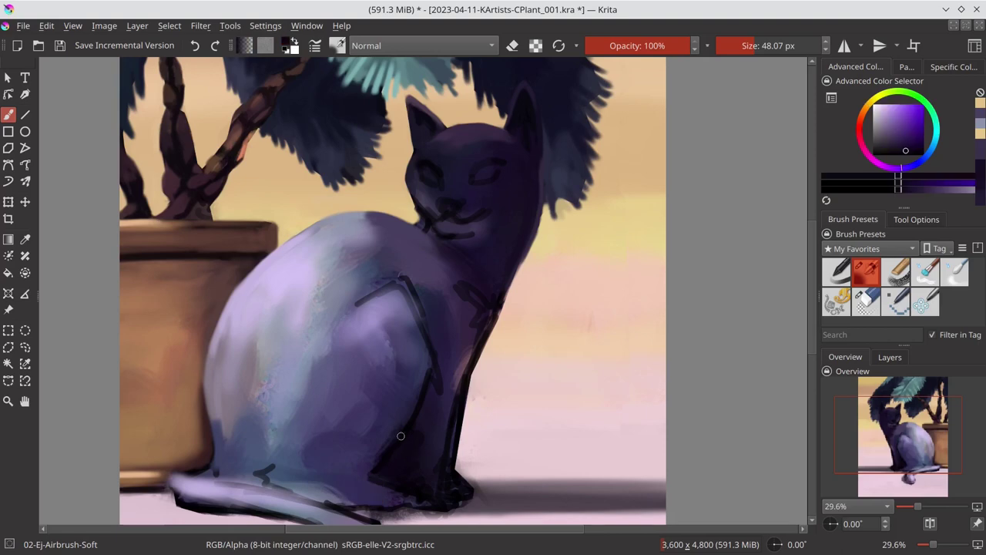
{"action": "left_click", "coordinate": [445, 241], "text": "ctrl"}
{"action": "left_click", "coordinate": [414, 190], "text": "ctrl"}
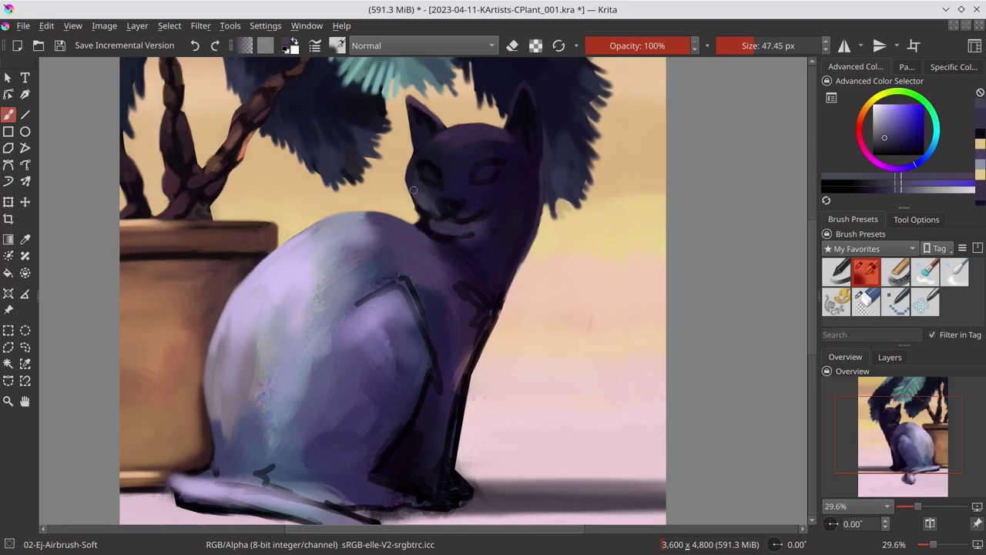
Shade around the cat's chin and nose with darker sampled purples and a smaller brush.
{"action": "left_click", "coordinate": [416, 182], "text": "ctrl"}
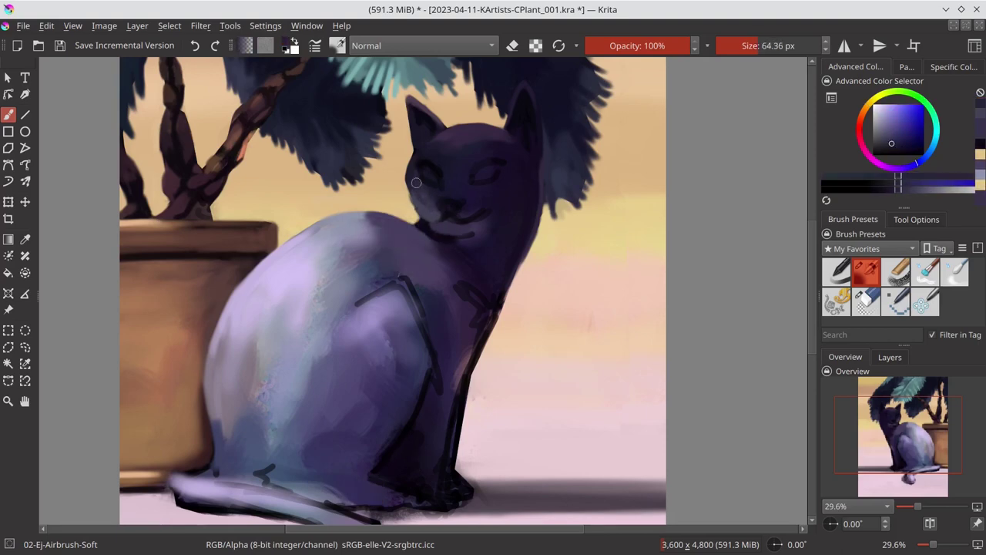
{"action": "left_click", "coordinate": [456, 204], "text": "ctrl"}
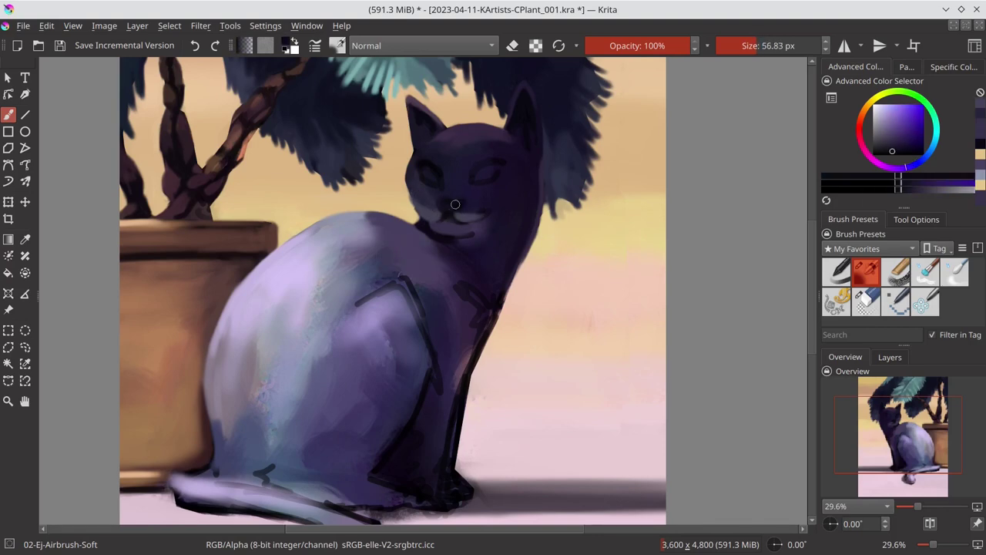
{"action": "left_click", "coordinate": [437, 221], "text": "ctrl"}
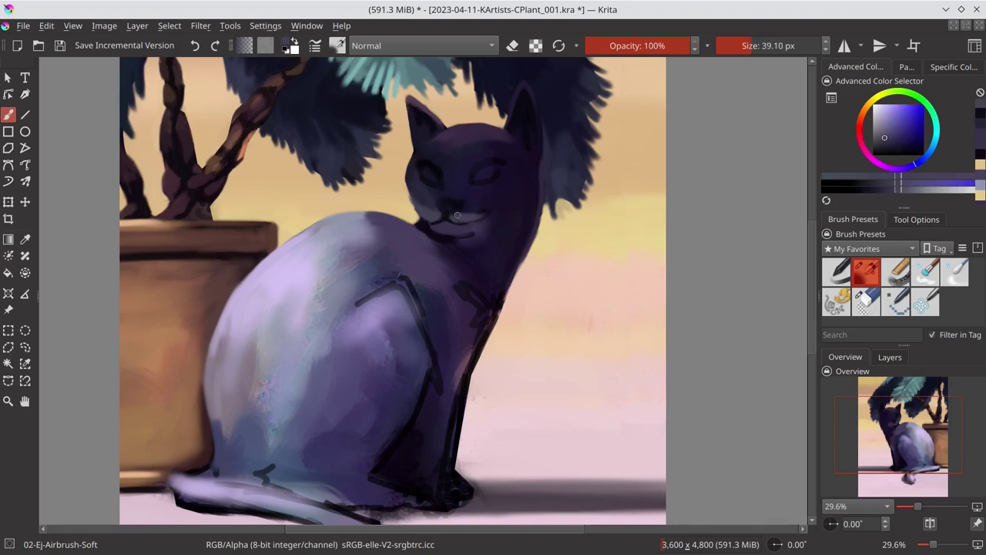
{"action": "left_click", "coordinate": [438, 210], "text": "ctrl"}
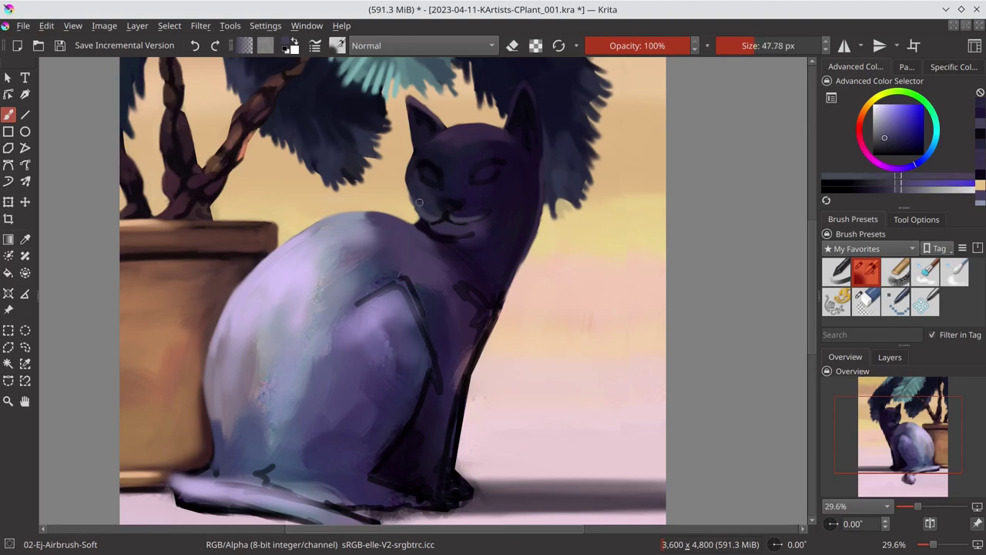
{"action": "left_click", "coordinate": [414, 202], "text": "ctrl"}
{"action": "left_click", "coordinate": [443, 212], "text": "ctrl"}
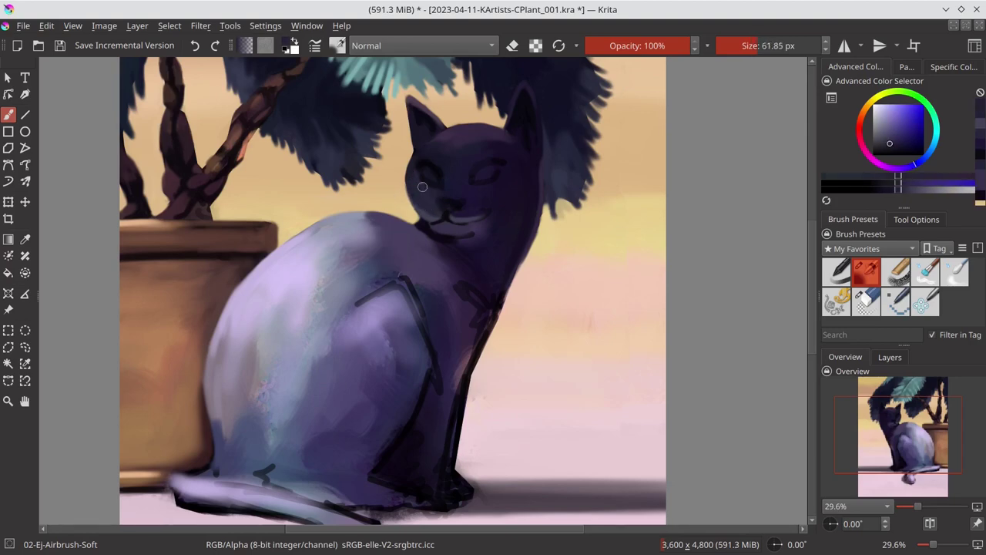
{"action": "left_click", "coordinate": [466, 218], "text": "ctrl"}
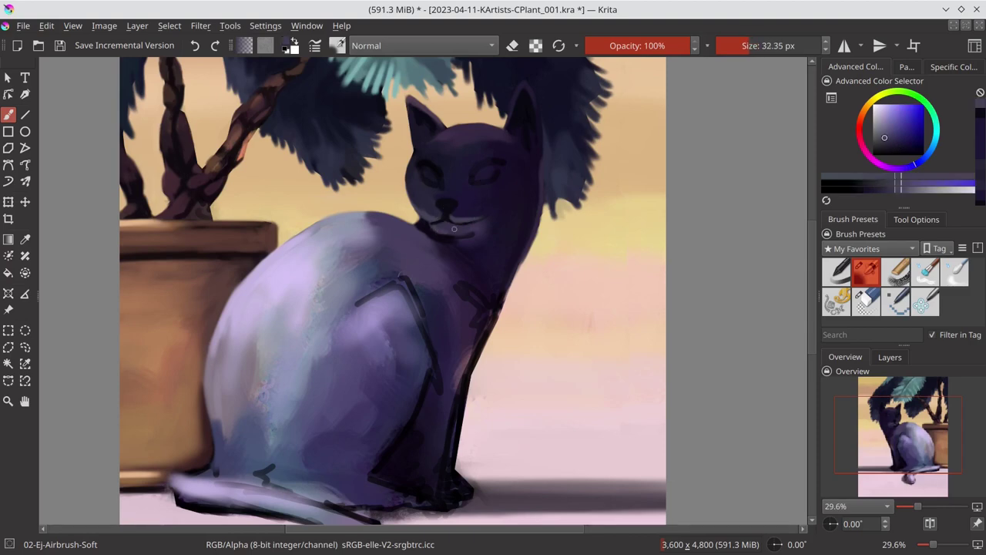
Paint the mouth and closed eyes with dark purples sampled from the face.
{"action": "left_click", "coordinate": [468, 235], "text": "ctrl"}
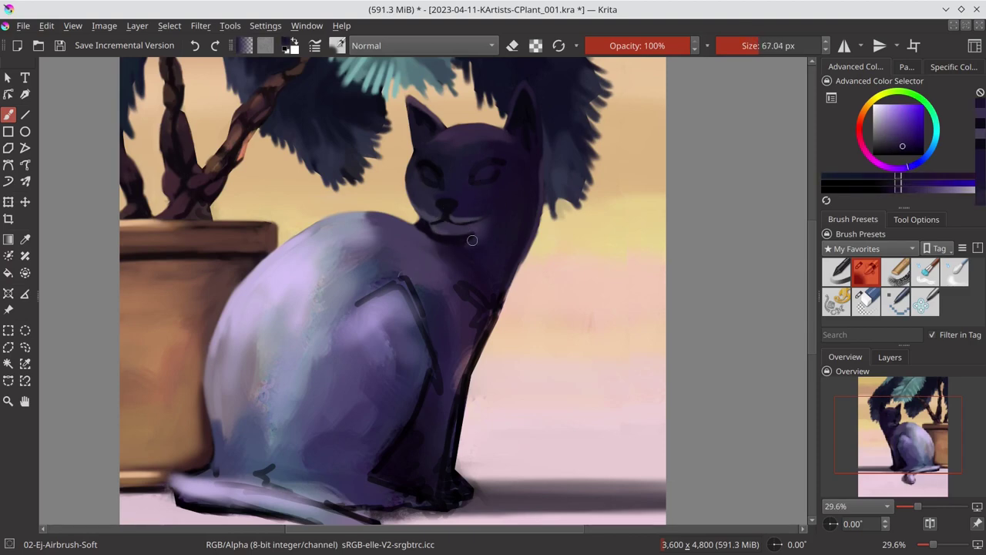
{"action": "left_click", "coordinate": [426, 222], "text": "ctrl"}
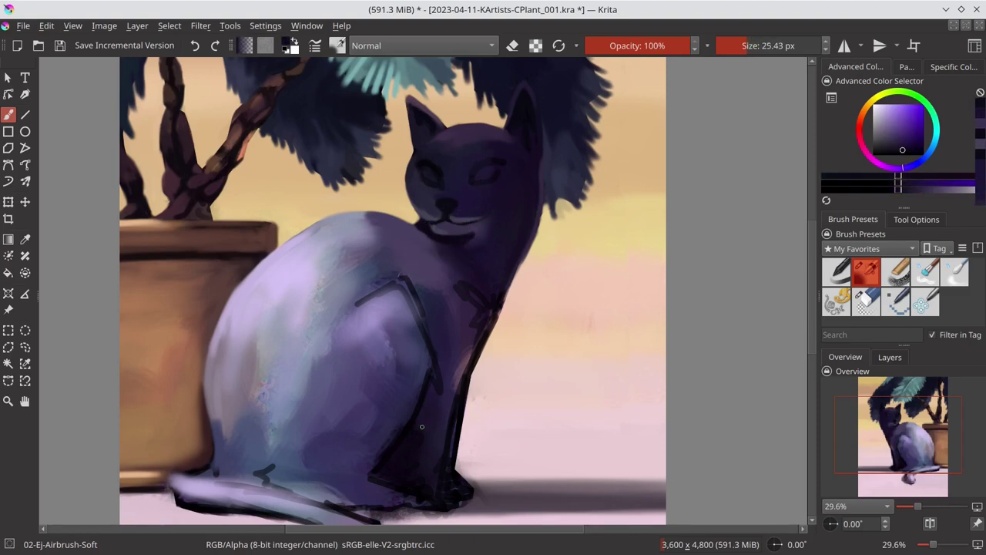
{"action": "left_click", "coordinate": [437, 160], "text": "ctrl"}
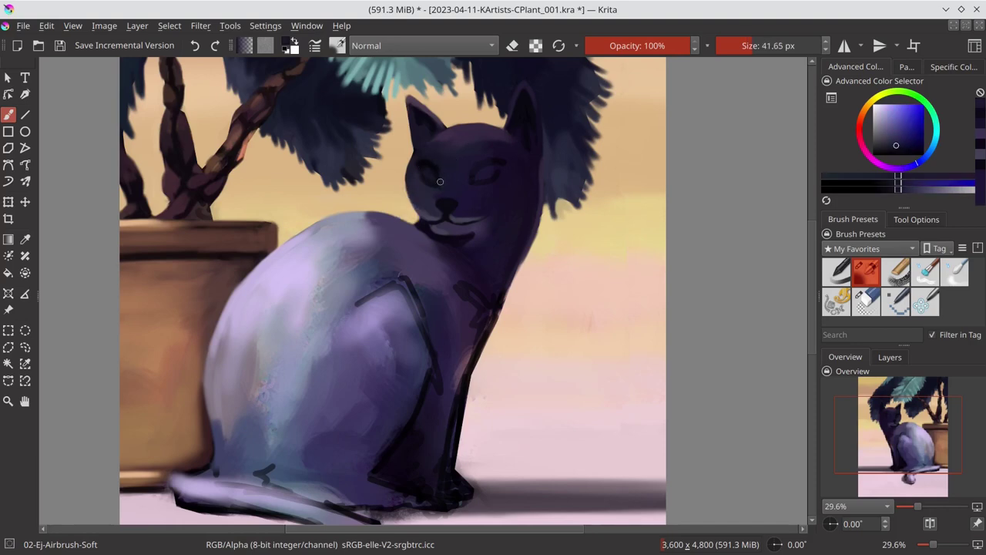
{"action": "left_click", "coordinate": [474, 172], "text": "ctrl"}
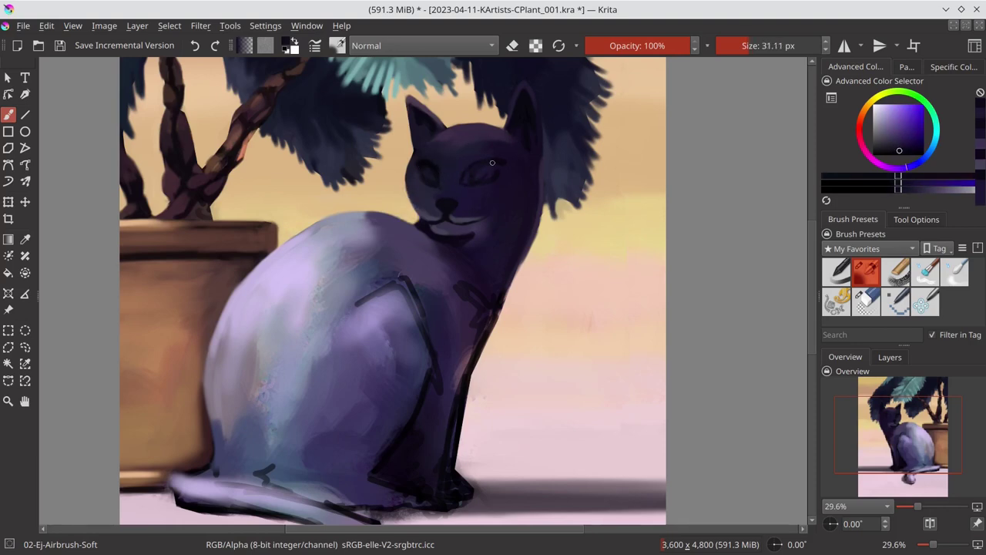
{"action": "left_click", "coordinate": [490, 158], "text": "ctrl"}
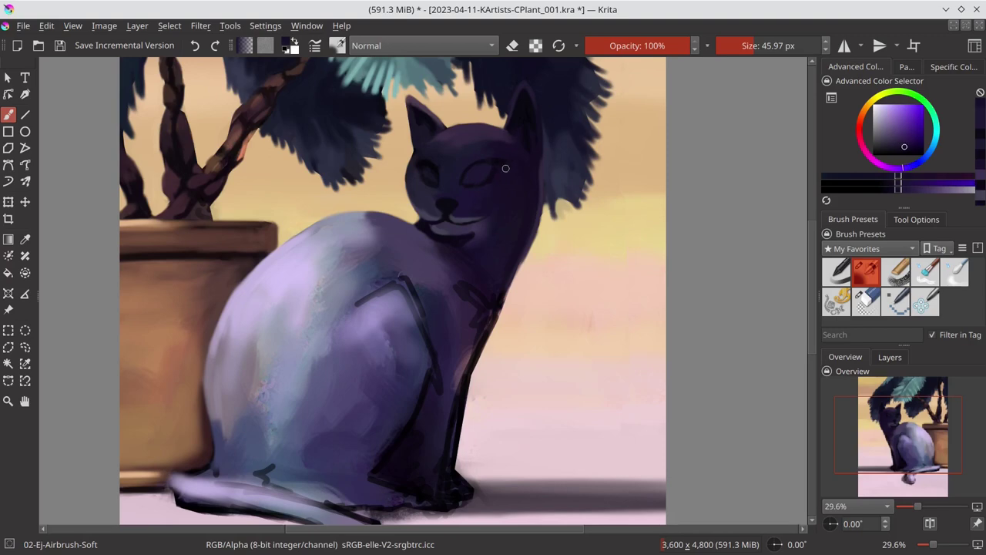
{"action": "left_click", "coordinate": [436, 157], "text": "ctrl"}
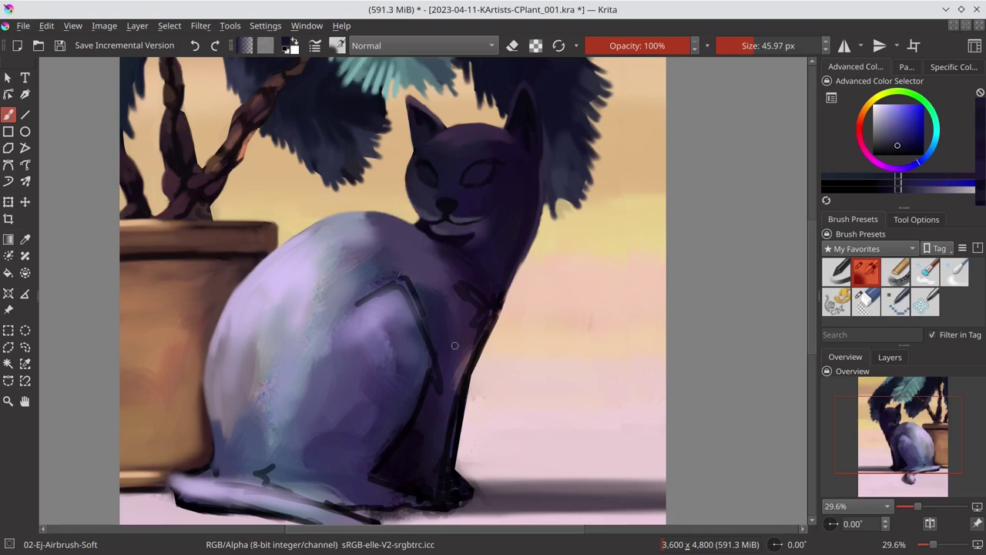
{"action": "left_click", "coordinate": [435, 242], "text": "ctrl"}
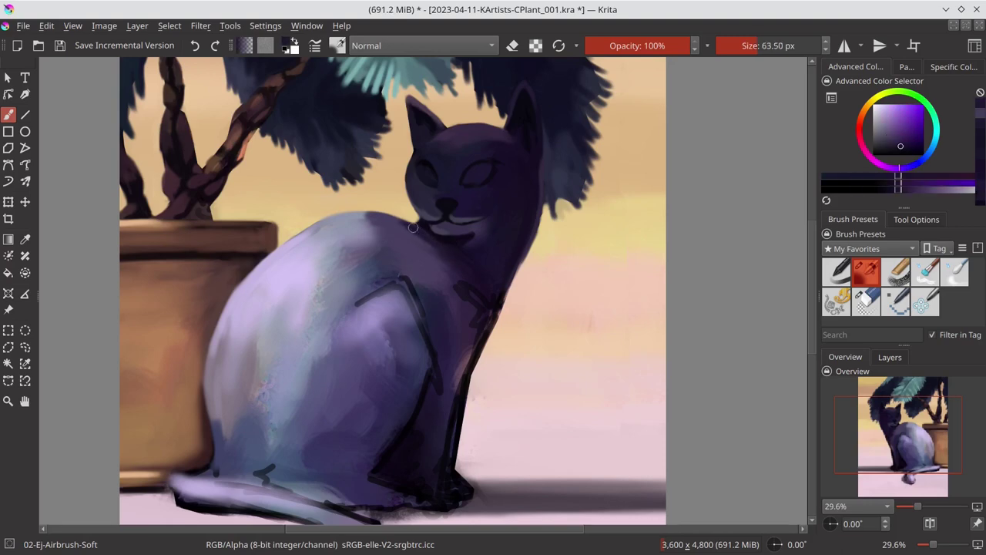
Cover the back's dark outline strokes with lavender and darken the back near the neck.
{"action": "left_click_drag", "start_coordinate": [408, 285], "coordinate": [393, 332]}
{"action": "left_click", "coordinate": [324, 262], "text": "ctrl"}
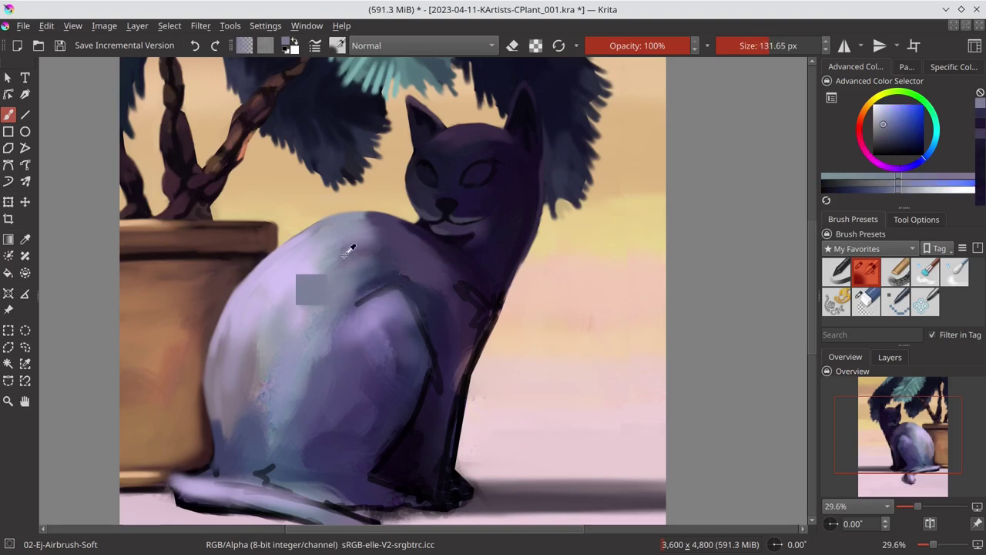
{"action": "mouse_move", "coordinate": [339, 254]}
{"action": "left_mouse_down"}
{"action": "mouse_move", "coordinate": [301, 297]}
{"action": "mouse_move", "coordinate": [316, 231]}
{"action": "left_mouse_up"}
{"action": "left_click", "coordinate": [268, 396], "text": "ctrl"}
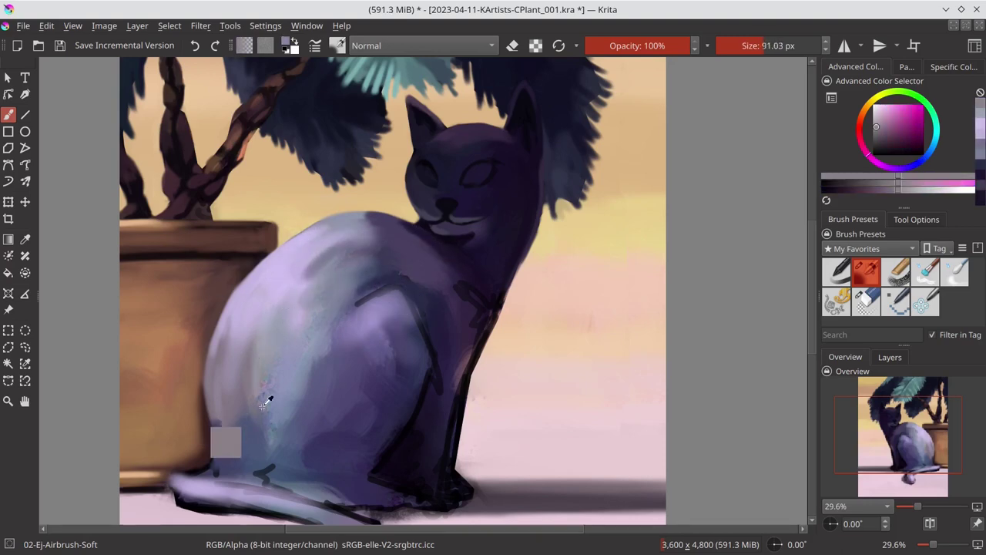
{"action": "left_click", "coordinate": [391, 296], "text": "ctrl"}
{"action": "left_click", "coordinate": [416, 278], "text": "ctrl"}
{"action": "left_click_drag", "start_coordinate": [392, 269], "coordinate": [485, 309]}
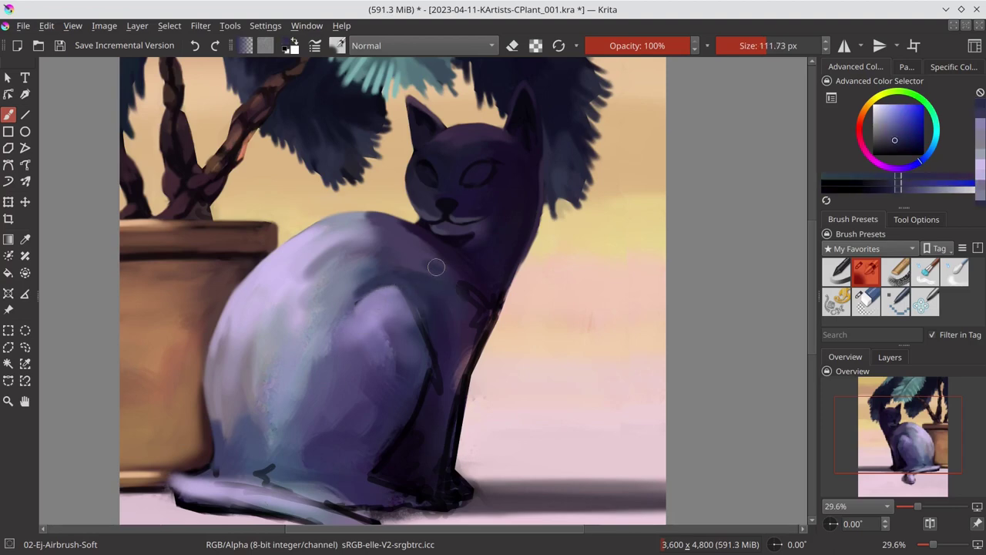
Darken the shadow on the cat's lower body with sampled shadow purples.
{"action": "left_click", "coordinate": [474, 319], "text": "ctrl"}
{"action": "left_click_drag", "start_coordinate": [436, 355], "coordinate": [393, 424]}
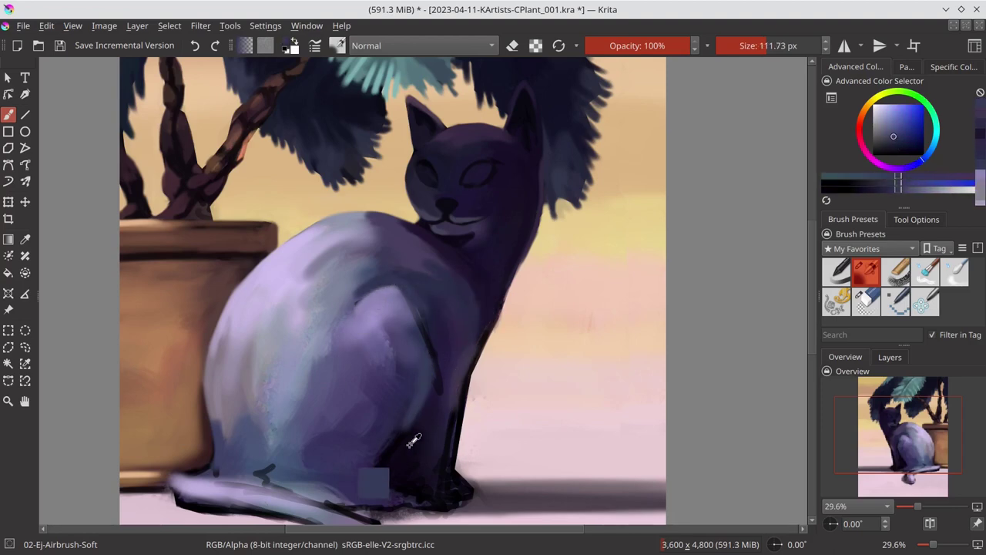
{"action": "left_click", "coordinate": [391, 434], "text": "ctrl"}
{"action": "left_click", "coordinate": [397, 294], "text": "ctrl"}
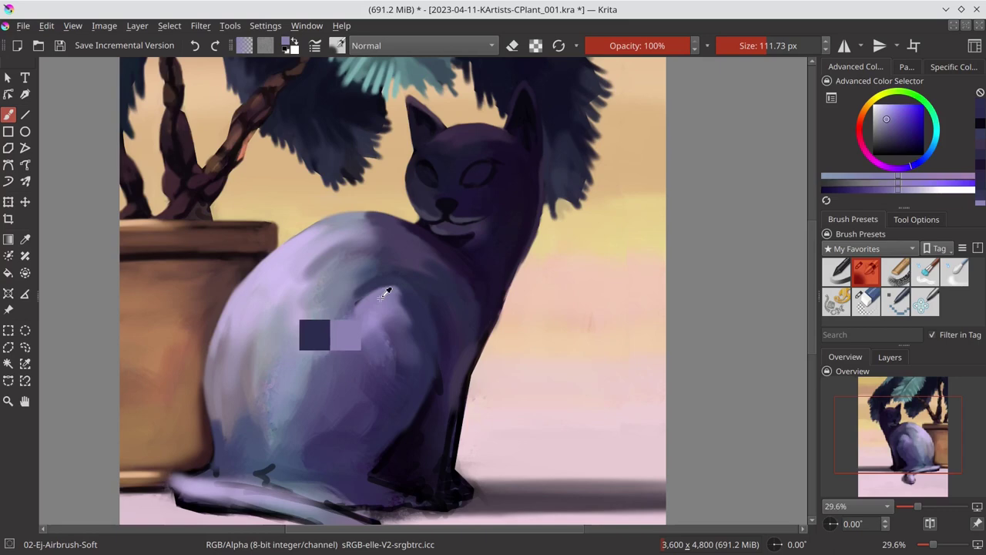
{"action": "left_click", "coordinate": [431, 305], "text": "ctrl"}
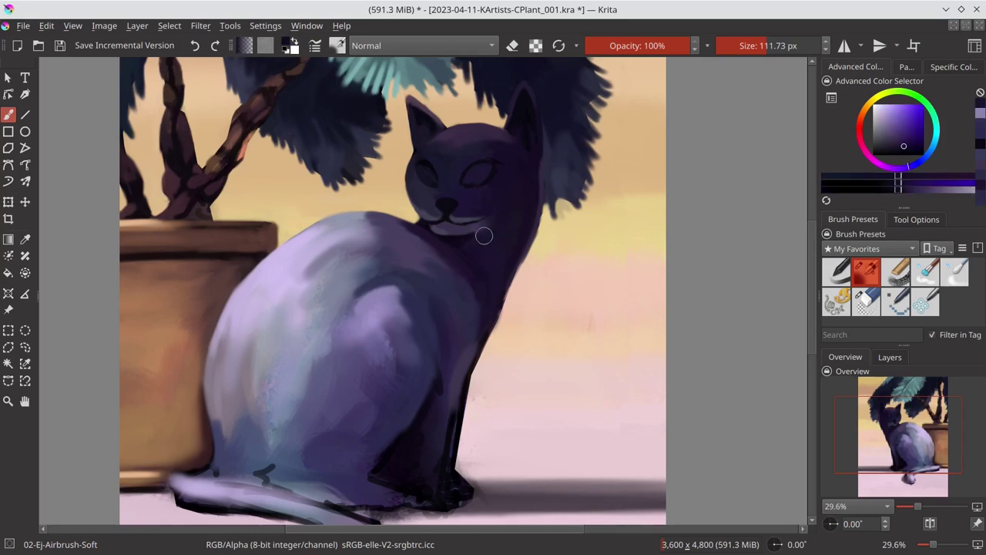
{"action": "left_click", "coordinate": [434, 309], "text": "ctrl"}
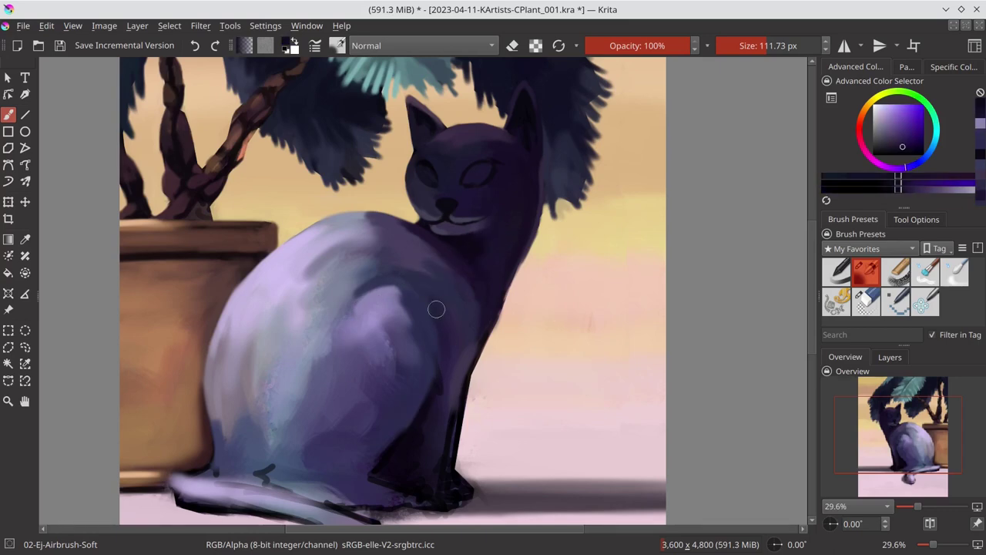
Resample lavender and very dark purples, resizing the brush for fine strokes.
{"action": "key", "text": "bracketleft"}
{"action": "key", "text": "bracketleft"}
{"action": "key", "text": "bracketleft"}
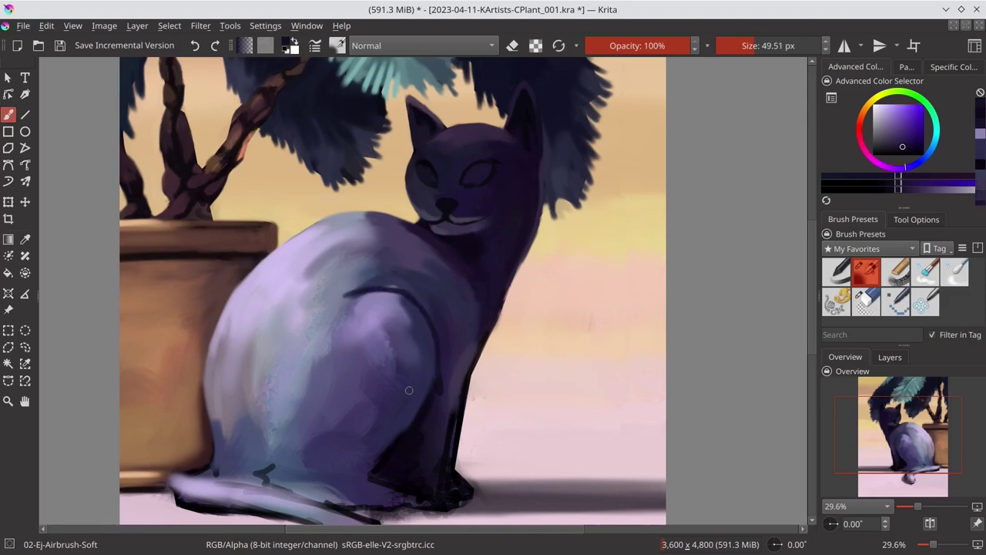
{"action": "key", "text": "bracketright"}
{"action": "left_click", "coordinate": [402, 273], "text": "ctrl"}
{"action": "left_click", "coordinate": [434, 392], "text": "ctrl"}
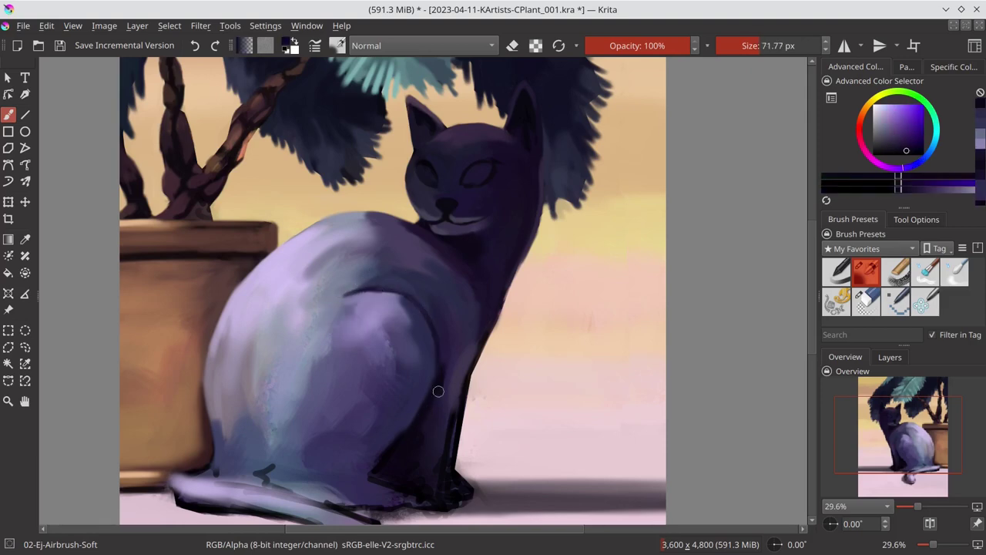
{"action": "key", "text": "bracketright"}
{"action": "key", "text": "bracketleft"}
{"action": "key", "text": "bracketleft"}
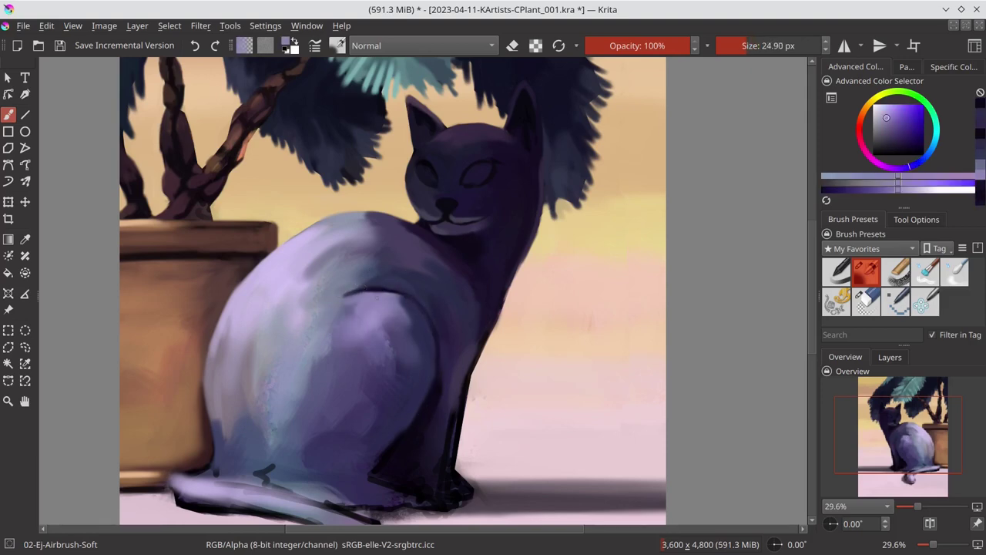
{"action": "left_click", "coordinate": [416, 302], "text": "ctrl"}
{"action": "left_click", "coordinate": [393, 285], "text": "ctrl"}
{"action": "key", "text": "bracketleft"}
{"action": "key", "text": "bracketleft"}
{"action": "key", "text": "bracketleft"}
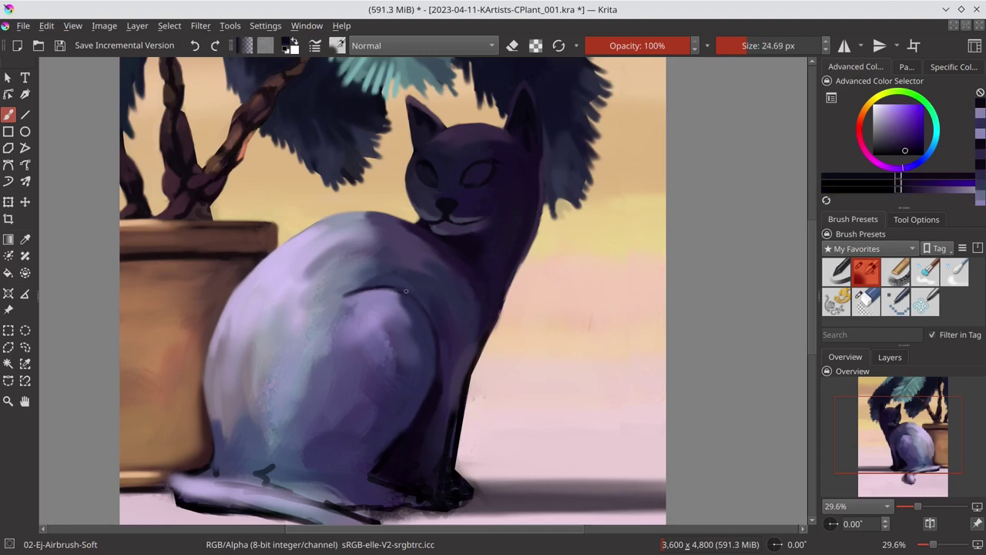
Paint a dark shadow under the cat's belly with a larger brush.
{"action": "left_click_drag", "start_coordinate": [450, 425], "coordinate": [486, 360]}
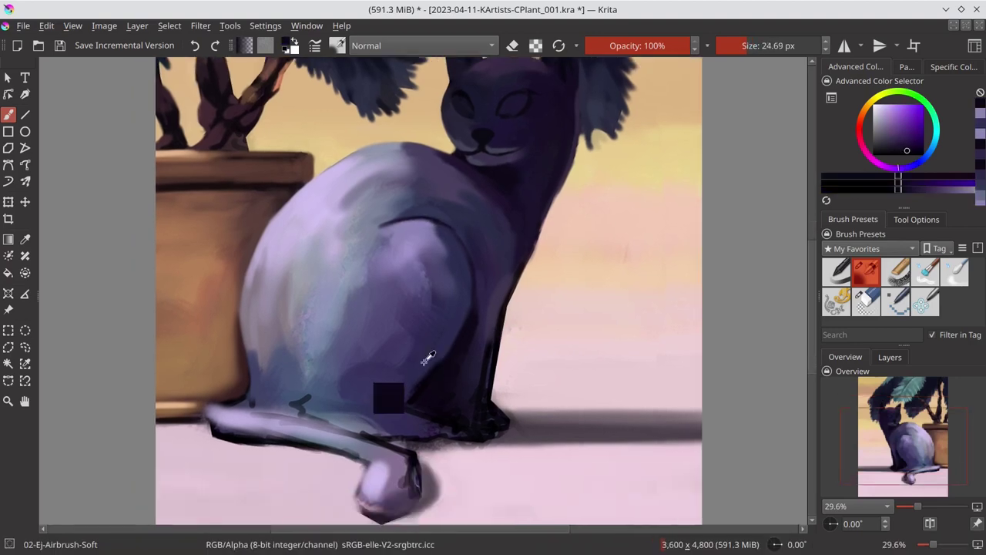
{"action": "left_click", "coordinate": [434, 369], "text": "ctrl"}
{"action": "key", "text": "bracketright"}
{"action": "key", "text": "bracketright"}
{"action": "key", "text": "bracketright"}
{"action": "left_click", "coordinate": [425, 419], "text": "ctrl"}
{"action": "key", "text": "bracketright"}
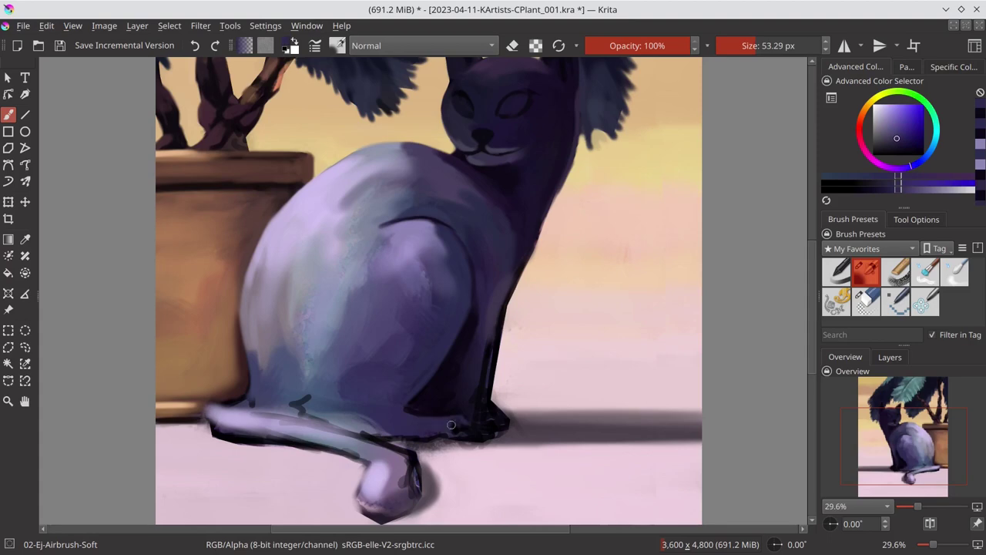
{"action": "left_click", "coordinate": [386, 433], "text": "ctrl"}
{"action": "key", "text": "bracketright"}
{"action": "key", "text": "bracketright"}
{"action": "left_click_drag", "start_coordinate": [316, 422], "coordinate": [378, 426]}
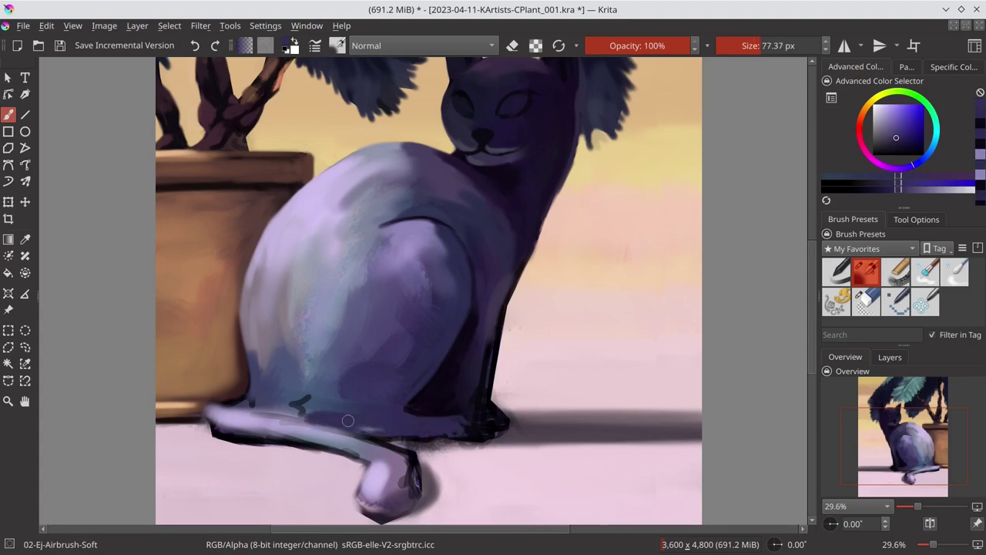
Sample darker purples along the belly and select the 04-Ej-Blender-Textured brush.
{"action": "left_click", "coordinate": [472, 428], "text": "ctrl"}
{"action": "key", "text": "bracketleft"}
{"action": "key", "text": "bracketleft"}
{"action": "left_click", "coordinate": [496, 433], "text": "ctrl"}
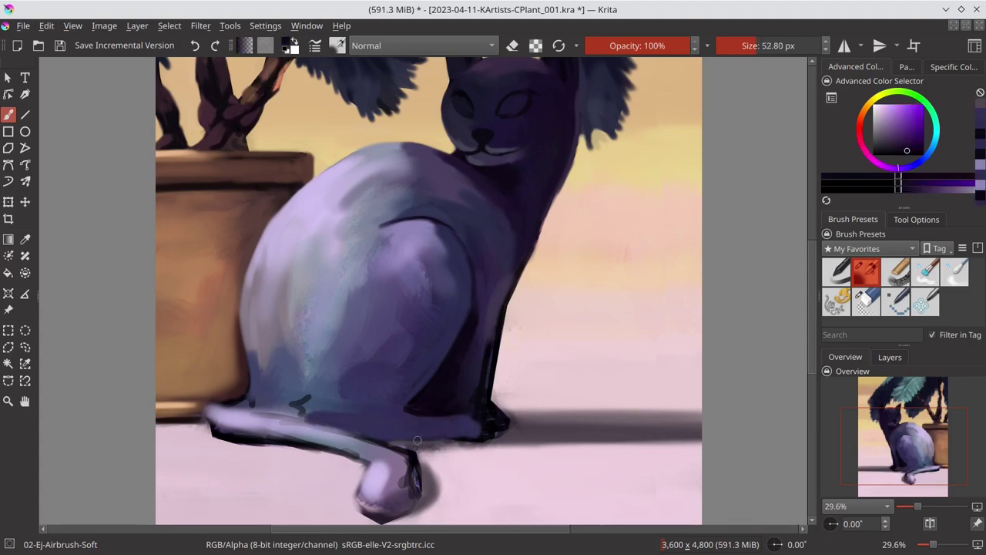
{"action": "left_click", "coordinate": [513, 439], "text": "ctrl"}
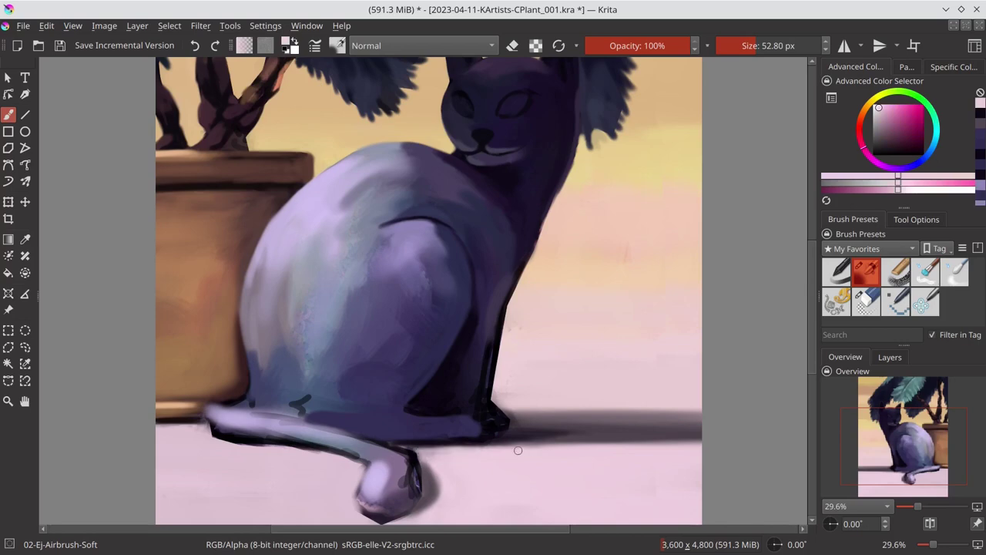
{"action": "left_click", "coordinate": [306, 394], "text": "ctrl"}
Smudge and smooth the cat's base and tail edge with the textured blender.
{"action": "key", "text": "slash"}
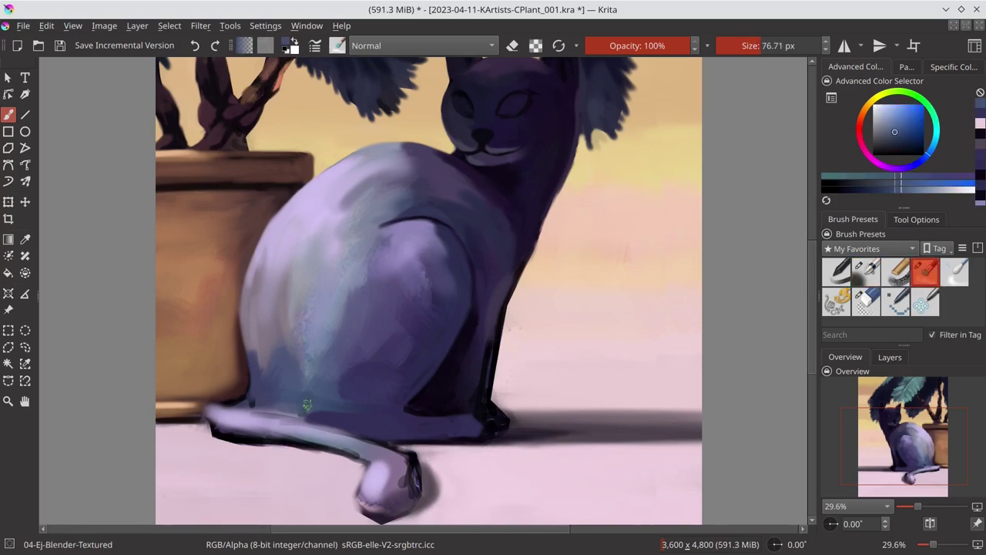
{"action": "left_click_drag", "start_coordinate": [241, 404], "coordinate": [259, 379]}
{"action": "left_click_drag", "start_coordinate": [217, 411], "coordinate": [383, 510]}
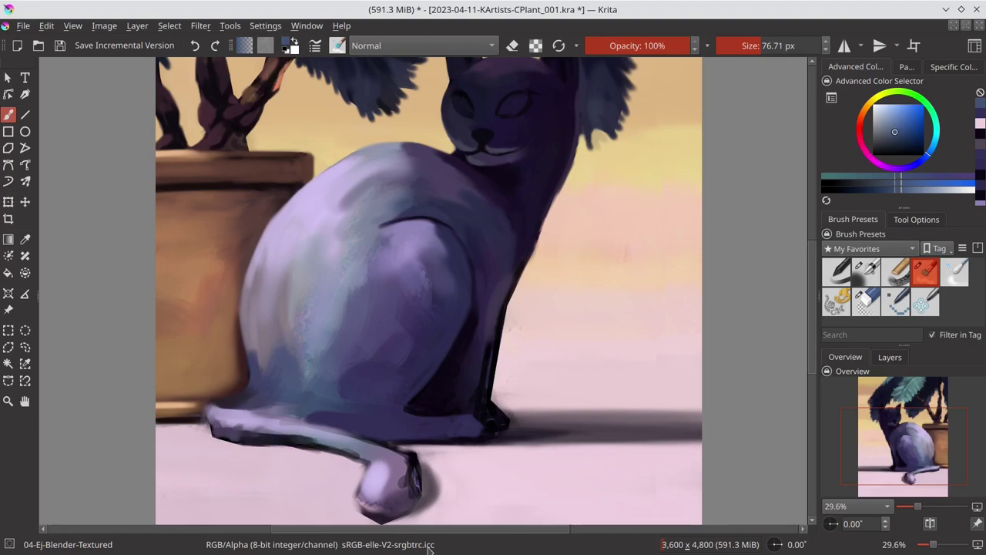
{"action": "left_click_drag", "start_coordinate": [407, 253], "coordinate": [432, 252]}
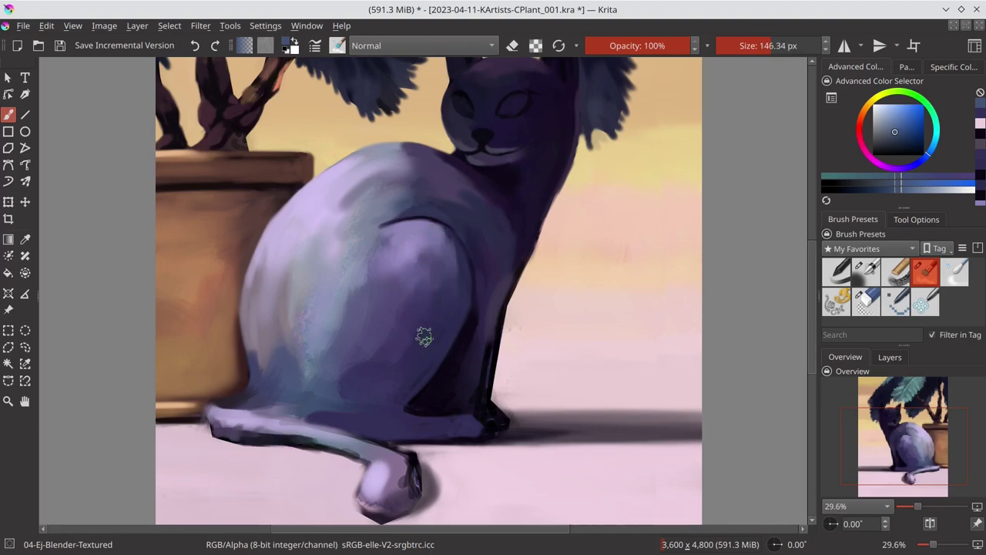
{"action": "scroll", "coordinate": [458, 316], "scroll_direction": "down", "scroll_amount": 2}
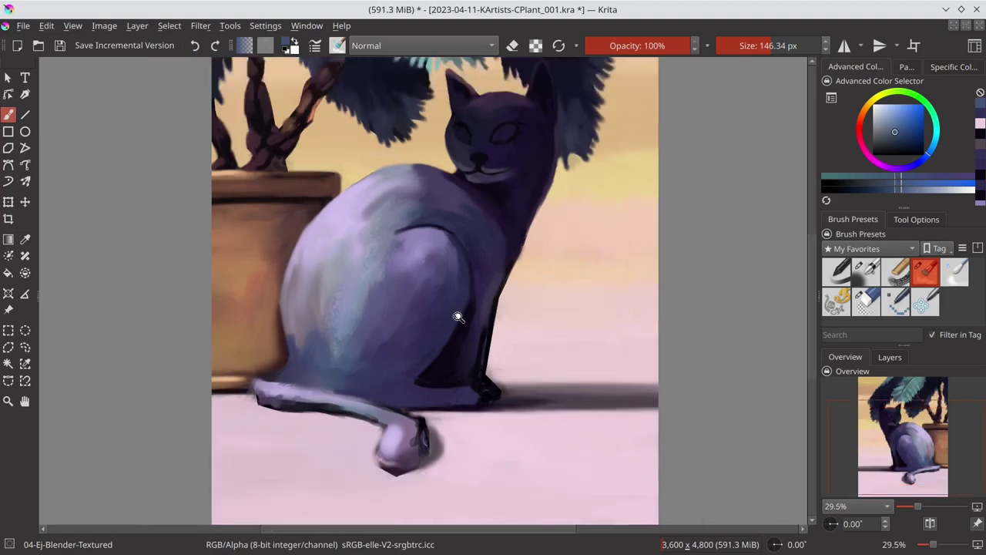
{"action": "scroll", "coordinate": [457, 316], "scroll_direction": "down", "scroll_amount": 4}
{"action": "scroll", "coordinate": [506, 198], "scroll_direction": "up", "scroll_amount": 4}
{"action": "scroll", "coordinate": [454, 231], "scroll_direction": "down", "scroll_amount": 1}
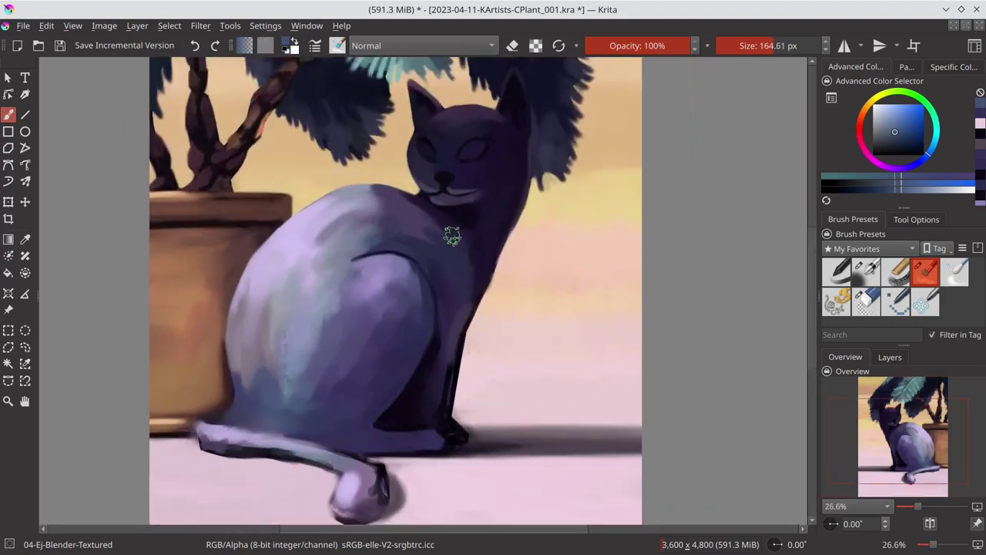
Darken and repaint the cat's chest edge from the shoulder down to the front leg.
{"action": "left_click_drag", "start_coordinate": [457, 326], "coordinate": [489, 223]}
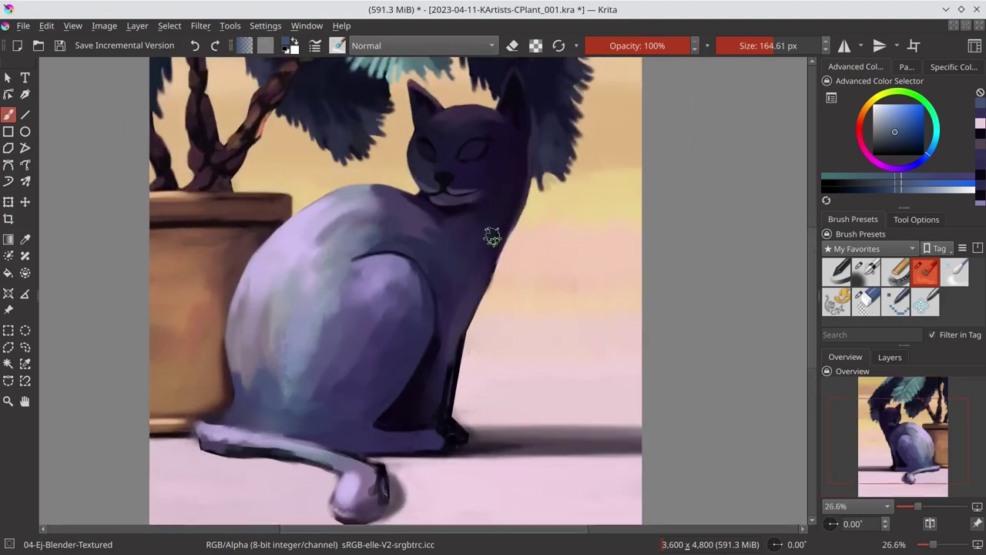
{"action": "left_click_drag", "start_coordinate": [453, 329], "coordinate": [452, 429]}
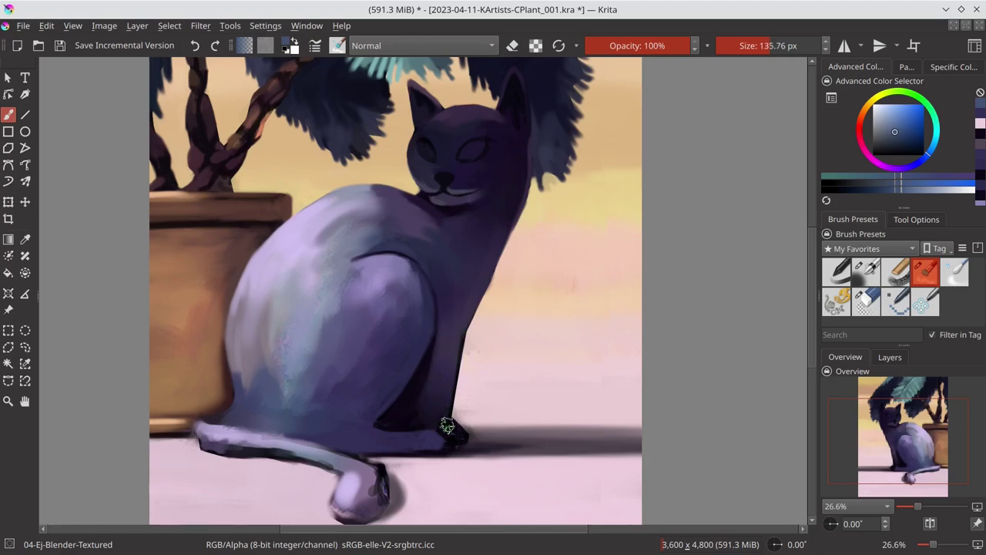
{"action": "left_click_drag", "start_coordinate": [452, 363], "coordinate": [456, 339]}
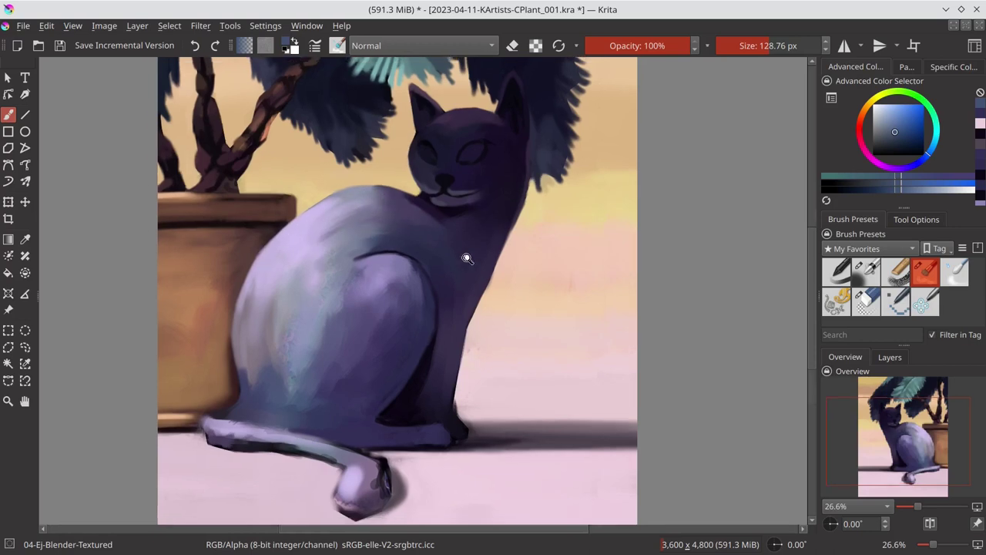
{"action": "scroll", "coordinate": [467, 257], "scroll_direction": "down", "scroll_amount": 3}
Save the painting, enlarge the brush, and save again.
{"action": "key", "text": "ctrl+s"}
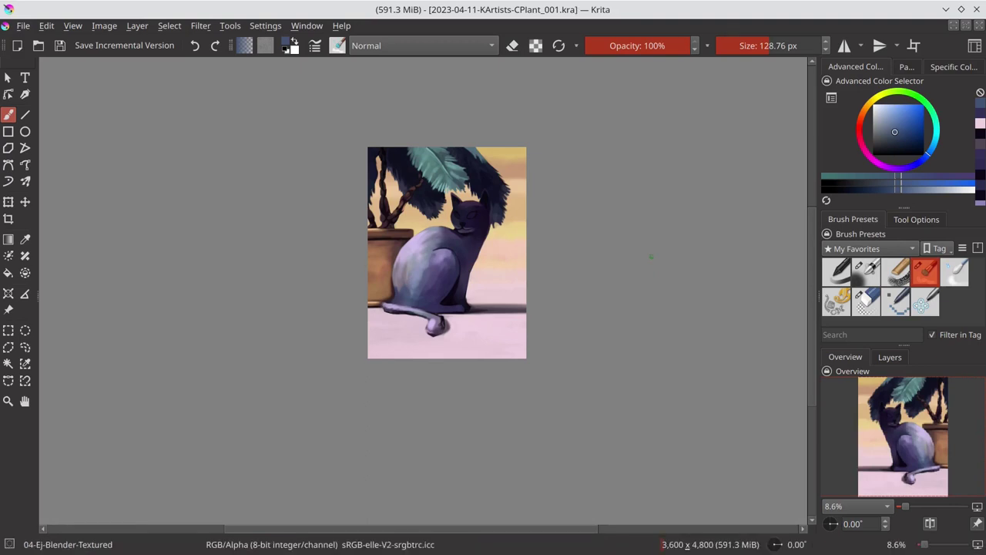
{"action": "key", "text": "bracketright"}
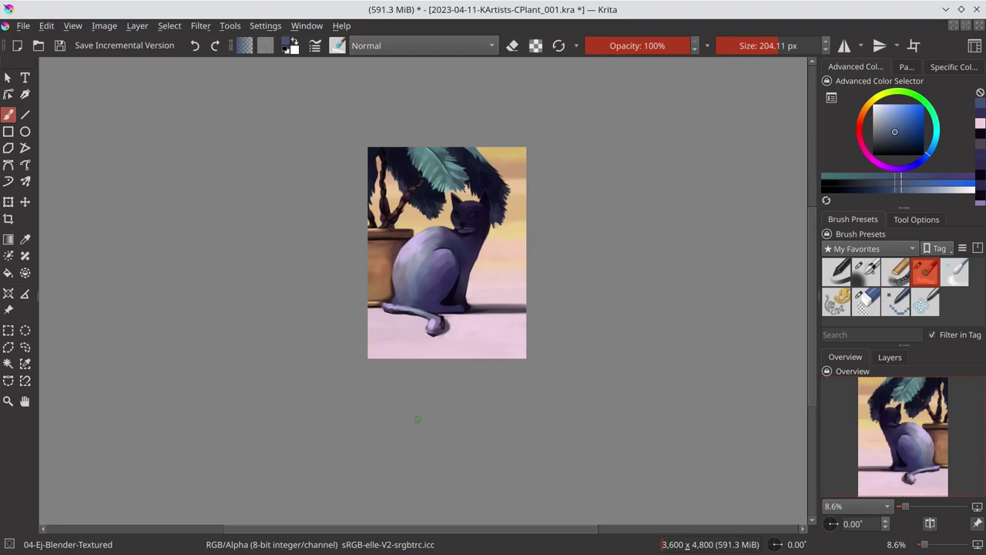
{"action": "key", "text": "ctrl+s"}
Switch to the 02-Ej-Airbrush-Soft brush and paint dark purple at the cat's base.
{"action": "key", "text": "slash"}
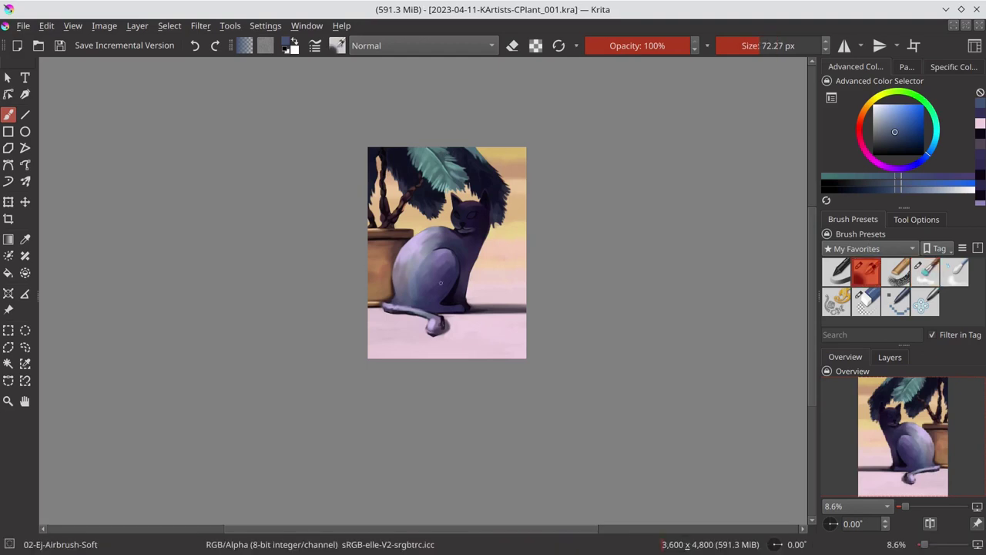
{"action": "scroll", "coordinate": [423, 297], "scroll_direction": "up", "scroll_amount": 5}
{"action": "left_click", "coordinate": [505, 339], "text": "ctrl"}
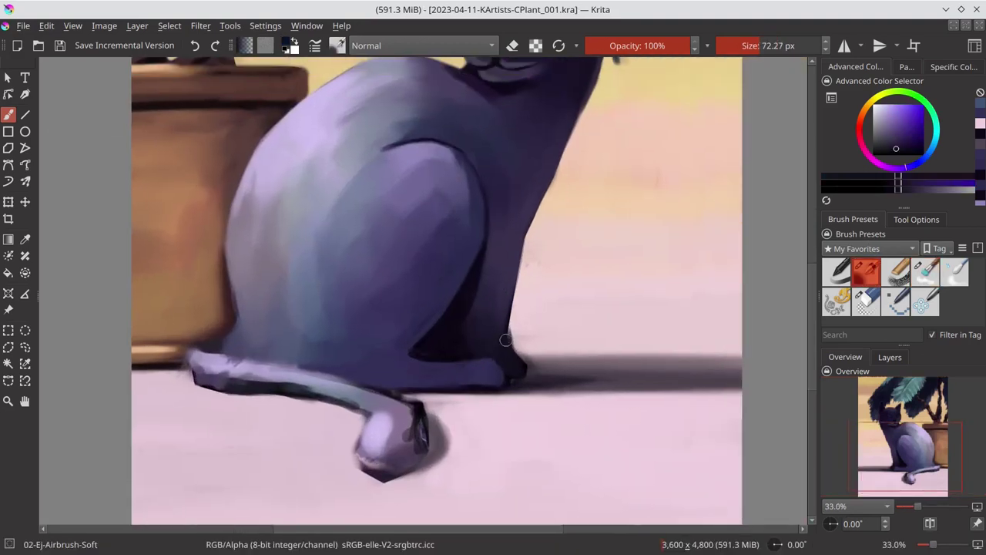
{"action": "left_click", "coordinate": [462, 376], "text": "ctrl"}
{"action": "key", "text": "bracketleft"}
{"action": "left_click_drag", "start_coordinate": [501, 369], "coordinate": [493, 388]}
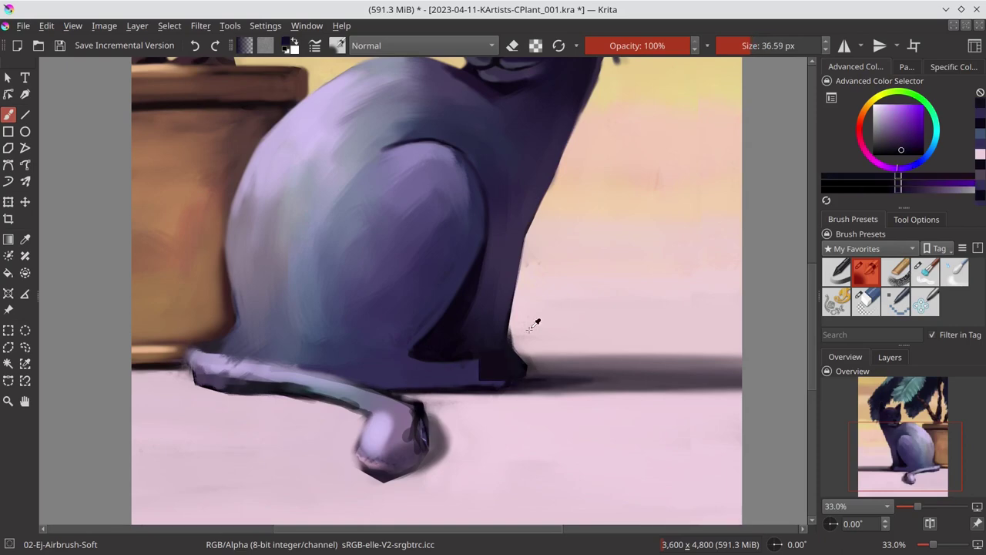
Darken the cat's right edge with a sampled greyish purple.
{"action": "left_click", "coordinate": [508, 318], "text": "ctrl"}
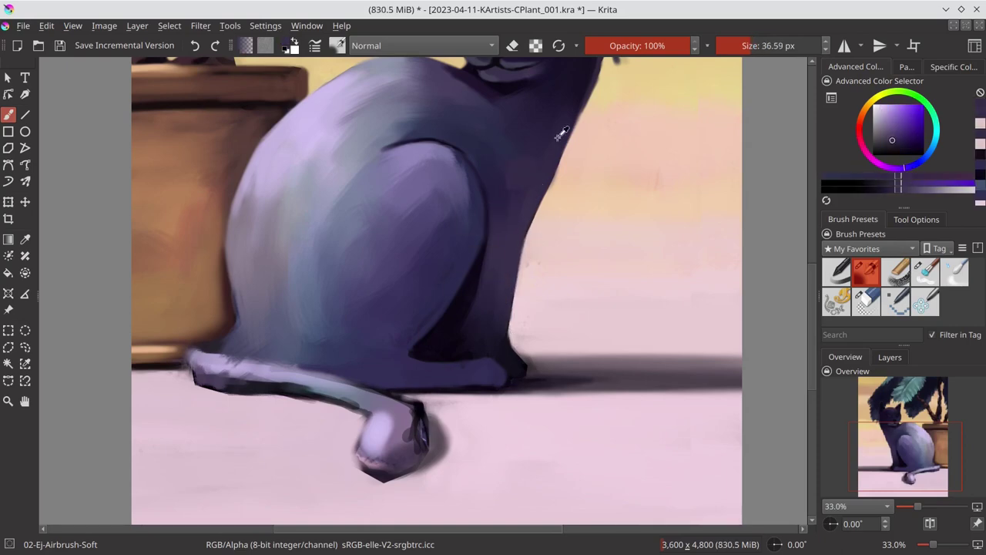
{"action": "scroll", "coordinate": [558, 166], "scroll_direction": "up", "scroll_amount": 3}
{"action": "left_click_drag", "start_coordinate": [554, 198], "coordinate": [520, 308]}
{"action": "left_click", "coordinate": [518, 315], "text": "ctrl"}
{"action": "left_click", "coordinate": [511, 423], "text": "ctrl"}
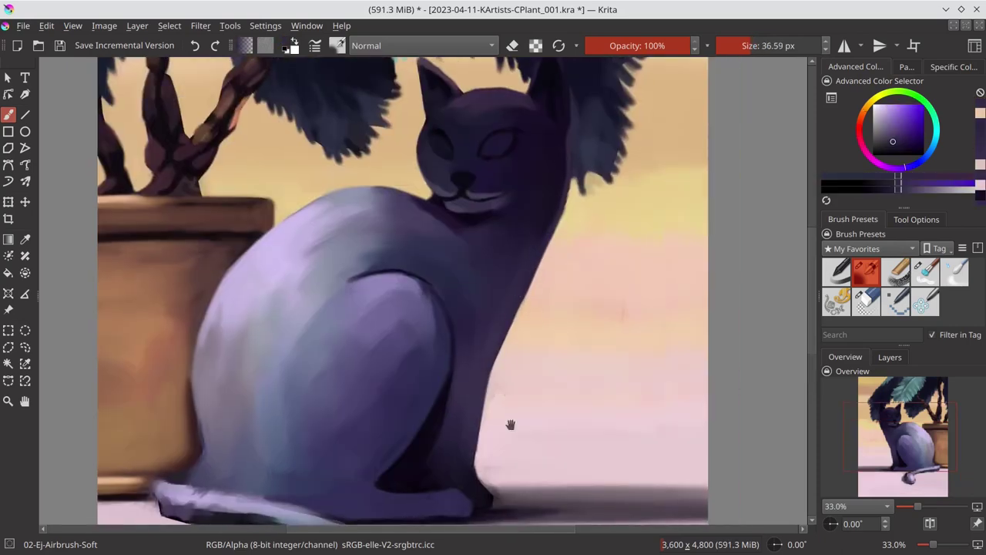
{"action": "scroll", "coordinate": [511, 423], "scroll_direction": "down", "scroll_amount": 3}
{"action": "key", "text": "bracketright"}
{"action": "key", "text": "bracketright"}
{"action": "key", "text": "bracketright"}
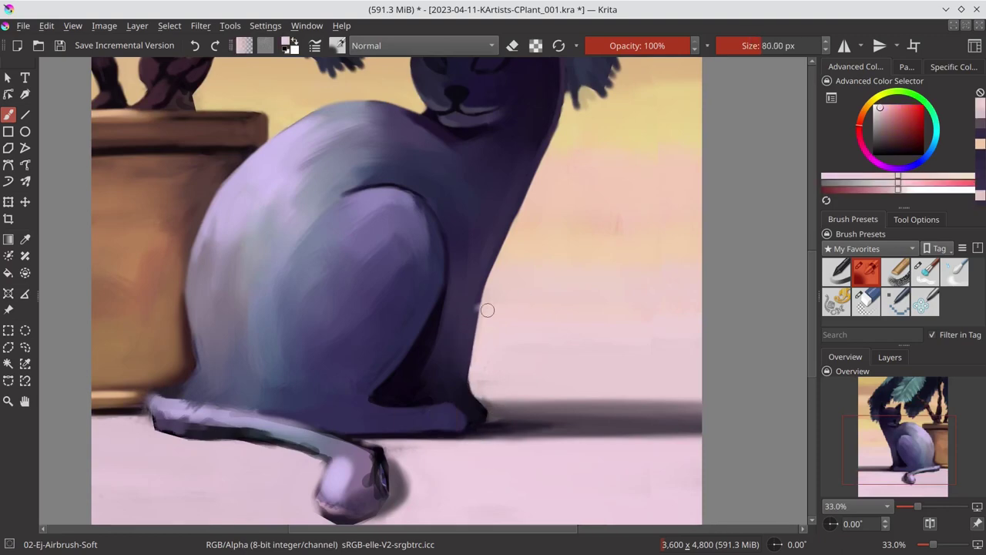
Paint light purple along the cat's back edge using colour sampled from the body.
{"action": "left_click", "coordinate": [490, 402], "text": "ctrl"}
{"action": "left_click", "coordinate": [612, 348], "text": "ctrl"}
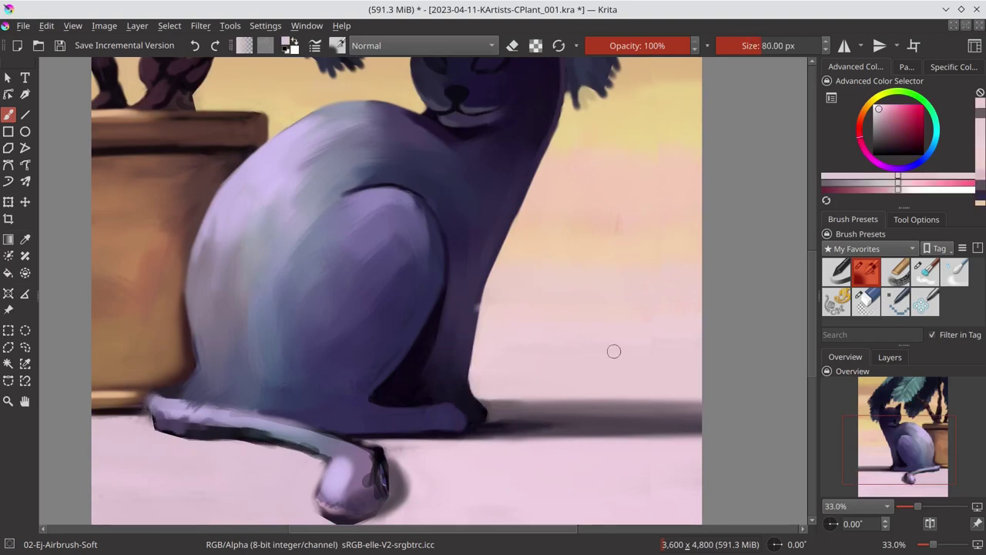
{"action": "key", "text": "bracketleft"}
{"action": "key", "text": "bracketleft"}
{"action": "key", "text": "bracketleft"}
{"action": "left_click", "coordinate": [484, 295], "text": "ctrl"}
{"action": "scroll", "coordinate": [484, 295], "scroll_direction": "down", "scroll_amount": 3}
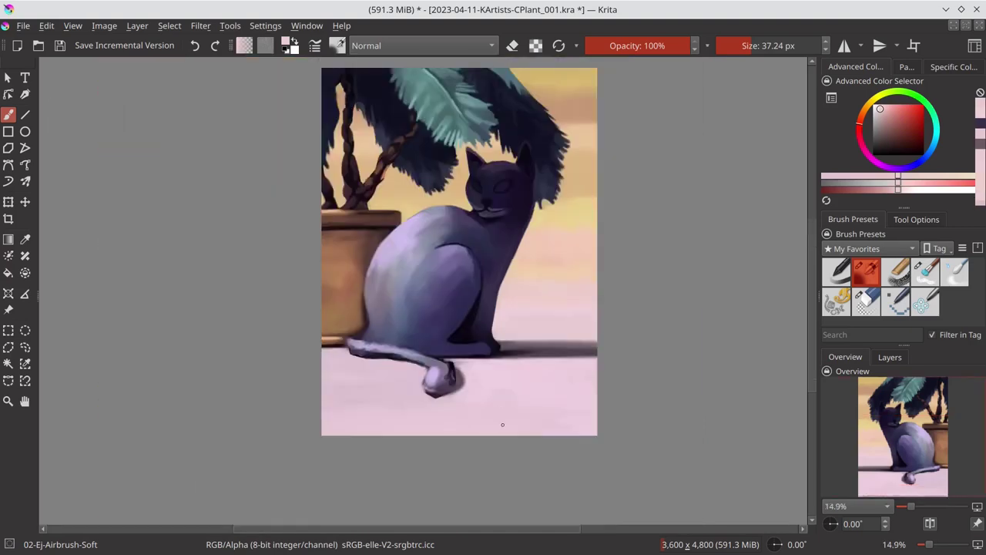
{"action": "scroll", "coordinate": [473, 182], "scroll_direction": "up", "scroll_amount": 2}
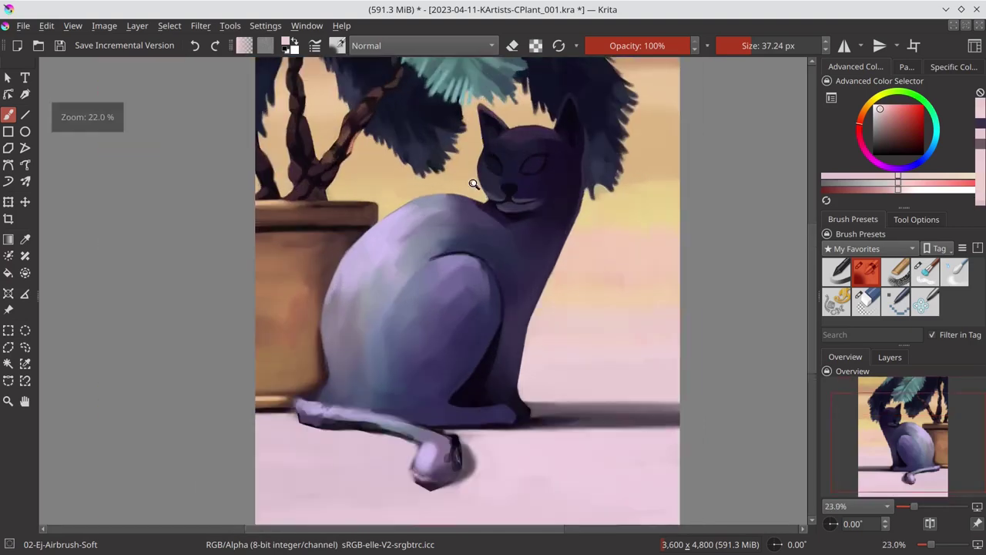
{"action": "left_click", "coordinate": [342, 260], "text": "ctrl"}
{"action": "scroll", "coordinate": [323, 277], "scroll_direction": "up", "scroll_amount": 2}
{"action": "key", "text": "bracketleft"}
{"action": "left_click_drag", "start_coordinate": [321, 263], "coordinate": [373, 205]}
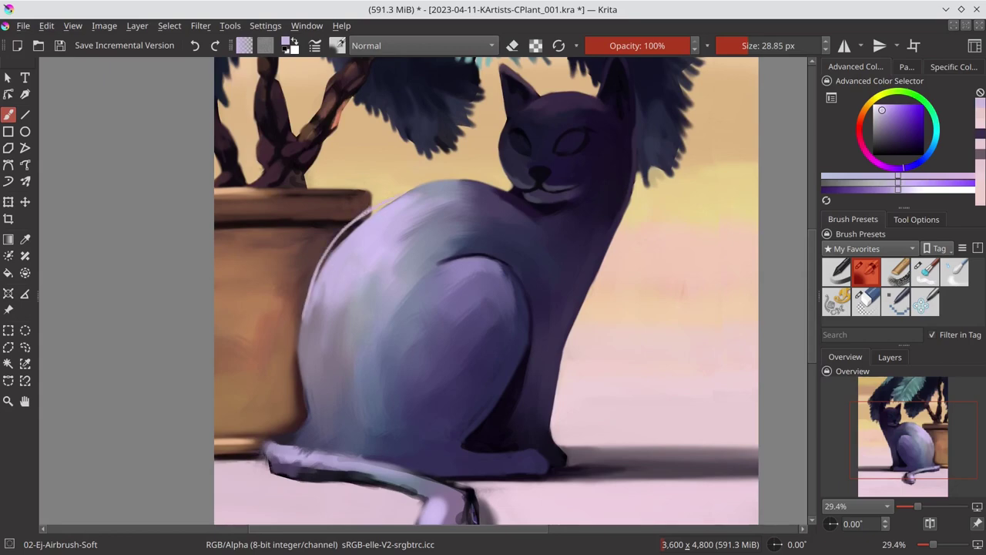
Soften the cat's back edge and add pink highlights on the back and haunch.
{"action": "key", "text": "bracketright"}
{"action": "key", "text": "bracketright"}
{"action": "key", "text": "bracketright"}
{"action": "left_click_drag", "start_coordinate": [315, 292], "coordinate": [369, 215]}
{"action": "left_click_drag", "start_coordinate": [332, 258], "coordinate": [376, 211]}
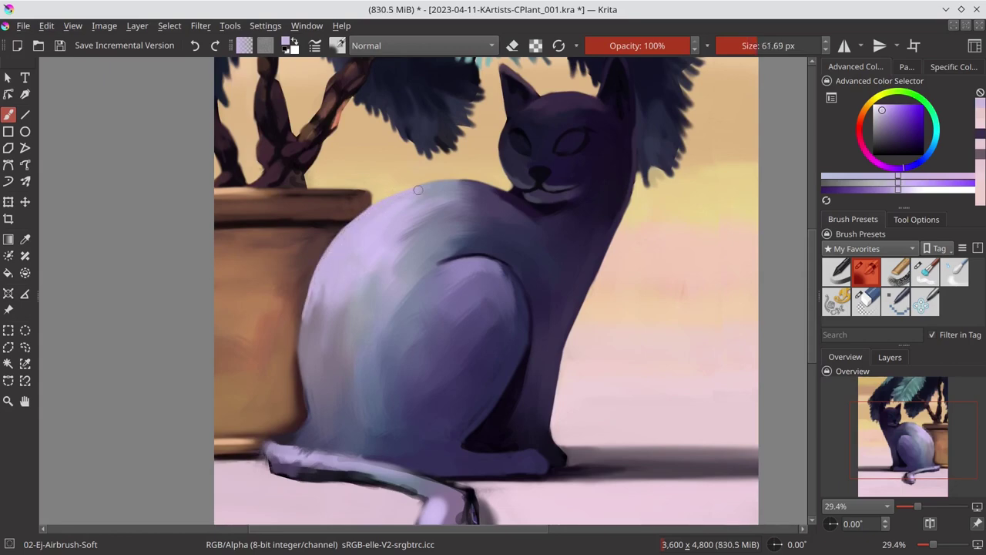
{"action": "left_click", "coordinate": [876, 168]}
{"action": "key", "text": "bracketright"}
{"action": "key", "text": "bracketright"}
{"action": "mouse_move", "coordinate": [331, 266]}
{"action": "left_mouse_down"}
{"action": "mouse_move", "coordinate": [393, 207]}
{"action": "mouse_move", "coordinate": [323, 304]}
{"action": "left_mouse_up"}
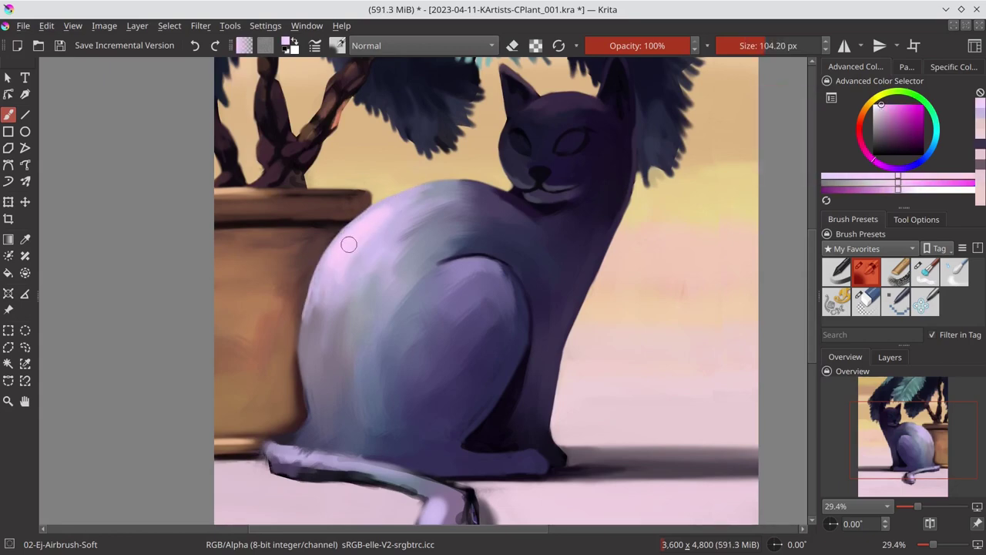
{"action": "left_click_drag", "start_coordinate": [401, 196], "coordinate": [320, 312]}
{"action": "key", "text": "bracketleft"}
{"action": "left_click_drag", "start_coordinate": [440, 271], "coordinate": [468, 263]}
Bring the tail into view and refine its upper edge with sampled tail colours.
{"action": "left_click", "coordinate": [343, 344], "text": "ctrl"}
{"action": "mouse_move", "coordinate": [301, 459]}
{"action": "left_mouse_down"}
{"action": "mouse_move", "coordinate": [343, 344]}
{"action": "mouse_move", "coordinate": [408, 349]}
{"action": "left_mouse_up"}
{"action": "key", "text": "bracketleft"}
{"action": "left_click", "coordinate": [343, 344], "text": "ctrl"}
{"action": "left_click", "coordinate": [385, 362], "text": "ctrl"}
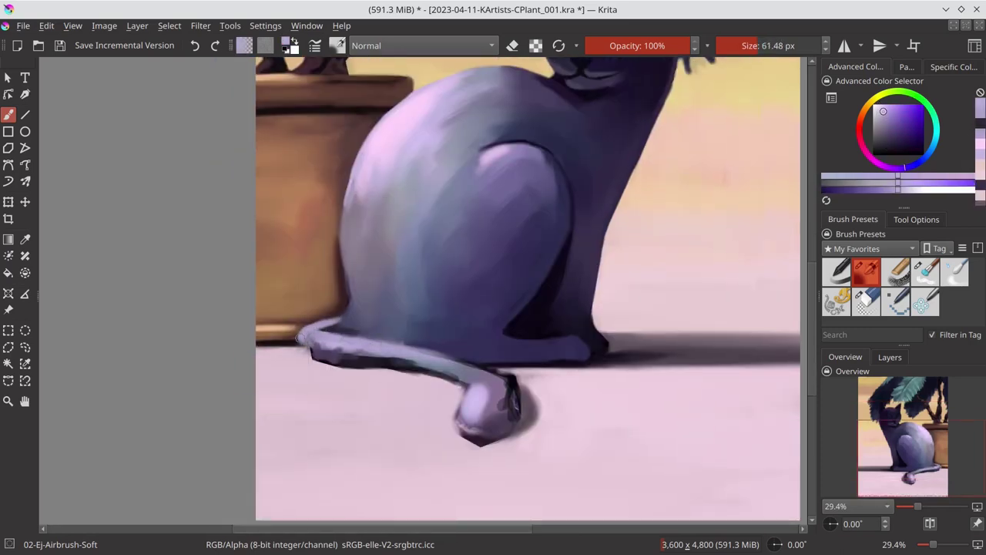
{"action": "left_click", "coordinate": [324, 339], "text": "ctrl"}
{"action": "mouse_move", "coordinate": [297, 347]}
{"action": "left_mouse_down"}
{"action": "mouse_move", "coordinate": [323, 334]}
{"action": "mouse_move", "coordinate": [392, 374]}
{"action": "left_mouse_up"}
Lighten the tail's underside and add a dark grey-purple accent along its top.
{"action": "left_click", "coordinate": [333, 368], "text": "ctrl"}
{"action": "left_click_drag", "start_coordinate": [333, 368], "coordinate": [431, 377]}
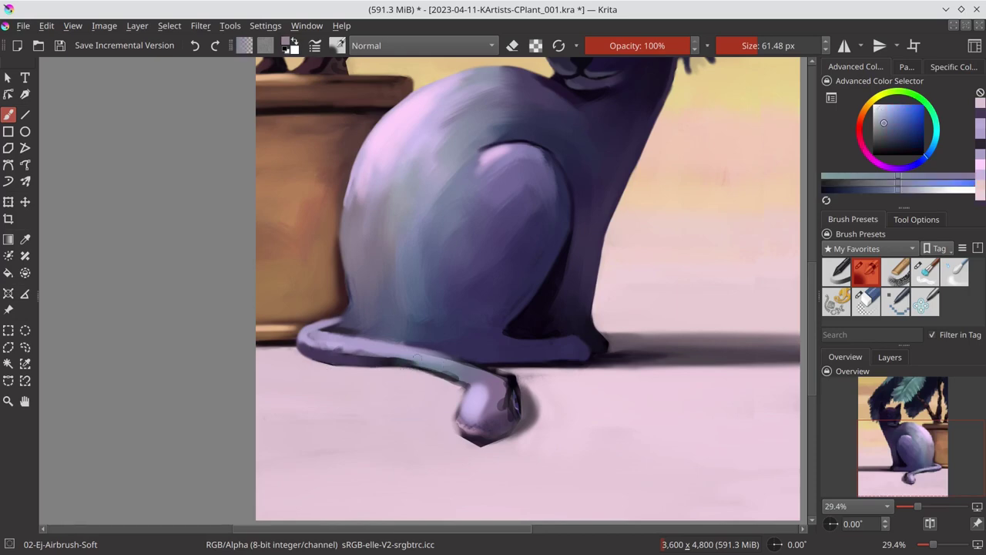
{"action": "left_click", "coordinate": [323, 339], "text": "ctrl"}
{"action": "mouse_move", "coordinate": [308, 355]}
{"action": "left_mouse_down"}
{"action": "mouse_move", "coordinate": [370, 351]}
{"action": "mouse_move", "coordinate": [377, 328]}
{"action": "left_mouse_up"}
{"action": "left_click", "coordinate": [308, 369], "text": "ctrl"}
{"action": "left_click", "coordinate": [324, 331], "text": "ctrl"}
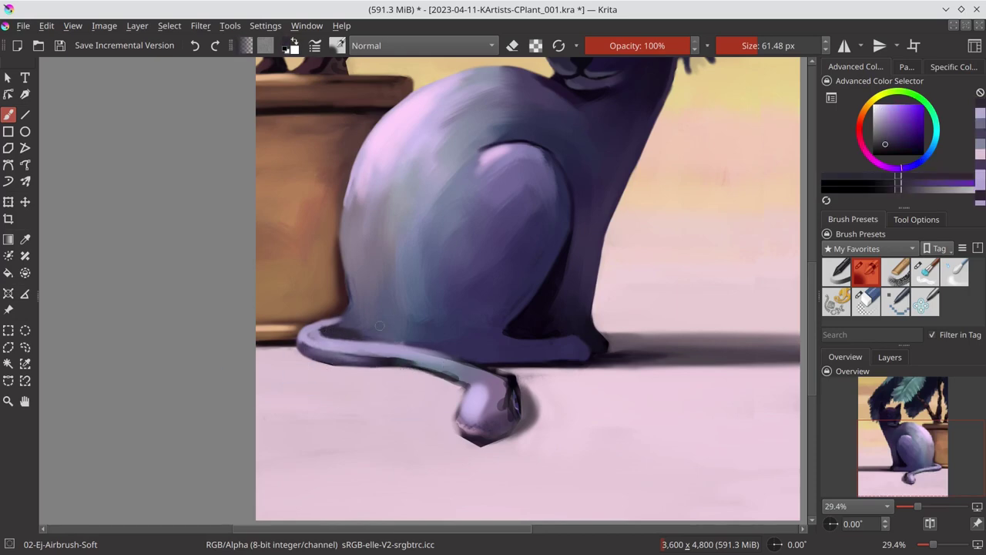
{"action": "left_click", "coordinate": [358, 328], "text": "ctrl"}
Work light pinkish purple and darker blue-purple tones into the tail.
{"action": "key", "text": "bracketright"}
{"action": "left_click", "coordinate": [350, 301], "text": "ctrl"}
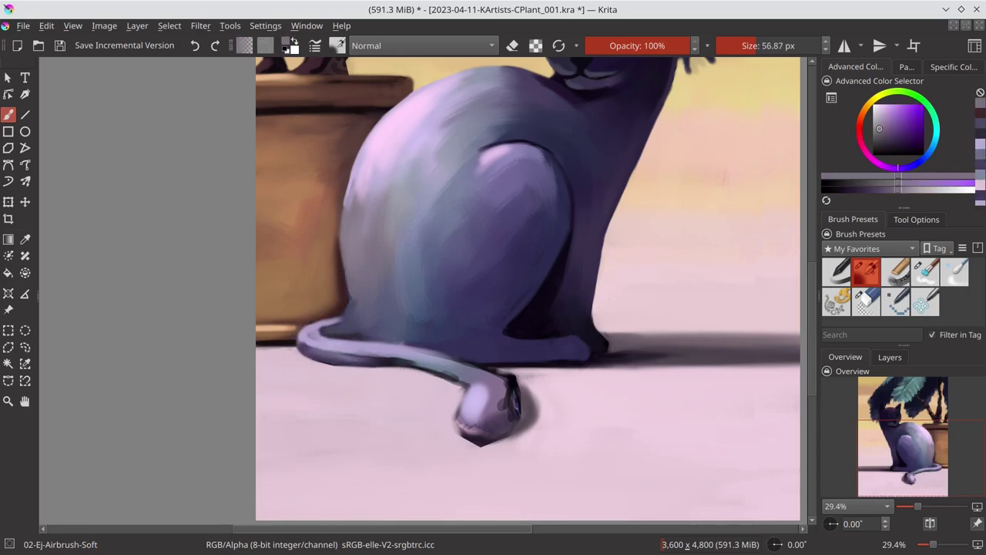
{"action": "left_click", "coordinate": [350, 300], "text": "ctrl"}
{"action": "key", "text": "bracketleft"}
{"action": "key", "text": "bracketleft"}
{"action": "key", "text": "bracketleft"}
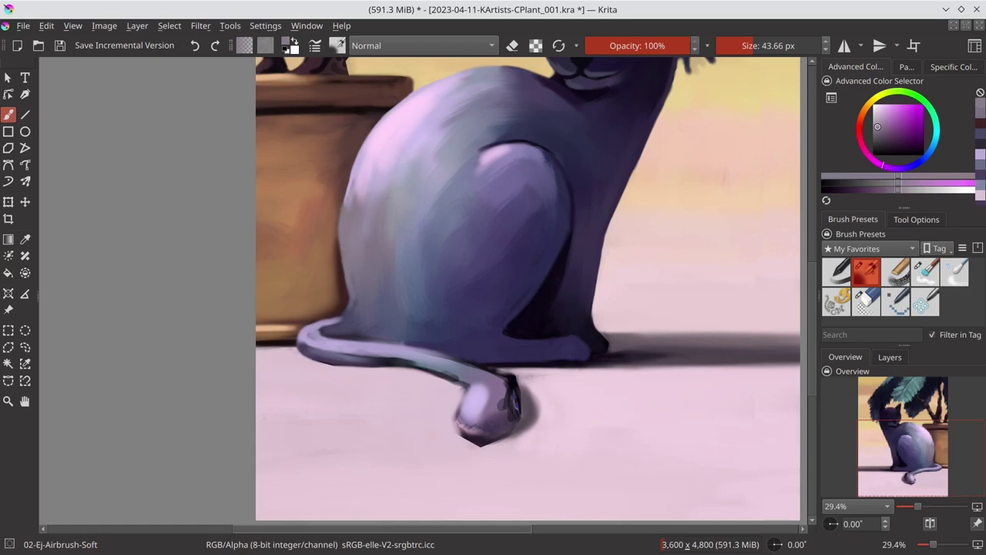
{"action": "left_click", "coordinate": [354, 180], "text": "ctrl"}
{"action": "key", "text": "bracketleft"}
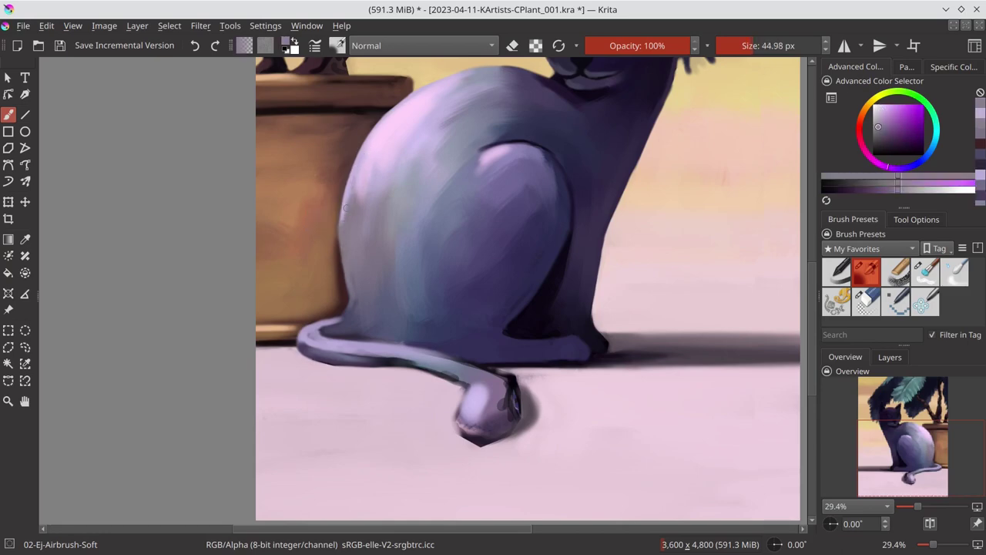
{"action": "left_click", "coordinate": [316, 321], "text": "ctrl"}
{"action": "key", "text": "bracketleft"}
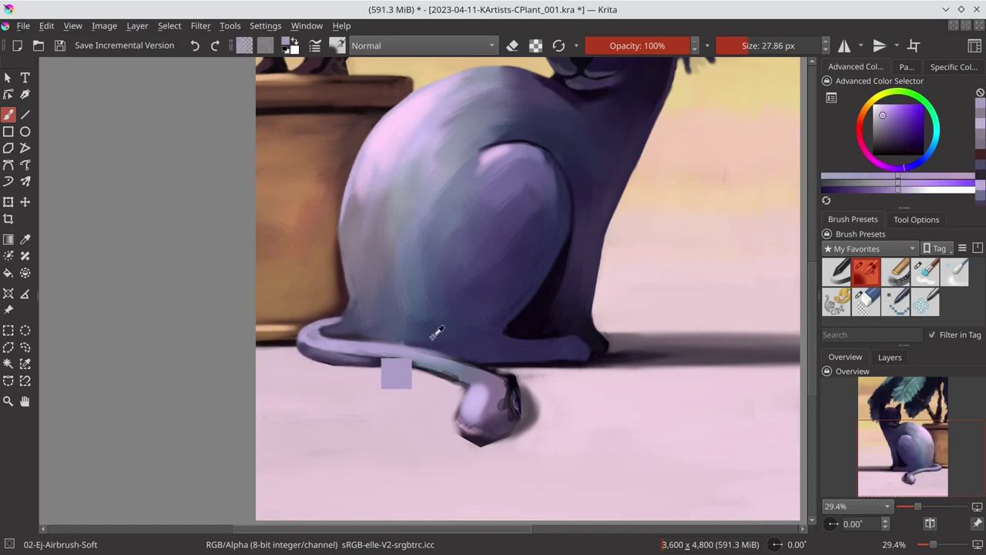
{"action": "left_click", "coordinate": [434, 332], "text": "ctrl"}
{"action": "left_click", "coordinate": [439, 351], "text": "ctrl"}
{"action": "key", "text": "bracketright"}
{"action": "key", "text": "bracketright"}
{"action": "key", "text": "bracketright"}
{"action": "key", "text": "bracketleft"}
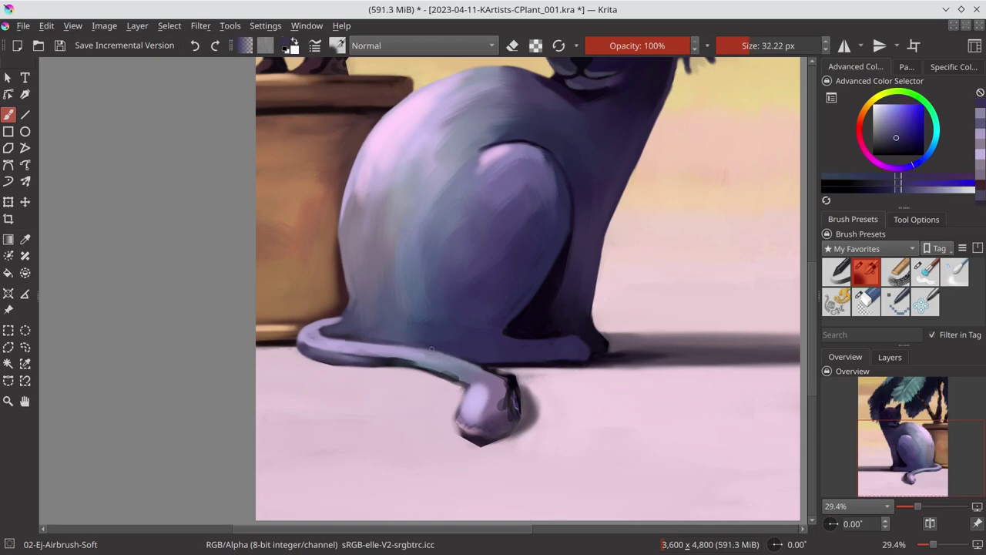
Blend light pink and mid purple tones into the tail tip.
{"action": "left_click", "coordinate": [470, 357], "text": "ctrl"}
{"action": "left_click", "coordinate": [509, 369], "text": "ctrl"}
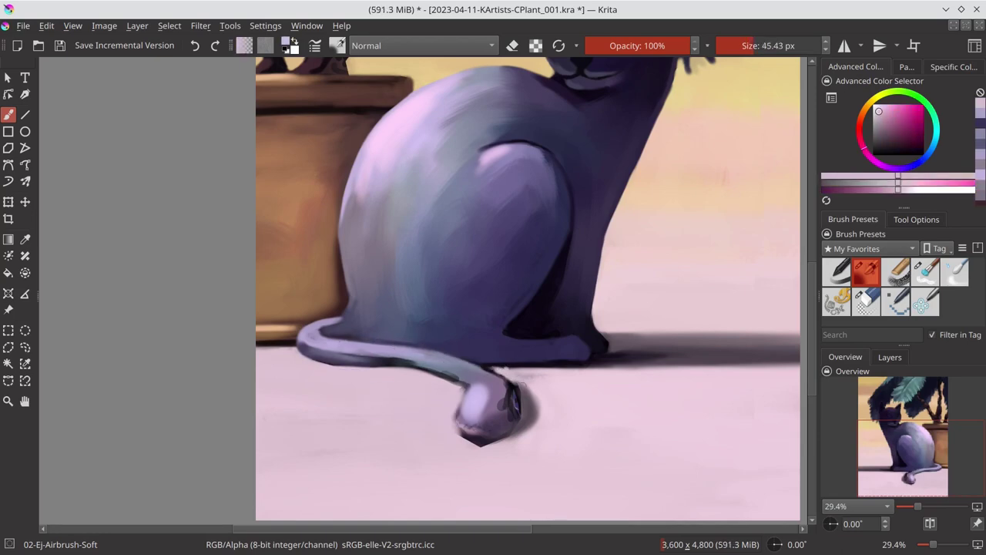
{"action": "left_click", "coordinate": [506, 385], "text": "ctrl"}
{"action": "key", "text": "bracketright"}
{"action": "key", "text": "bracketright"}
{"action": "left_click", "coordinate": [501, 405], "text": "ctrl"}
{"action": "left_click", "coordinate": [468, 421], "text": "ctrl"}
{"action": "key", "text": "bracketleft"}
{"action": "key", "text": "bracketleft"}
{"action": "key", "text": "bracketleft"}
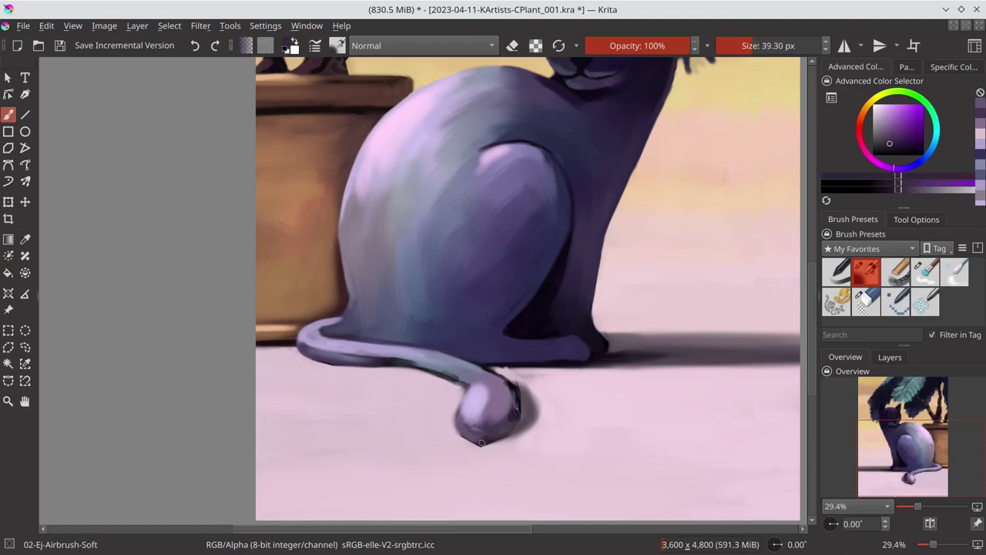
{"action": "left_click", "coordinate": [445, 478], "text": "ctrl"}
{"action": "left_click", "coordinate": [473, 436], "text": "ctrl"}
{"action": "key", "text": "bracketleft"}
Shade the tail tip's underside with blue-grey and purple sampled from the tail.
{"action": "left_click", "coordinate": [486, 362], "text": "ctrl"}
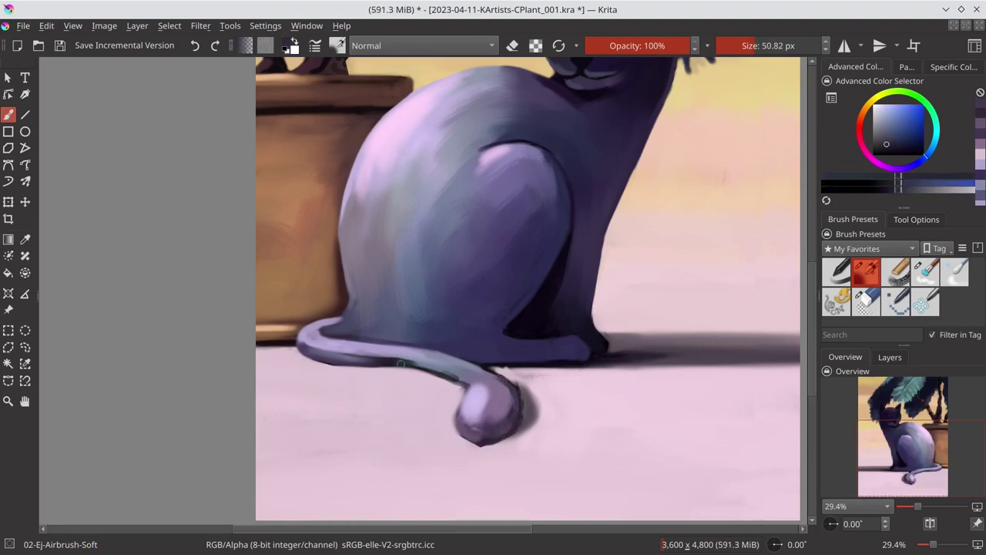
{"action": "left_click", "coordinate": [440, 352], "text": "ctrl"}
{"action": "left_click", "coordinate": [404, 352], "text": "ctrl"}
{"action": "left_click", "coordinate": [465, 383], "text": "ctrl"}
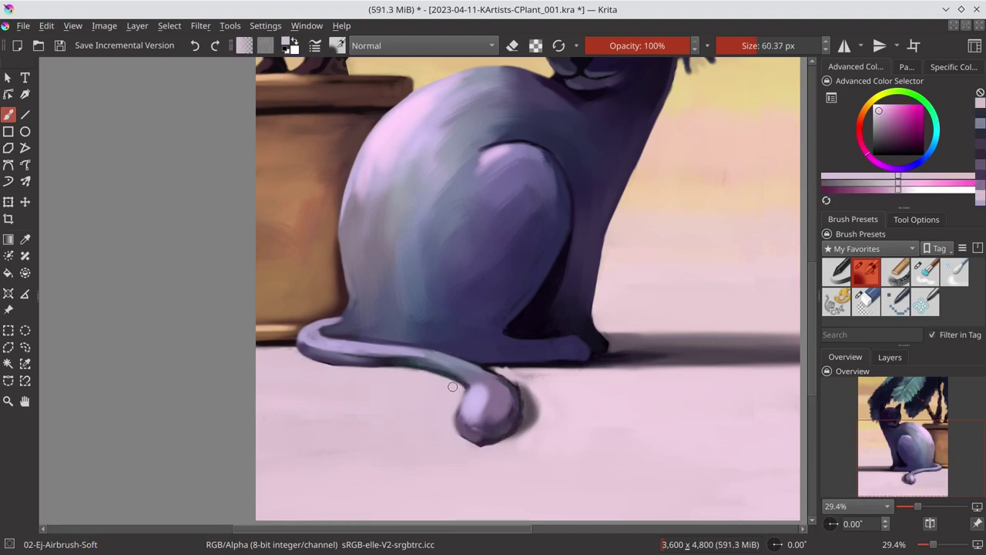
{"action": "left_click", "coordinate": [495, 398], "text": "ctrl"}
{"action": "key", "text": "bracketleft"}
{"action": "key", "text": "bracketleft"}
{"action": "left_click", "coordinate": [539, 377], "text": "ctrl"}
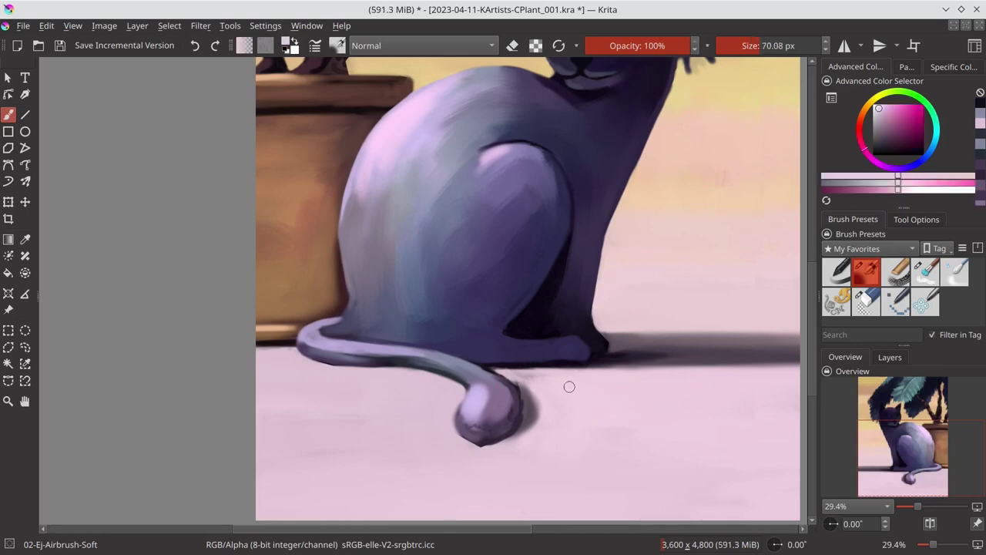
{"action": "key", "text": "bracketright"}
{"action": "key", "text": "bracketright"}
{"action": "key", "text": "bracketright"}
{"action": "left_click", "coordinate": [524, 408], "text": "ctrl"}
{"action": "left_click", "coordinate": [492, 443], "text": "ctrl"}
Round out the tail tip's top with lighter lavender highlight shades, ending at 47.53 px.
{"action": "key", "text": "bracketleft"}
{"action": "key", "text": "bracketleft"}
{"action": "key", "text": "bracketleft"}
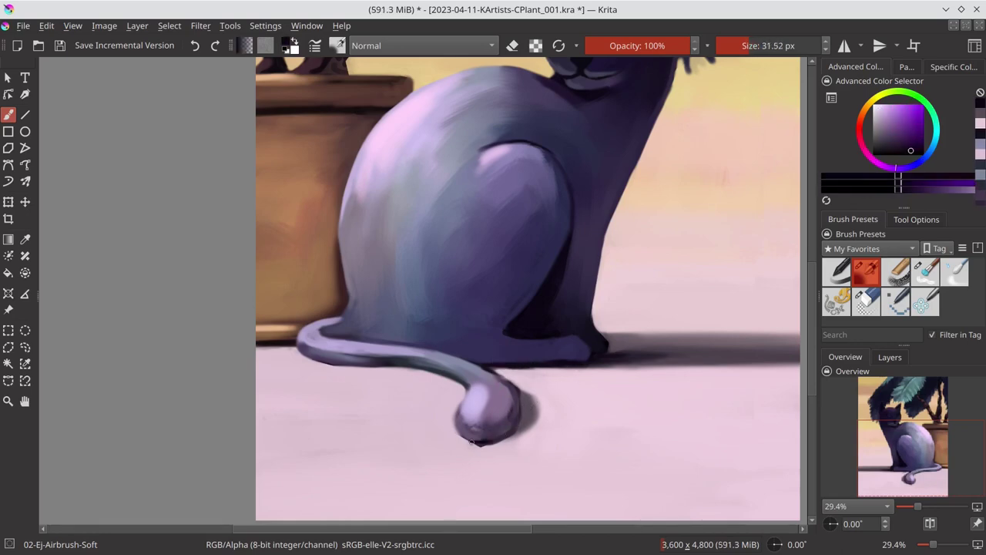
{"action": "left_click", "coordinate": [521, 399], "text": "ctrl"}
{"action": "key", "text": "bracketright"}
{"action": "left_click", "coordinate": [477, 443], "text": "ctrl"}
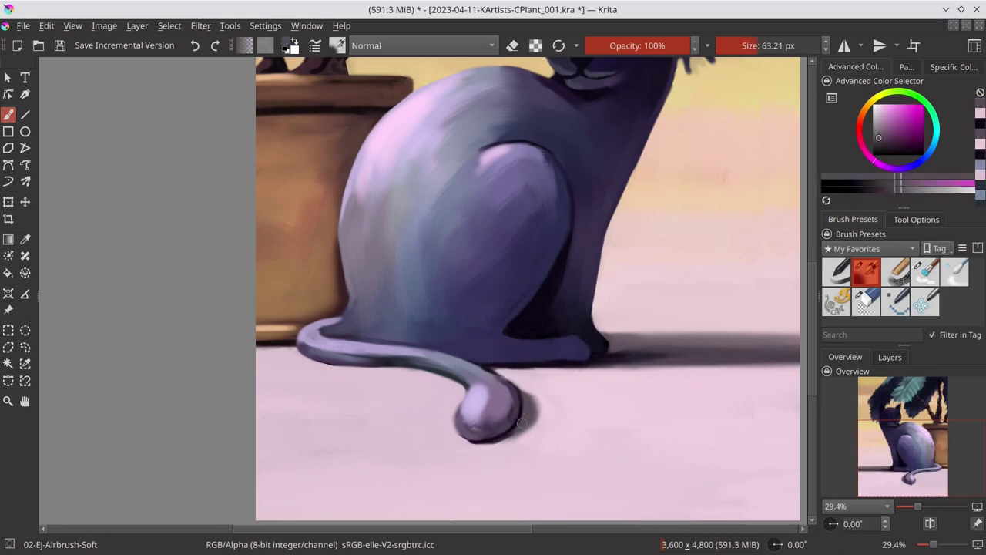
{"action": "left_click", "coordinate": [494, 373], "text": "ctrl"}
{"action": "left_click", "coordinate": [506, 371], "text": "ctrl"}
{"action": "key", "text": "bracketright"}
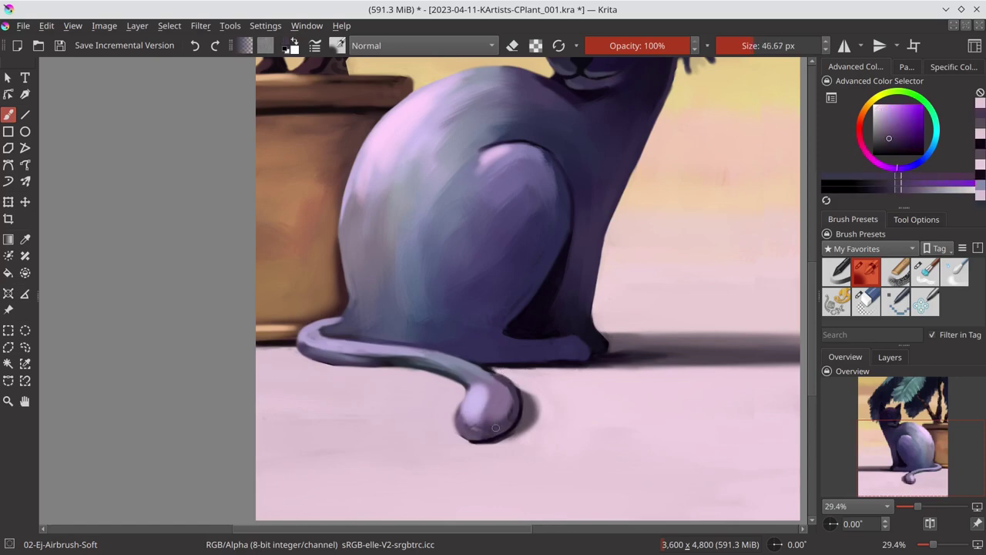
{"action": "key", "text": "bracketright"}
{"action": "key", "text": "bracketright"}
{"action": "left_click", "coordinate": [514, 408], "text": "ctrl"}
{"action": "left_click", "coordinate": [347, 336], "text": "ctrl"}
Paint a light pink stroke beside the tail with a larger brush.
{"action": "scroll", "coordinate": [343, 362], "scroll_direction": "down", "scroll_amount": 2}
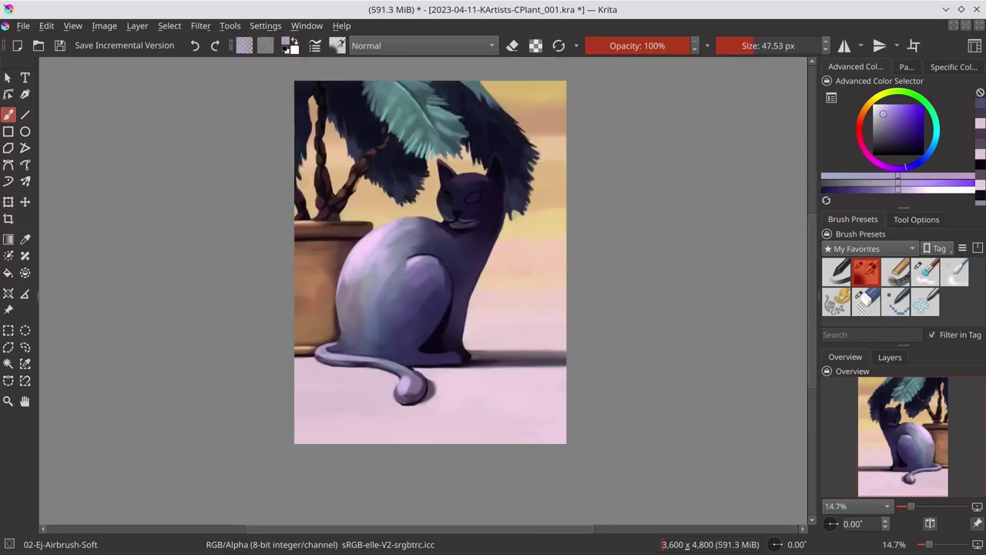
{"action": "scroll", "coordinate": [445, 393], "scroll_direction": "up", "scroll_amount": 2}
{"action": "left_click", "coordinate": [417, 397], "text": "ctrl"}
{"action": "key", "text": "bracketright"}
{"action": "key", "text": "bracketright"}
{"action": "key", "text": "bracketright"}
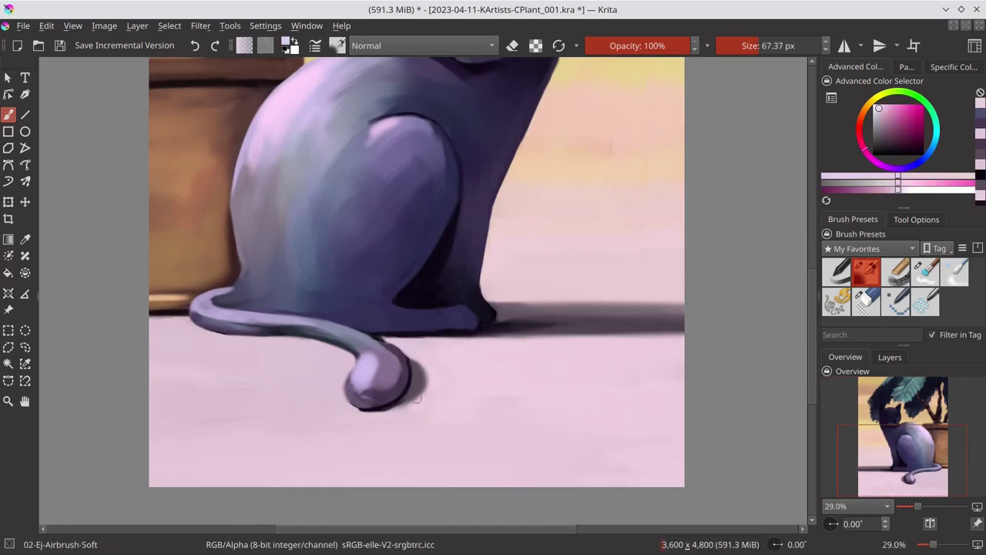
{"action": "left_click_drag", "start_coordinate": [425, 399], "coordinate": [422, 359]}
Lighten the join between the tail and body with light lavender.
{"action": "scroll", "coordinate": [443, 346], "scroll_direction": "down", "scroll_amount": 2}
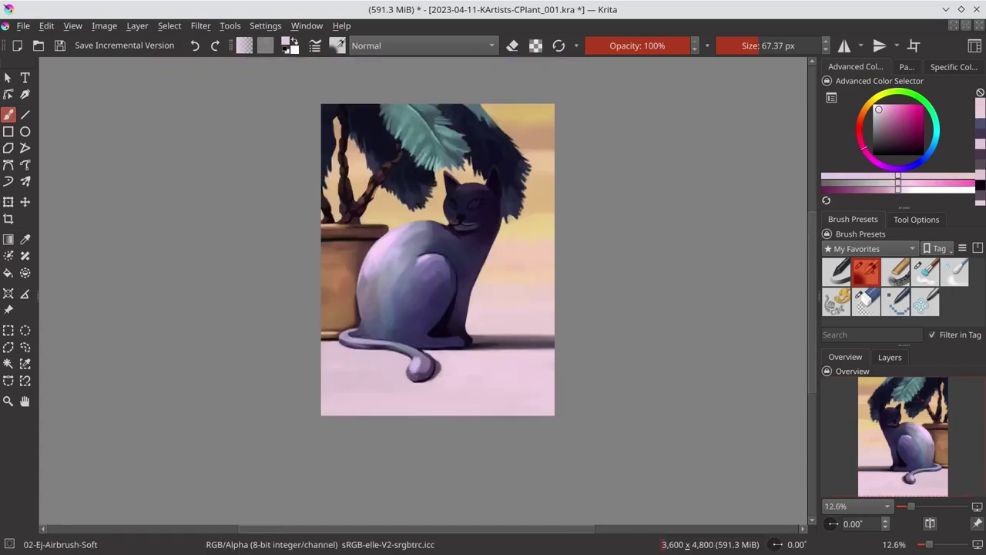
{"action": "scroll", "coordinate": [442, 287], "scroll_direction": "up", "scroll_amount": 3}
{"action": "left_click", "coordinate": [456, 211], "text": "ctrl"}
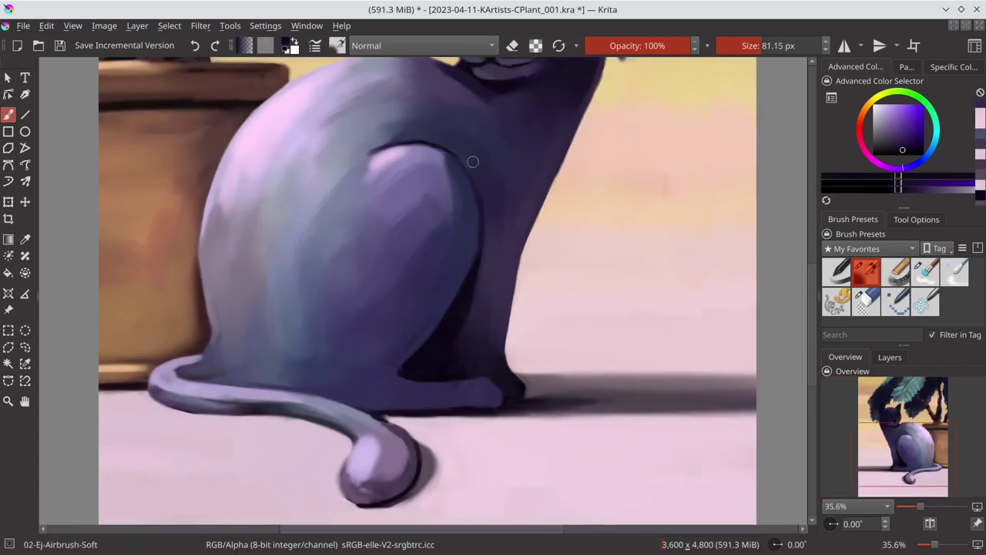
{"action": "key", "text": "bracketleft"}
{"action": "key", "text": "bracketleft"}
{"action": "key", "text": "bracketleft"}
{"action": "scroll", "coordinate": [429, 377], "scroll_direction": "down", "scroll_amount": 3}
{"action": "scroll", "coordinate": [408, 408], "scroll_direction": "up", "scroll_amount": 3}
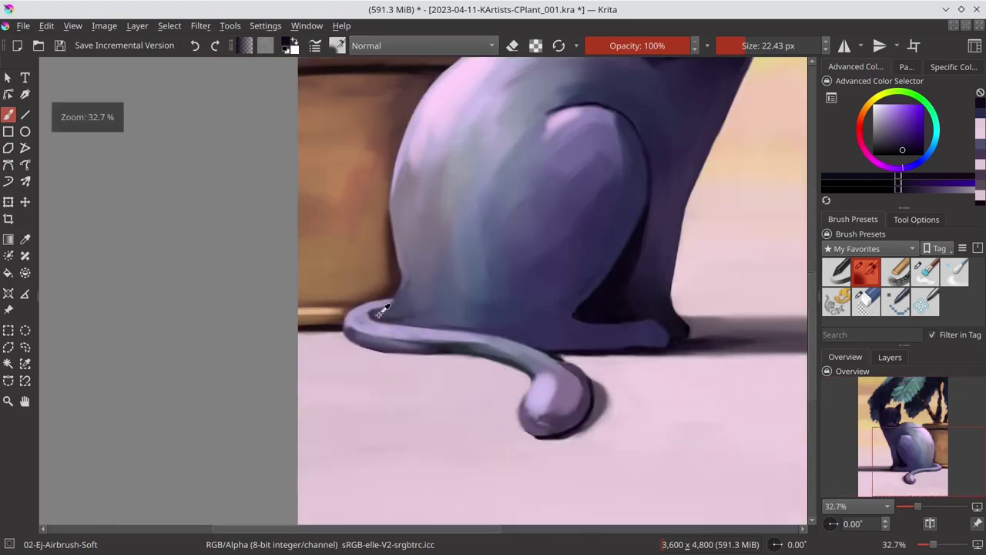
{"action": "left_click", "coordinate": [373, 312], "text": "ctrl"}
{"action": "key", "text": "bracketright"}
{"action": "key", "text": "bracketright"}
{"action": "key", "text": "bracketright"}
{"action": "key", "text": "bracketright"}
{"action": "key", "text": "bracketright"}
{"action": "left_click_drag", "start_coordinate": [410, 282], "coordinate": [365, 312]}
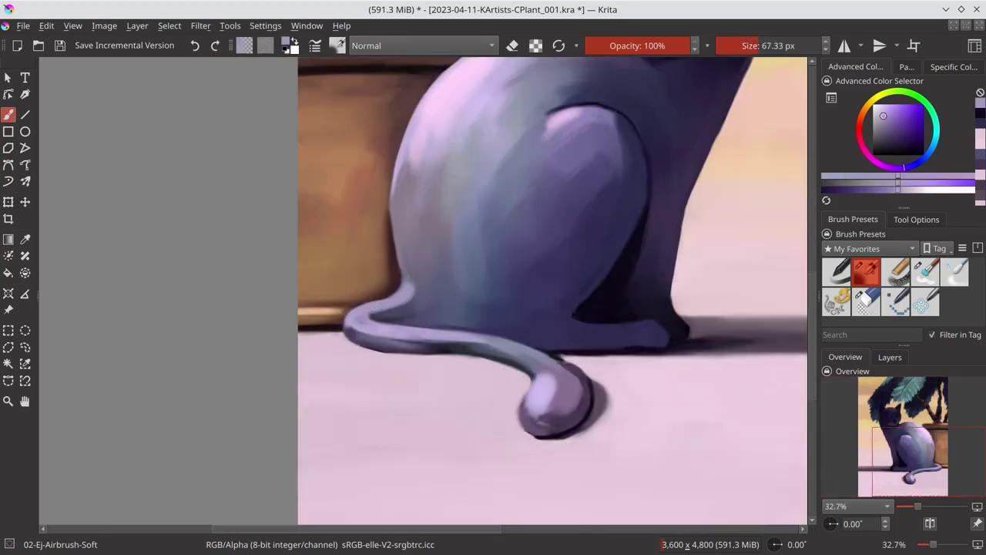
Save the painting with Ctrl+S.
{"action": "scroll", "coordinate": [375, 346], "scroll_direction": "down", "scroll_amount": 5}
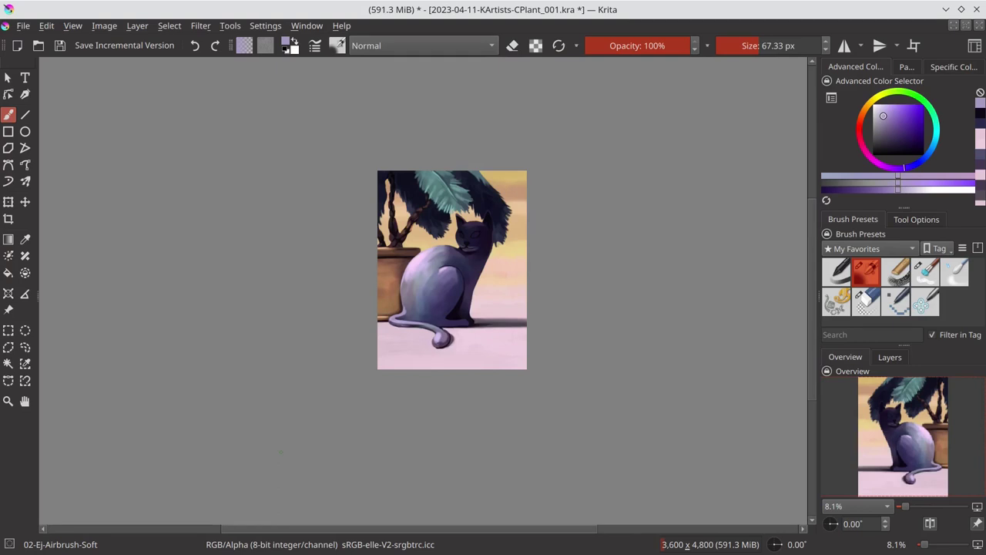
{"action": "key", "text": "ctrl+s"}
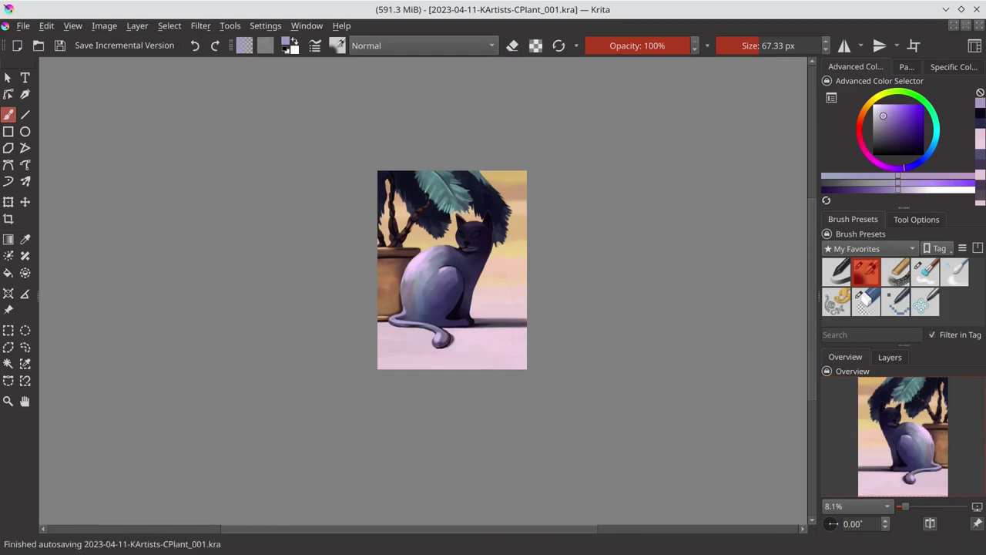
{"action": "scroll", "coordinate": [453, 299], "scroll_direction": "up", "scroll_amount": 2}
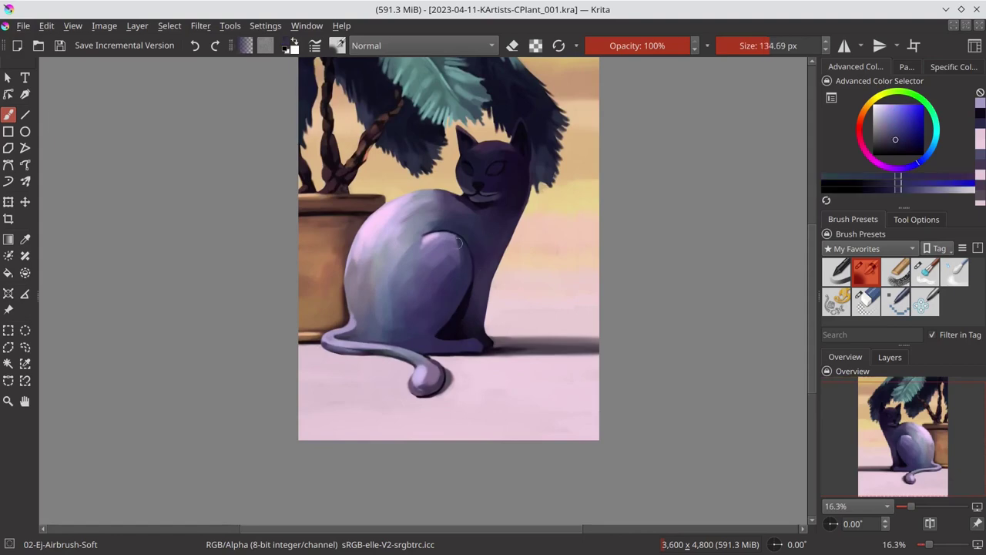
Rotate the canvas and fill both of the cat's eyes with light grey.
{"action": "scroll", "coordinate": [486, 238], "scroll_direction": "down", "scroll_amount": 3}
{"action": "scroll", "coordinate": [562, 165], "scroll_direction": "up", "scroll_amount": 4}
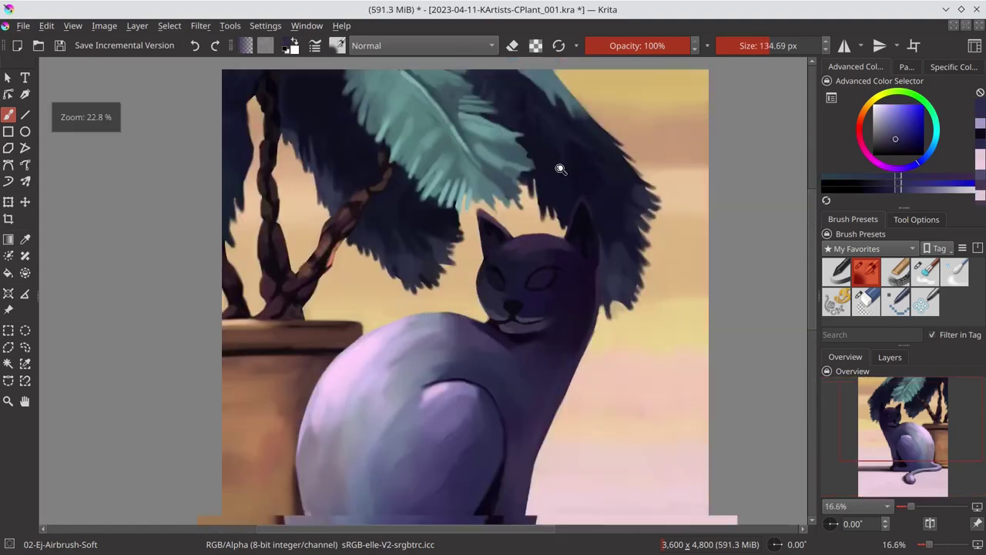
{"action": "scroll", "coordinate": [447, 234], "scroll_direction": "up", "scroll_amount": 2}
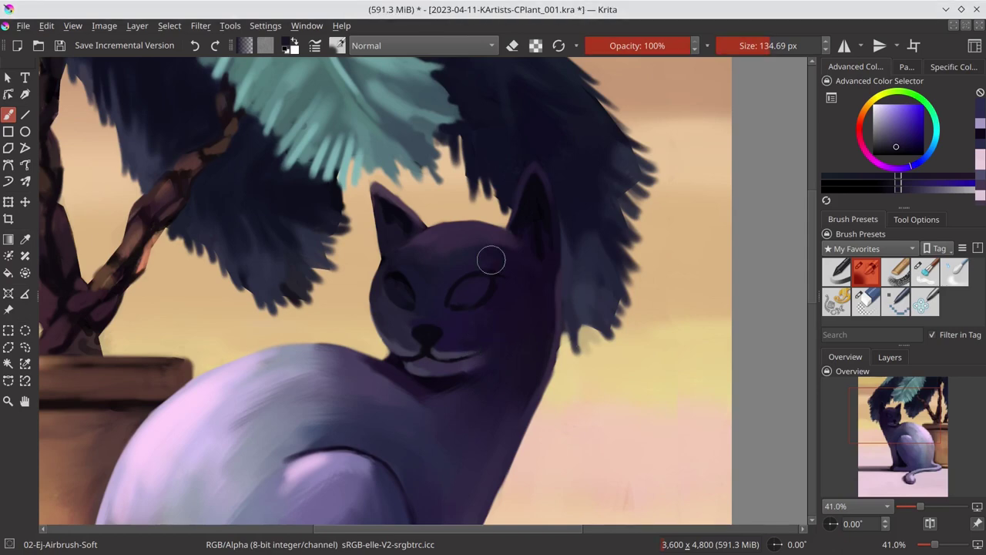
{"action": "left_click_drag", "start_coordinate": [532, 373], "coordinate": [373, 279]}
{"action": "left_click", "coordinate": [373, 279], "text": "ctrl"}
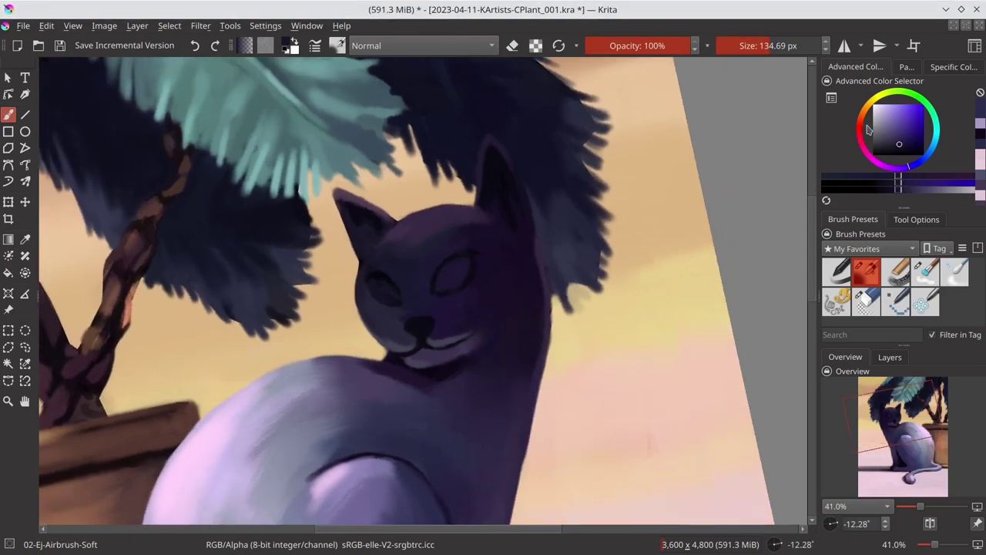
{"action": "key", "text": "bracketleft"}
{"action": "key", "text": "bracketleft"}
{"action": "left_click", "coordinate": [382, 290]}
{"action": "left_click", "coordinate": [453, 278]}
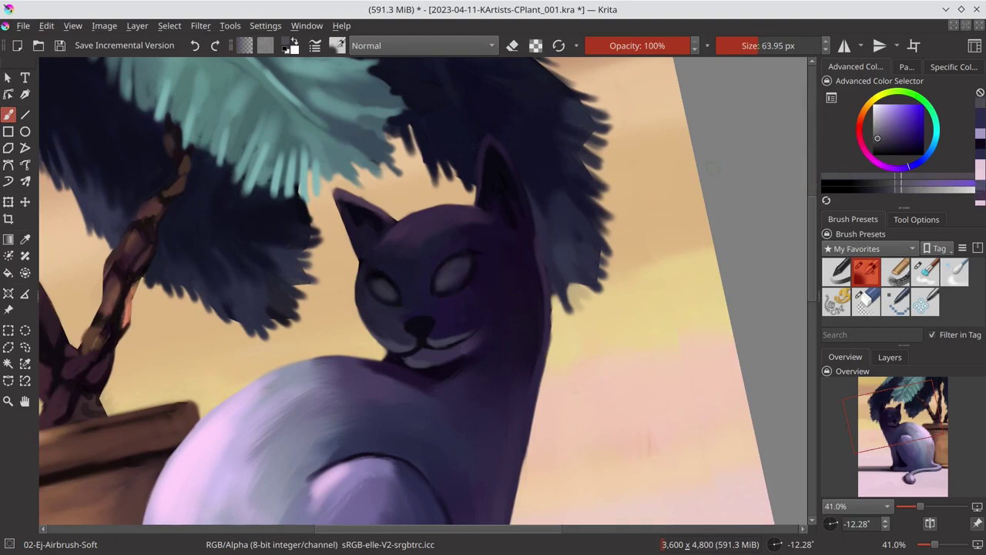
Paint dark magenta irises and dark purple pupils with a smaller brush.
{"action": "left_click", "coordinate": [867, 153]}
{"action": "left_click", "coordinate": [894, 141]}
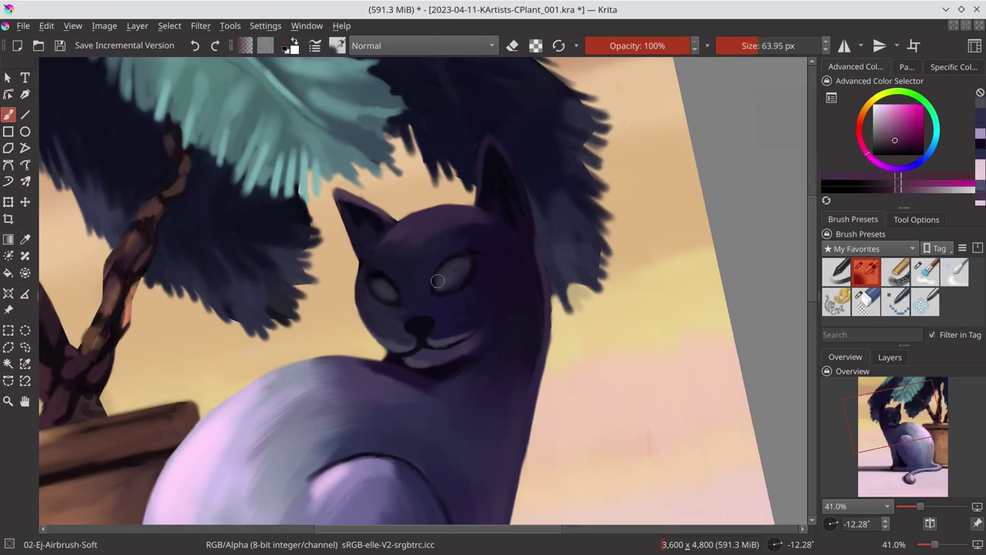
{"action": "key", "text": "bracketleft"}
{"action": "key", "text": "bracketleft"}
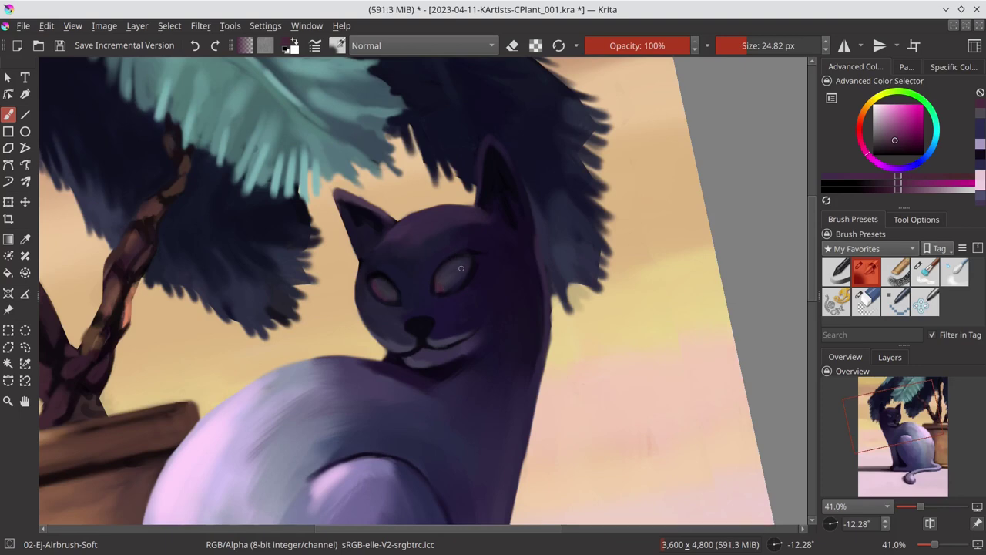
{"action": "key", "text": "k"}
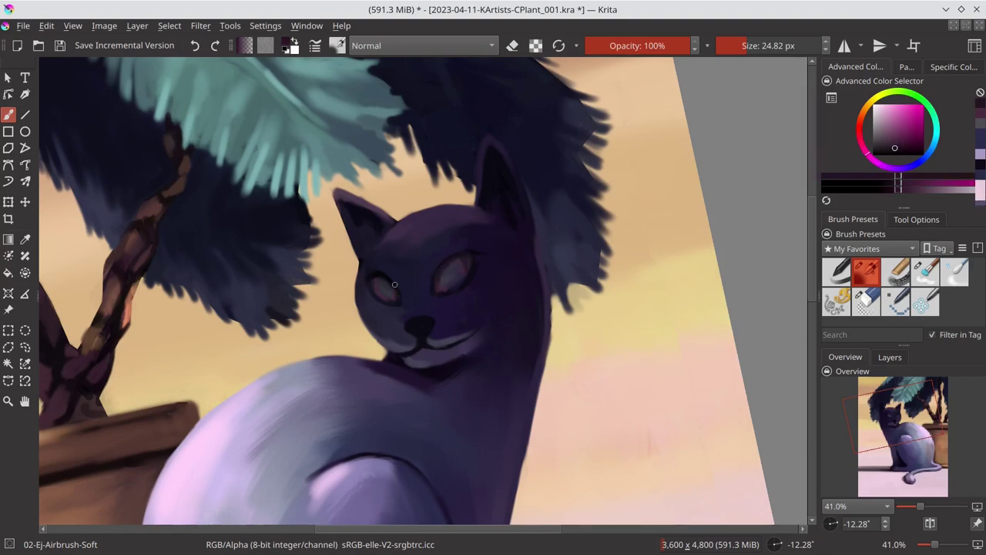
{"action": "left_click", "coordinate": [893, 141]}
{"action": "key", "text": "bracketright"}
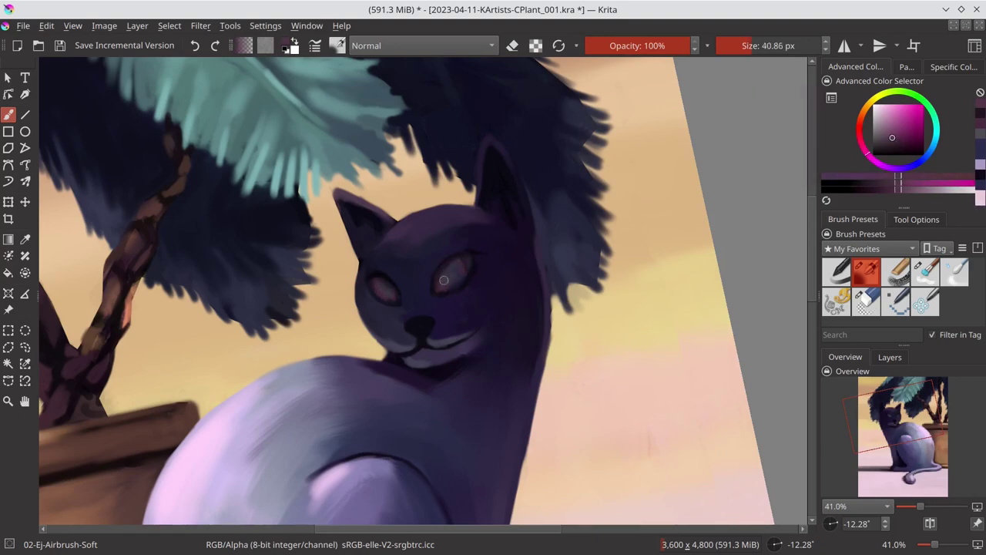
{"action": "left_click", "coordinate": [465, 251], "text": "ctrl"}
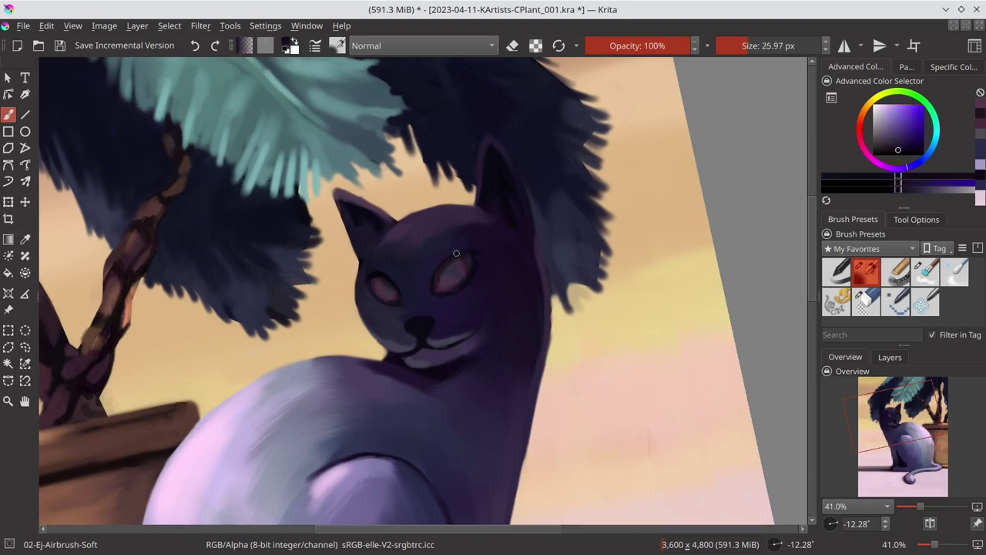
{"action": "key", "text": "bracketleft"}
{"action": "key", "text": "bracketleft"}
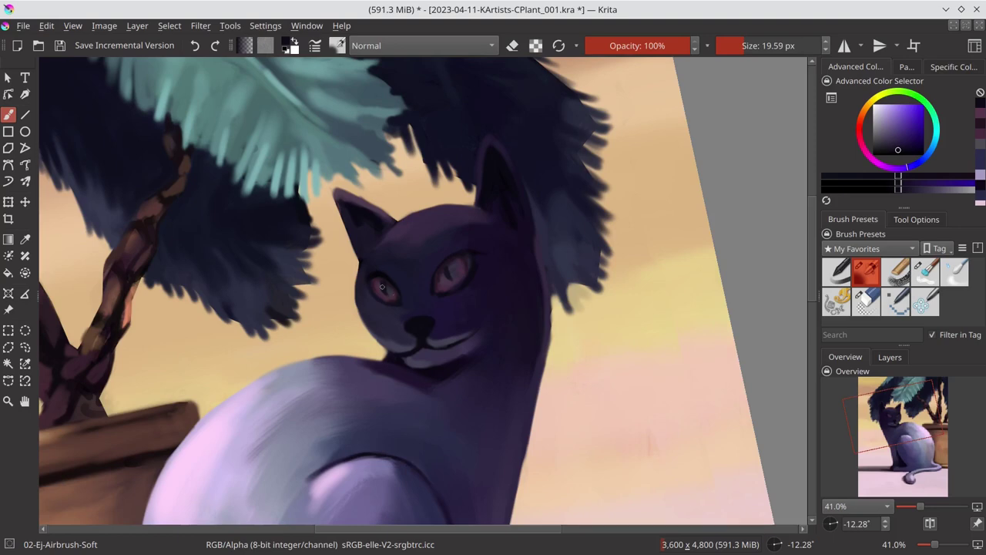
Add light lavender eye and nose highlights, then straighten and fit the canvas view.
{"action": "left_click", "coordinate": [876, 119]}
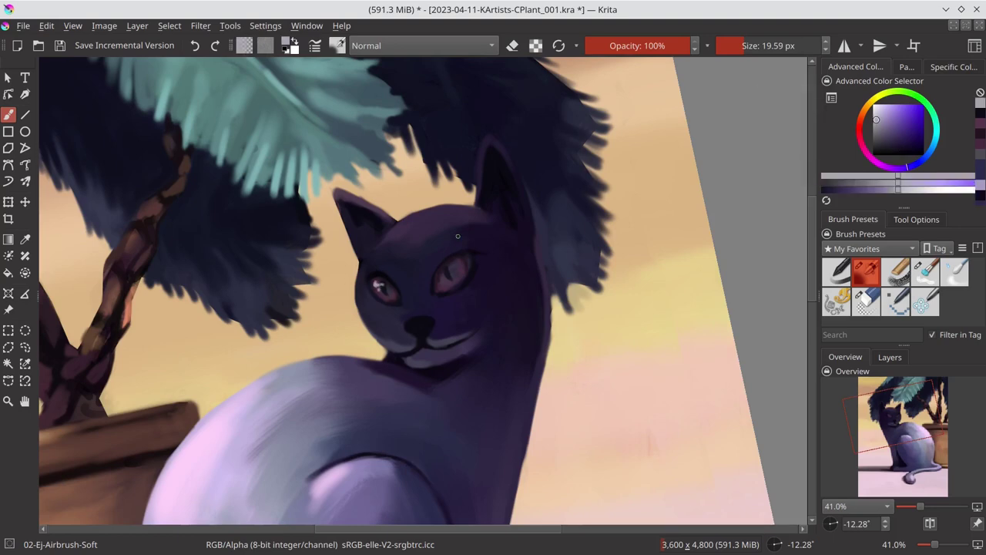
{"action": "key", "text": "2"}
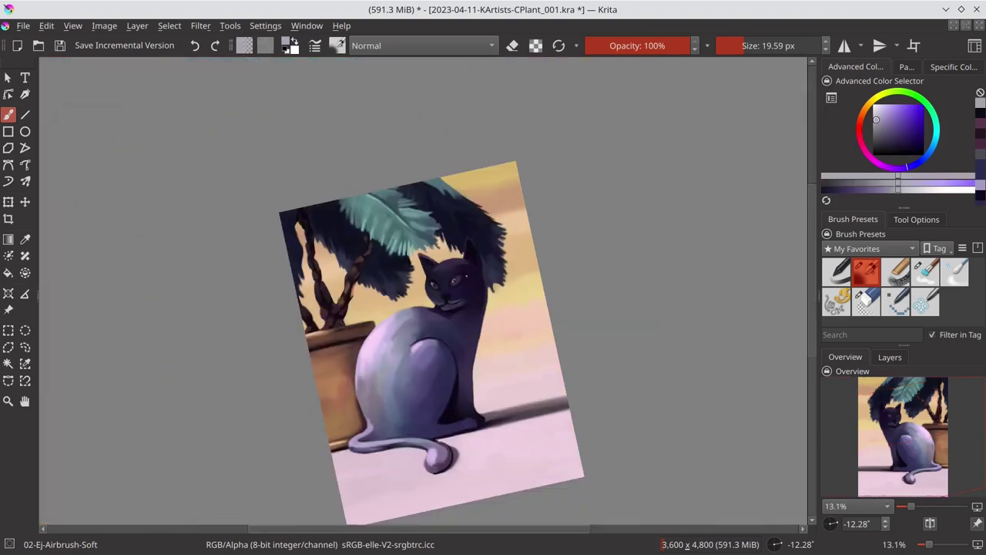
{"action": "scroll", "coordinate": [462, 315], "scroll_direction": "up", "scroll_amount": 3}
{"action": "scroll", "coordinate": [385, 195], "scroll_direction": "up", "scroll_amount": 1}
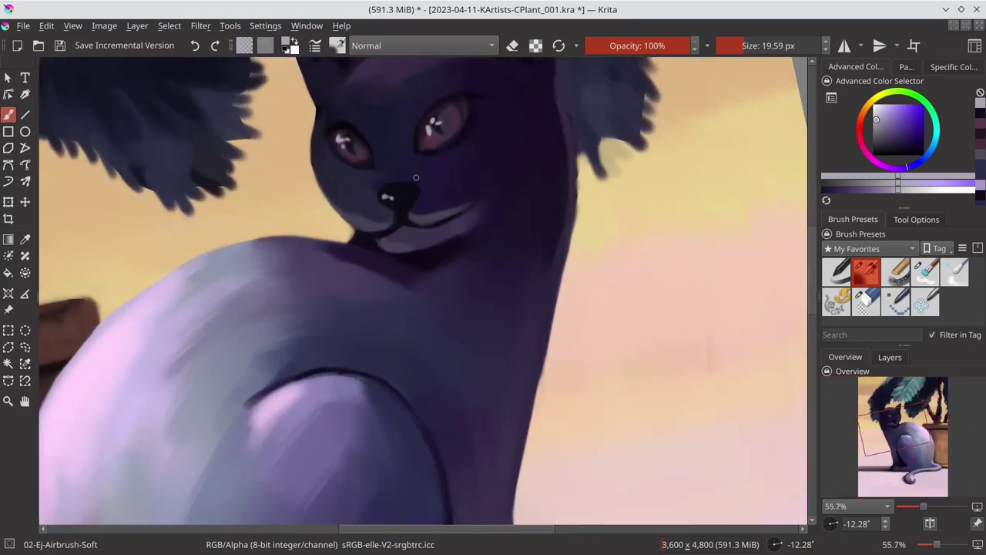
{"action": "key", "text": "5"}
{"action": "key", "text": "2"}
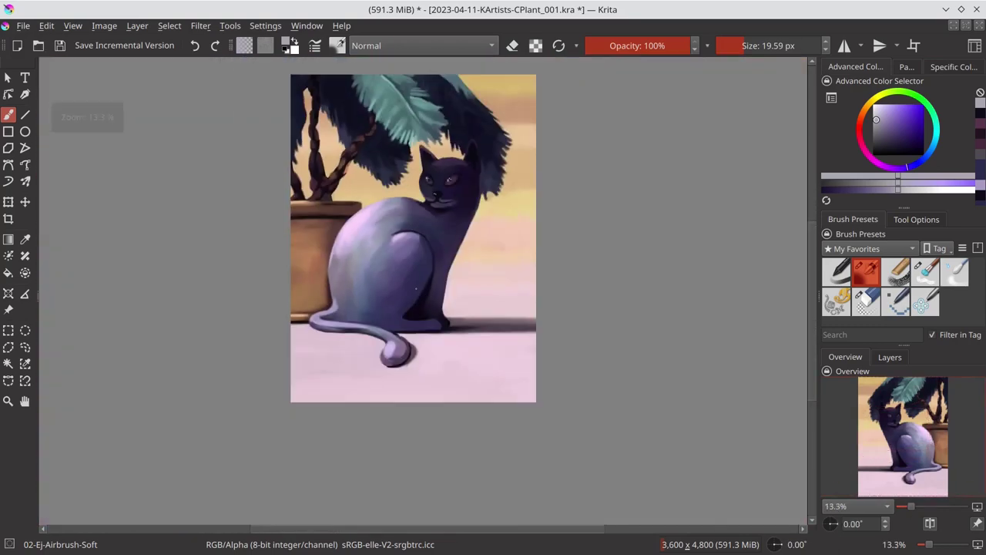
{"action": "scroll", "coordinate": [429, 223], "scroll_direction": "down", "scroll_amount": 2}
{"action": "scroll", "coordinate": [441, 203], "scroll_direction": "up", "scroll_amount": 6}
Draw pale grey-purple whiskers left and right of the muzzle with a 10.66 px airbrush.
{"action": "left_click", "coordinate": [440, 203], "text": "ctrl"}
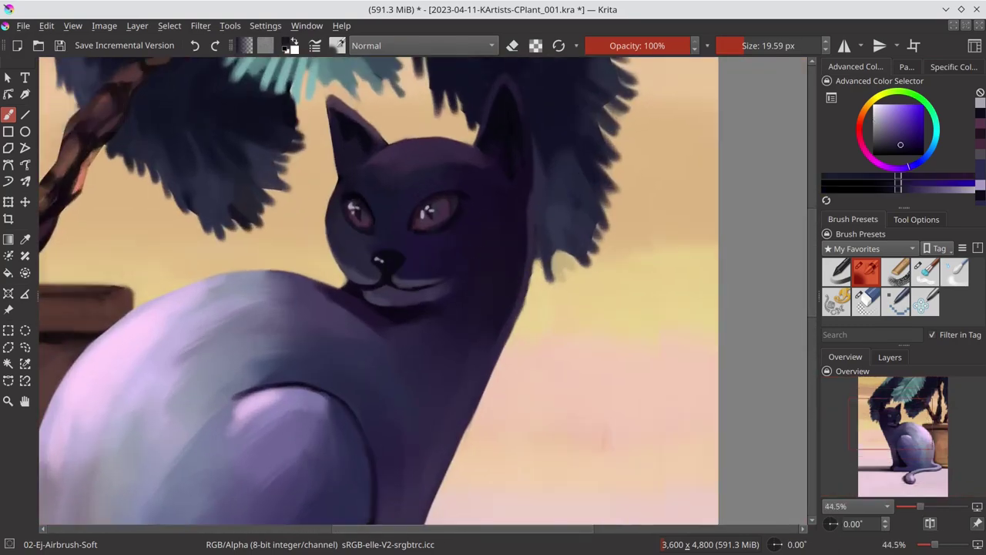
{"action": "key", "text": "bracketleft"}
{"action": "key", "text": "bracketleft"}
{"action": "key", "text": "bracketleft"}
{"action": "left_click", "coordinate": [434, 231], "text": "ctrl"}
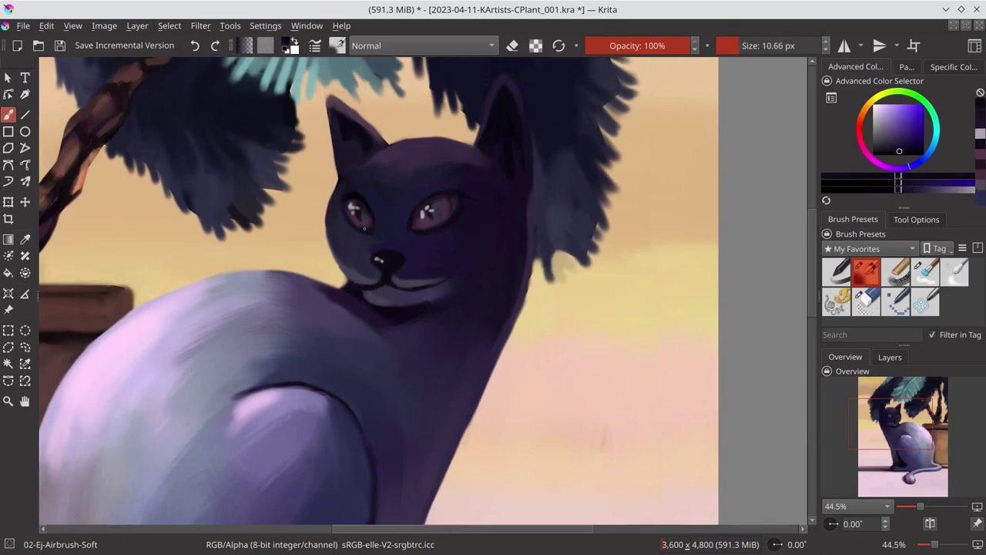
{"action": "left_click", "coordinate": [315, 253], "text": "ctrl"}
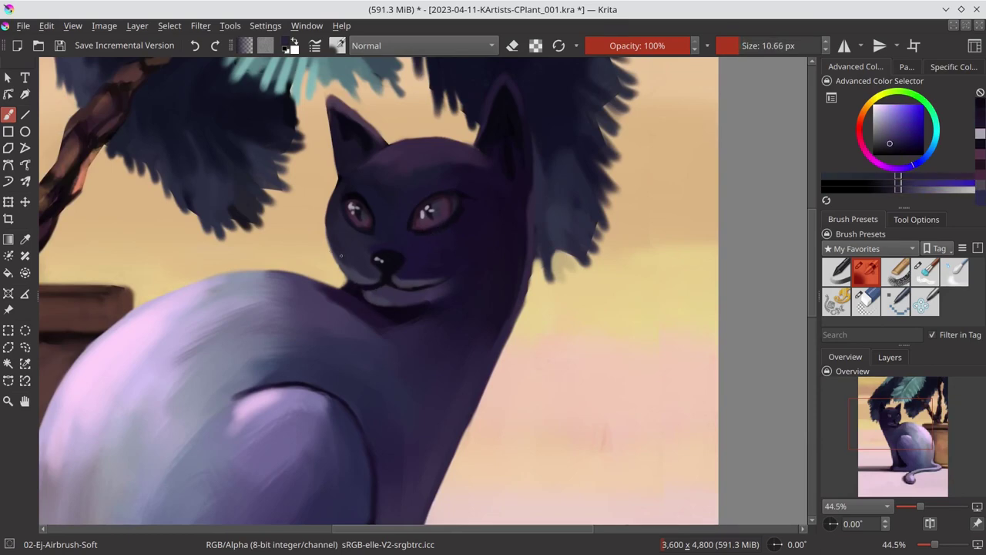
{"action": "left_click_drag", "start_coordinate": [336, 256], "coordinate": [267, 261]}
{"action": "left_click", "coordinate": [341, 260], "text": "ctrl"}
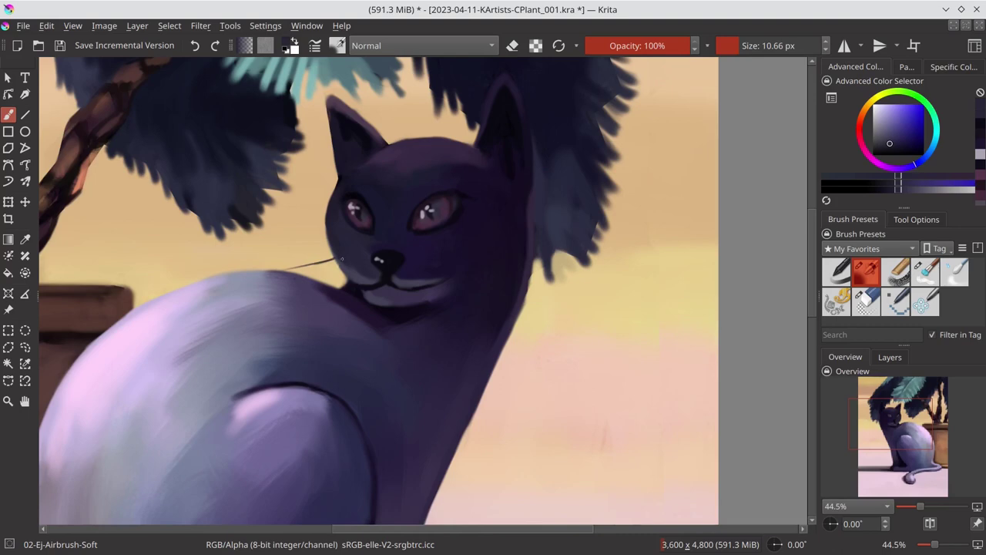
{"action": "left_click", "coordinate": [284, 271], "text": "ctrl"}
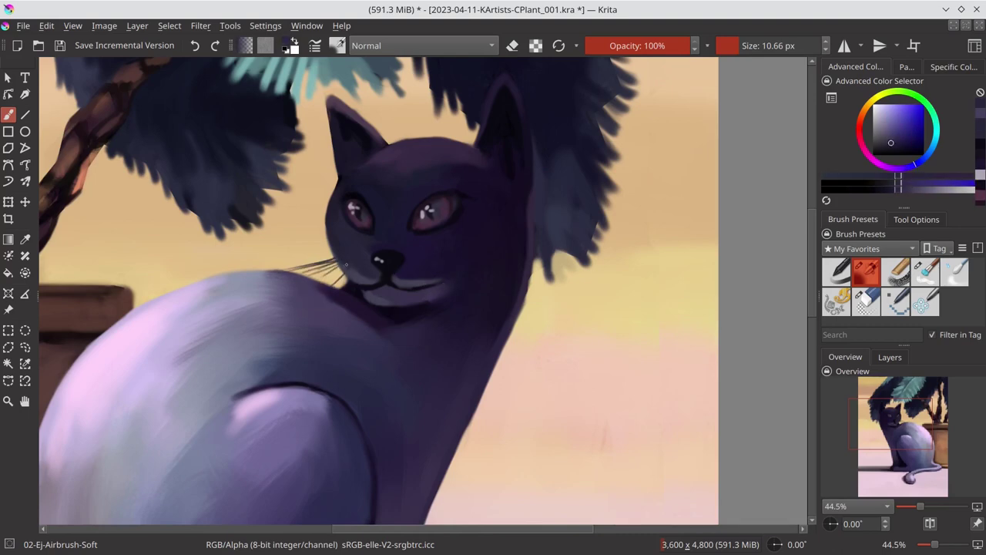
{"action": "left_click", "coordinate": [337, 272], "text": "ctrl"}
{"action": "left_click_drag", "start_coordinate": [437, 270], "coordinate": [577, 303]}
{"action": "left_click_drag", "start_coordinate": [443, 280], "coordinate": [534, 324]}
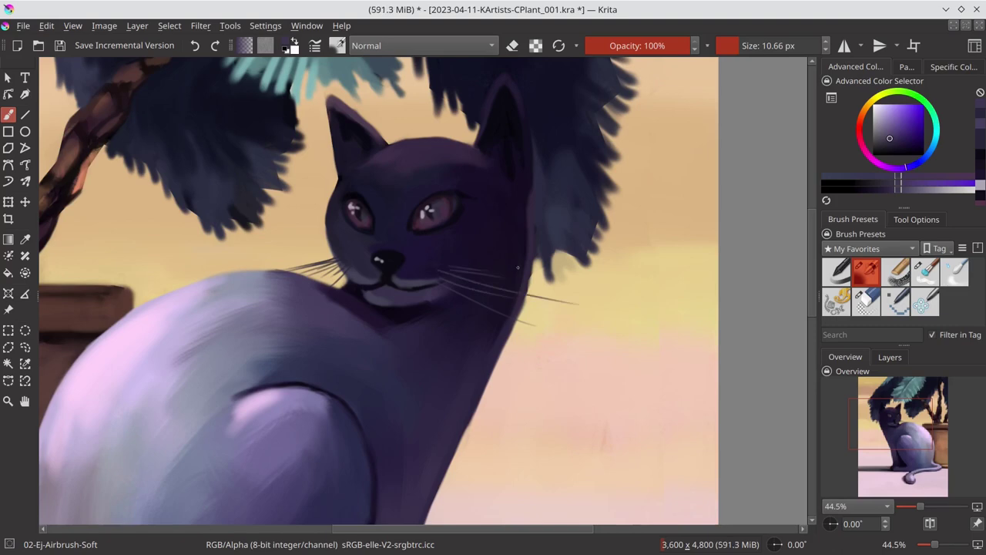
{"action": "scroll", "coordinate": [443, 285], "scroll_direction": "down", "scroll_amount": 4}
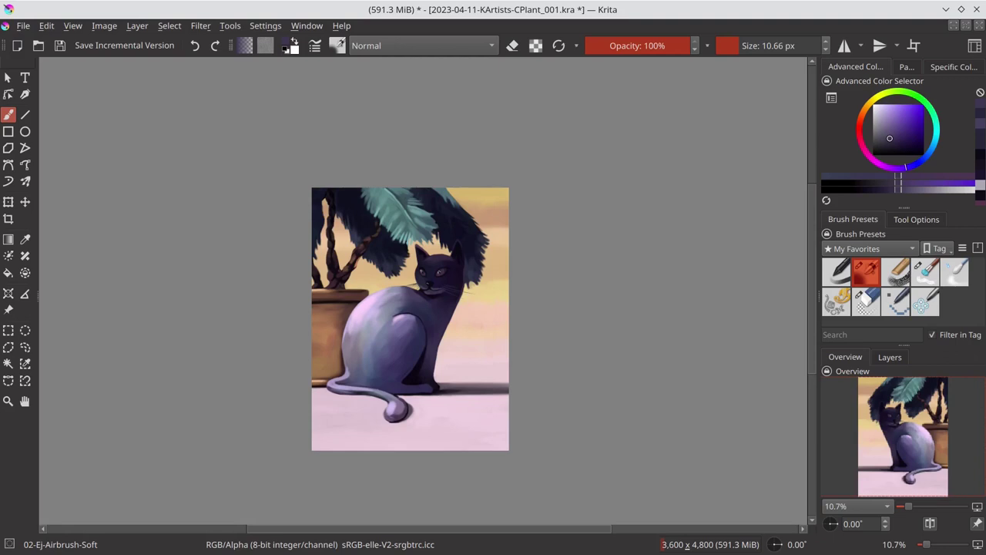
Save the painting and draw a polygonal selection around the cat's head.
{"action": "key", "text": "ctrl+s"}
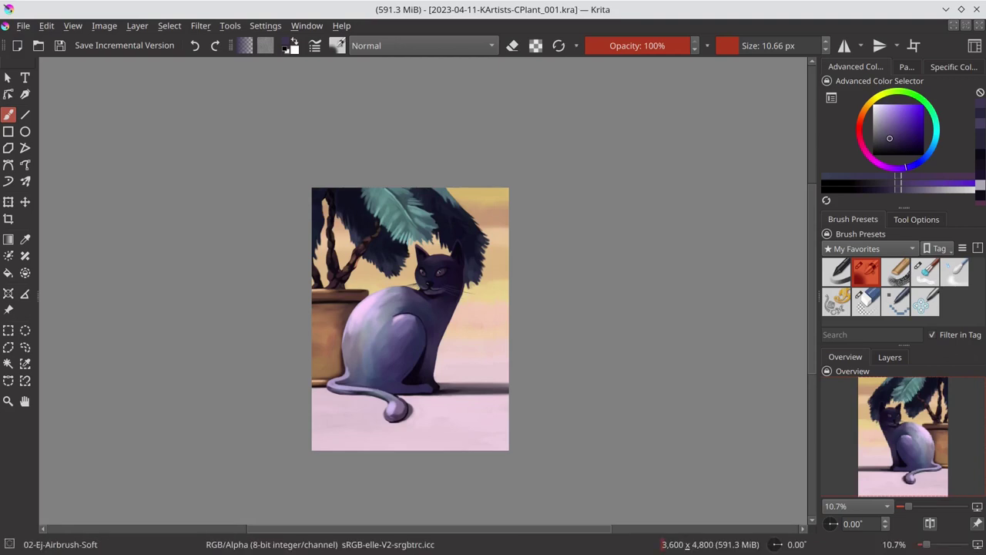
{"action": "left_click", "coordinate": [8, 346]}
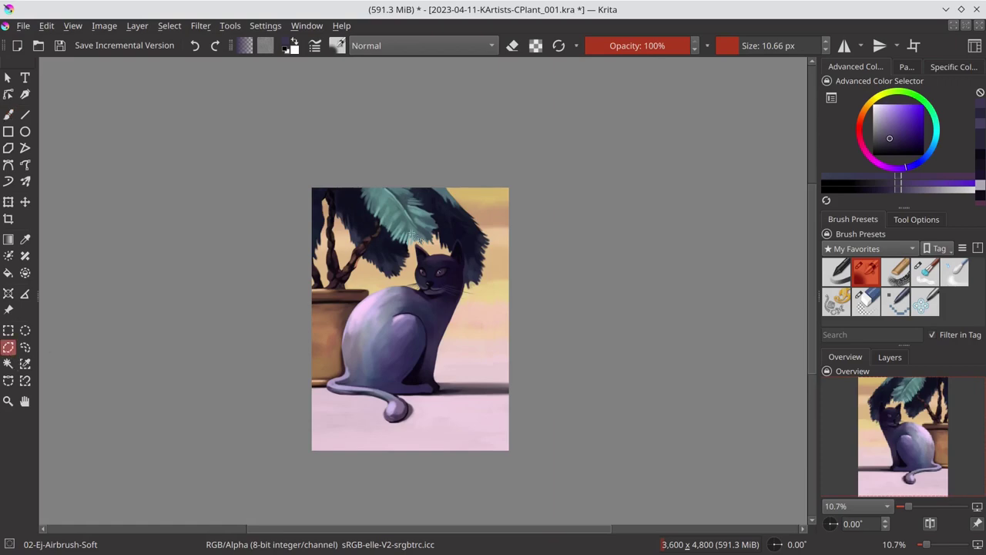
{"action": "left_click", "coordinate": [408, 235]}
{"action": "left_click", "coordinate": [406, 284]}
{"action": "left_click", "coordinate": [486, 309]}
{"action": "left_click", "coordinate": [454, 221]}
{"action": "left_click", "coordinate": [409, 235]}
Transform the selected head slightly to reshape and resize it, then apply.
{"action": "left_click", "coordinate": [46, 25]}
{"action": "left_click", "coordinate": [169, 25]}
{"action": "key", "text": "Escape"}
{"action": "left_click", "coordinate": [7, 201]}
{"action": "key", "text": "Return"}
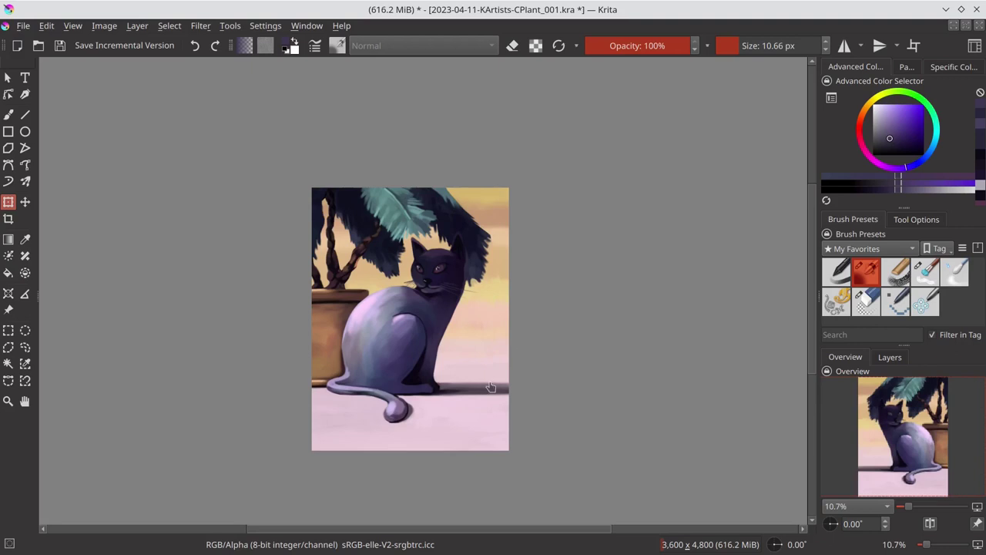
Paint dark teal strokes on the palm leaf tips, shrinking the airbrush to 38.56 px.
{"action": "key", "text": "b"}
{"action": "scroll", "coordinate": [405, 231], "scroll_direction": "up", "scroll_amount": 5}
{"action": "left_click", "coordinate": [409, 245], "text": "ctrl"}
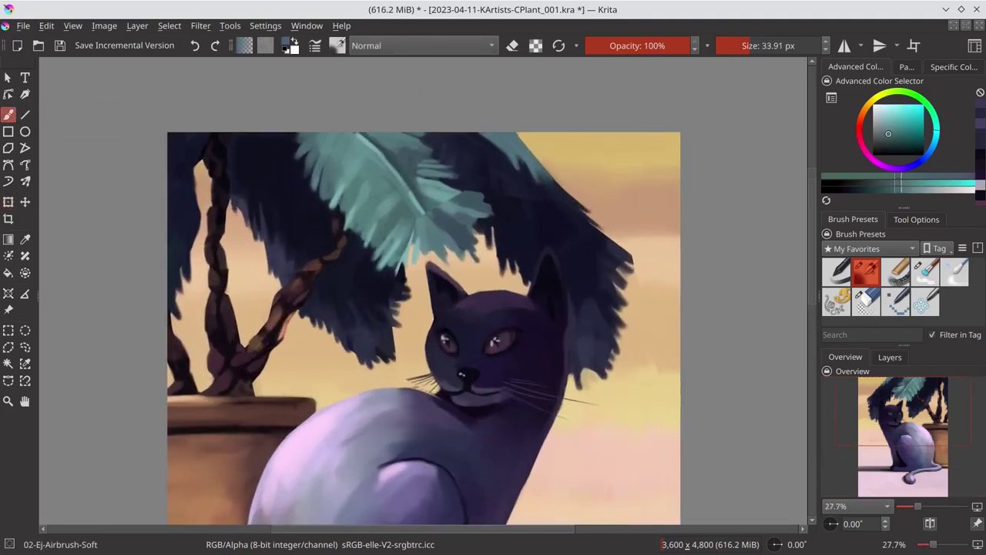
{"action": "left_click_drag", "start_coordinate": [399, 231], "coordinate": [396, 289]}
{"action": "left_click_drag", "start_coordinate": [430, 251], "coordinate": [447, 273]}
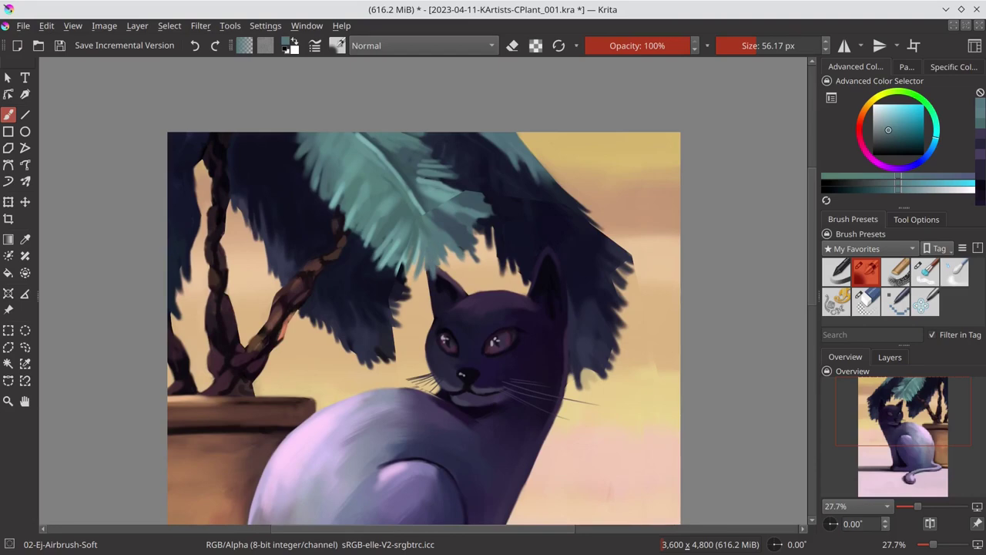
{"action": "left_click_drag", "start_coordinate": [389, 234], "coordinate": [370, 235]}
{"action": "left_click", "coordinate": [454, 234], "text": "ctrl"}
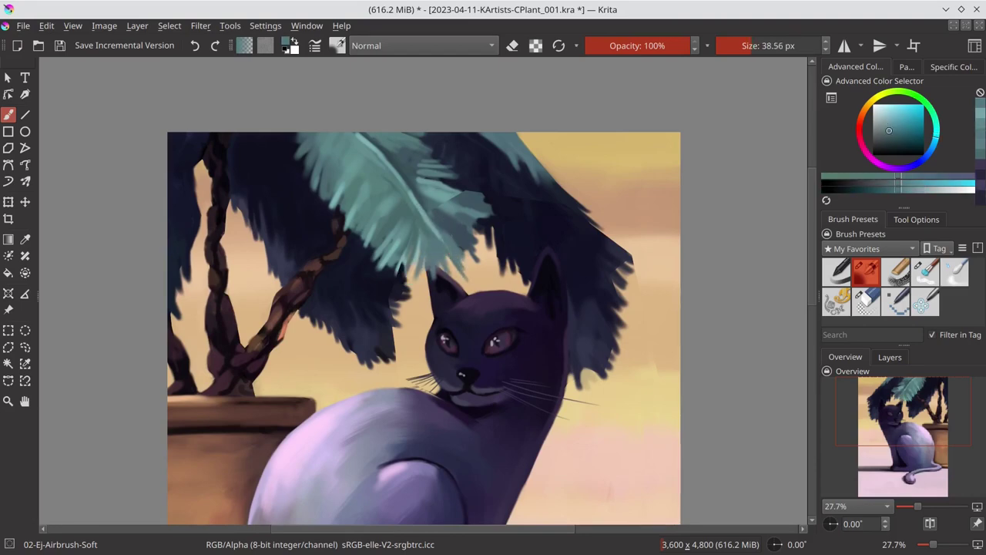
{"action": "left_click", "coordinate": [439, 269], "text": "ctrl"}
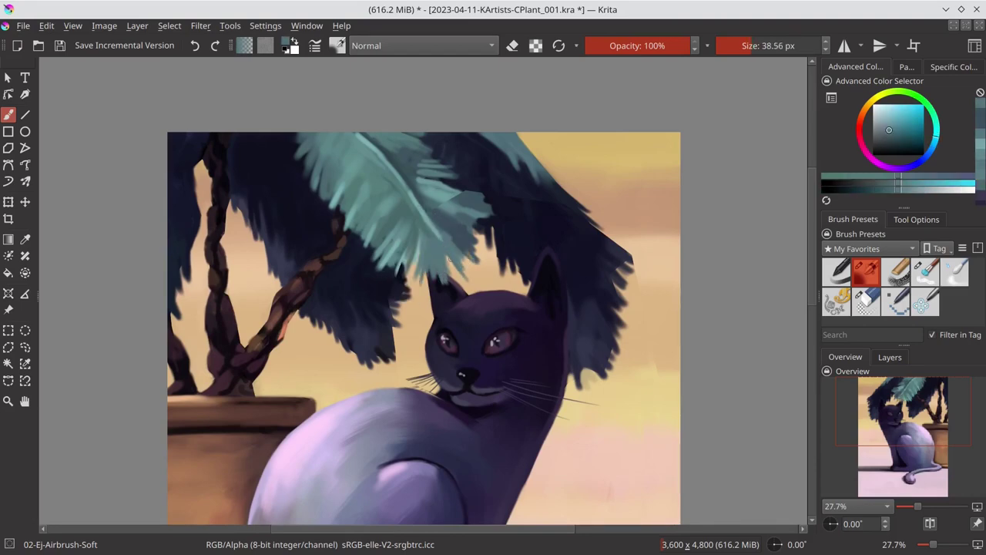
{"action": "left_click_drag", "start_coordinate": [450, 260], "coordinate": [462, 271]}
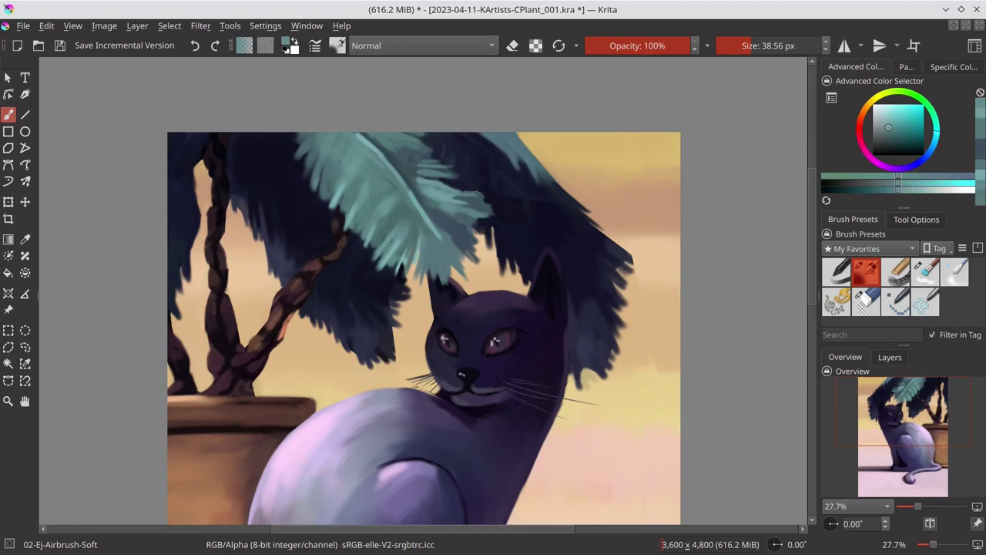
Try a dark blue wavy leaf-tip stroke, undo it, and resample teals and blue-purple.
{"action": "left_click", "coordinate": [482, 190], "text": "ctrl"}
{"action": "left_click", "coordinate": [460, 228], "text": "ctrl"}
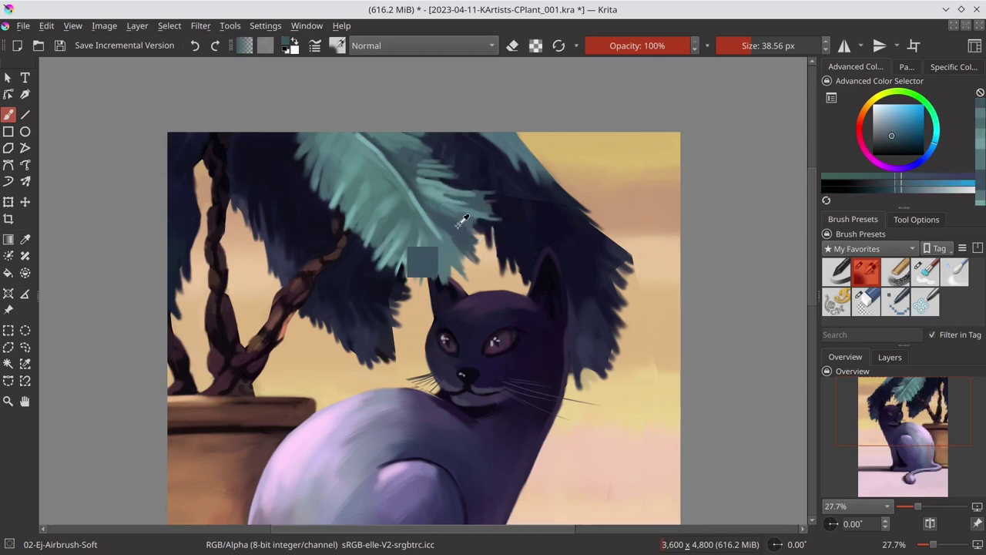
{"action": "mouse_move", "coordinate": [477, 258]}
{"action": "left_mouse_down"}
{"action": "mouse_move", "coordinate": [499, 284]}
{"action": "mouse_move", "coordinate": [483, 267]}
{"action": "mouse_move", "coordinate": [526, 286]}
{"action": "left_mouse_up"}
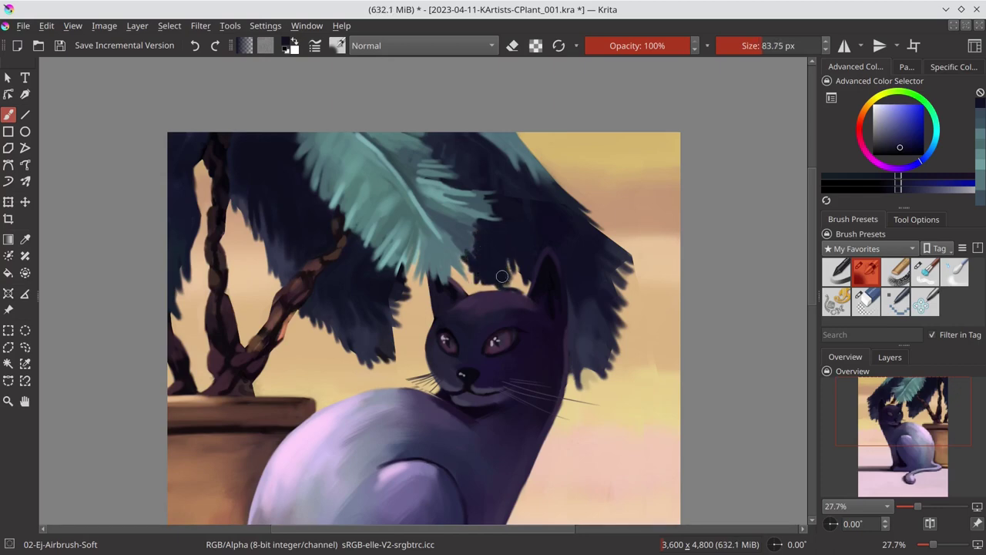
{"action": "key", "text": "ctrl+z"}
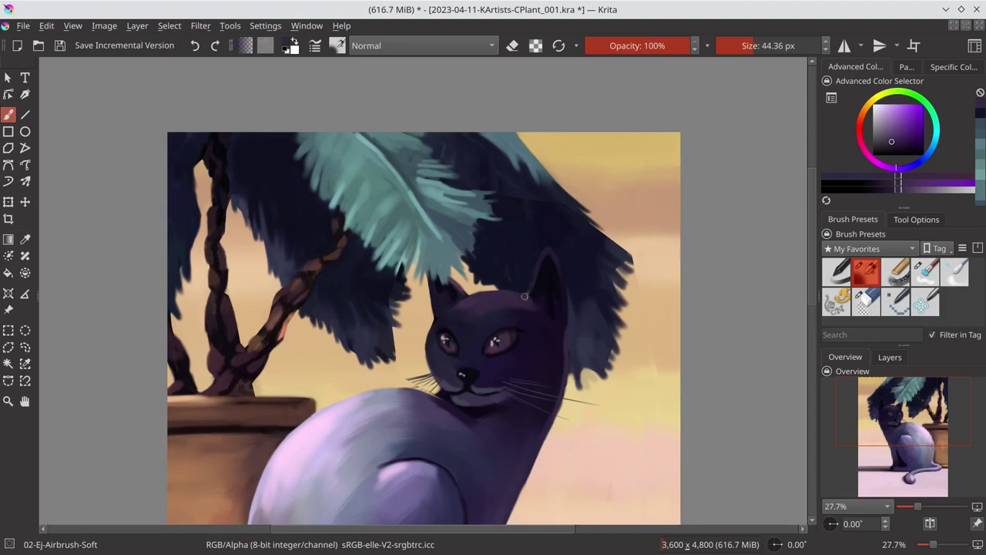
{"action": "left_click", "coordinate": [474, 241], "text": "ctrl"}
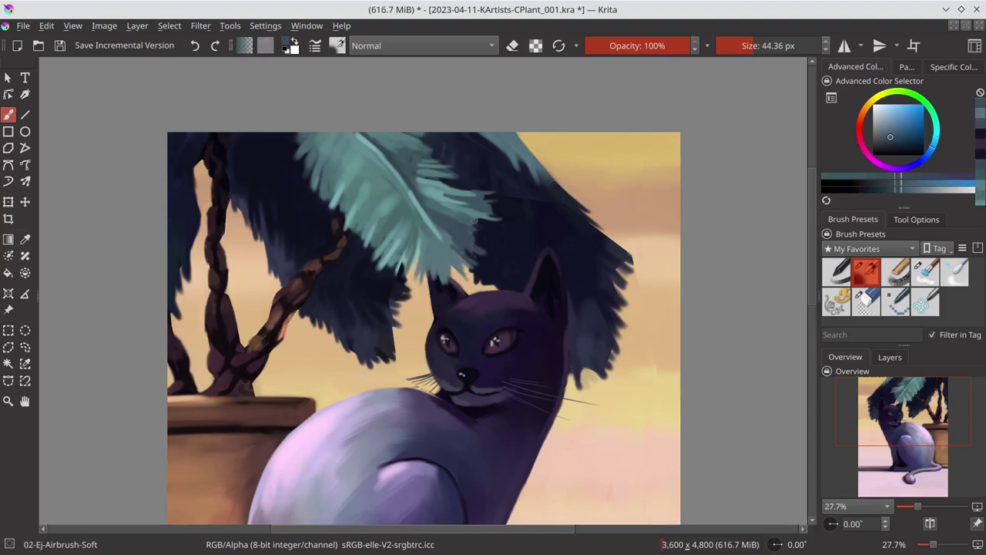
{"action": "left_click", "coordinate": [490, 209], "text": "ctrl"}
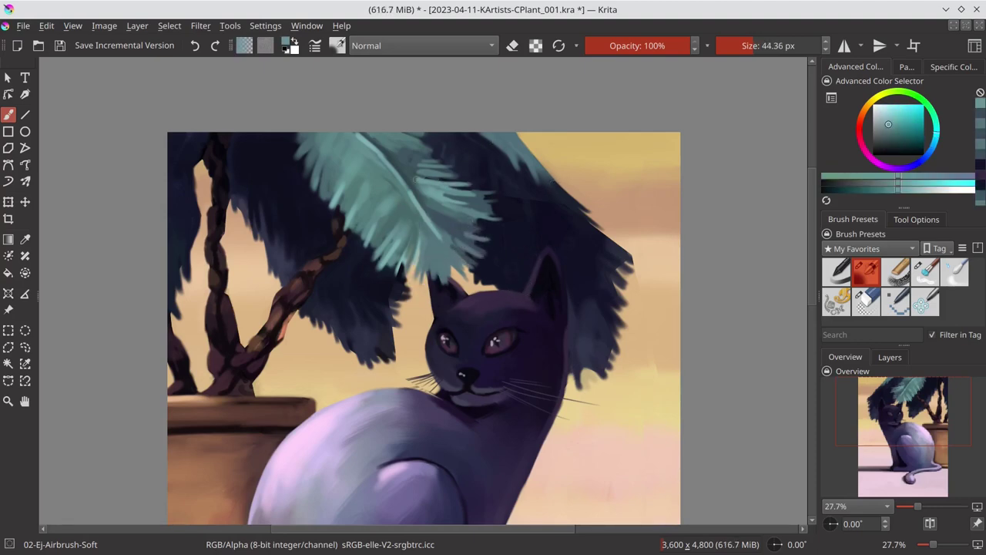
{"action": "left_click", "coordinate": [574, 315], "text": "ctrl"}
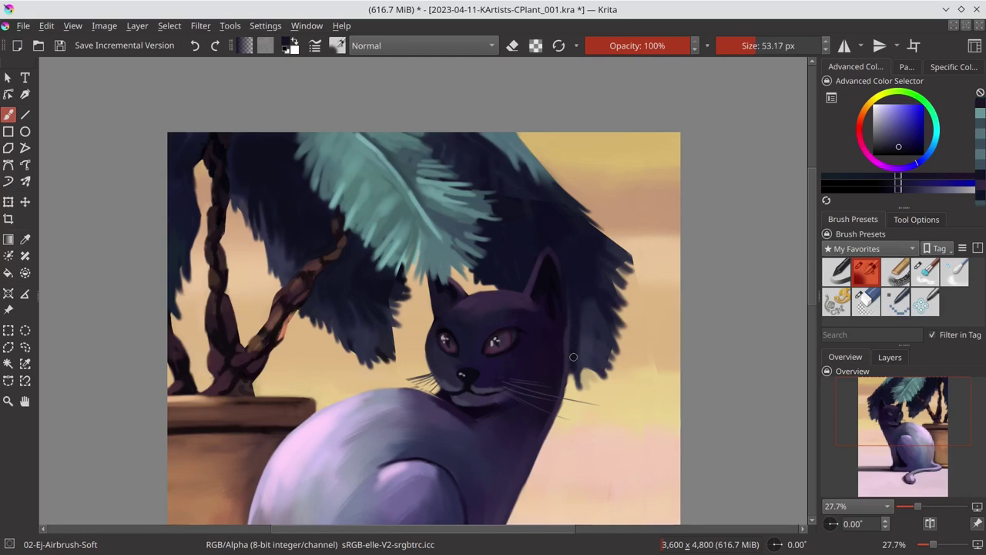
{"action": "scroll", "coordinate": [598, 295], "scroll_direction": "down", "scroll_amount": 3}
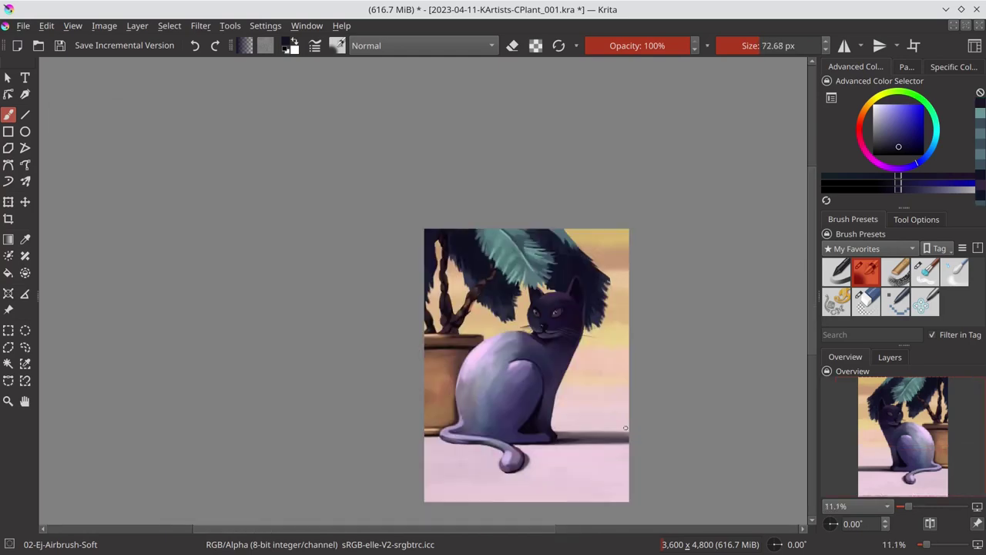
{"action": "key", "text": "ctrl+t"}
Shift the cat's head slightly right and commit the transform.
{"action": "left_click_drag", "start_coordinate": [622, 331], "coordinate": [599, 326]}
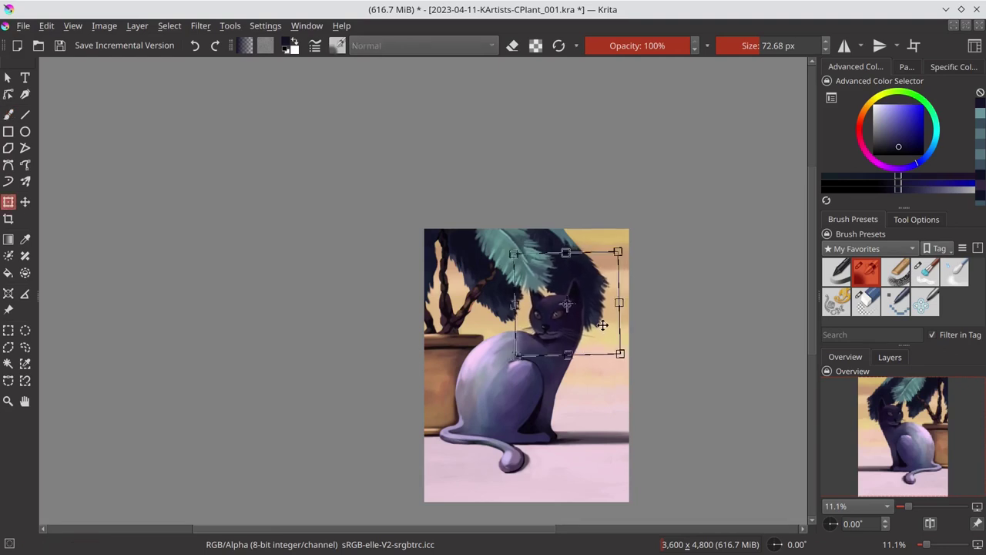
{"action": "key", "text": "Return"}
{"action": "left_click", "coordinate": [909, 359]}
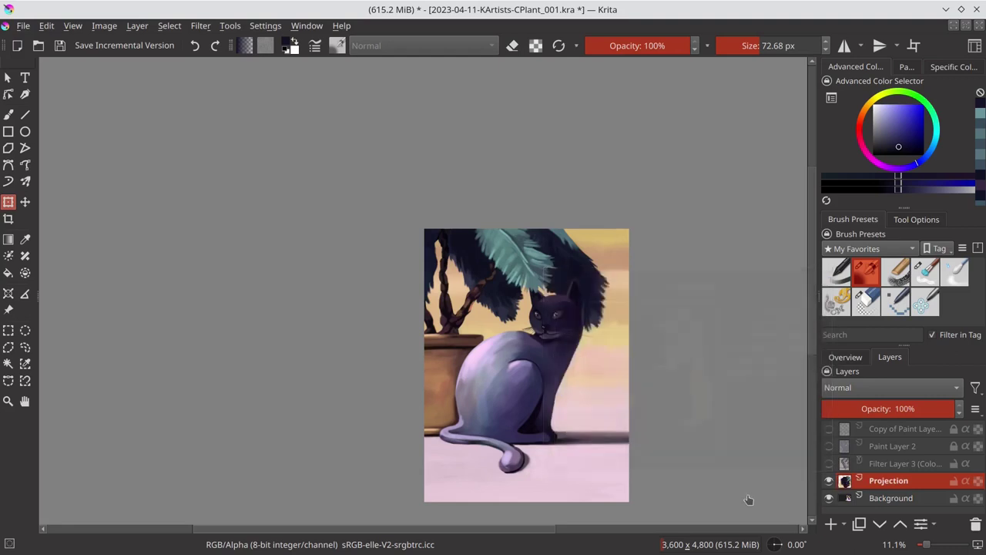
Extend the dark navy outer edge of the palm foliage beside the head.
{"action": "key", "text": "b"}
{"action": "left_click_drag", "start_coordinate": [538, 258], "coordinate": [520, 257]}
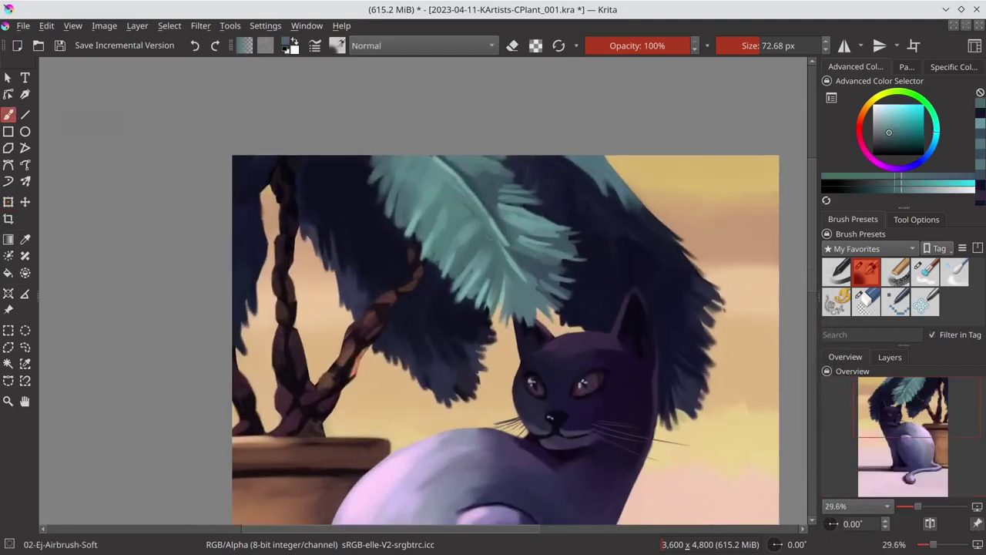
{"action": "left_click", "coordinate": [520, 258], "text": "ctrl"}
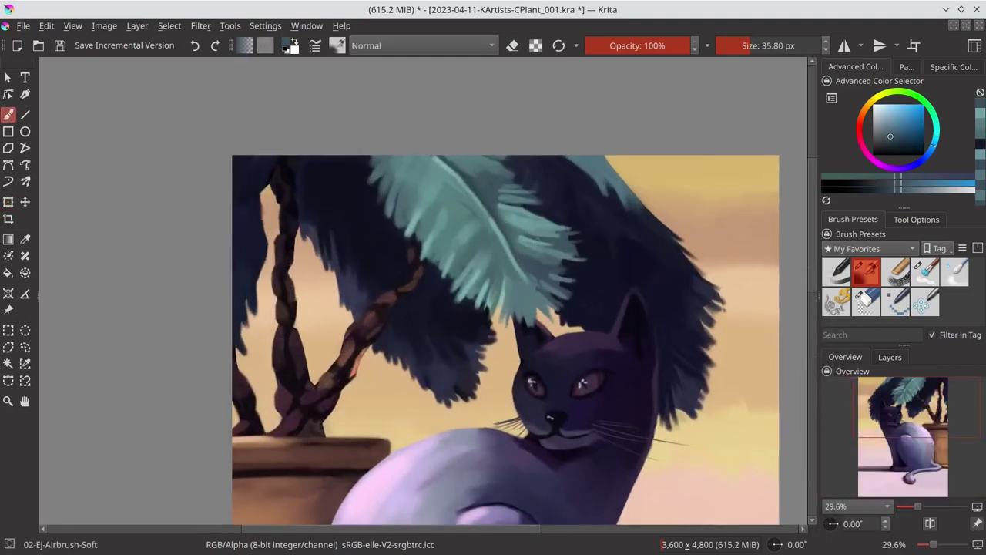
{"action": "left_click", "coordinate": [593, 287], "text": "ctrl"}
{"action": "mouse_move", "coordinate": [723, 299]}
{"action": "left_mouse_down"}
{"action": "mouse_move", "coordinate": [698, 287]}
{"action": "mouse_move", "coordinate": [717, 361]}
{"action": "mouse_move", "coordinate": [705, 405]}
{"action": "left_mouse_up"}
{"action": "left_click", "coordinate": [617, 228], "text": "ctrl"}
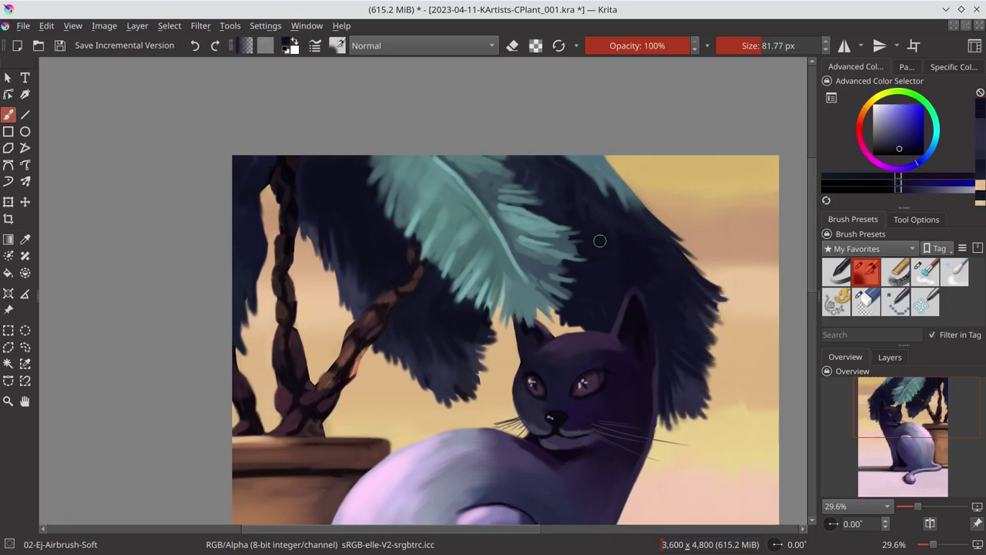
{"action": "left_click", "coordinate": [681, 255], "text": "ctrl"}
Sample the peach background and the cat's dark blue-purple, shrinking the airbrush to 23.25 px.
{"action": "scroll", "coordinate": [652, 249], "scroll_direction": "down", "scroll_amount": 2}
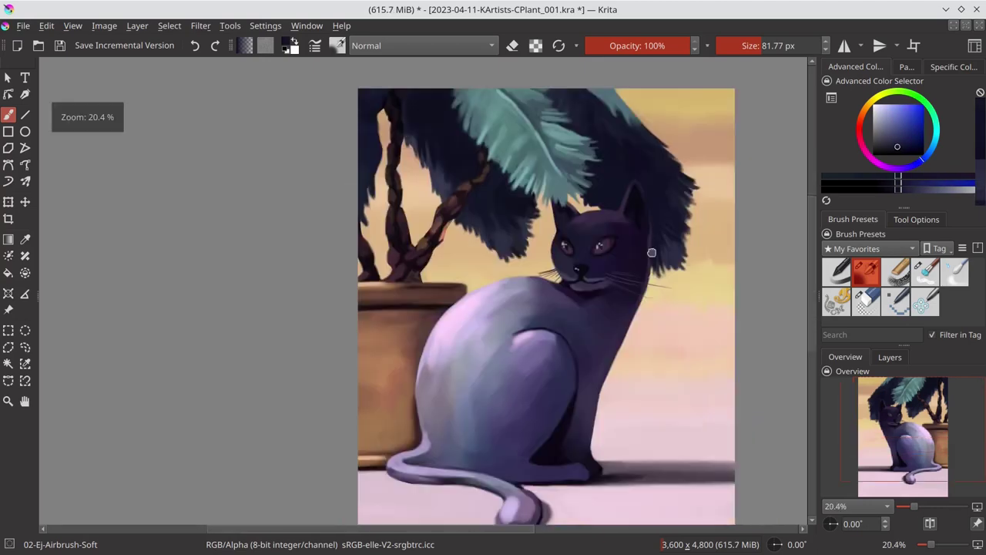
{"action": "scroll", "coordinate": [654, 293], "scroll_direction": "down", "scroll_amount": 3}
{"action": "scroll", "coordinate": [676, 249], "scroll_direction": "up", "scroll_amount": 3}
{"action": "left_click", "coordinate": [629, 258], "text": "ctrl"}
{"action": "left_click", "coordinate": [443, 184], "text": "ctrl"}
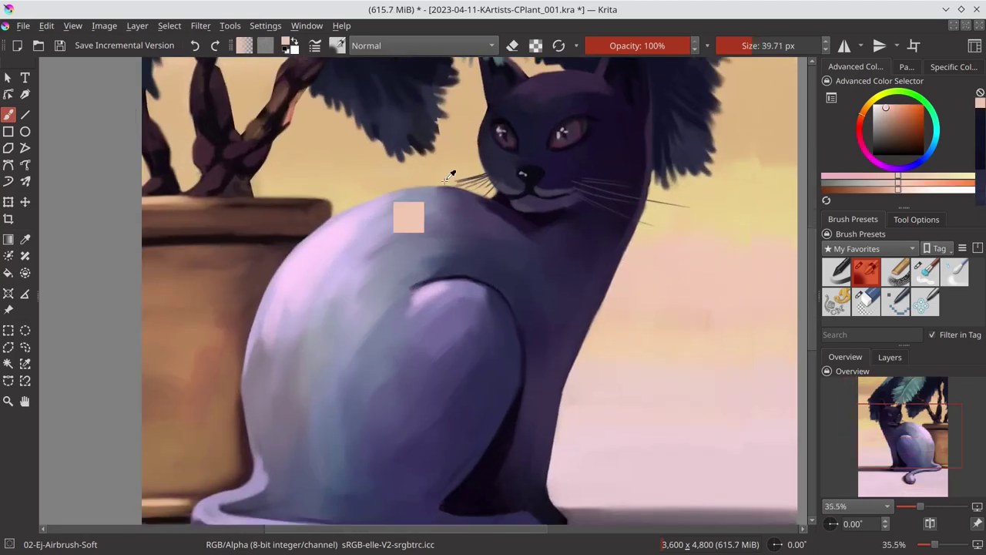
{"action": "left_click", "coordinate": [479, 190], "text": "ctrl"}
{"action": "key", "text": "bracketleft"}
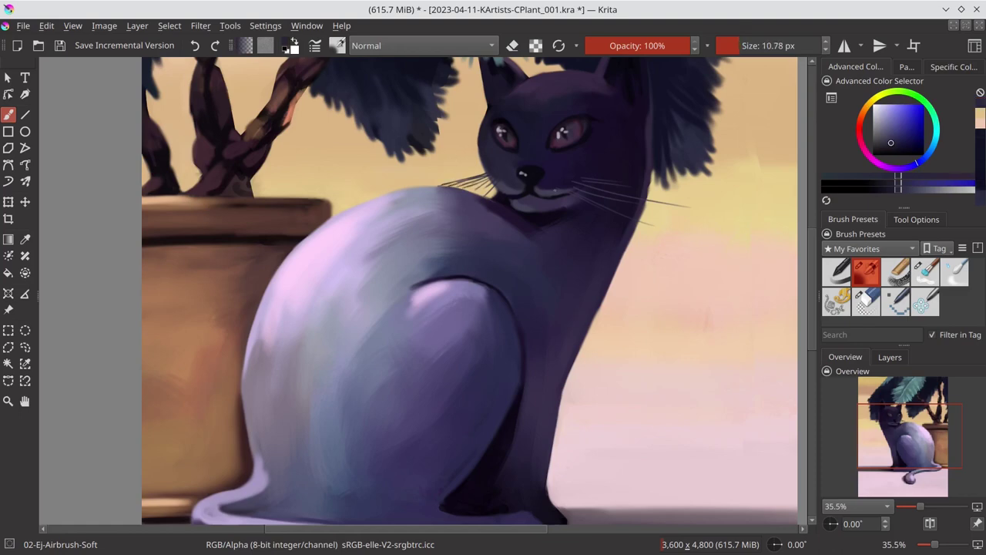
{"action": "scroll", "coordinate": [503, 325], "scroll_direction": "down", "scroll_amount": 5}
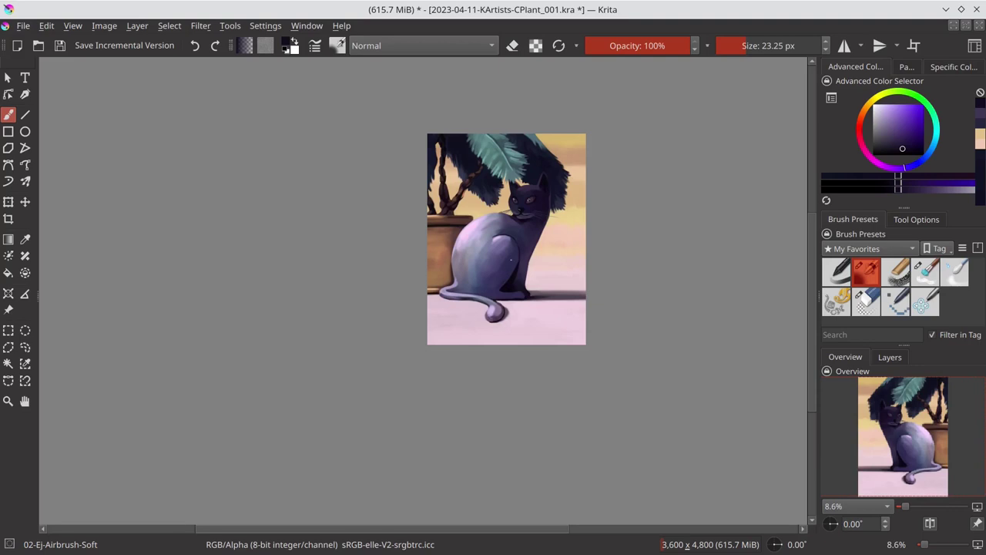
Save the painting and make Filter Layer 3 visible above Background.
{"action": "key", "text": "ctrl+s"}
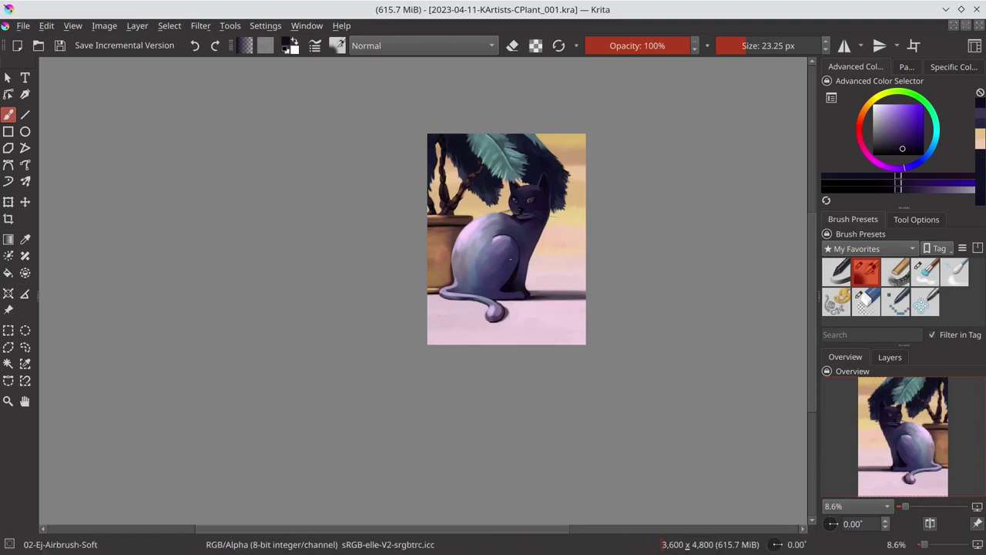
{"action": "left_click", "coordinate": [890, 356]}
{"action": "right_click", "coordinate": [878, 482]}
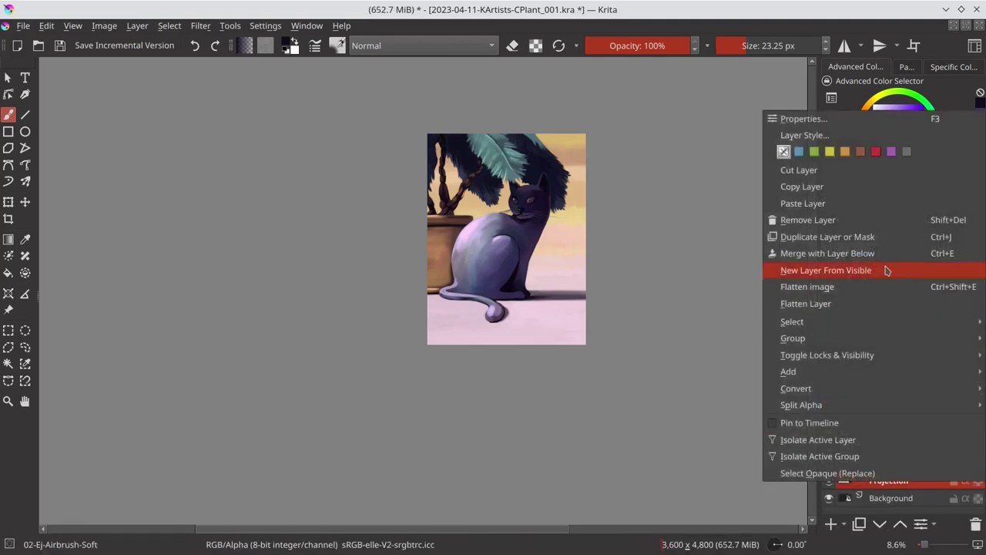
{"action": "left_click", "coordinate": [962, 483]}
{"action": "left_click", "coordinate": [829, 463]}
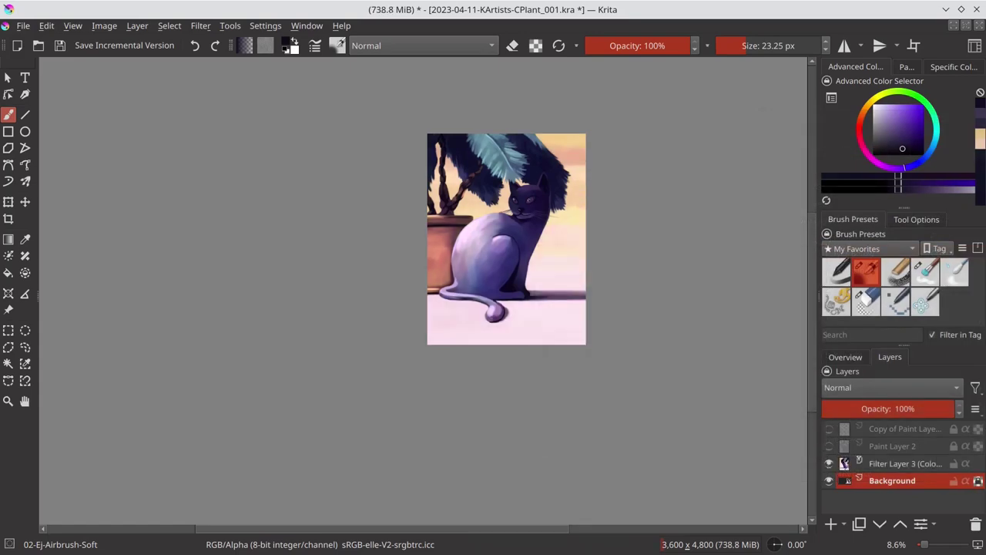